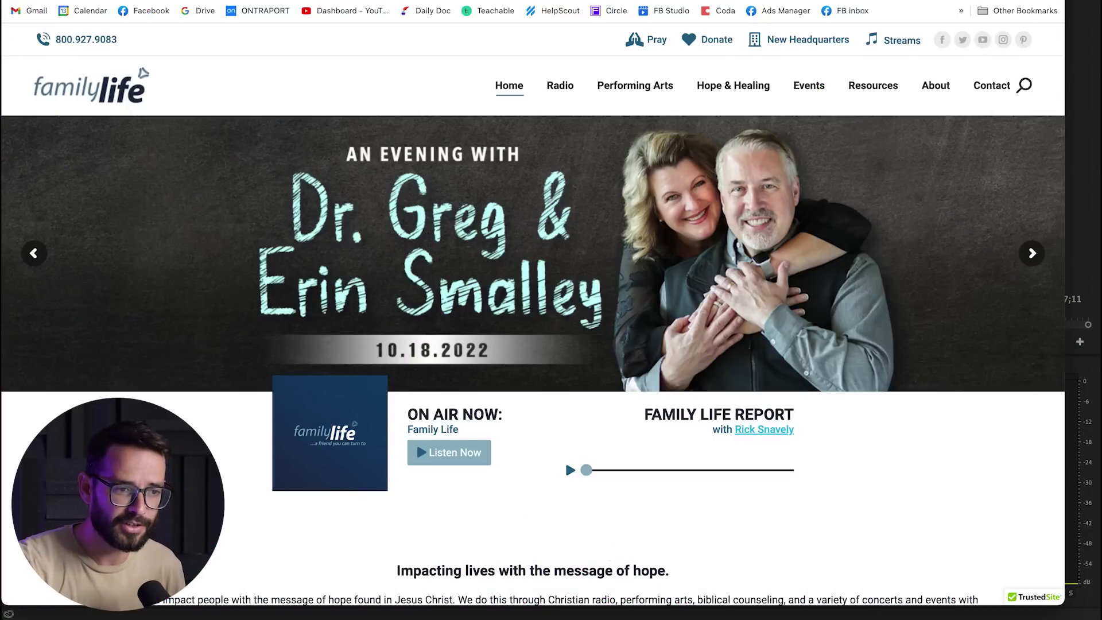
# Examine the Family Life homepage's hero slides, navigation dropdowns and content sections to judge its visual hierarchy.
pyautogui.scroll(-1, 532, 315)
pyautogui.scroll(1, 533, 314)
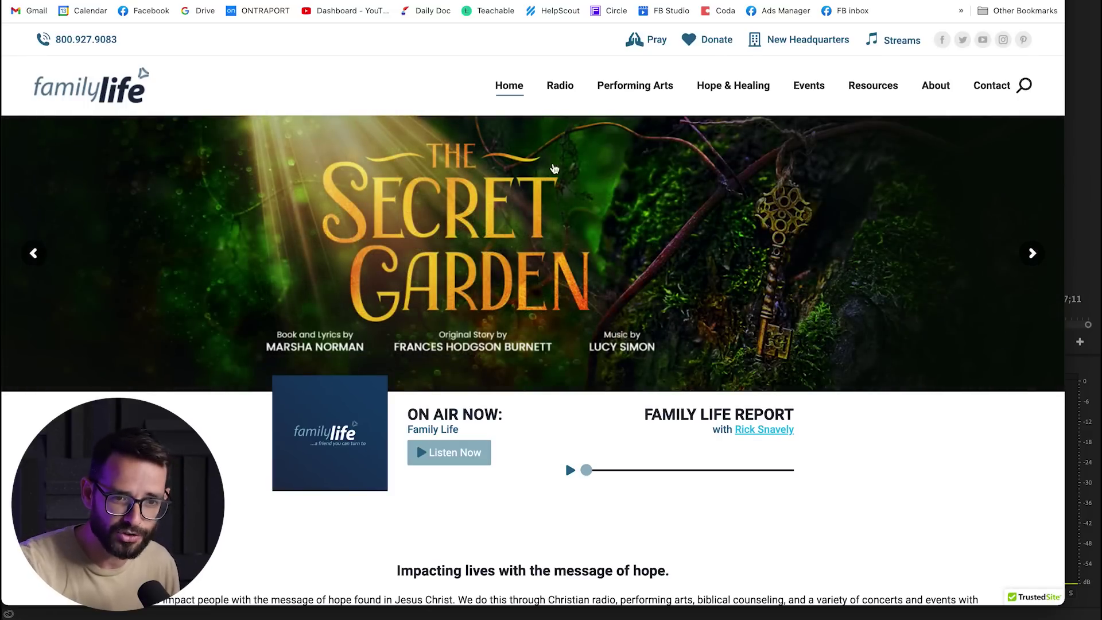
pyautogui.scroll(-10, 371, 231)
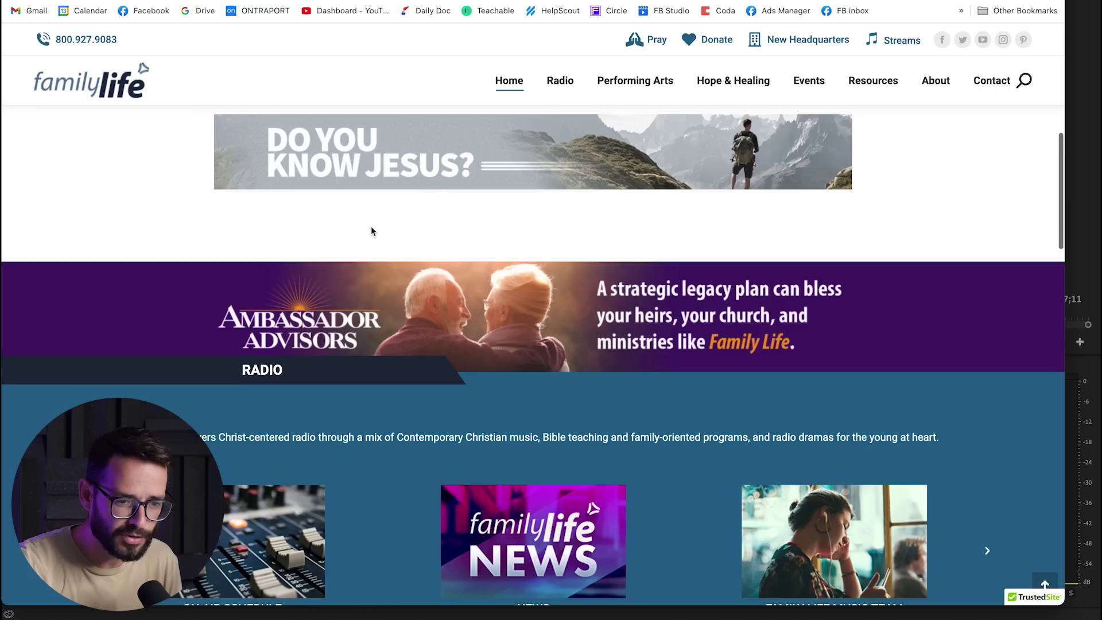
pyautogui.scroll(-15, 371, 231)
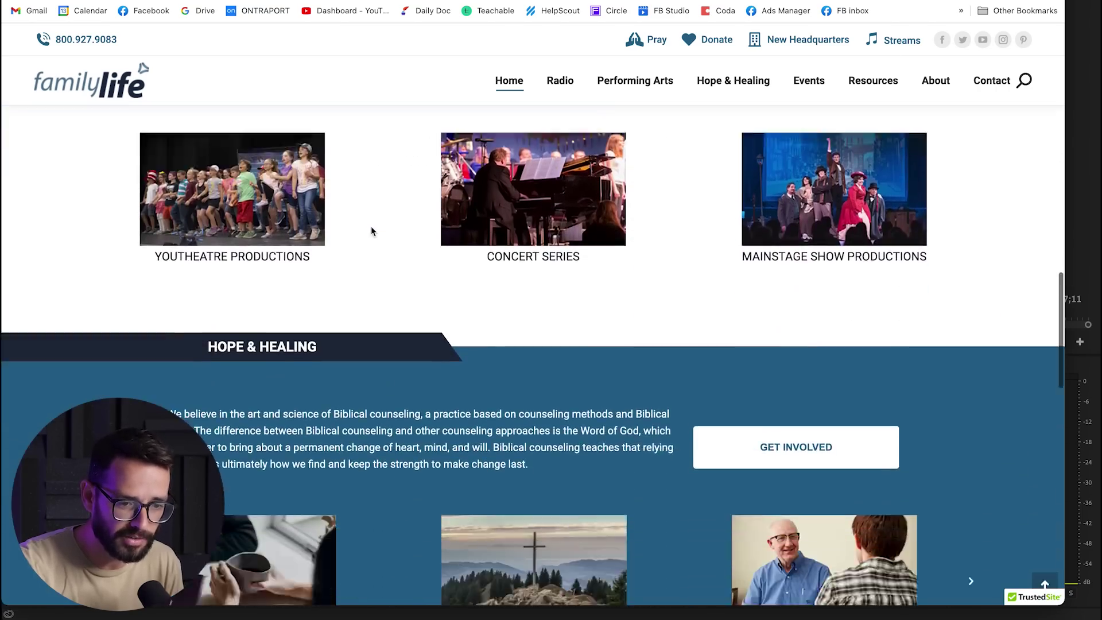
pyautogui.scroll(20, 371, 231)
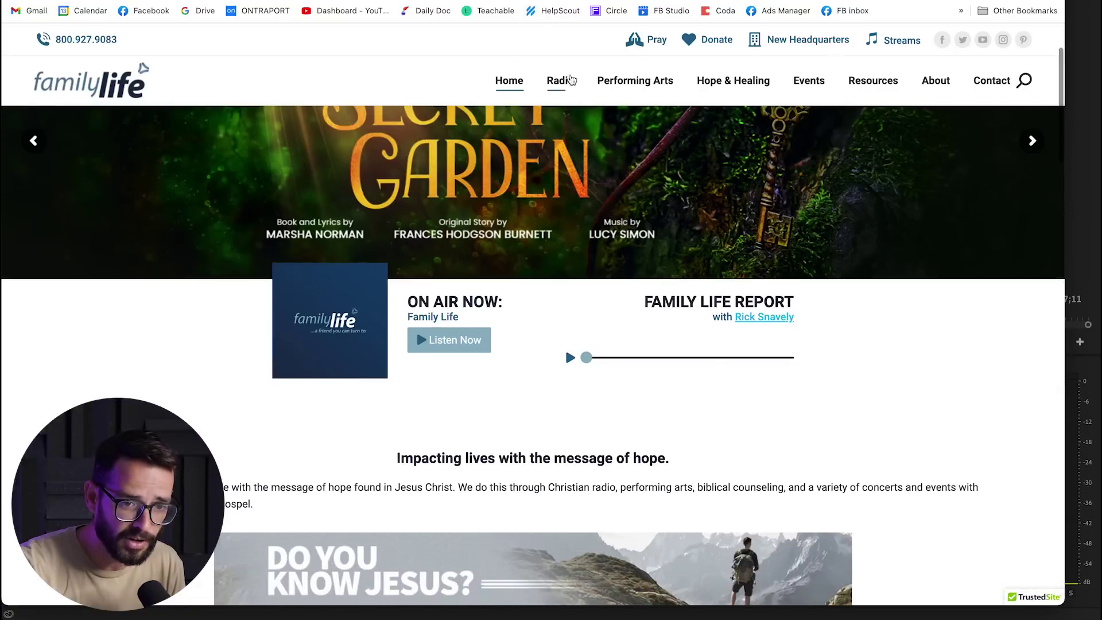
pyautogui.moveTo(729, 98)
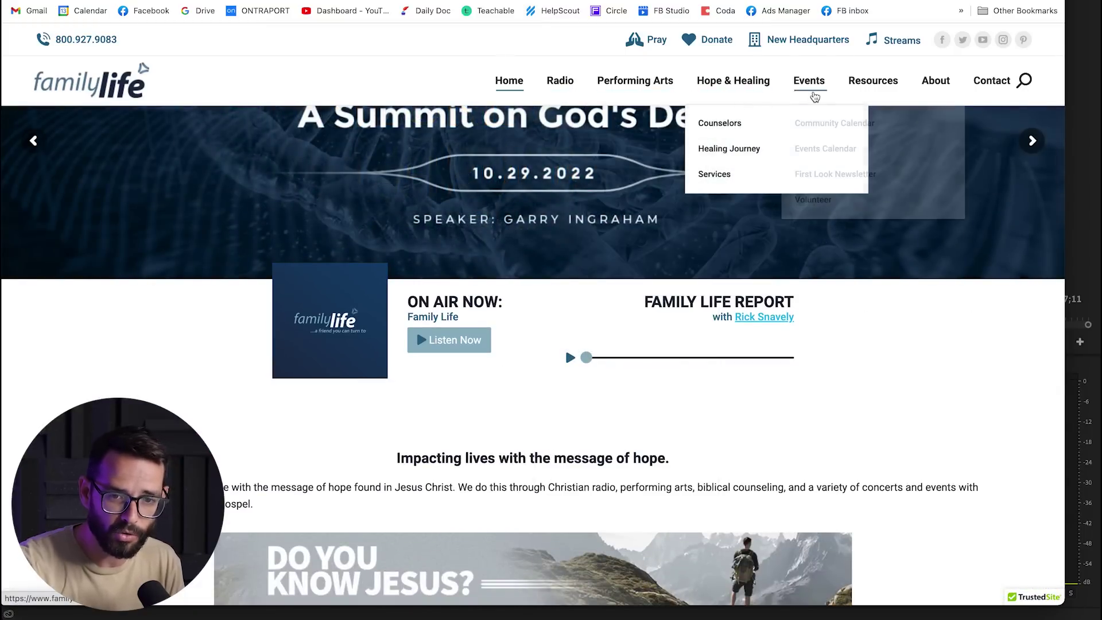
pyautogui.scroll(2, 111, 300)
pyautogui.scroll(-1, 110, 300)
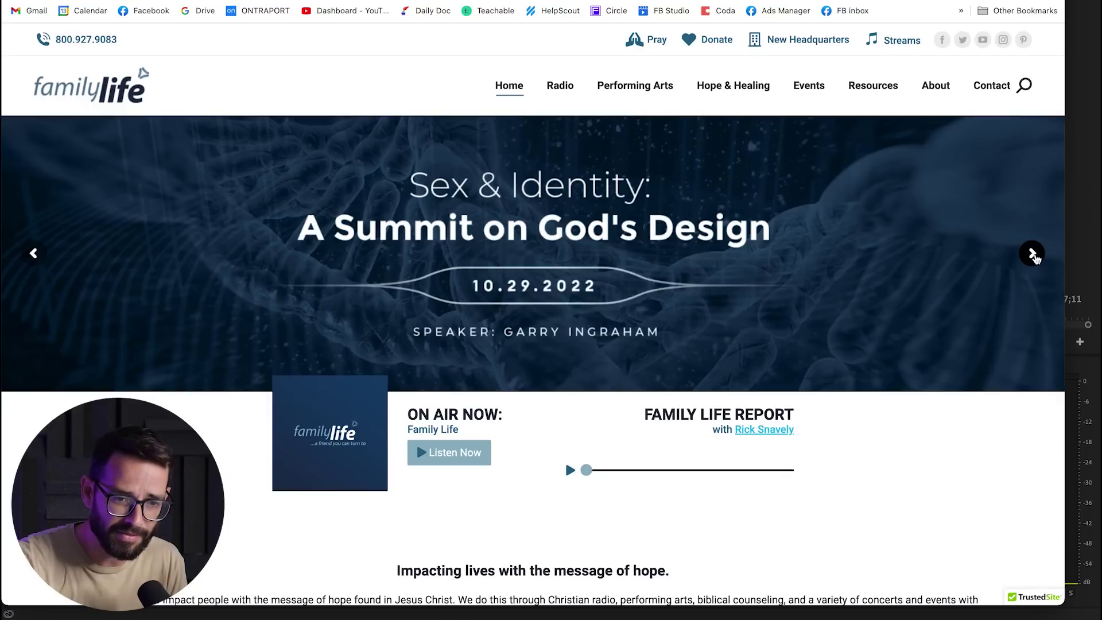
pyautogui.click(1031, 253)
pyautogui.click(1032, 253)
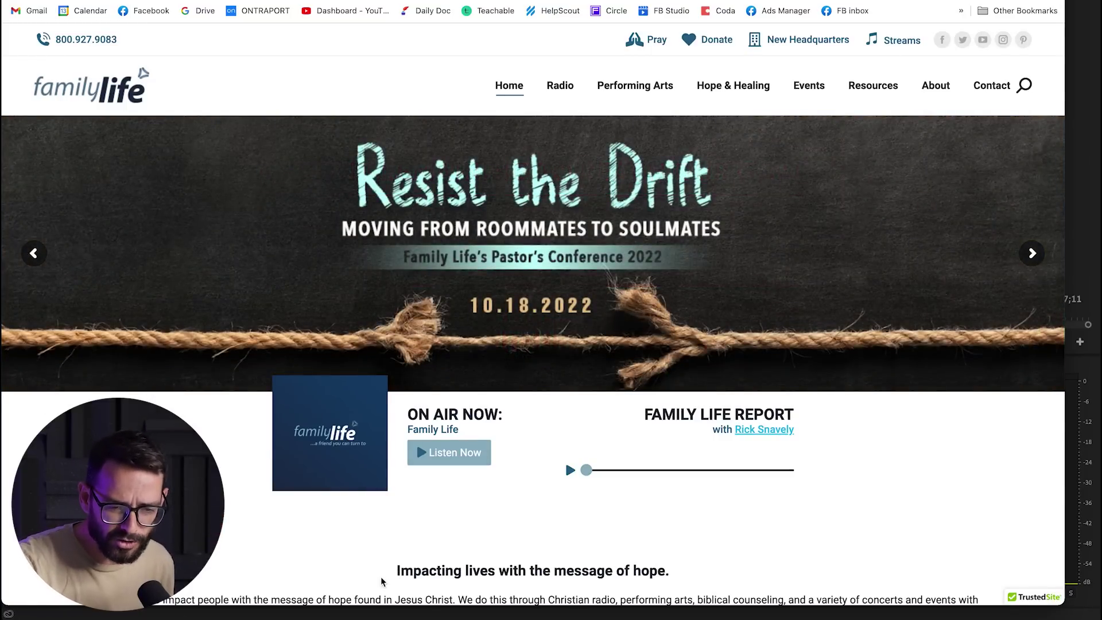
# Examine the "Impacting lives with the message of hope." heading and its place below the radio player.
pyautogui.moveTo(397, 573); pyautogui.dragTo(669, 573)
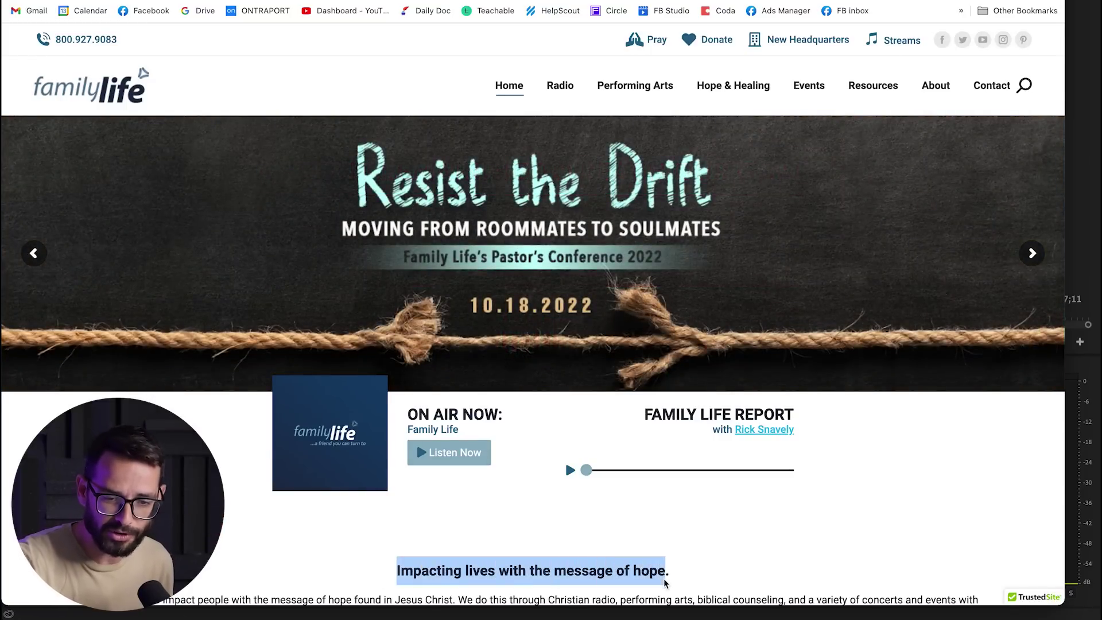
pyautogui.click(445, 575)
pyautogui.moveTo(397, 573); pyautogui.dragTo(656, 576)
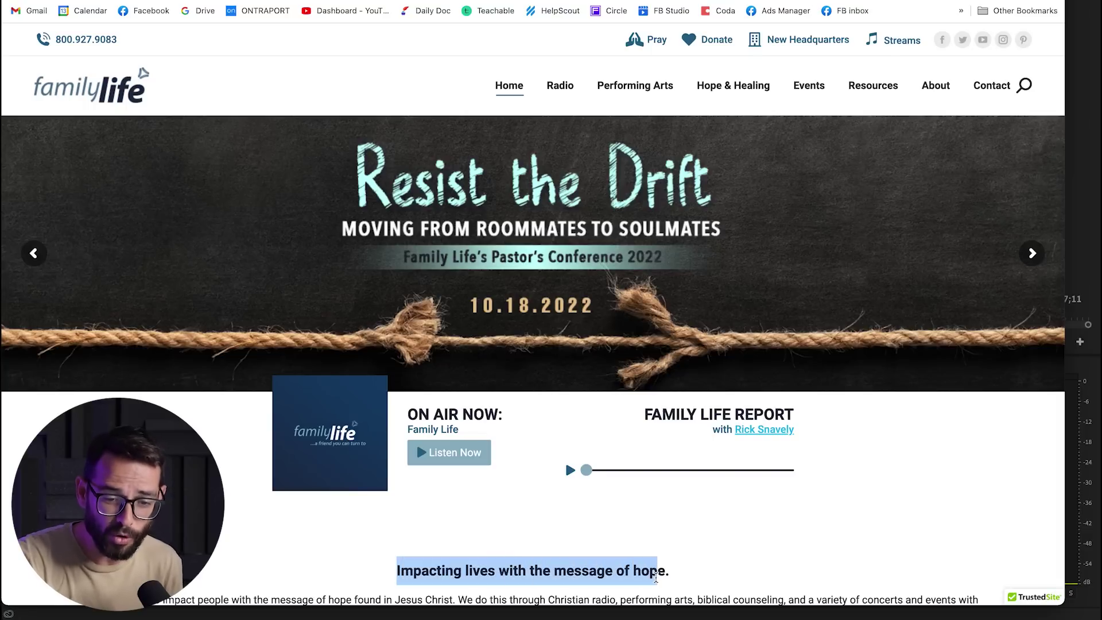
pyautogui.click(651, 573)
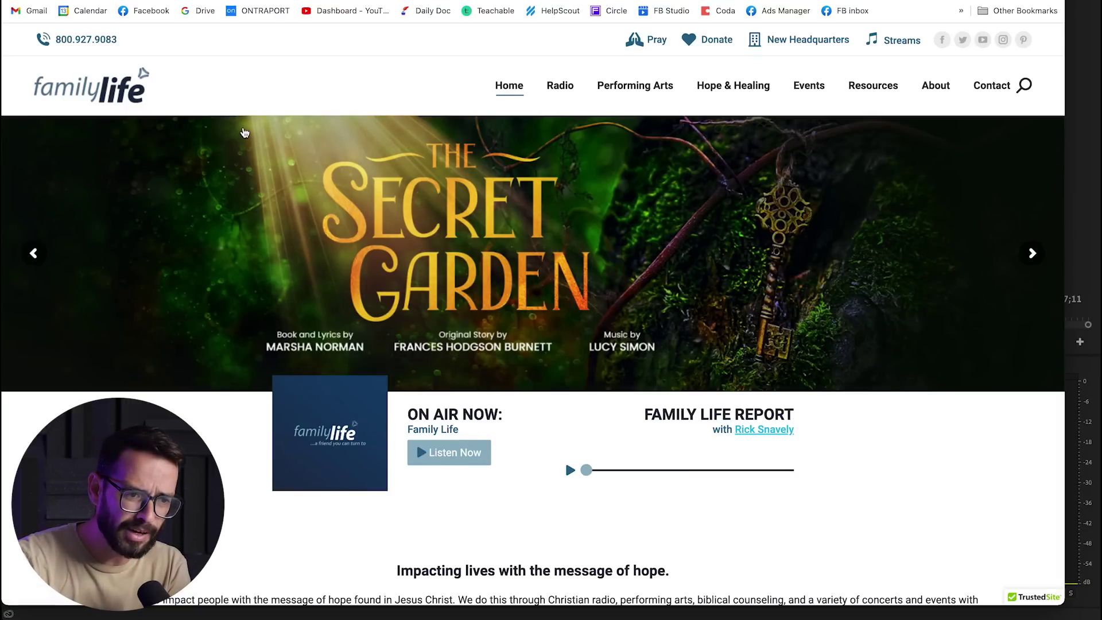
# Switch to the Spotify web player to examine the Punk Mix playlist layout, and return to the Family Life homepage.
pyautogui.click(272, 1)
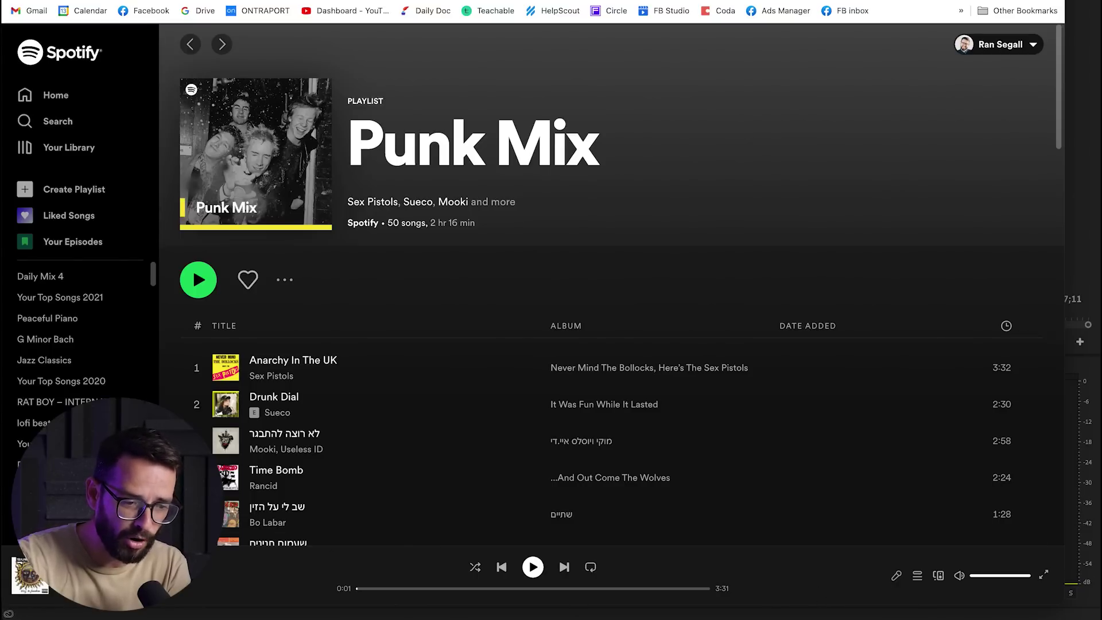
pyautogui.scroll(-2, 405, 398)
pyautogui.scroll(2, 405, 398)
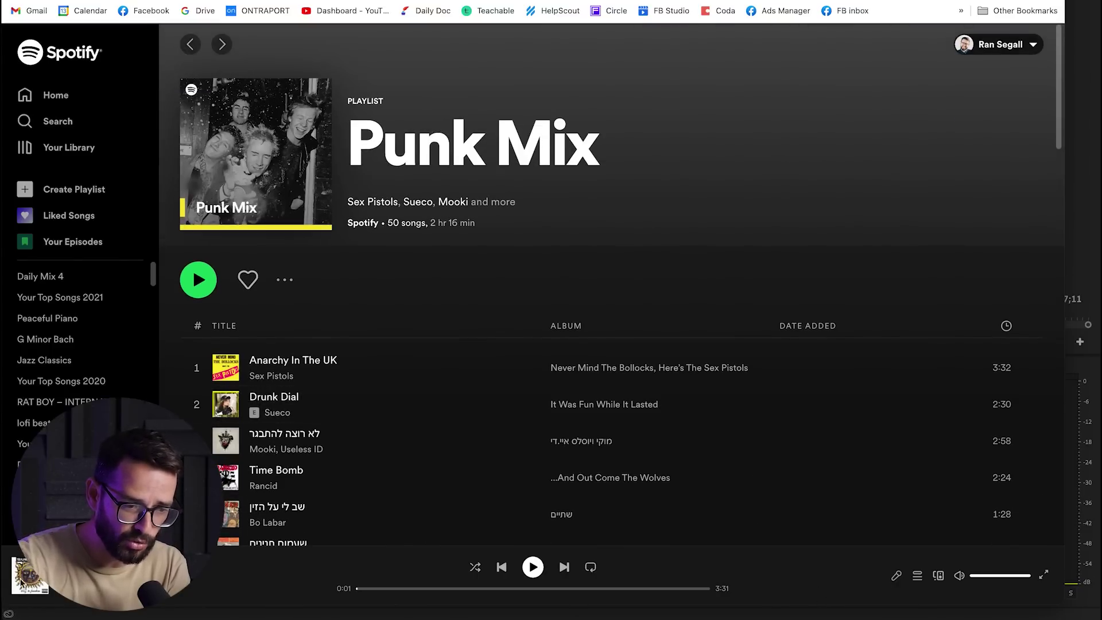
pyautogui.press('super+Tab')
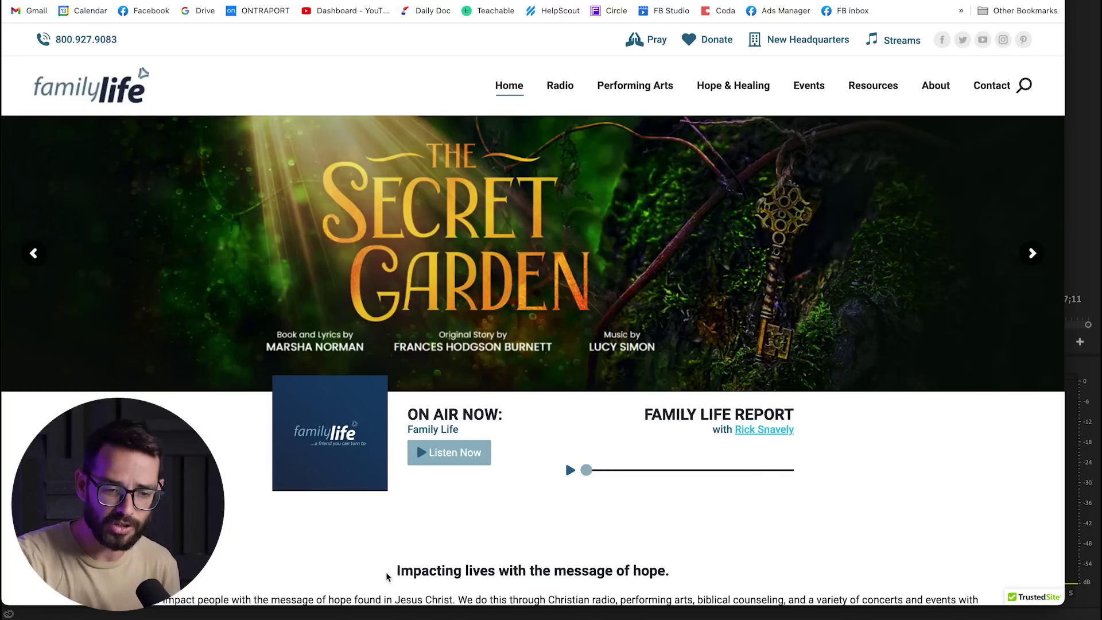
# Copy the heading "Impacting lives with the message of hope." from the Family Life homepage.
pyautogui.moveTo(396, 572); pyautogui.dragTo(675, 570)
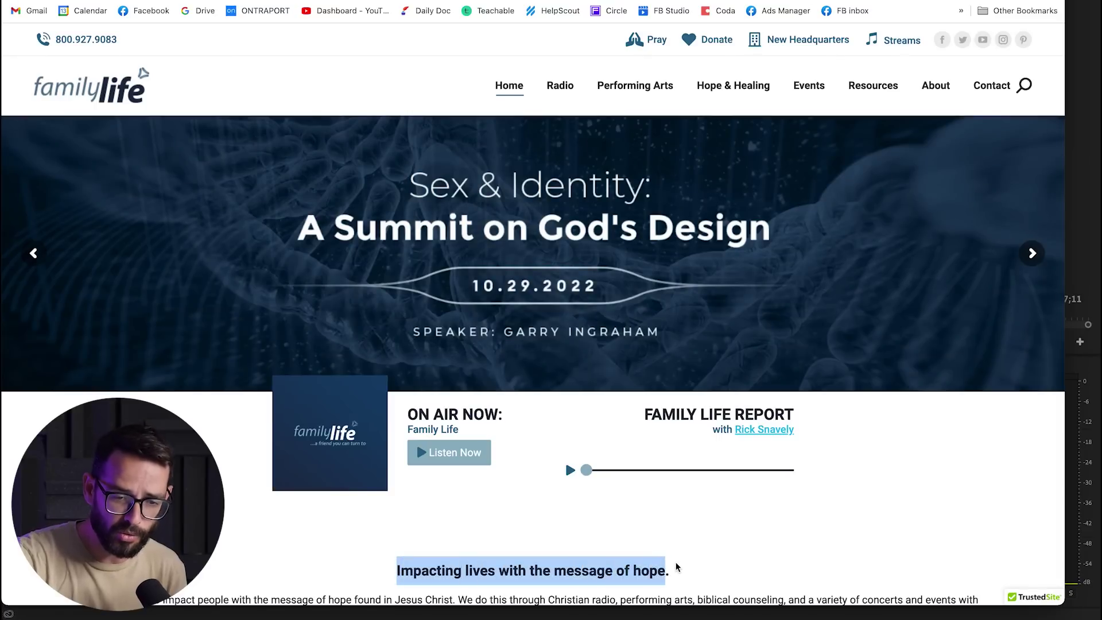
pyautogui.scroll(-1, 406, 563)
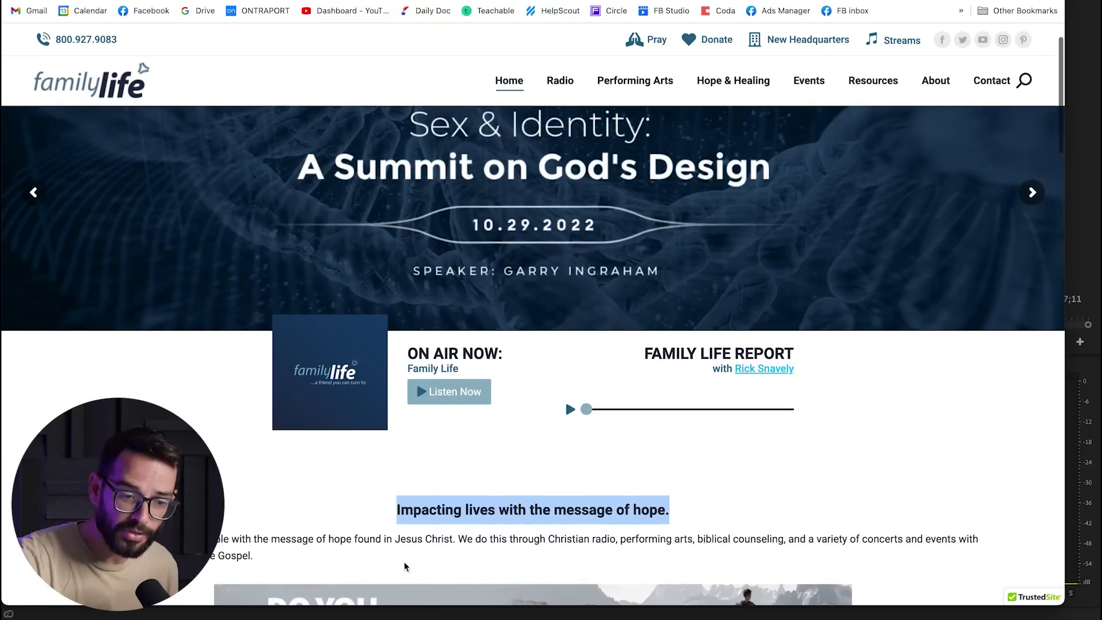
pyautogui.moveTo(282, 553); pyautogui.dragTo(284, 515)
pyautogui.click(284, 514)
pyautogui.scroll(1, 283, 517)
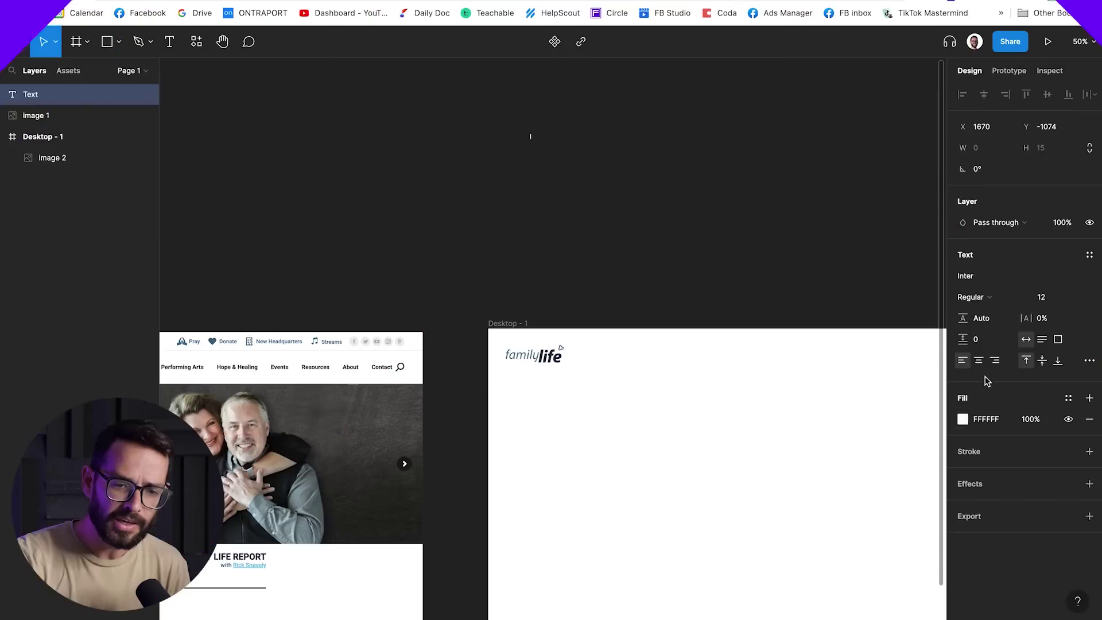
# Set the new text layer above the Desktop - 1 frame to size 100 and write "Step 1: hierarchies" in it.
pyautogui.click(1053, 297)
pyautogui.press('Return')
pyautogui.write('fg')
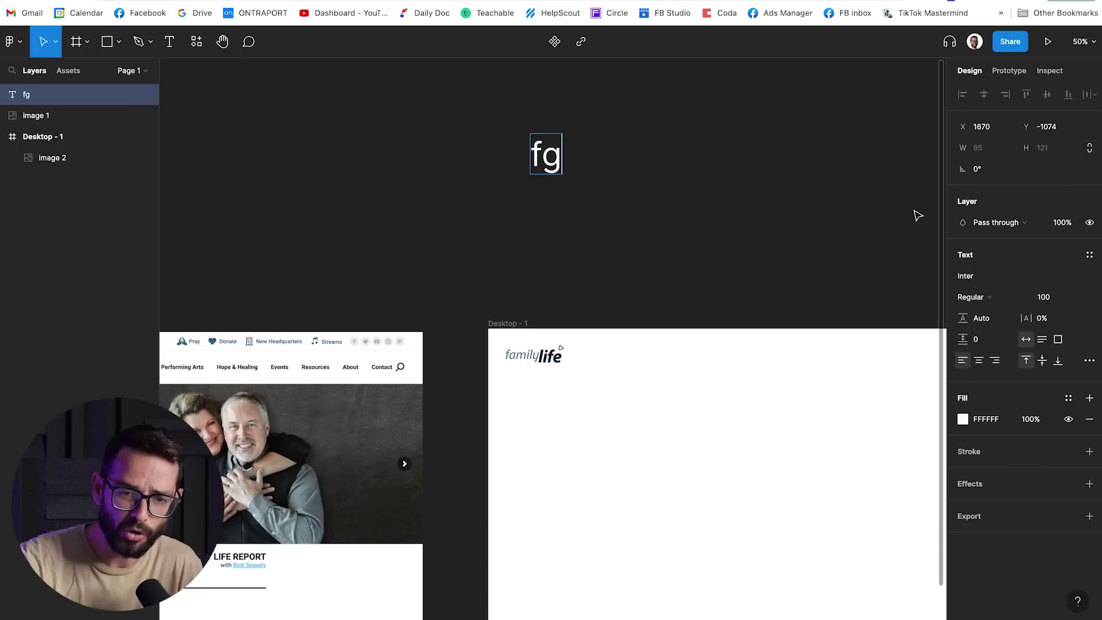
pyautogui.press('super+a')
pyautogui.write('Step 1: hierarchies')
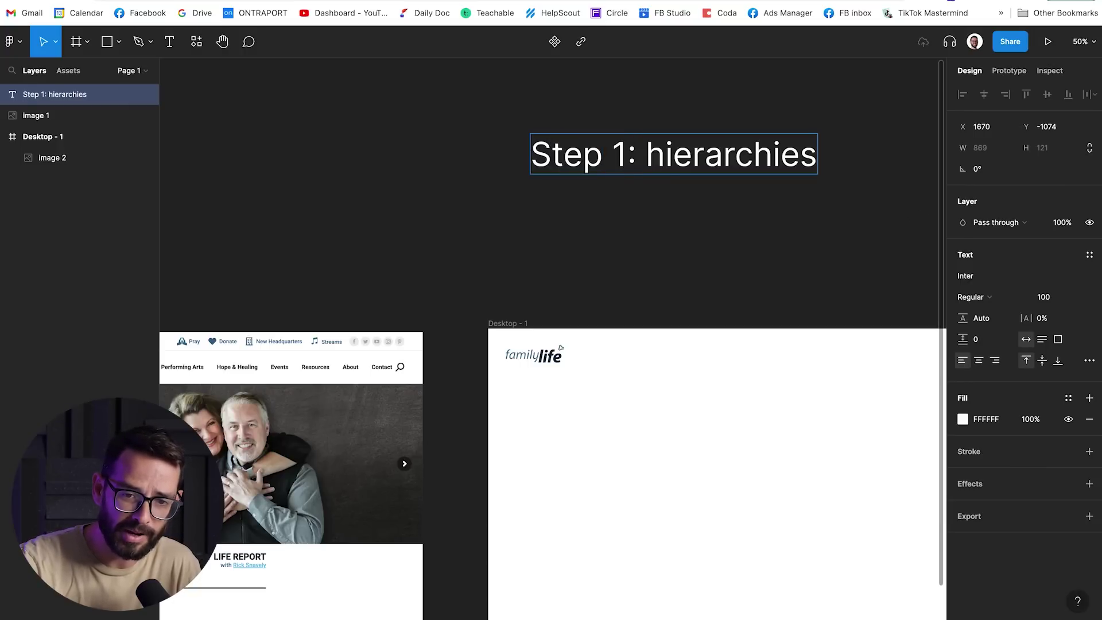
# Add a second line reading "Step 2: Navigation" to the steps text.
pyautogui.press('Return')
pyautogui.write('Step')
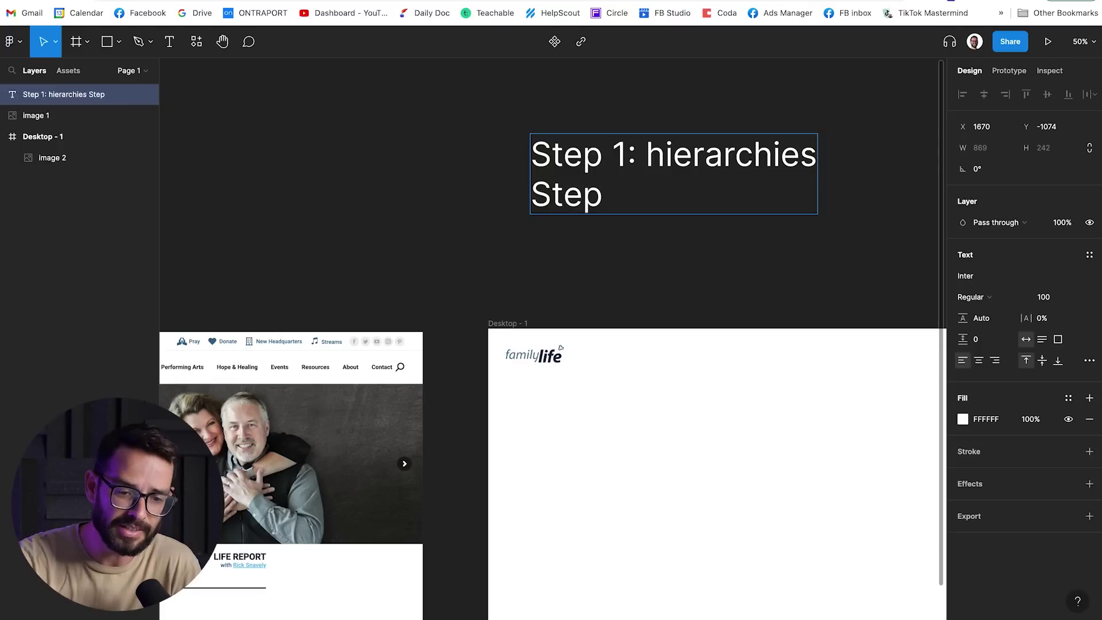
pyautogui.write(' 2: Na')
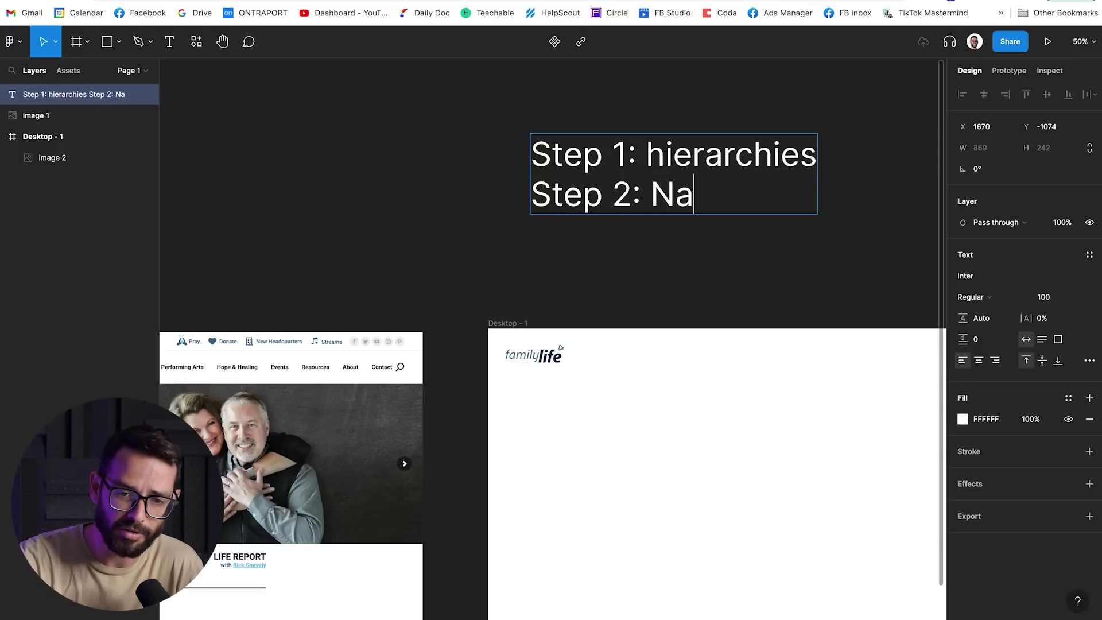
pyautogui.write('vigation')
# Add a third line reading "Step 3: Imagery" to the steps text.
pyautogui.press('Return')
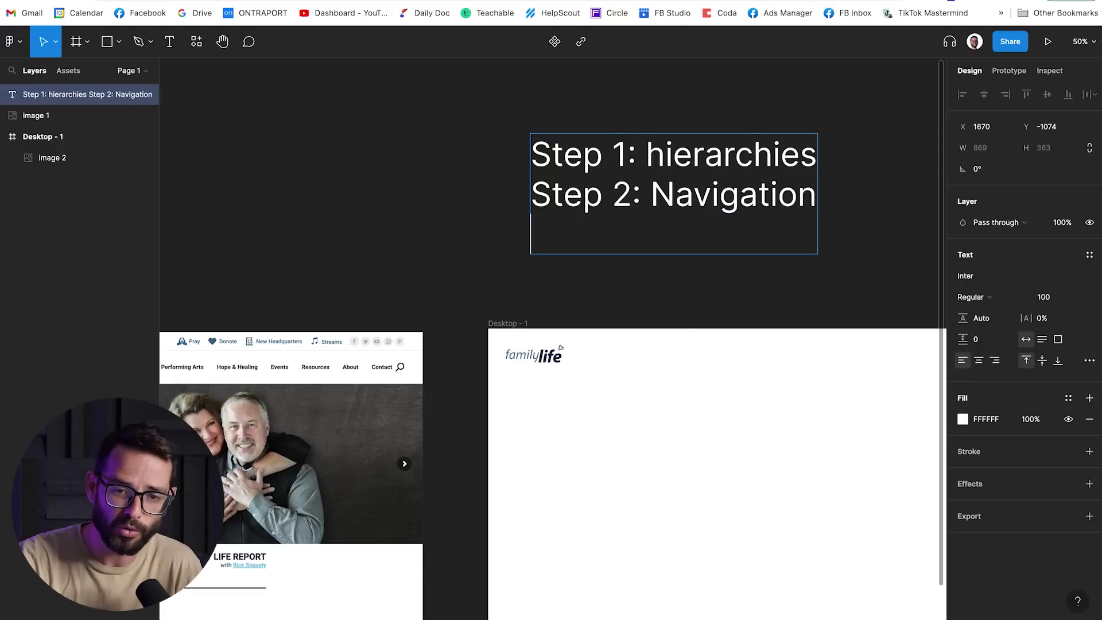
pyautogui.write('Step 3: ')
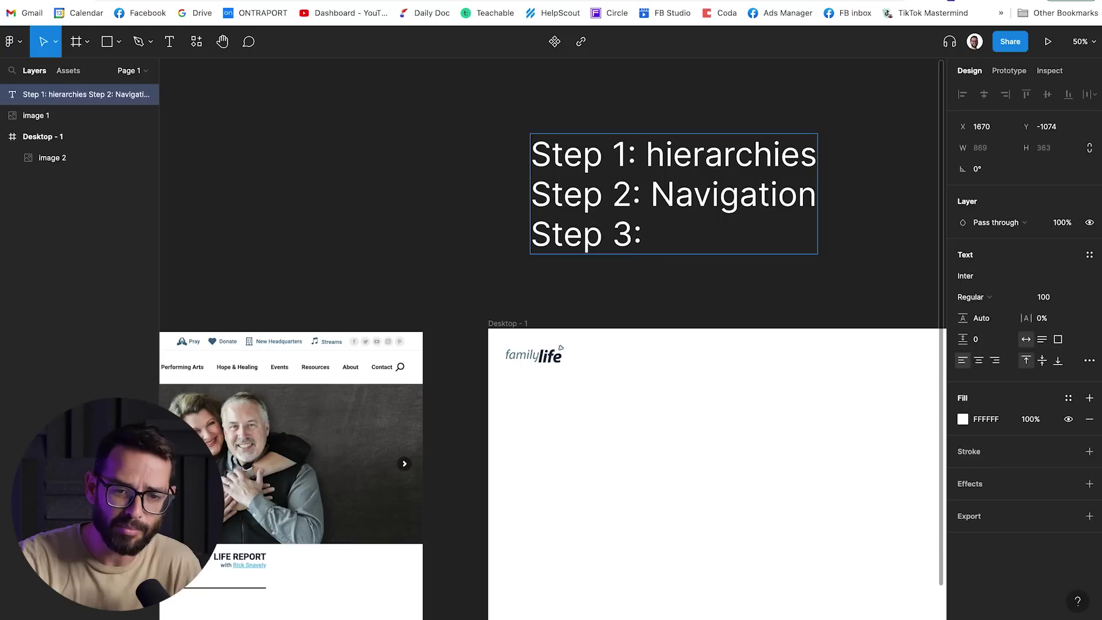
pyautogui.write('Ima')
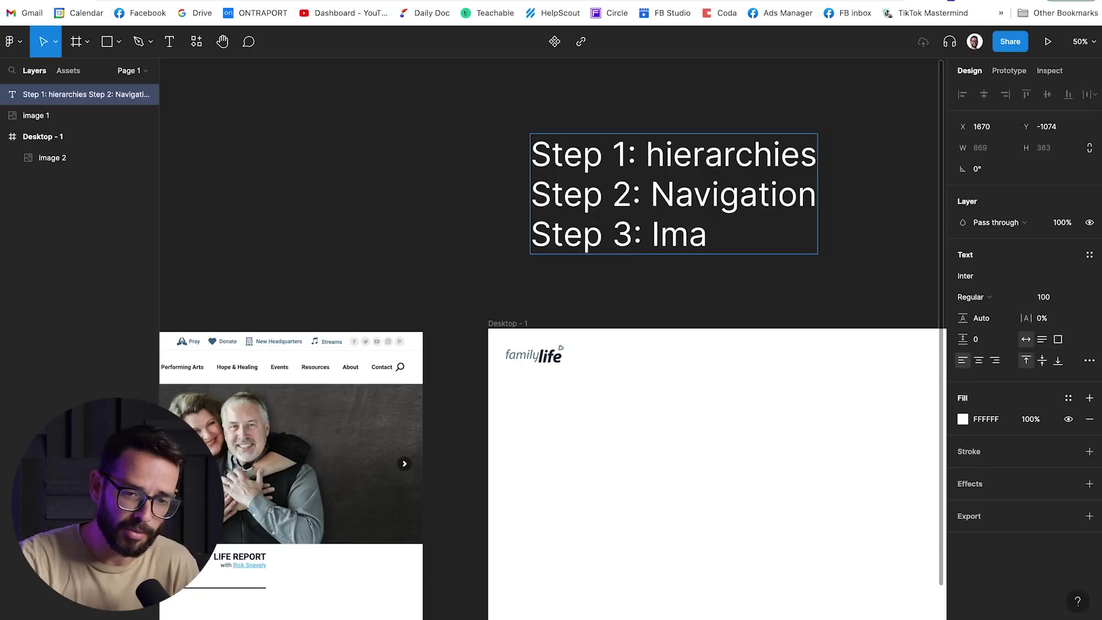
pyautogui.write('gry')
pyautogui.click(728, 234)
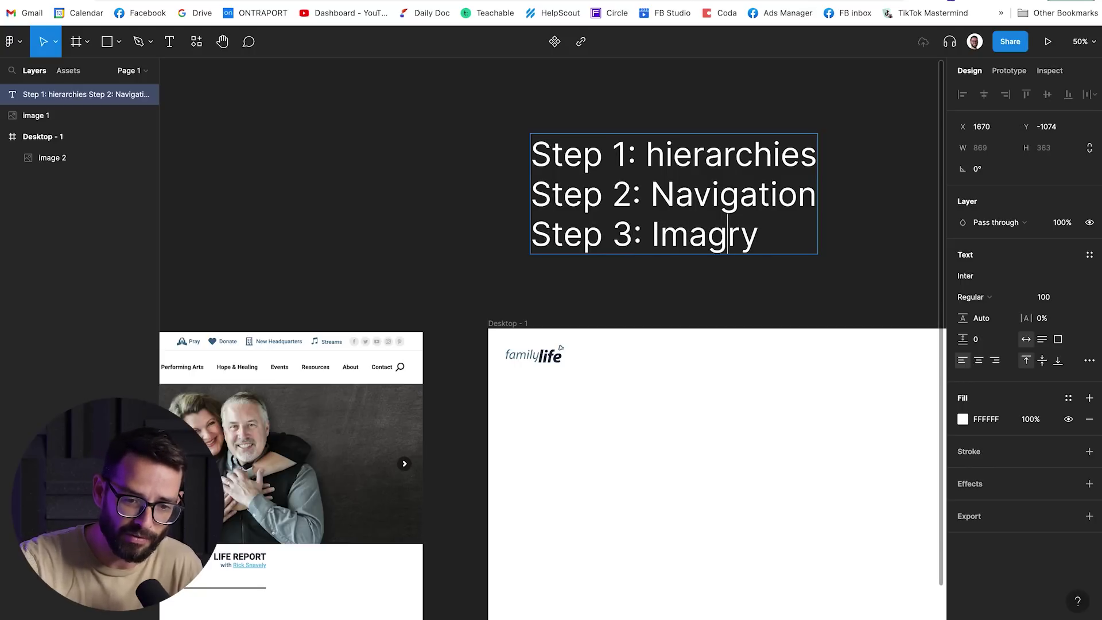
pyautogui.write('e')
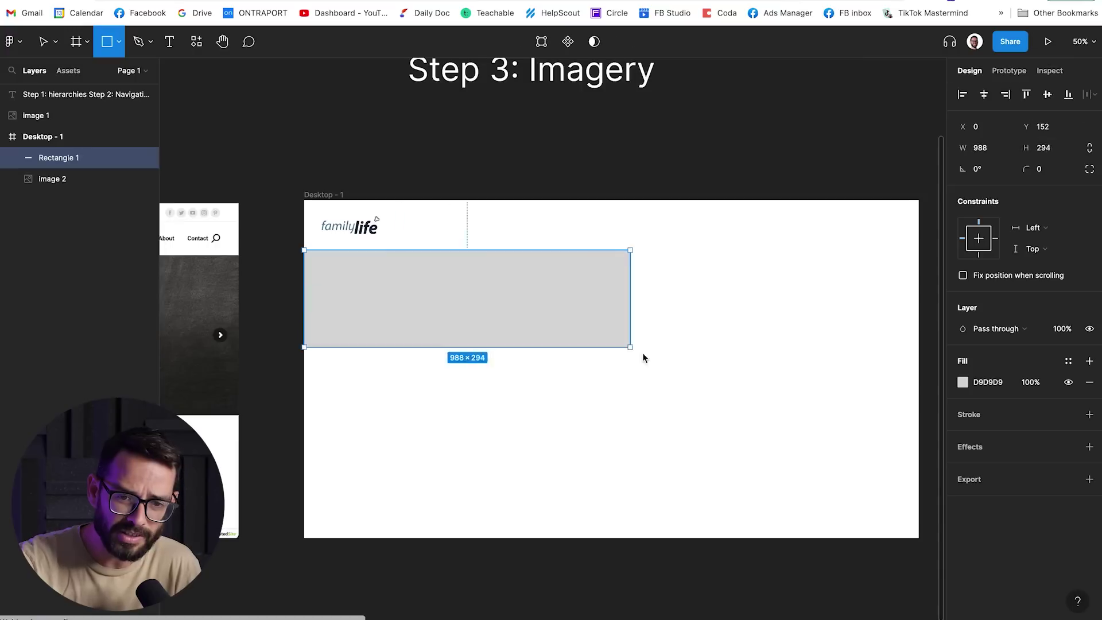
# Draw a full-width light grey rectangle below the frame's logo header and a darker grey 1862 × 128 strip along the frame's bottom edge.
pyautogui.moveTo(642, 353)
pyautogui.mouseDown()
pyautogui.moveTo(878, 460)
pyautogui.moveTo(927, 498)
pyautogui.moveTo(917, 506)
pyautogui.mouseUp()
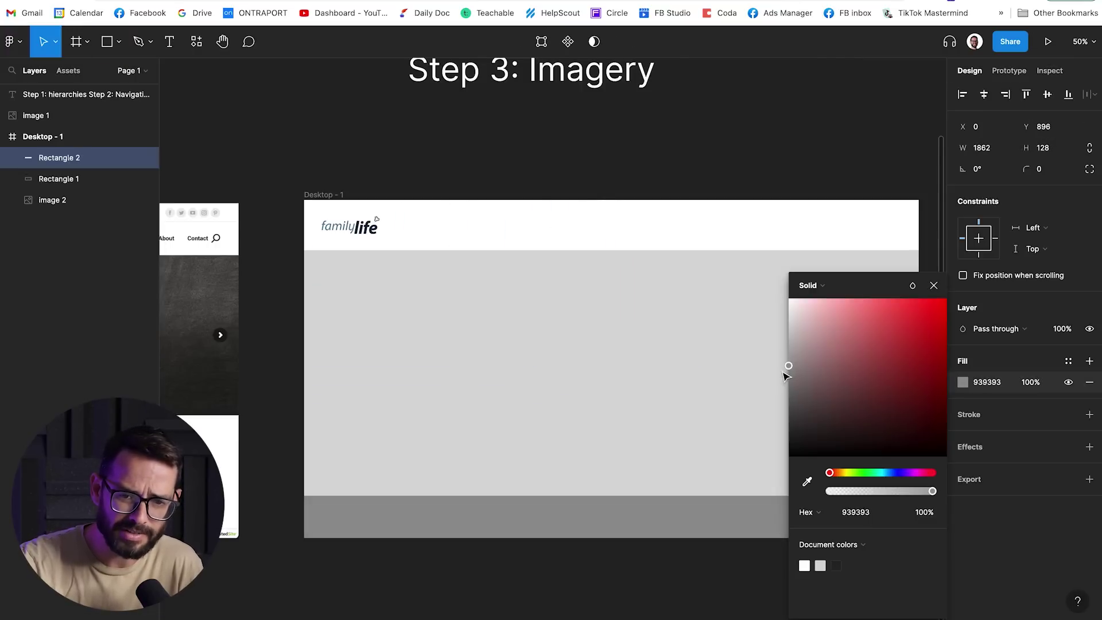
pyautogui.moveTo(788, 373); pyautogui.dragTo(721, 469)
pyautogui.click(657, 590)
# Label the frame's white header "Nav" and the large grey block "Main Hero Message" in size 100 text.
pyautogui.scroll(3, 659, 591)
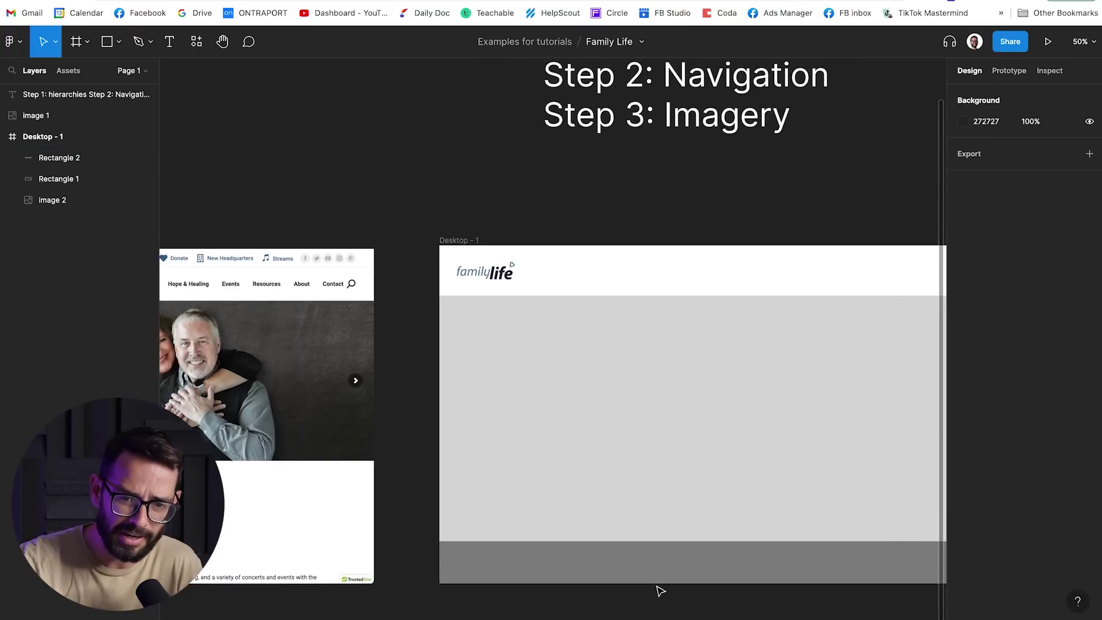
pyautogui.hscroll(4, 674, 474)
pyautogui.scroll(-2, 674, 475)
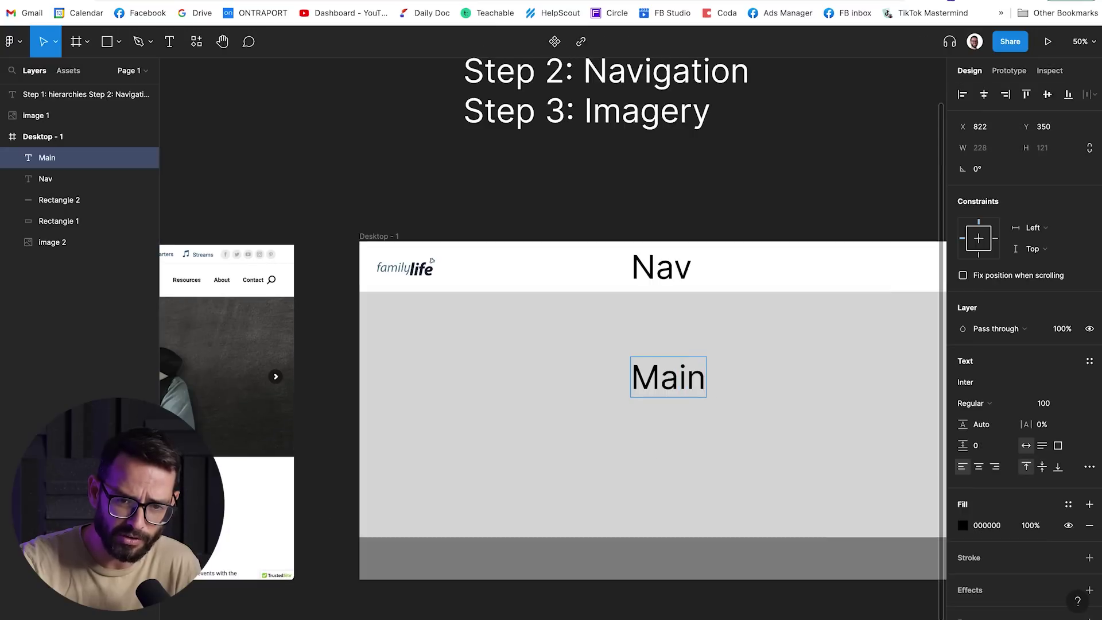
pyautogui.write('Hero ')
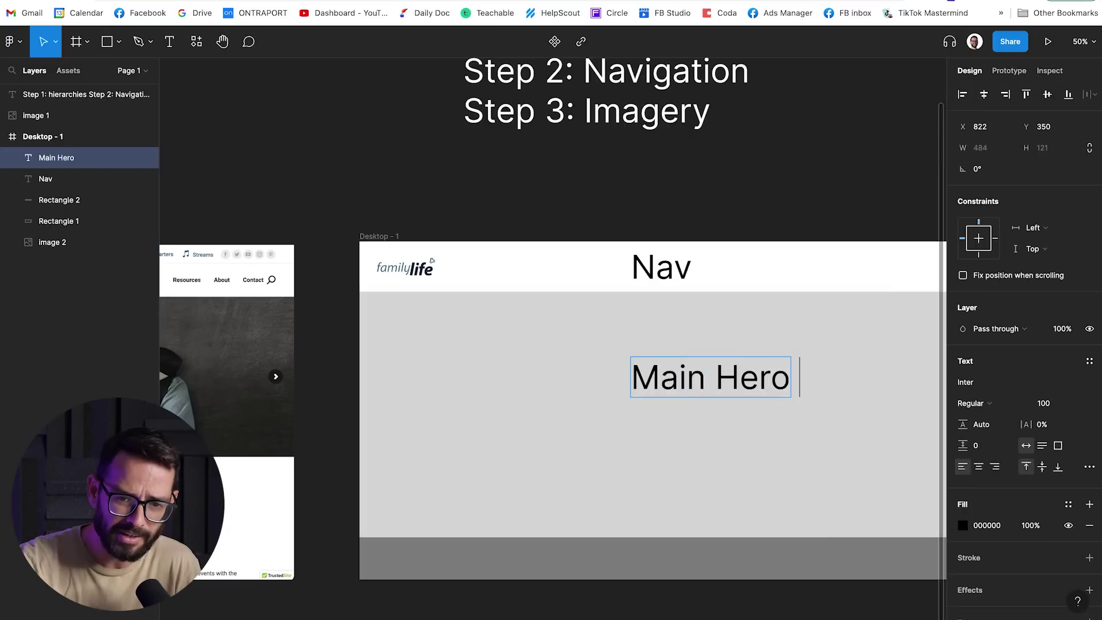
pyautogui.write('Massage')
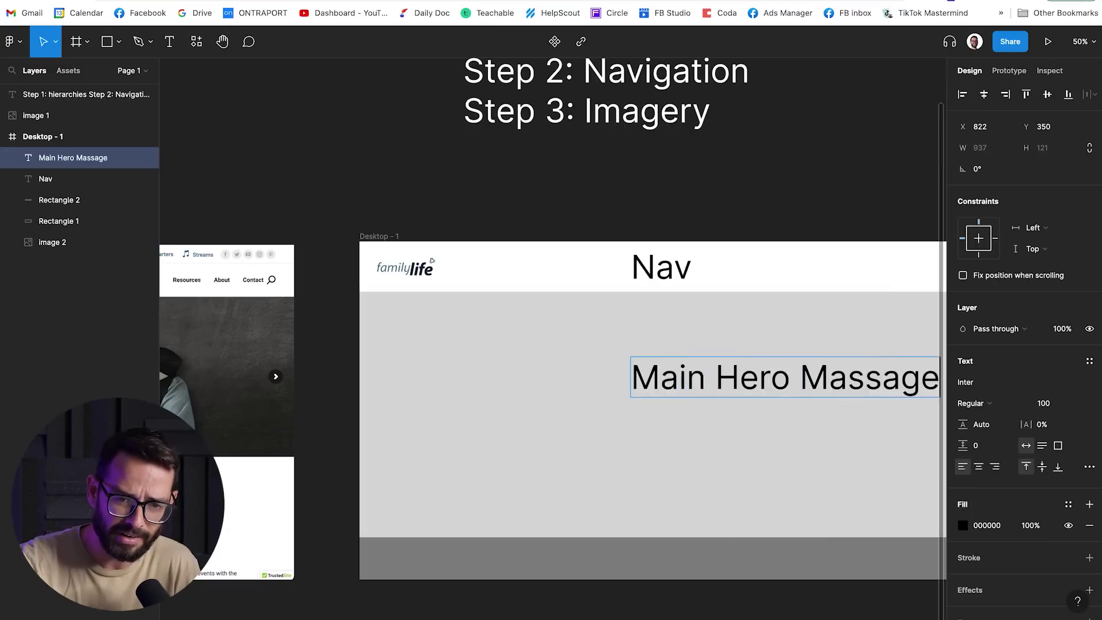
# Label the dark bottom strip "Radio" and line the label up with the Nav text.
pyautogui.write('adio')
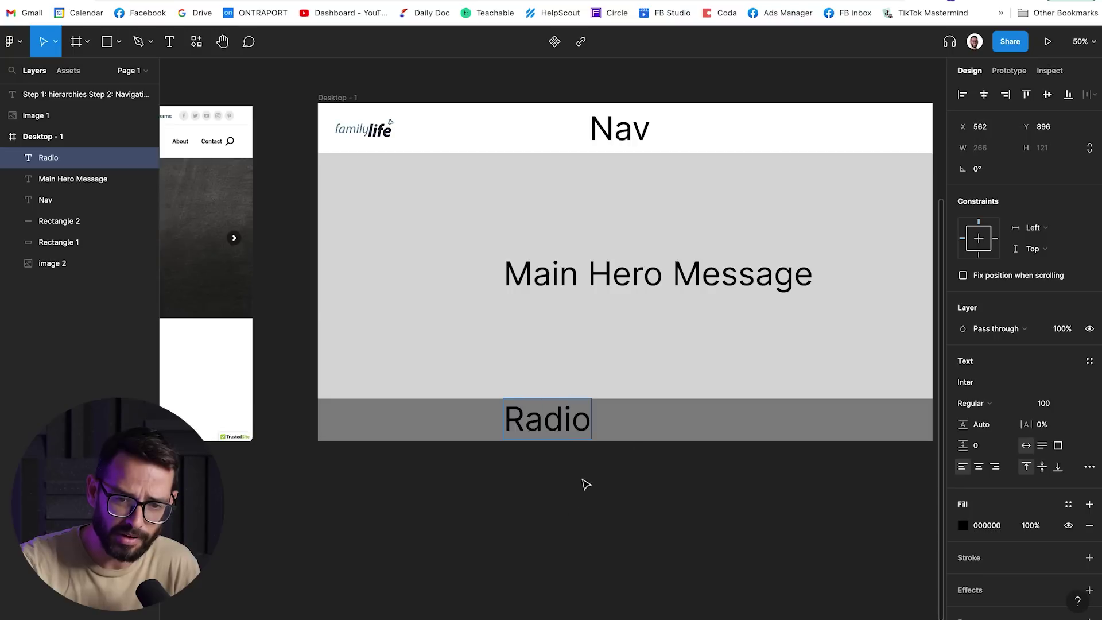
pyautogui.press('Escape')
pyautogui.moveTo(539, 419); pyautogui.dragTo(545, 418)
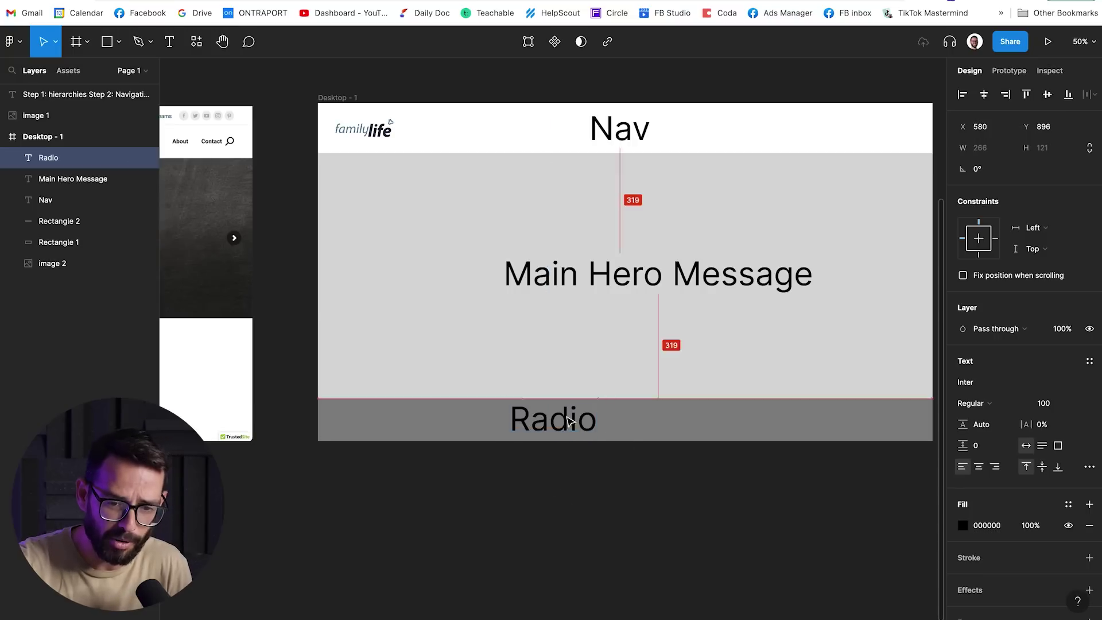
# Replace the "Main Hero Message" text with the copied homepage heading and move it to about X 141, Y 440 in the hero block.
pyautogui.doubleClick(561, 272)
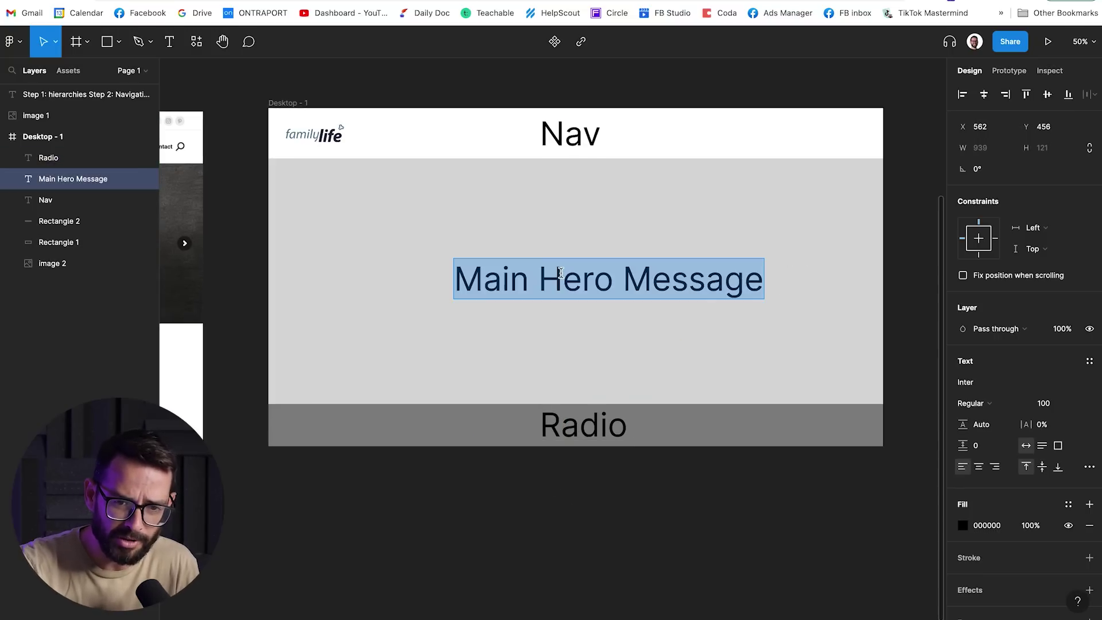
pyautogui.hotkey('ctrl', 'v')
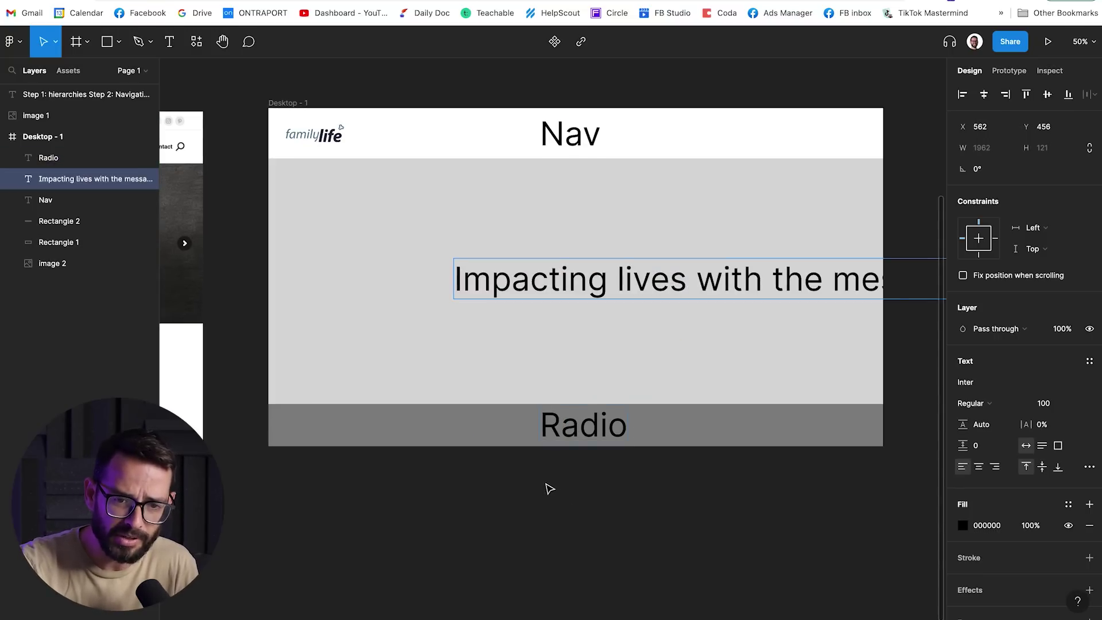
pyautogui.press('Escape')
pyautogui.moveTo(650, 298); pyautogui.dragTo(504, 290)
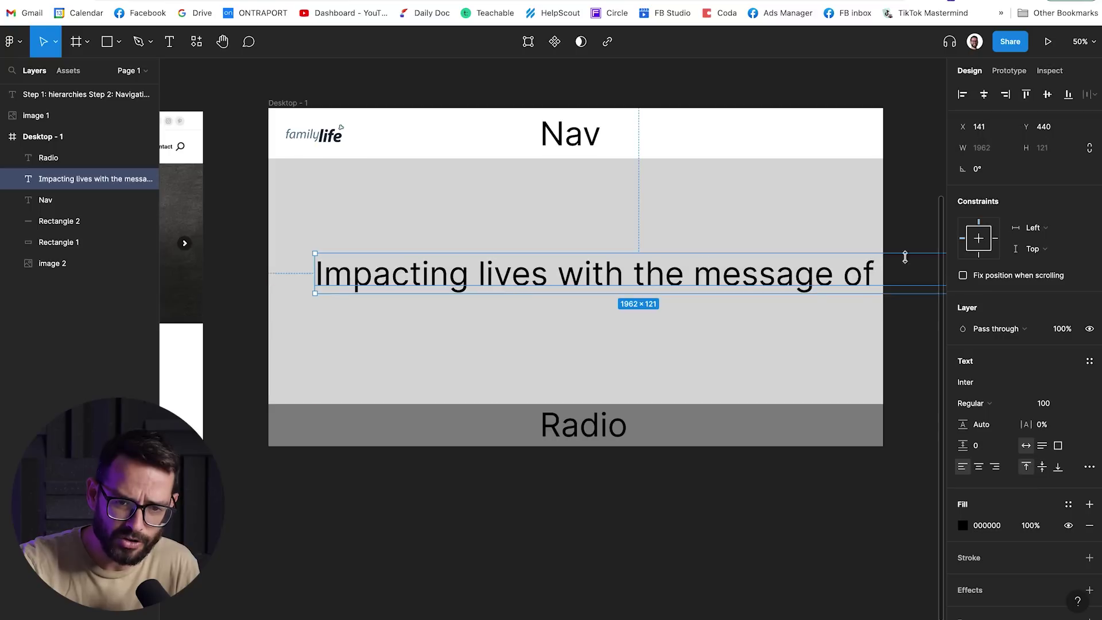
# Complete the show title under "On Air Now" in the bottom radio strip so it reads "Family Life Evenings".
pyautogui.press('-')
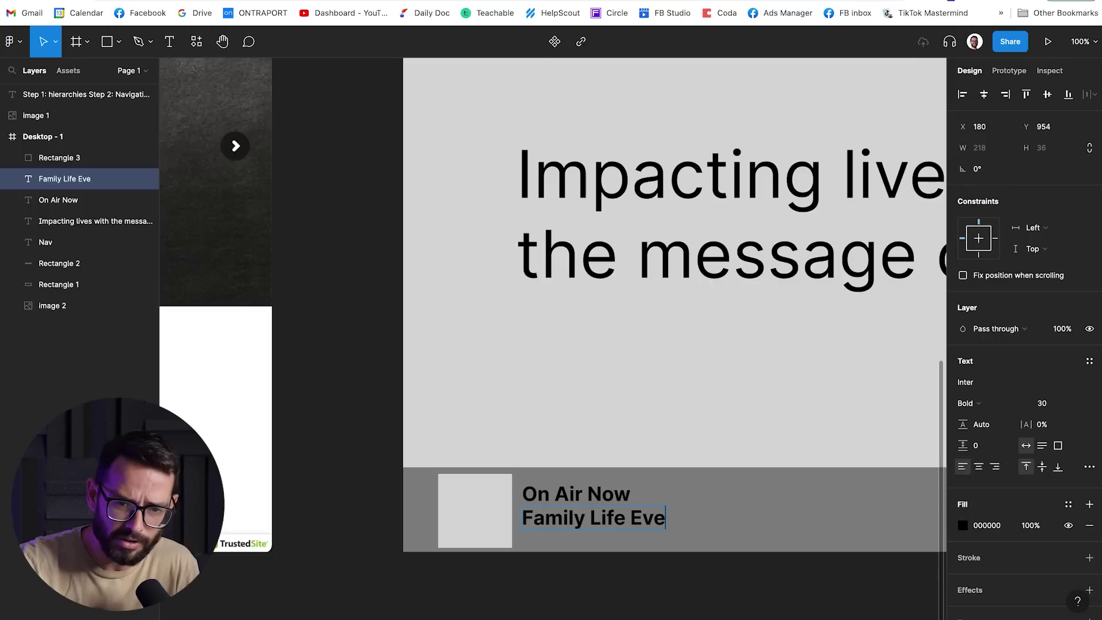
pyautogui.write('nings')
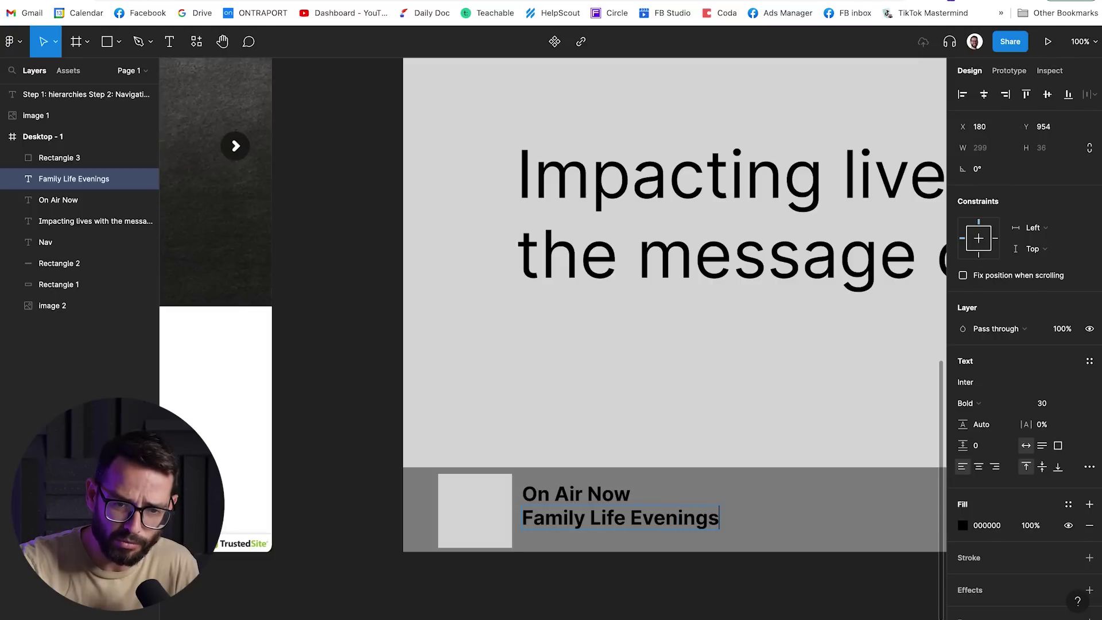
pyautogui.press('Escape')
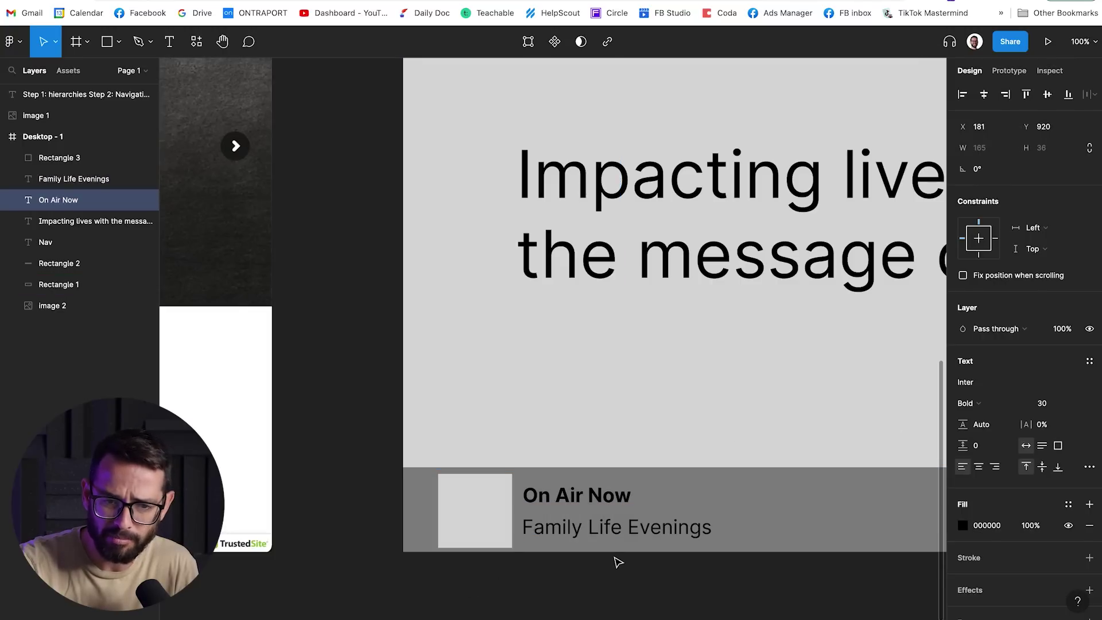
# Nudge "On Air Now" down and slightly left, and move "Family Life Evenings" up to X 181, Y 965, tightening their spacing.
pyautogui.press('Down')
pyautogui.press('Down')
pyautogui.press('Down')
pyautogui.press('Down')
pyautogui.press('Left')
pyautogui.press('Down')
pyautogui.click(637, 524)
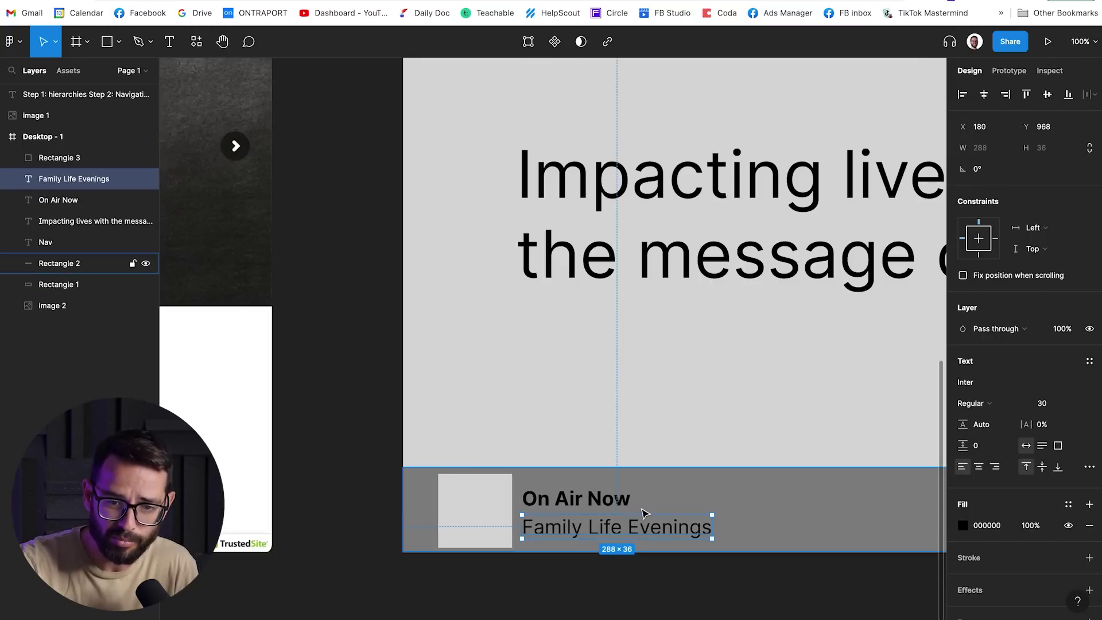
pyautogui.press('Up')
pyautogui.press('Up')
pyautogui.press('Up')
pyautogui.press('Right')
pyautogui.hotkey('shift', '1')
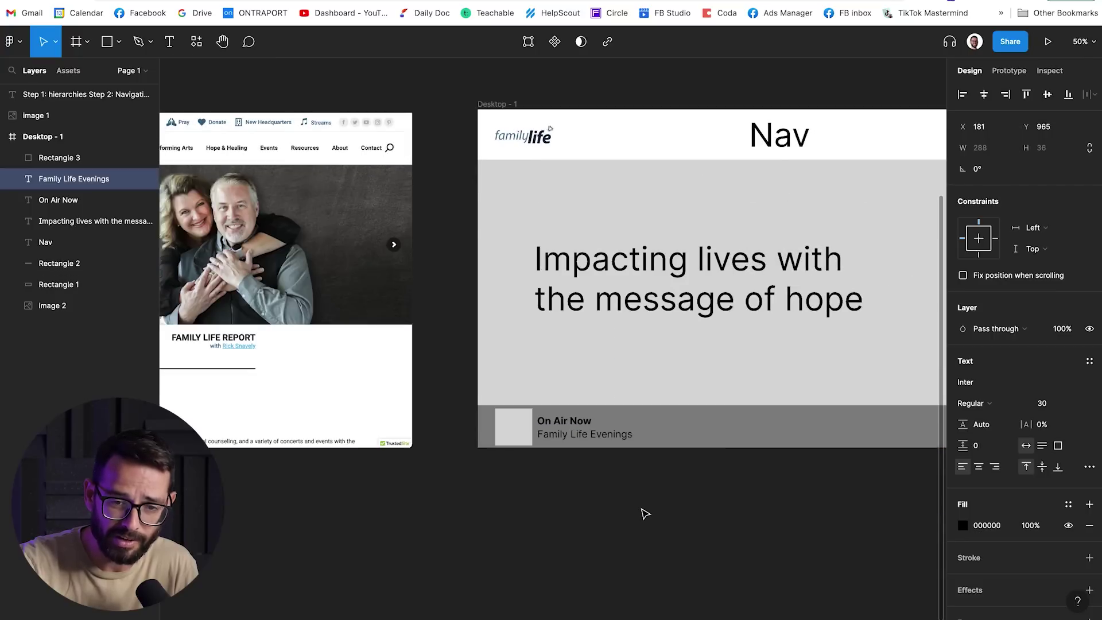
# Group the radio strip's play triangle with its circle and add a thin light grey progress bar beside it.
pyautogui.scroll(5, 643, 512)
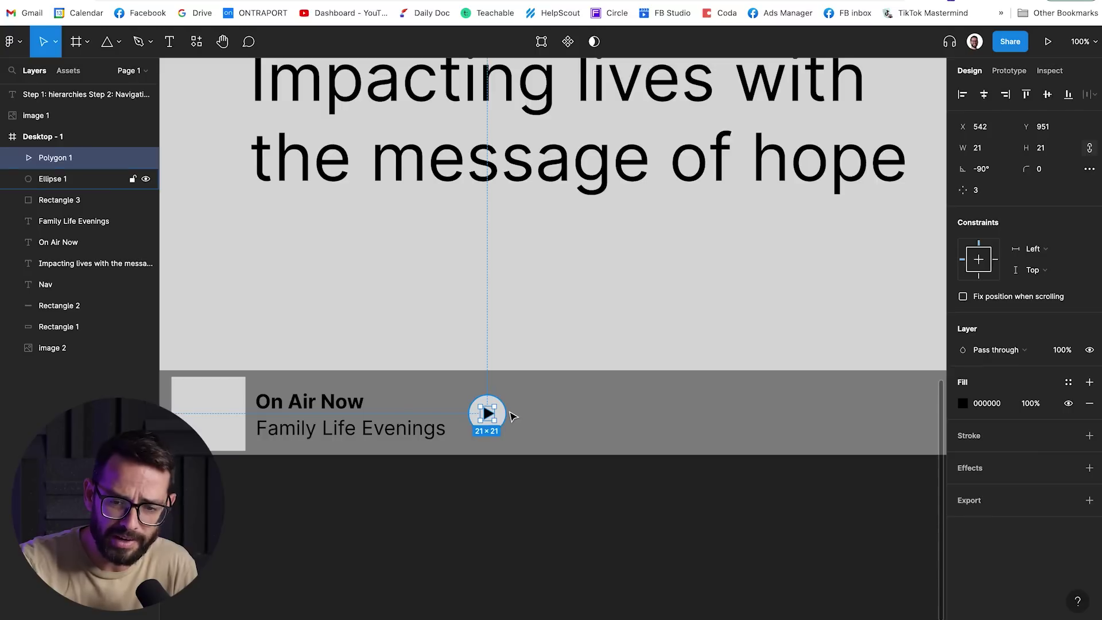
pyautogui.keyDown('shift'); pyautogui.click(498, 416); pyautogui.keyUp('shift')
pyautogui.press('super+g')
pyautogui.moveTo(365, 376); pyautogui.dragTo(655, 377)
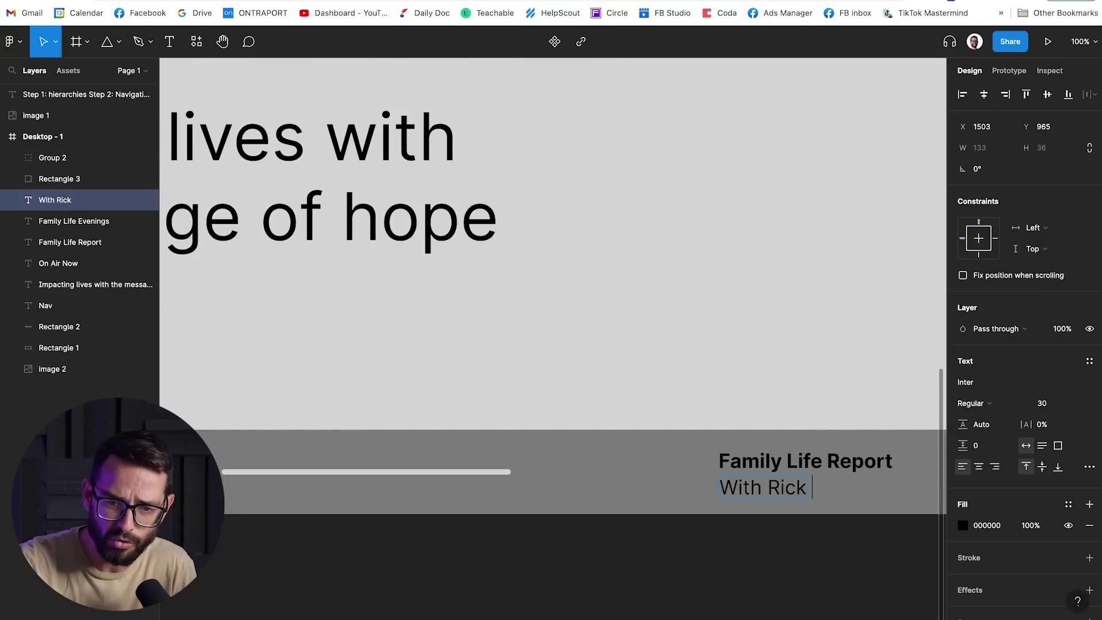
# Complete the host's name in the "With" line below "Family Life Report" in the radio strip.
pyautogui.write('navely')
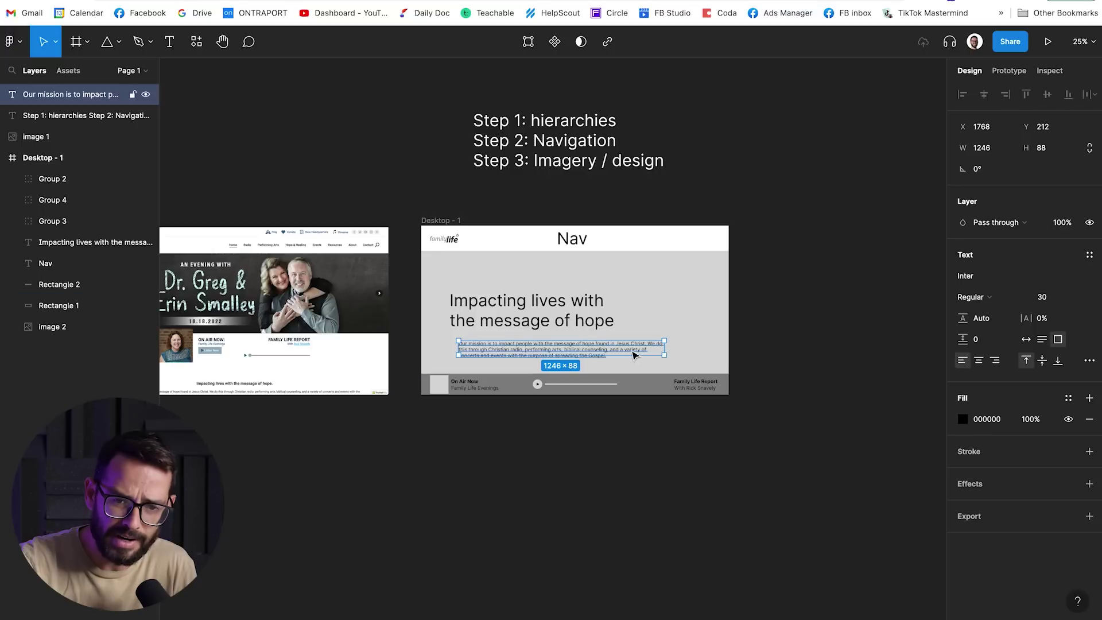
# Move the mission paragraph under the hero heading to X 1720, Y 176 and resize its text box to about 1210 × 130.
pyautogui.moveTo(633, 354)
pyautogui.mouseDown()
pyautogui.moveTo(613, 344)
pyautogui.moveTo(626, 348)
pyautogui.mouseUp()
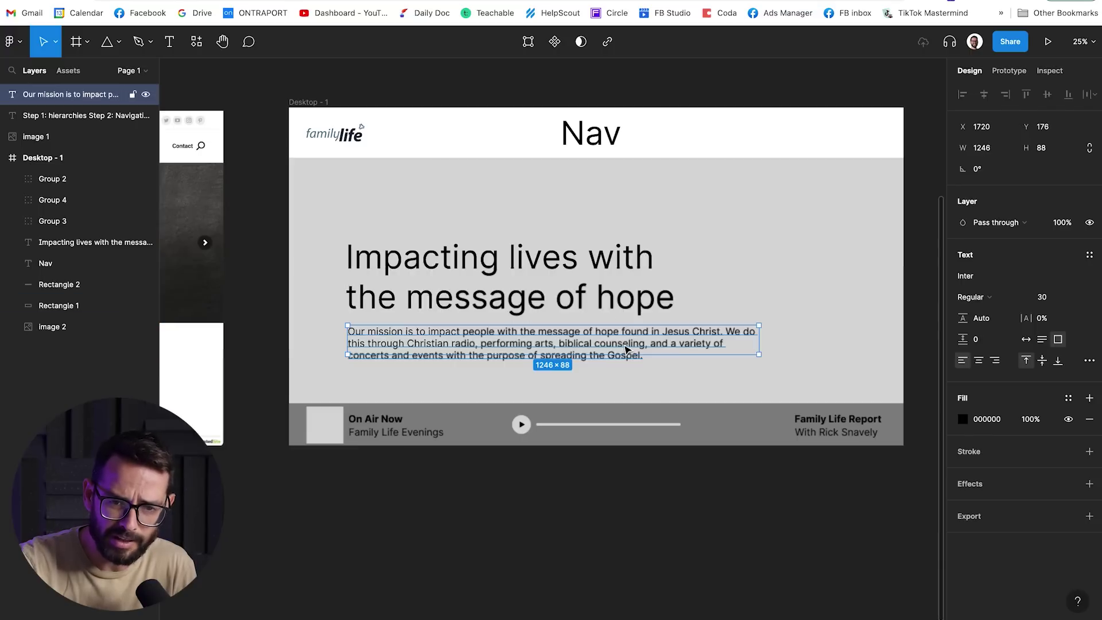
pyautogui.press('+')
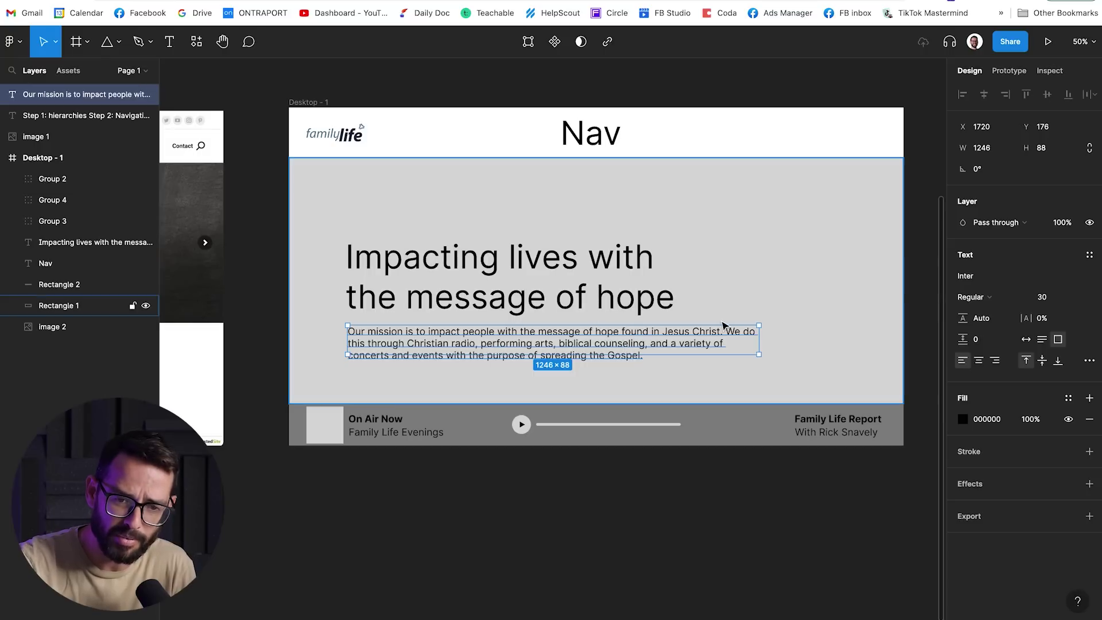
pyautogui.moveTo(758, 353); pyautogui.dragTo(747, 369)
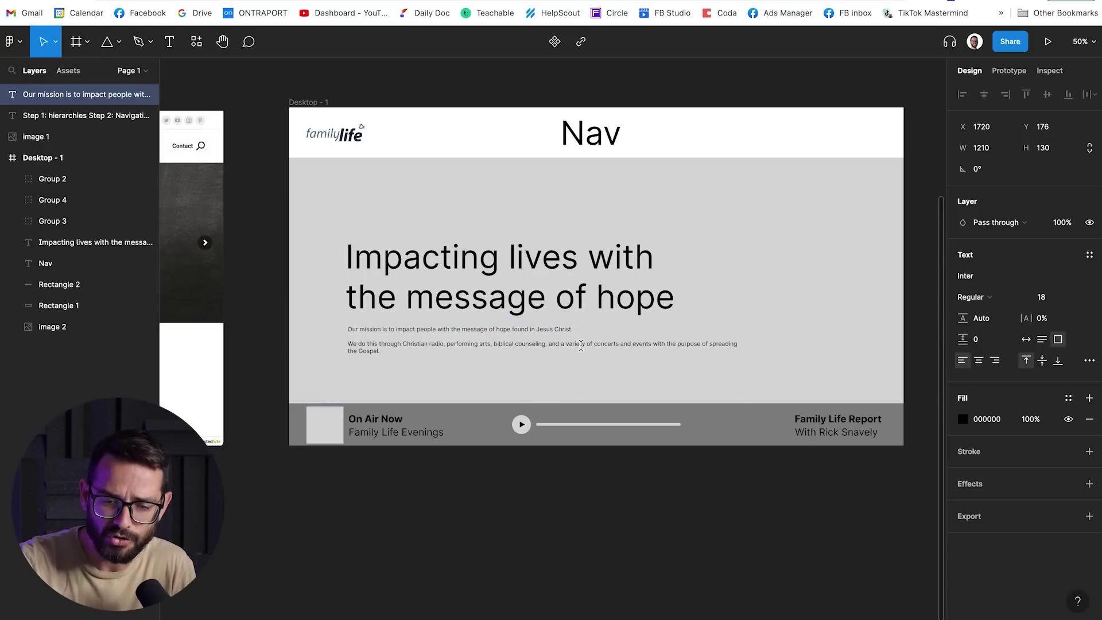
# Set the font size of the whole mission paragraph to 20.
pyautogui.doubleClick(581, 344)
pyautogui.click(1044, 297)
pyautogui.write('20')
pyautogui.press('Return')
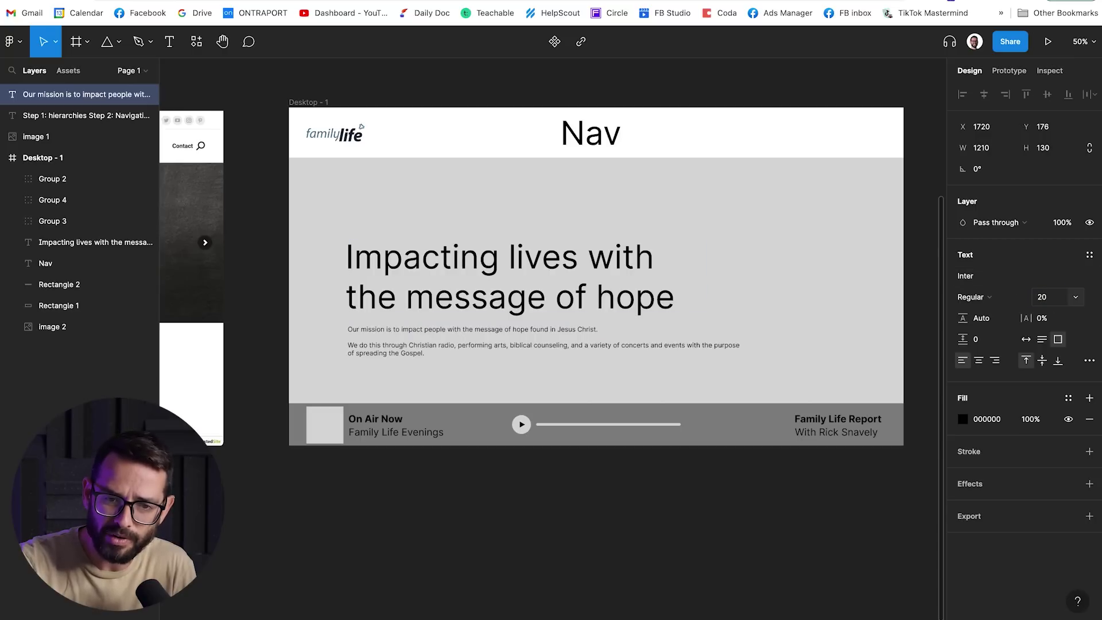
pyautogui.click(615, 531)
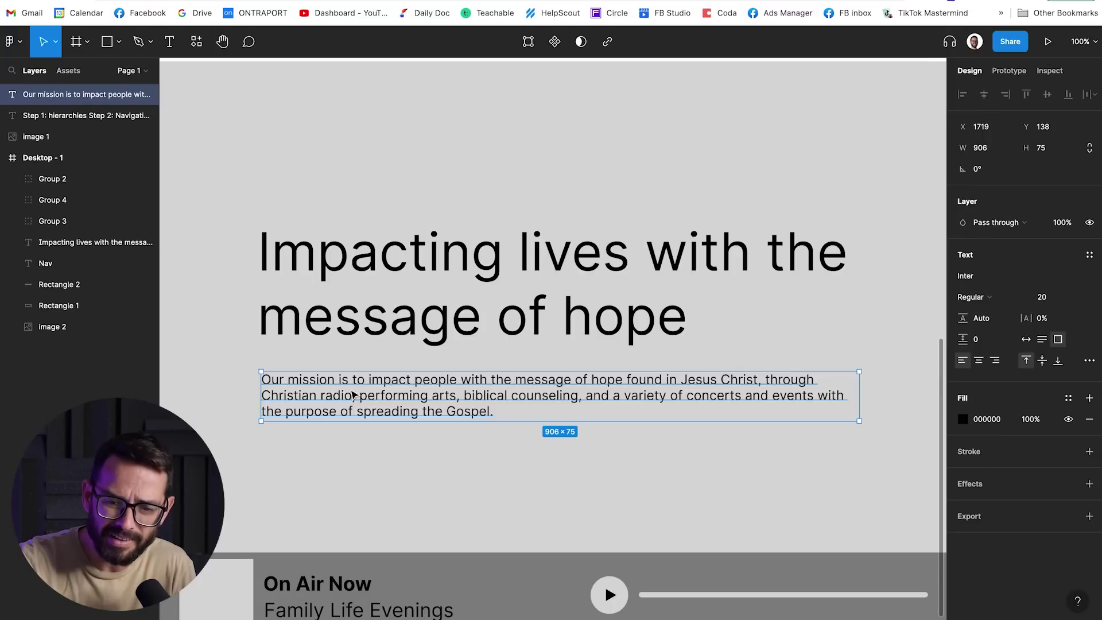
# Duplicate the mission paragraph directly below itself and replace the copy's text with "See Upcoming Events".
pyautogui.keyDown('alt'); pyautogui.moveTo(352, 396); pyautogui.dragTo(351, 473); pyautogui.keyUp('alt')
pyautogui.doubleClick(343, 477)
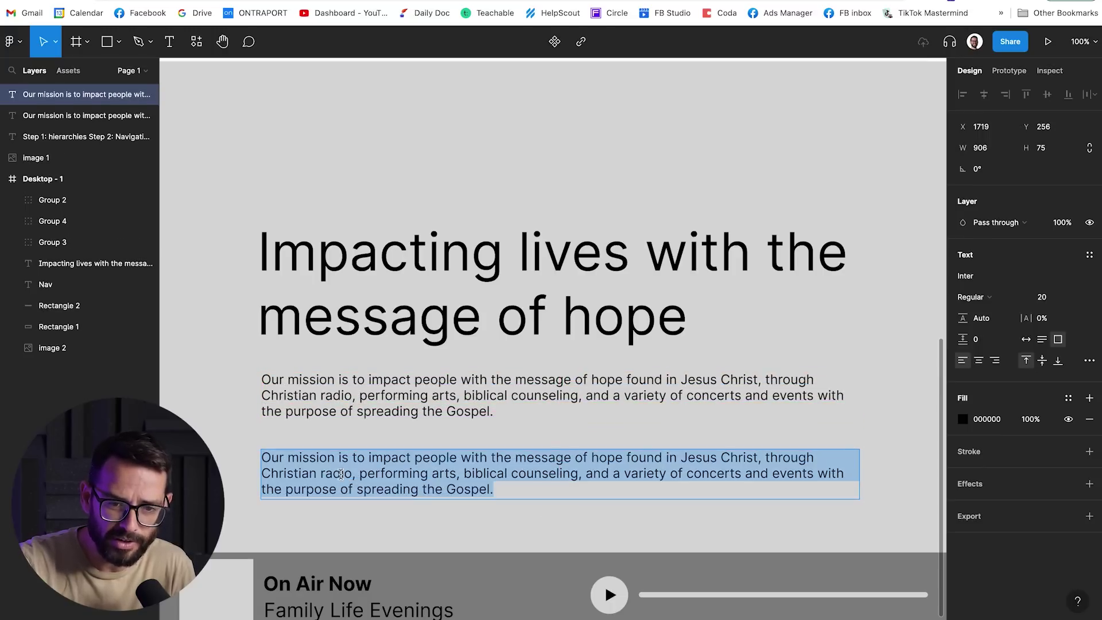
pyautogui.write('See')
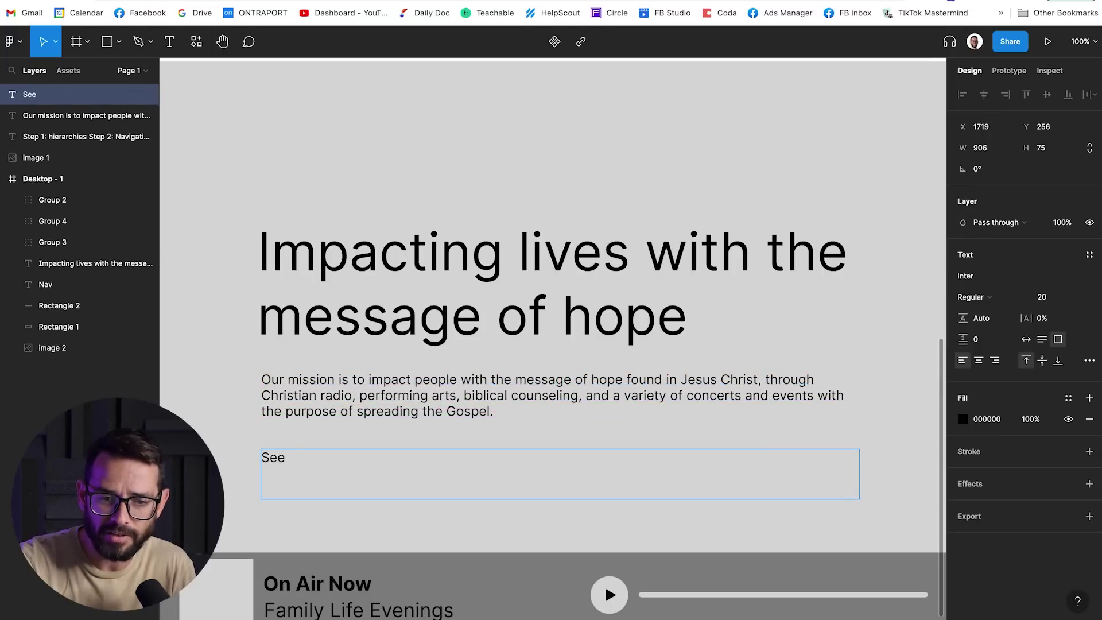
pyautogui.write(' Upcoming Events')
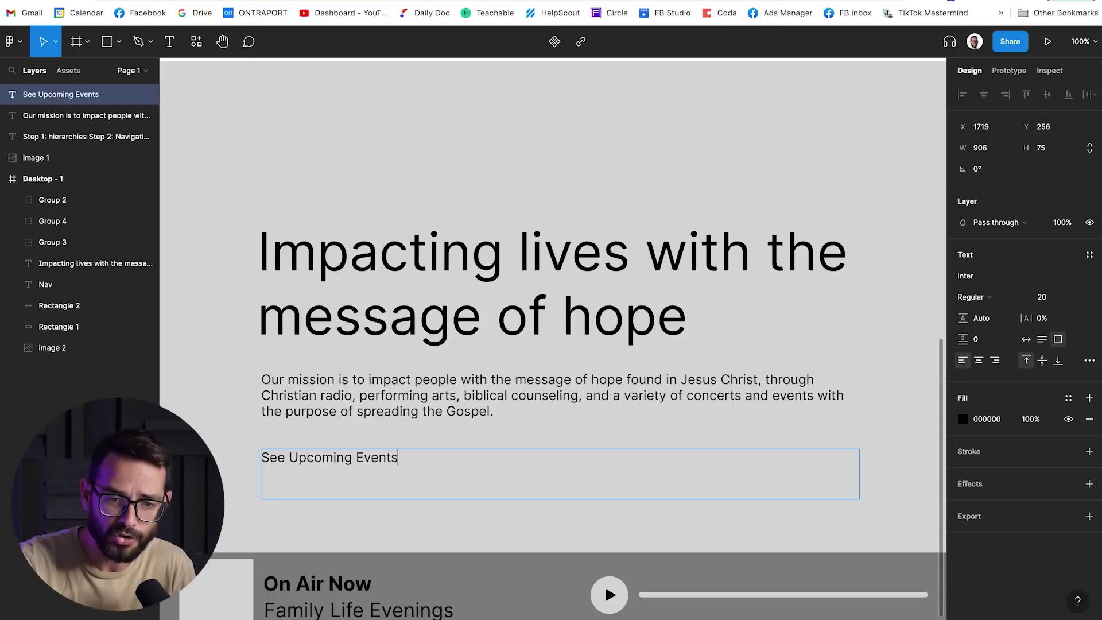
# Wrap the "See Upcoming Events" text in a white auto layout frame that hugs its content, forming a button.
pyautogui.press('Escape')
pyautogui.hotkey('shift', 'a')
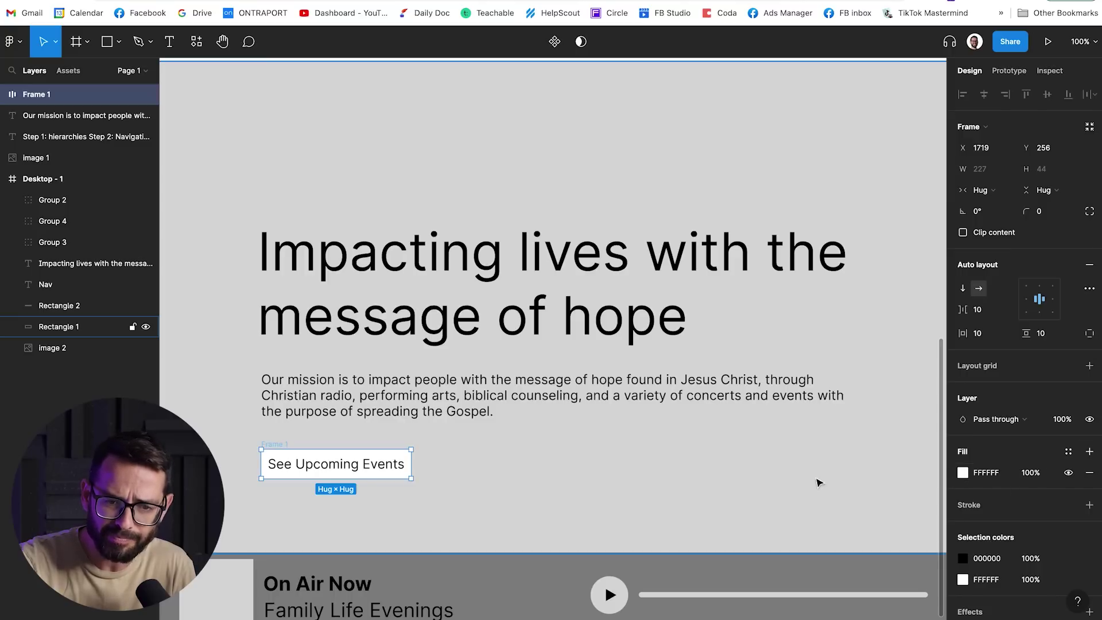
pyautogui.click(816, 431)
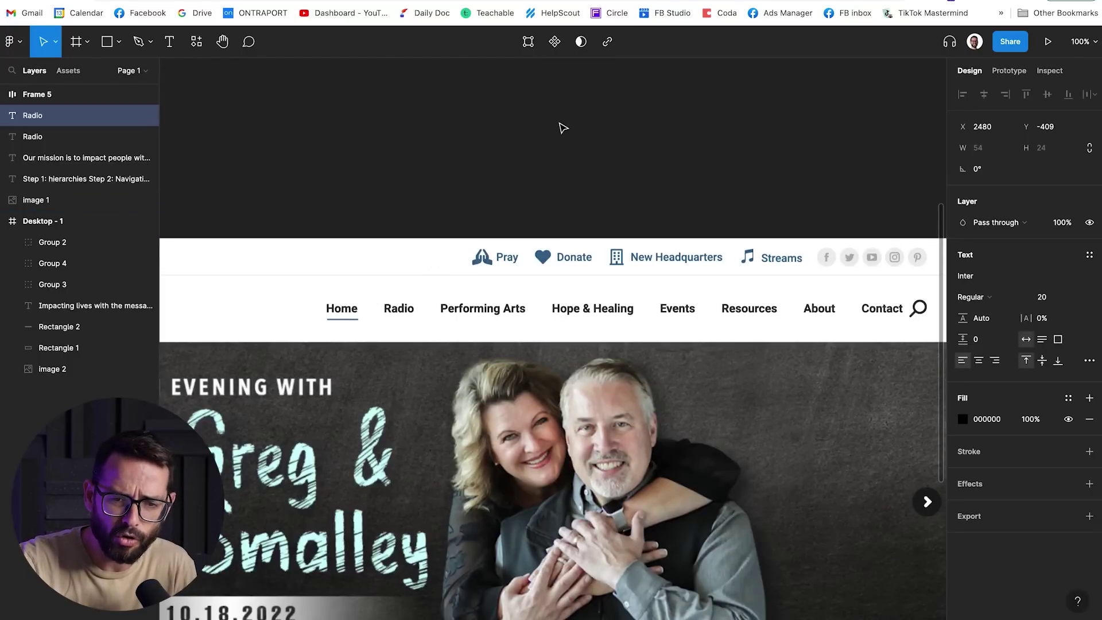
# Check the original homepage's menu and change the second "Radio" label in the wireframe header to "Preforming Arts".
pyautogui.hscroll(15, 536, 181)
pyautogui.hscroll(-17, 536, 180)
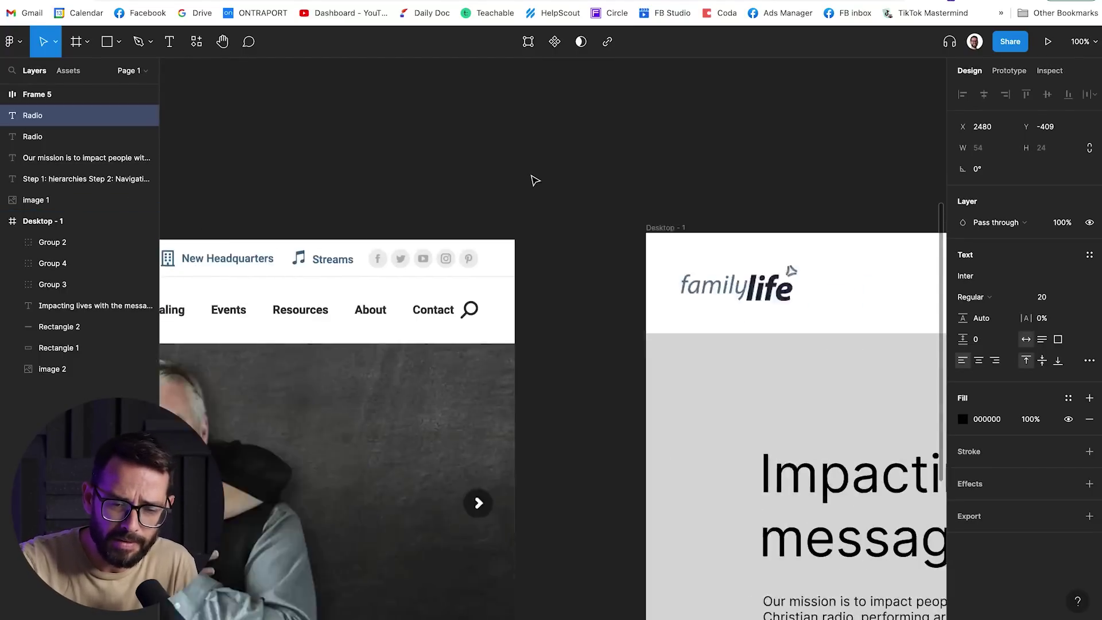
pyautogui.hscroll(12, 535, 181)
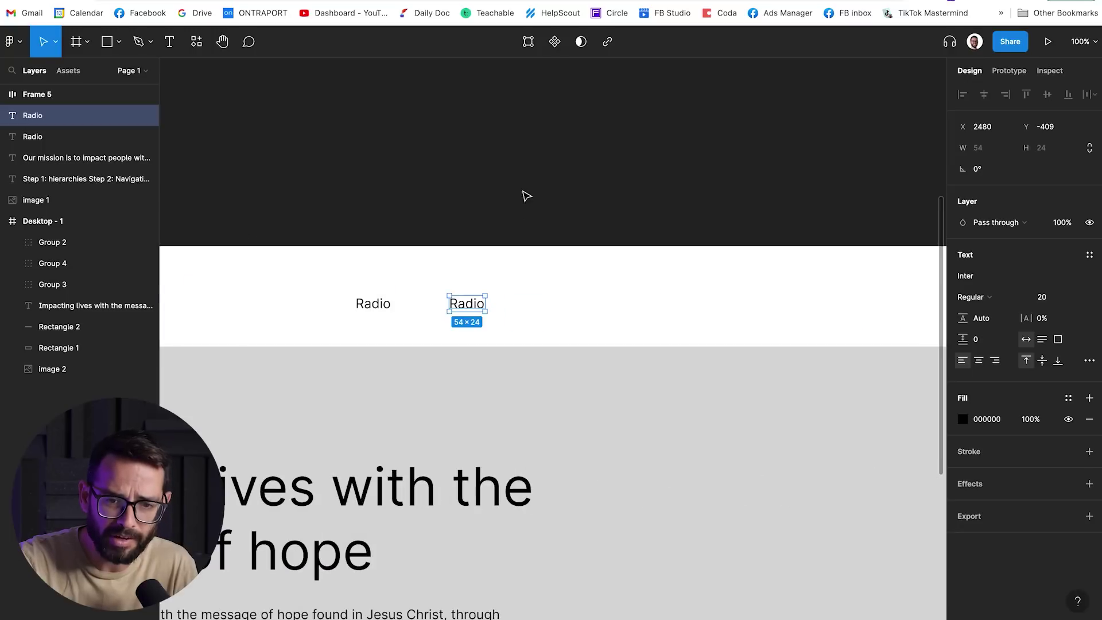
pyautogui.doubleClick(468, 307)
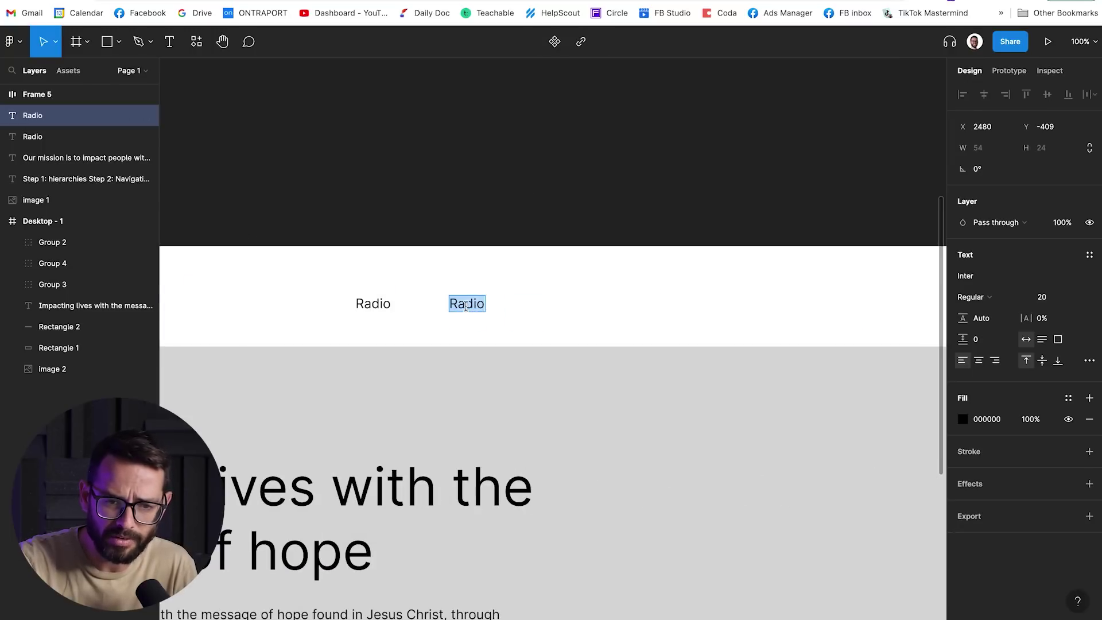
pyautogui.write('Preforming Arts')
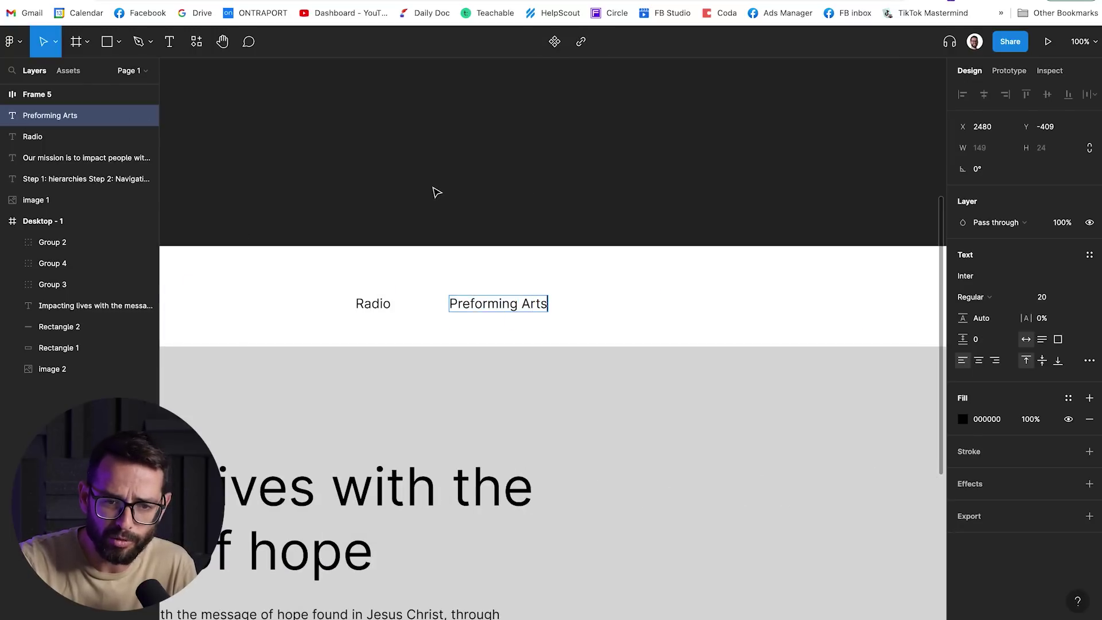
pyautogui.press('Escape')
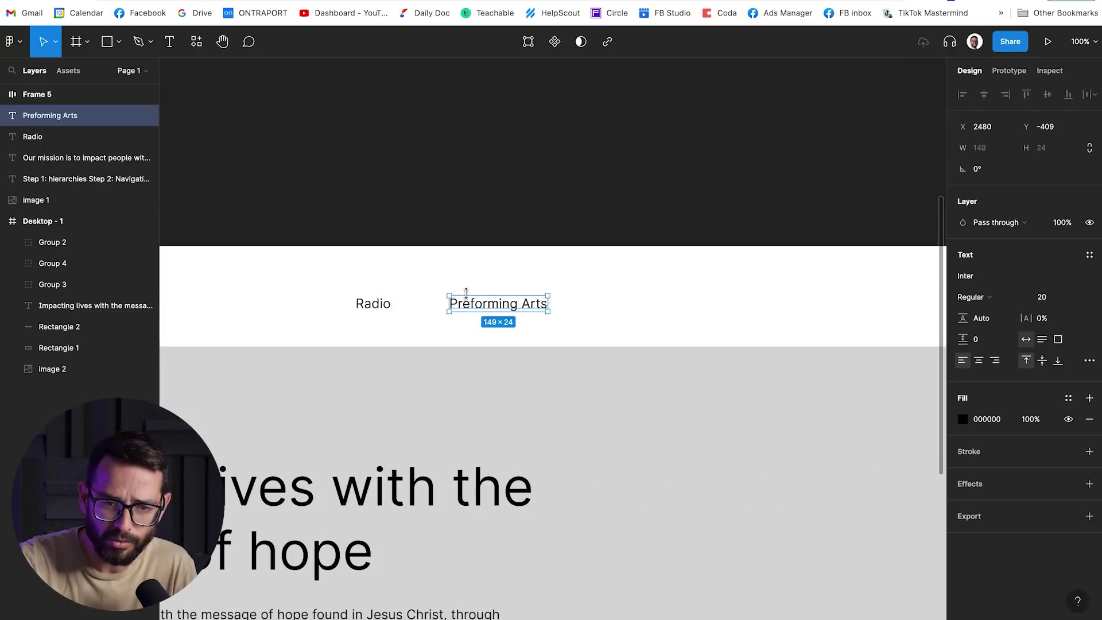
# Duplicate the "Preforming Arts" nav label to X 2687, Y -409 and check the original homepage's remaining menu items.
pyautogui.keyDown('alt'); pyautogui.moveTo(473, 308); pyautogui.dragTo(610, 301); pyautogui.keyUp('alt')
pyautogui.hscroll(-15, 600, 297)
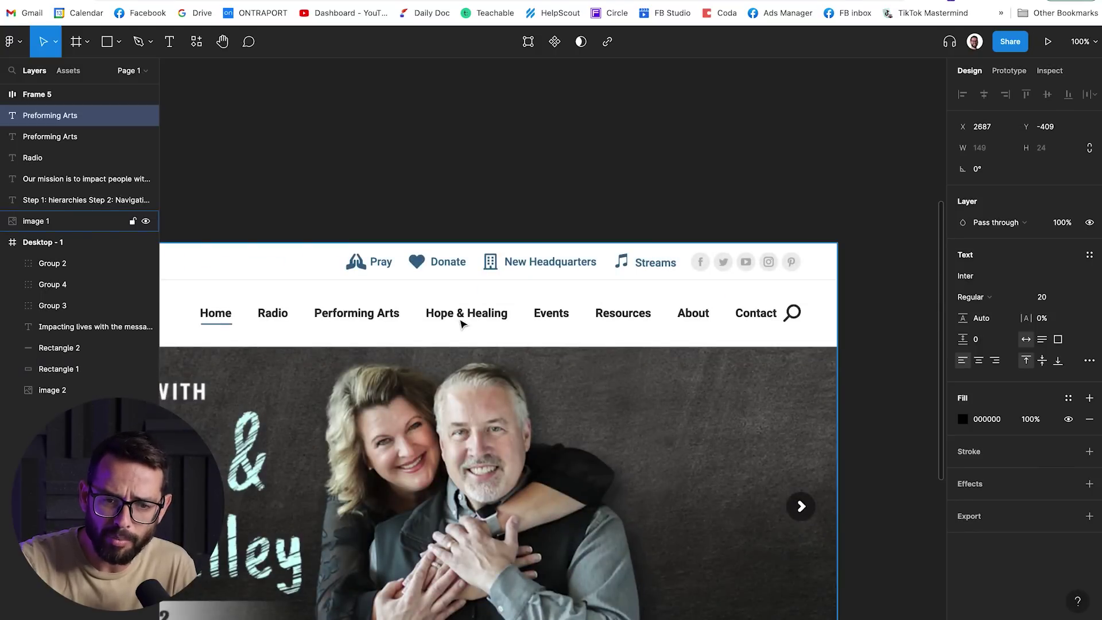
pyautogui.hscroll(10, 461, 324)
pyautogui.hscroll(-12, 461, 324)
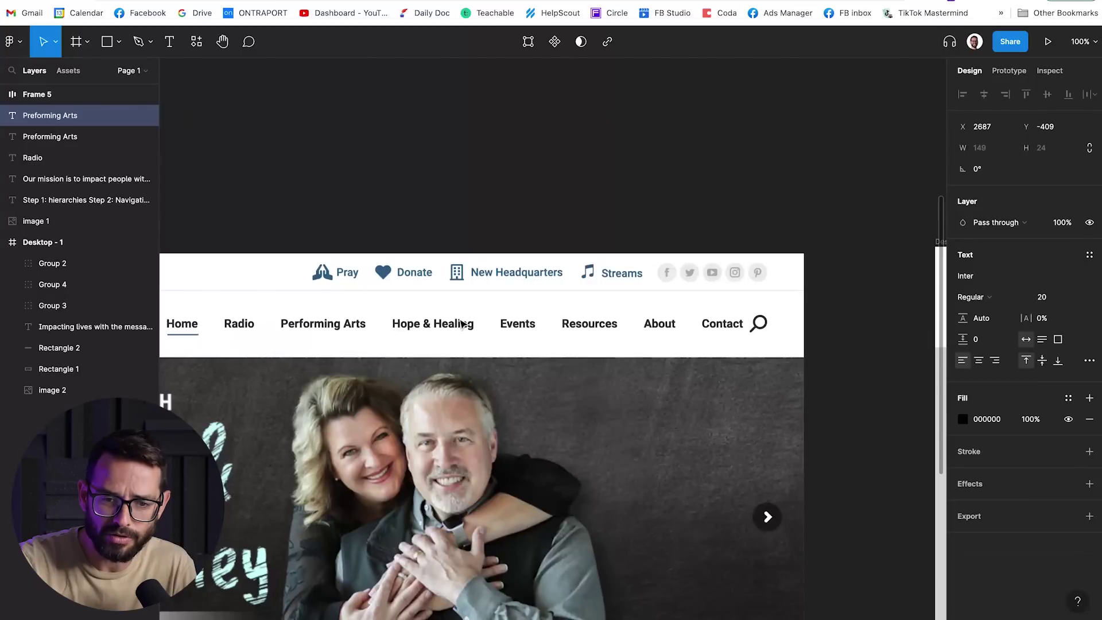
pyautogui.hscroll(-8, 461, 324)
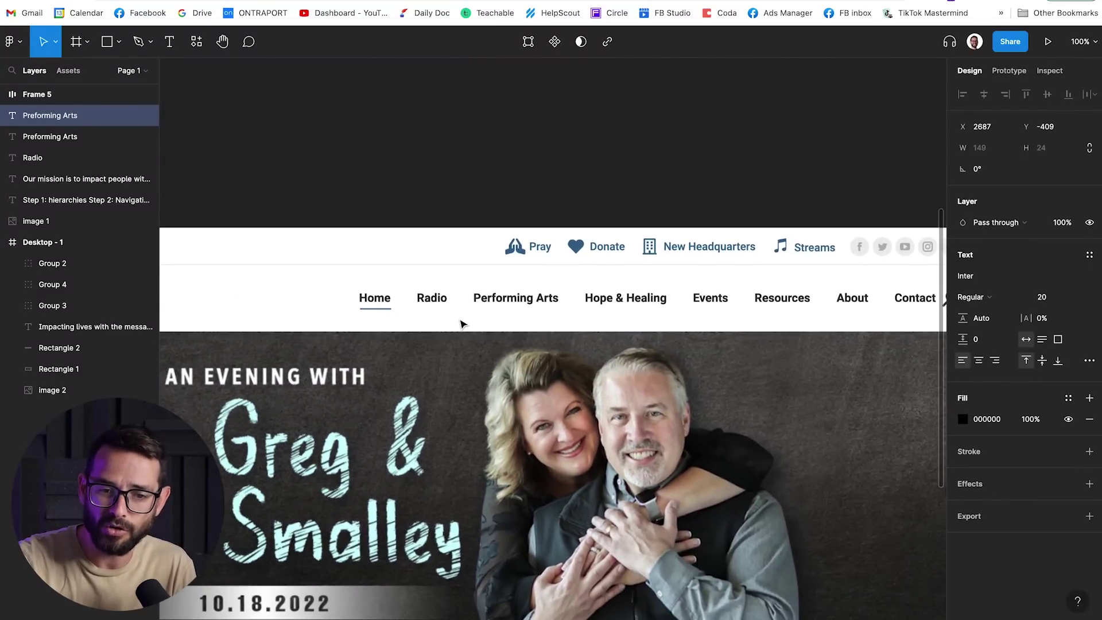
pyautogui.scroll(2, 461, 324)
pyautogui.hscroll(2, 461, 324)
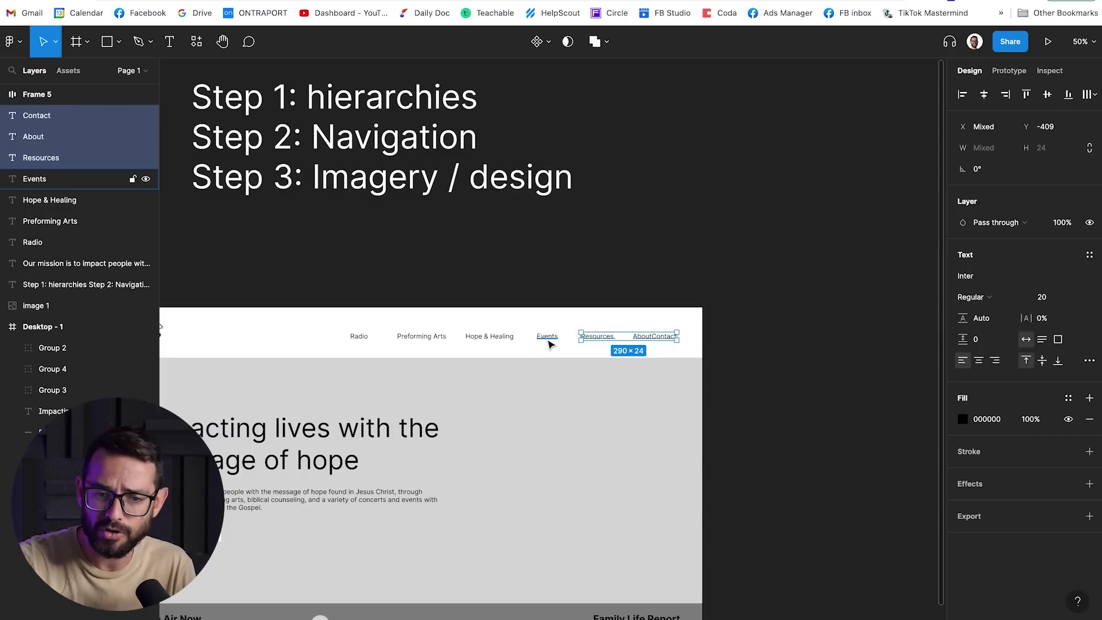
# Tidy up all seven nav labels from "Radio" to "Contact" into an evenly spaced row and shift it left within the header.
pyautogui.keyDown('shift'); pyautogui.click(549, 339); pyautogui.keyUp('shift')
pyautogui.keyDown('shift'); pyautogui.click(495, 338); pyautogui.keyUp('shift')
pyautogui.keyDown('shift'); pyautogui.click(426, 338); pyautogui.keyUp('shift')
pyautogui.keyDown('shift'); pyautogui.click(361, 337); pyautogui.keyUp('shift')
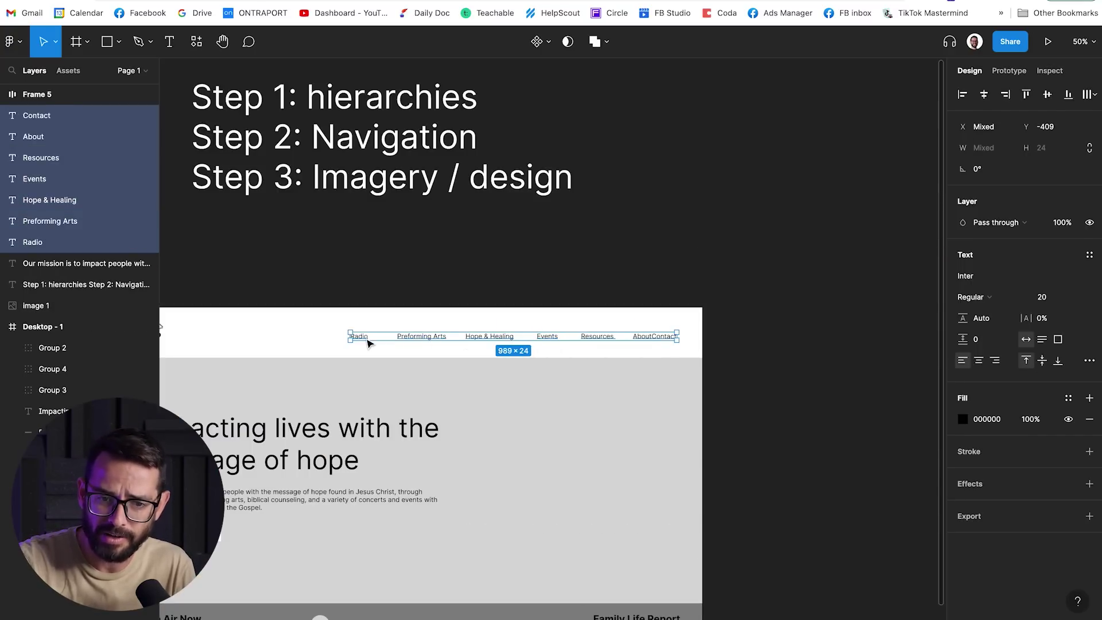
pyautogui.click(1089, 95)
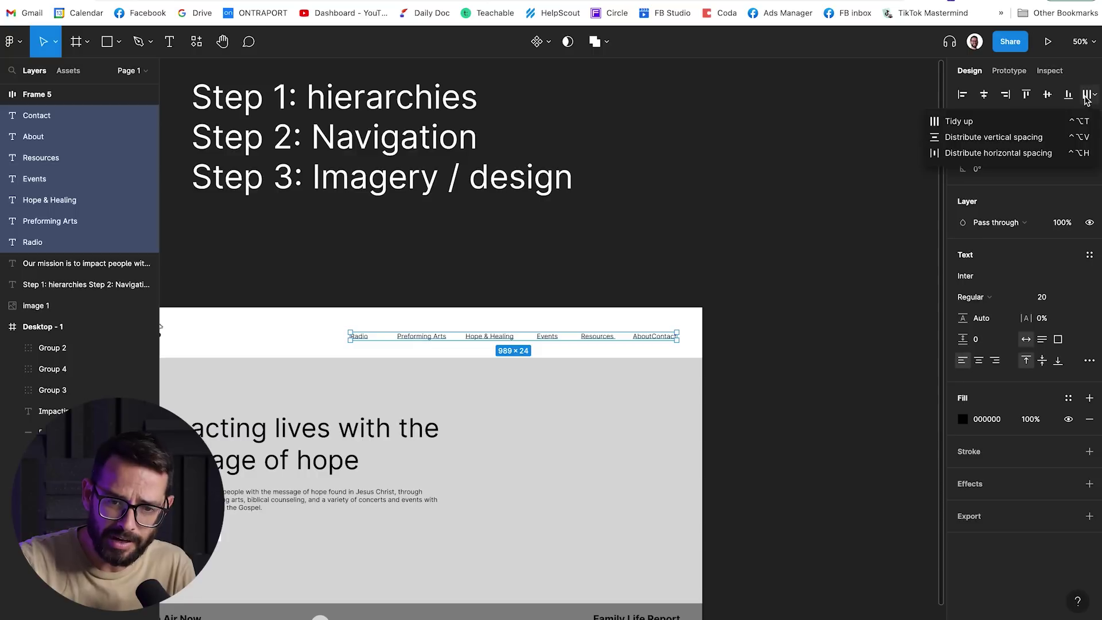
pyautogui.click(1036, 119)
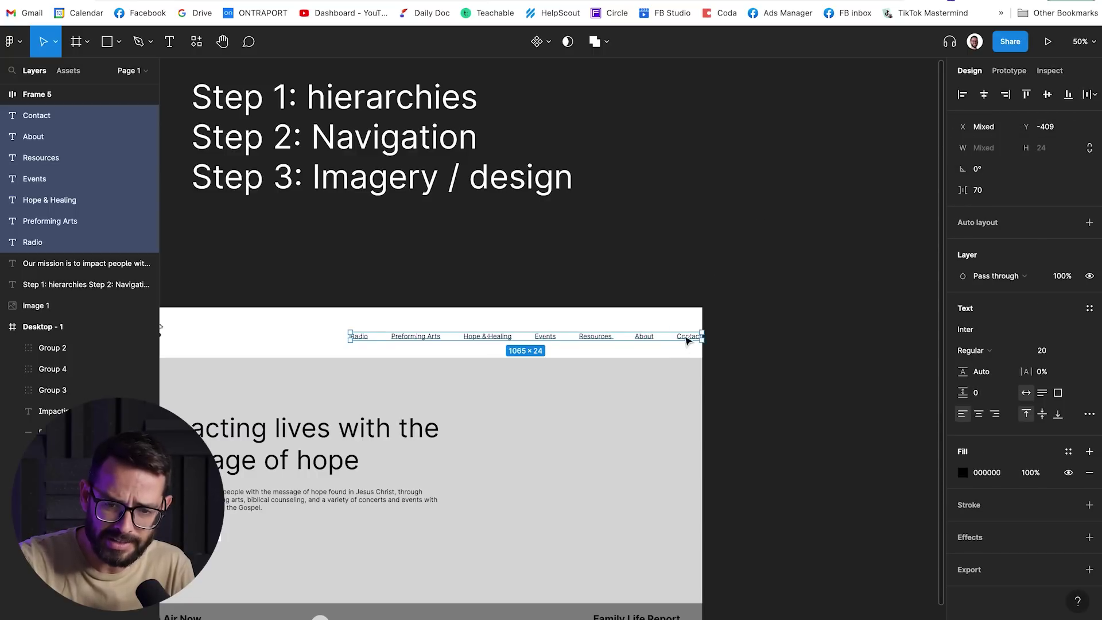
pyautogui.moveTo(686, 337); pyautogui.dragTo(663, 337)
# Switch to a new browser tab and open the Iconfinder website.
pyautogui.press('super+t')
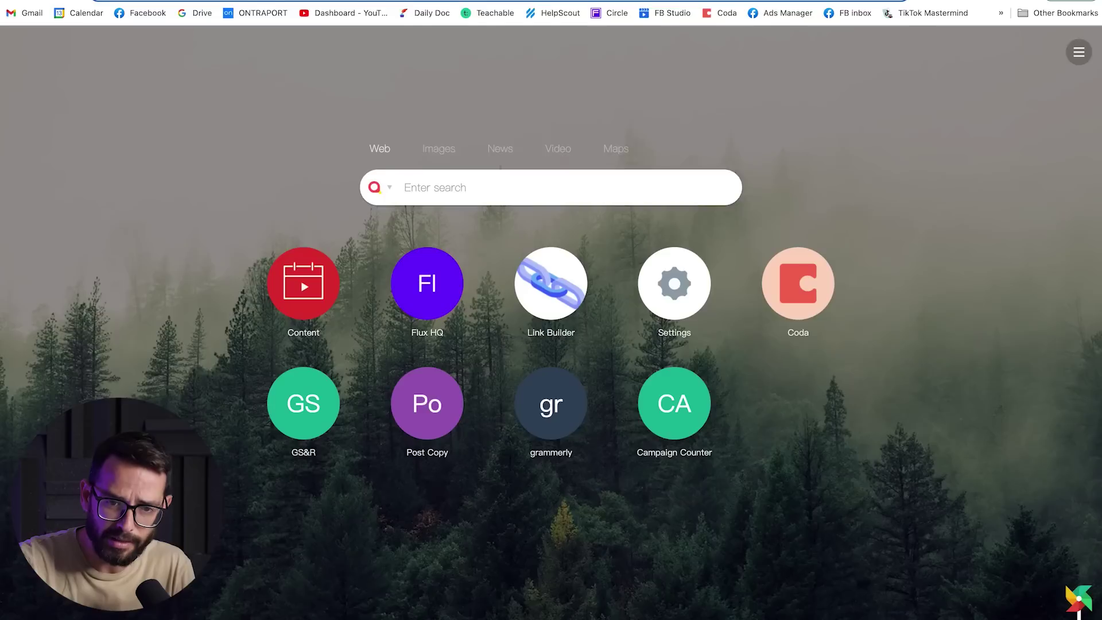
pyautogui.write('icon')
pyautogui.press('Return')
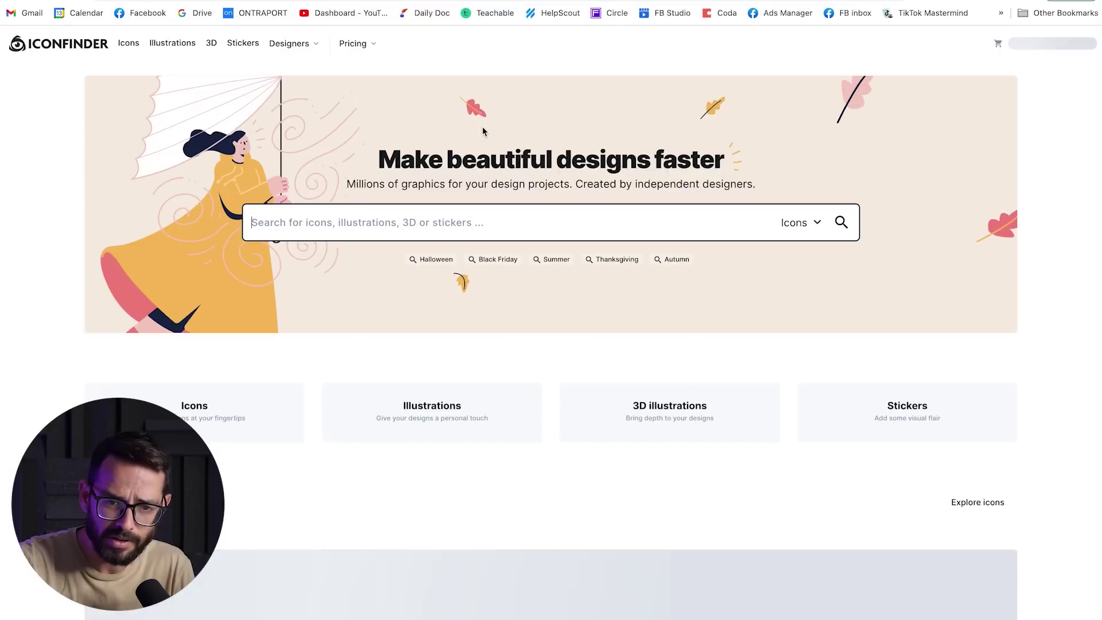
# Search Iconfinder's icons for "search" and limit the results to free ones.
pyautogui.click(399, 222)
pyautogui.write('search')
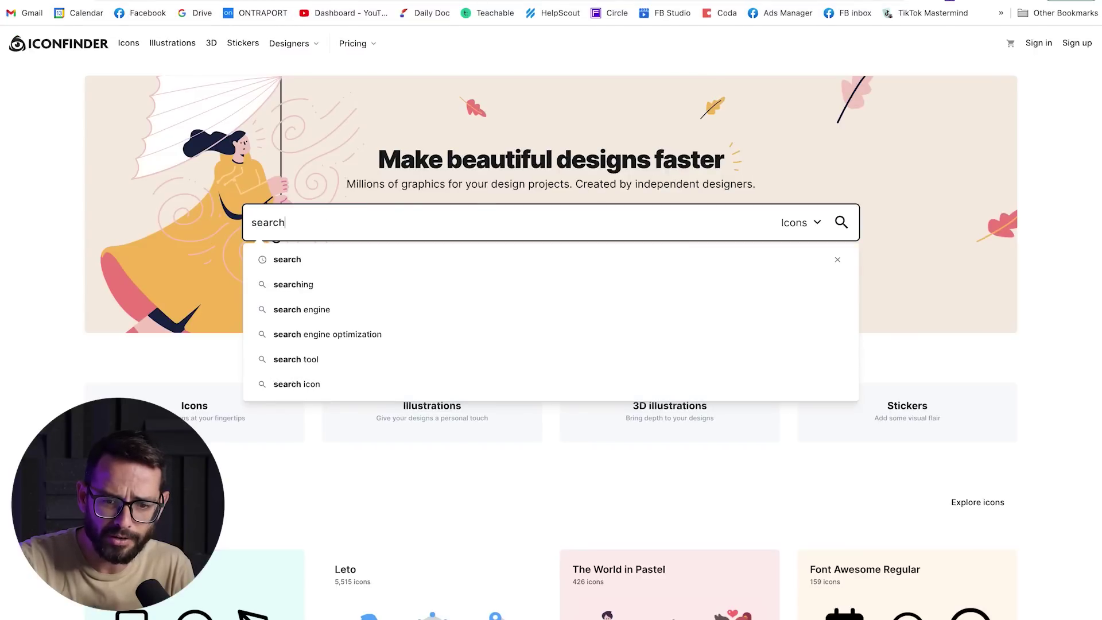
pyautogui.press('Return')
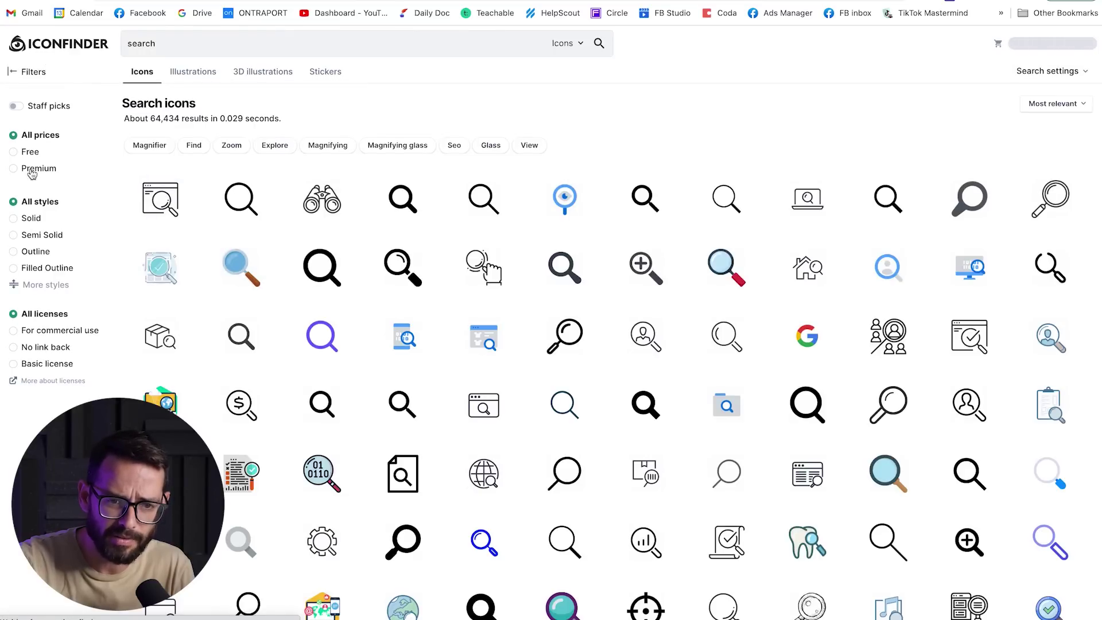
pyautogui.click(26, 152)
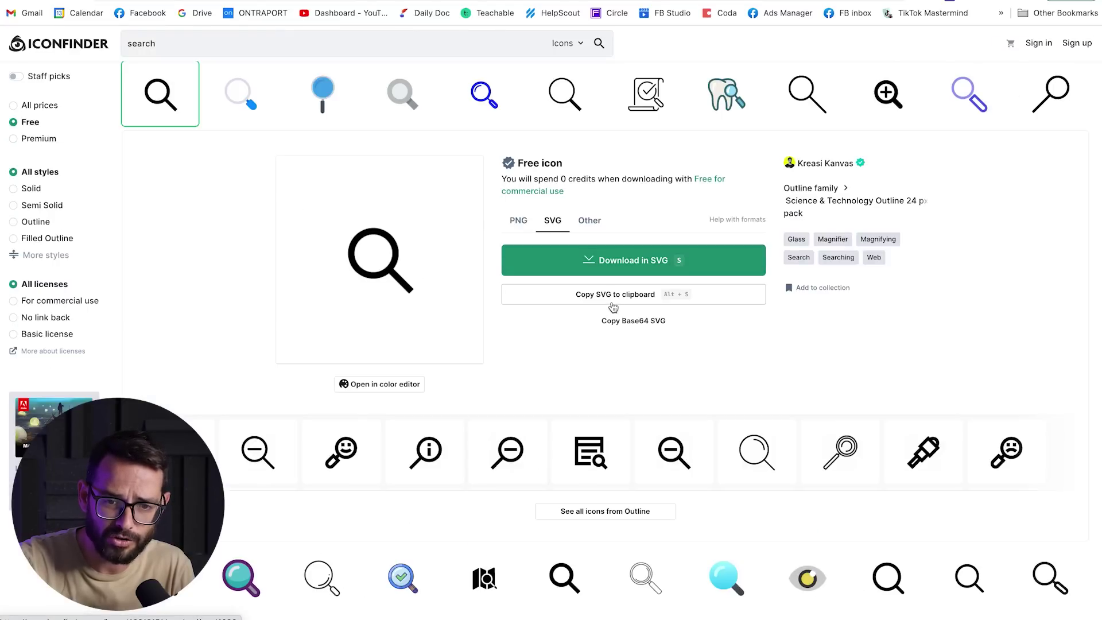
# Copy the free magnifier icon as SVG and paste it into the Figma header frame at X 1769, Y 70, after "Contact".
pyautogui.click(613, 292)
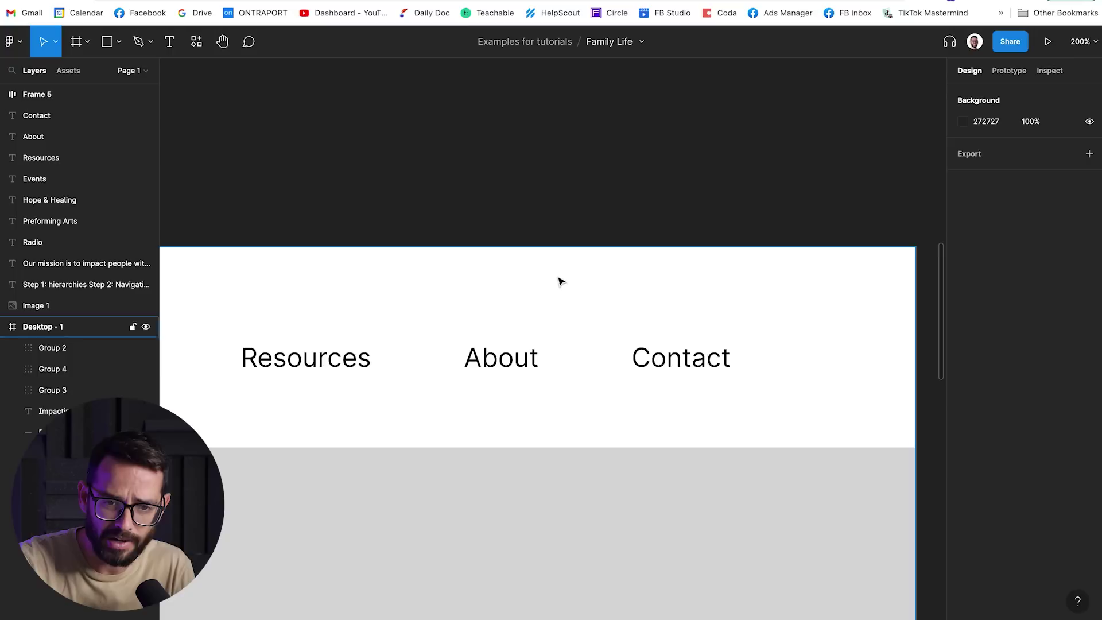
pyautogui.scroll(5, 559, 281)
pyautogui.hotkey('ctrl', 'v')
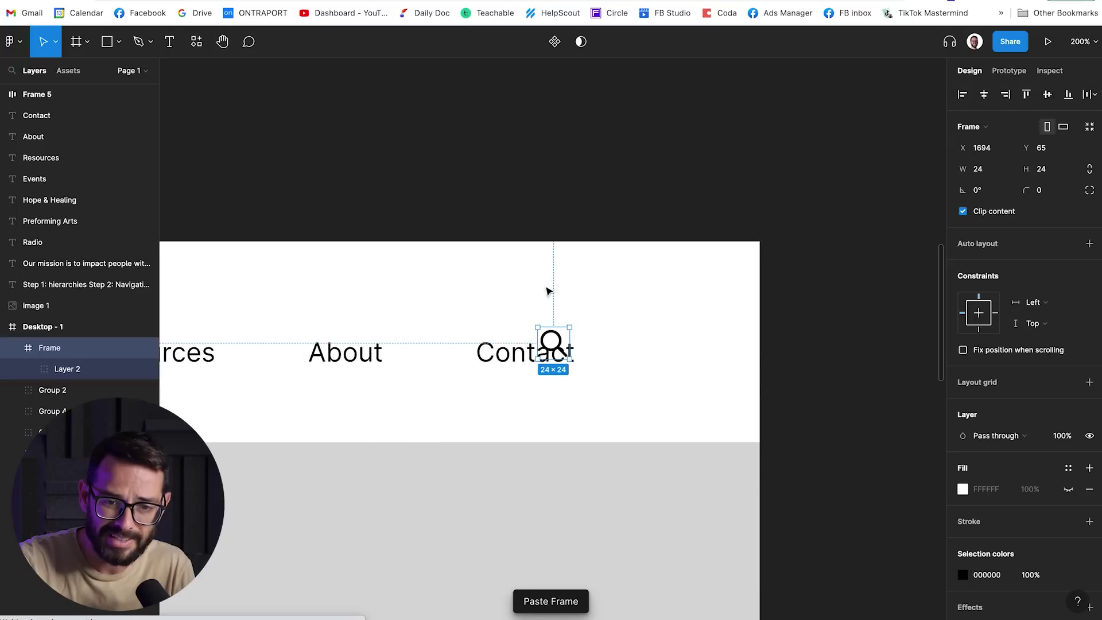
pyautogui.moveTo(556, 348); pyautogui.dragTo(655, 356)
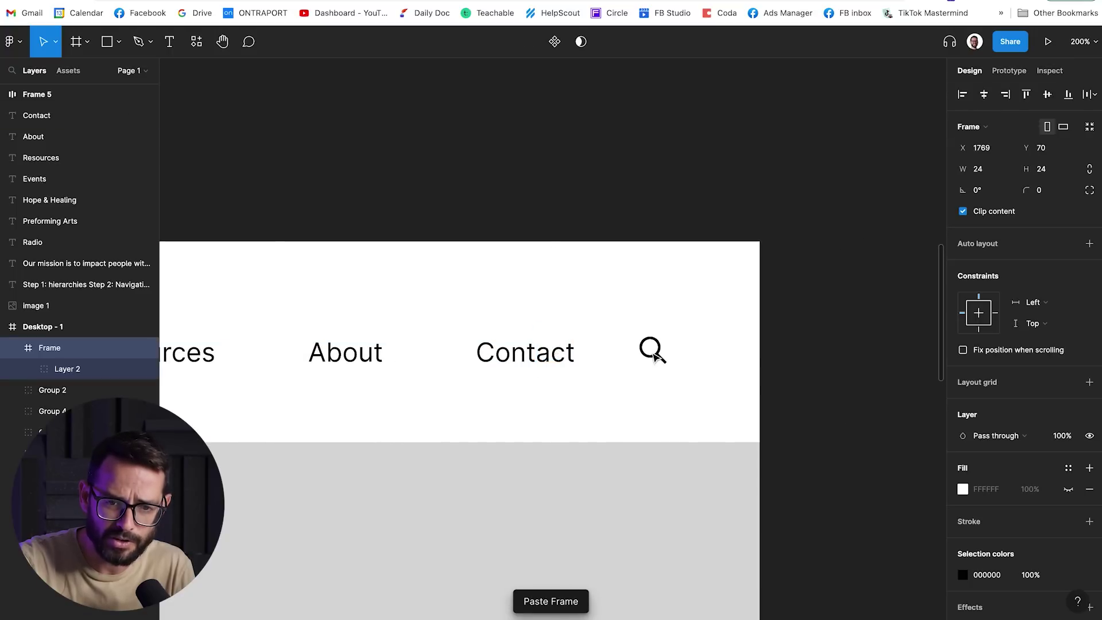
pyautogui.hotkey('shift', '0')
pyautogui.click(529, 251)
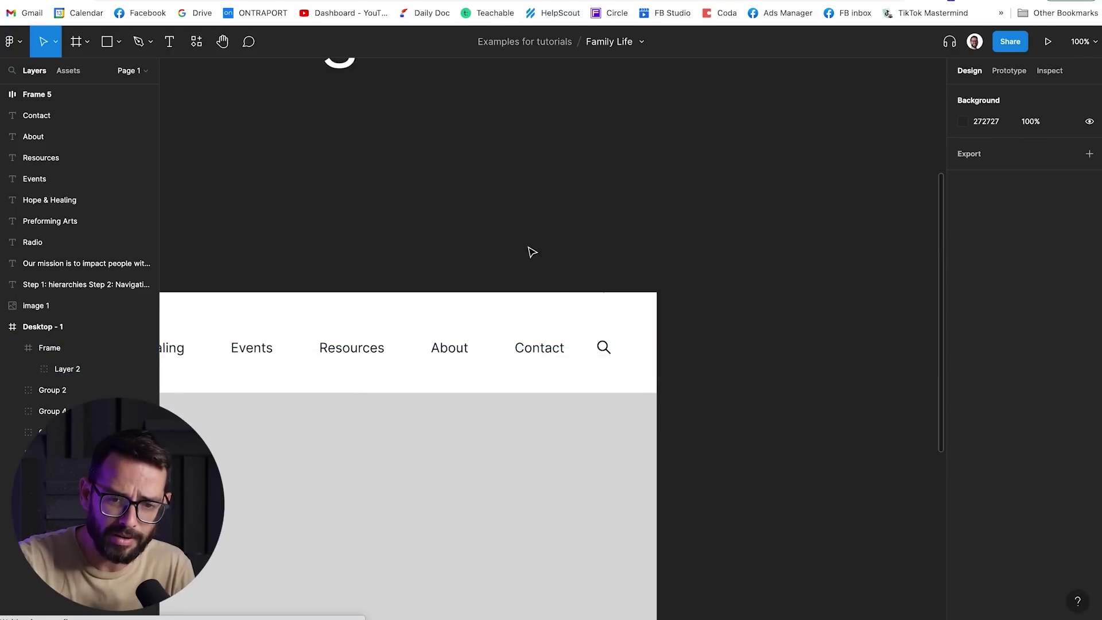
# Duplicate the "Step 1: hierarchies" notes text beyond the upper right of the Desktop - 1 frame at X 3664, Y -1184.
pyautogui.hscroll(-10, 531, 251)
pyautogui.press('-')
pyautogui.scroll(-2, 528, 251)
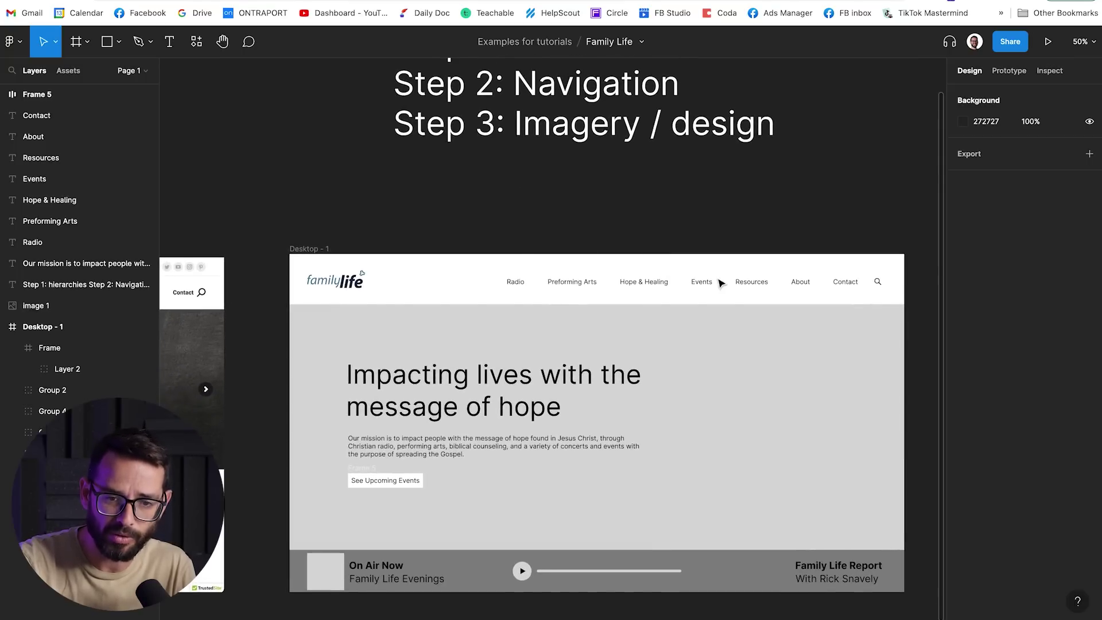
pyautogui.hscroll(10, 905, 272)
pyautogui.scroll(2, 905, 272)
pyautogui.moveTo(232, 166); pyautogui.dragTo(828, 166)
pyautogui.hscroll(6, 804, 169)
pyautogui.scroll(1, 747, 171)
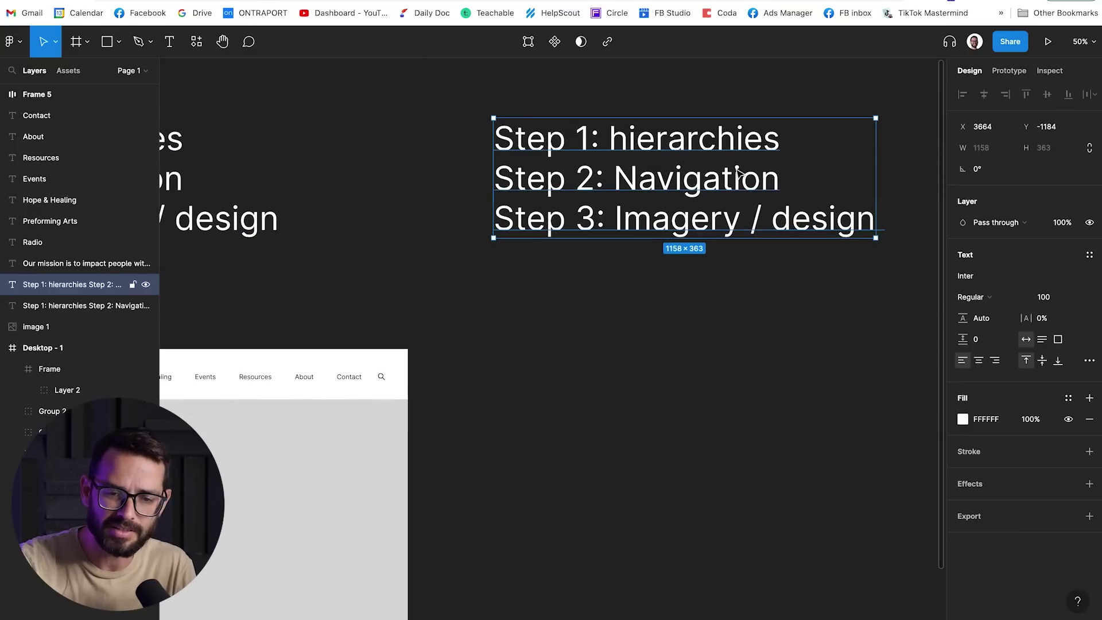
# Replace the duplicated notes with the heading "Image keywords:" plus an empty second line, and move the text to X 3884, Y -1100.
pyautogui.press('Return')
pyautogui.write('Image')
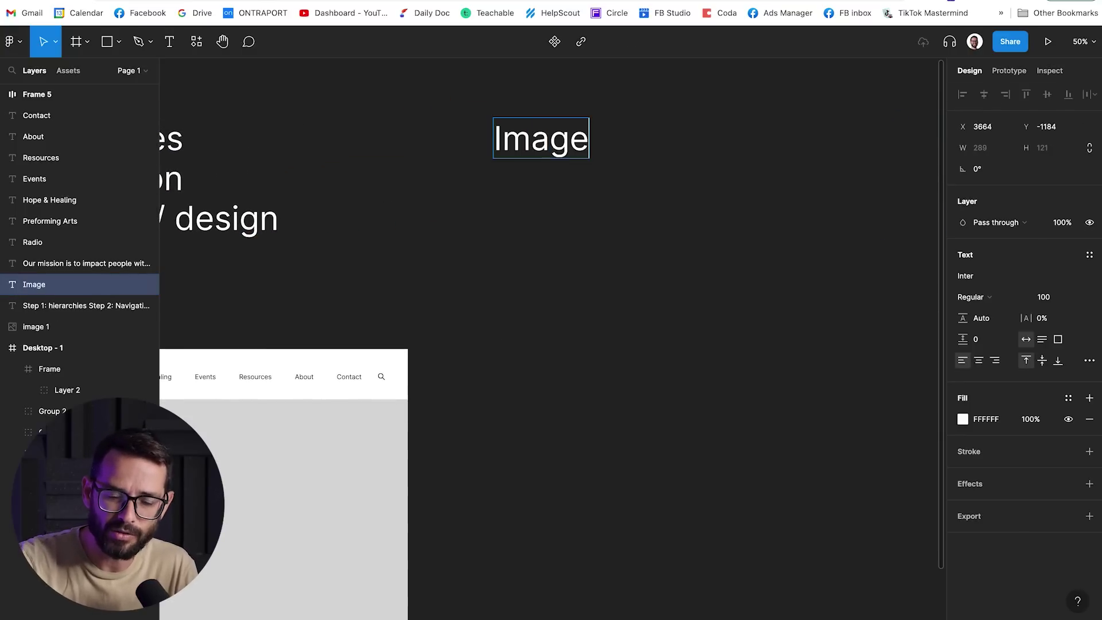
pyautogui.write(' keey')
pyautogui.press('BackSpace')
pyautogui.press('BackSpace')
pyautogui.write('y')
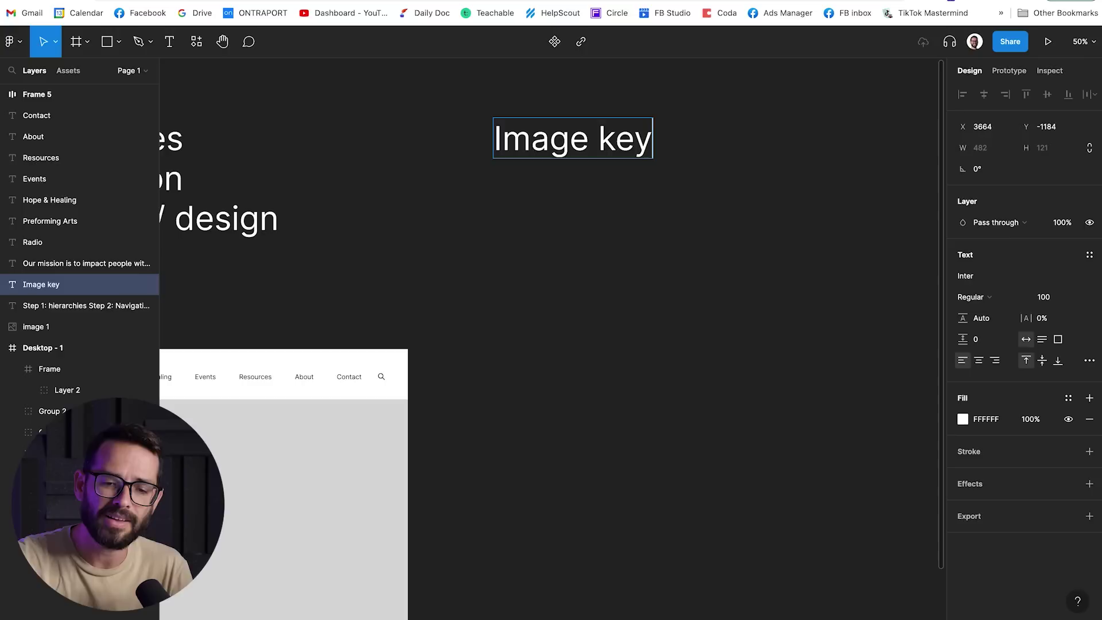
pyautogui.write('words:')
pyautogui.press('Return')
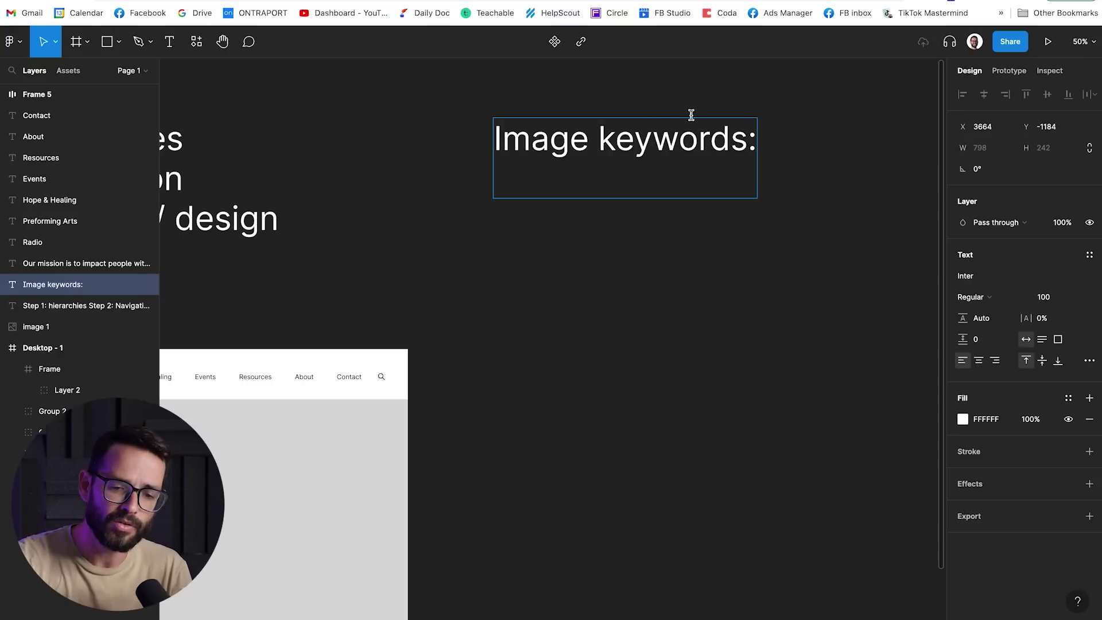
pyautogui.press('Escape')
pyautogui.moveTo(577, 148); pyautogui.dragTo(649, 175)
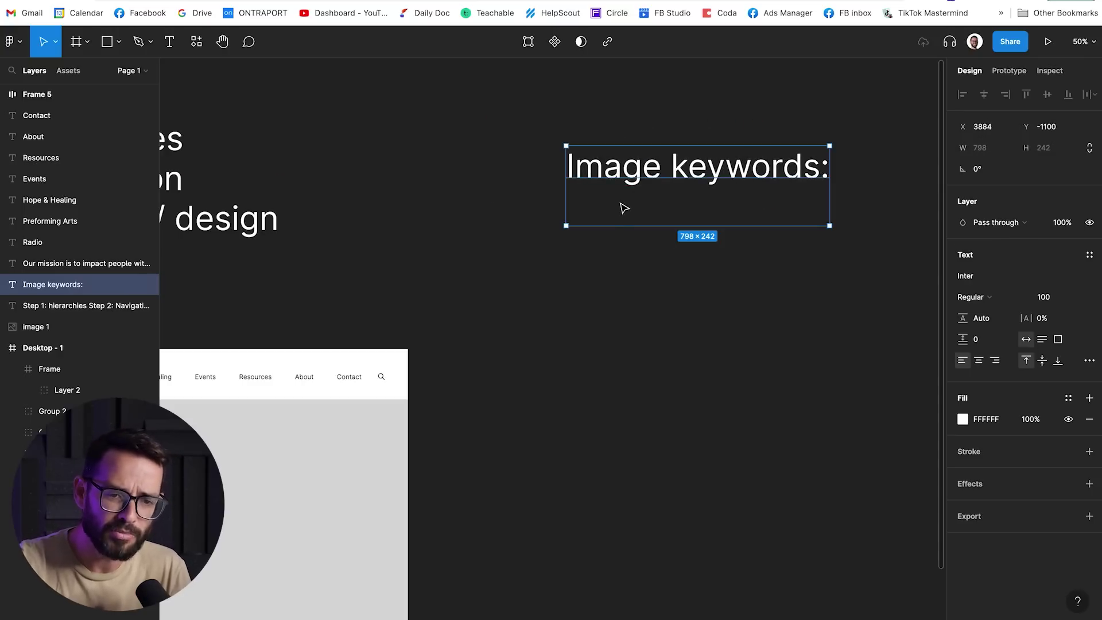
# Review the hero headline and mission text in the wireframe for ideas to list as image keywords.
pyautogui.press('Escape')
pyautogui.doubleClick(618, 171)
pyautogui.press('Right')
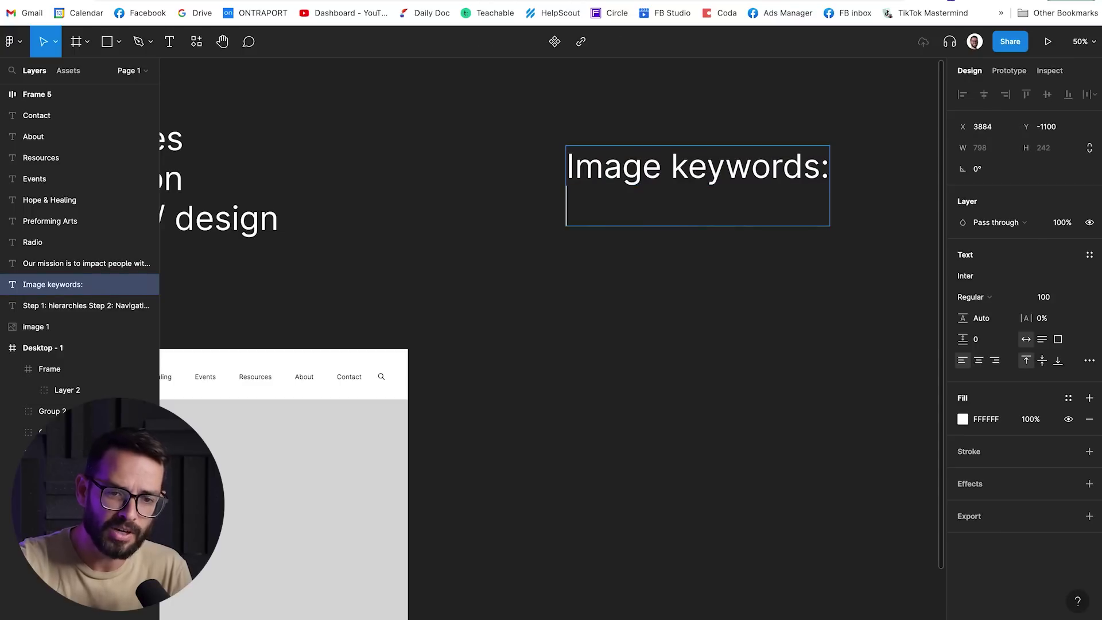
pyautogui.press('Escape')
pyautogui.hscroll(-10, 495, 344)
pyautogui.scroll(-2, 495, 343)
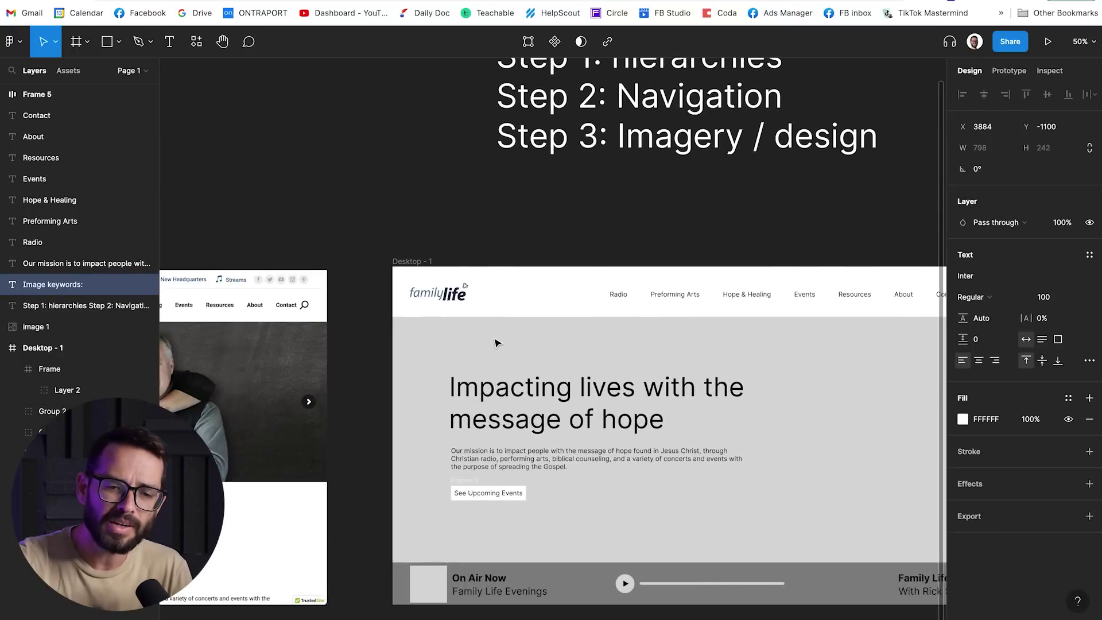
pyautogui.hscroll(12, 494, 342)
pyautogui.scroll(3, 494, 342)
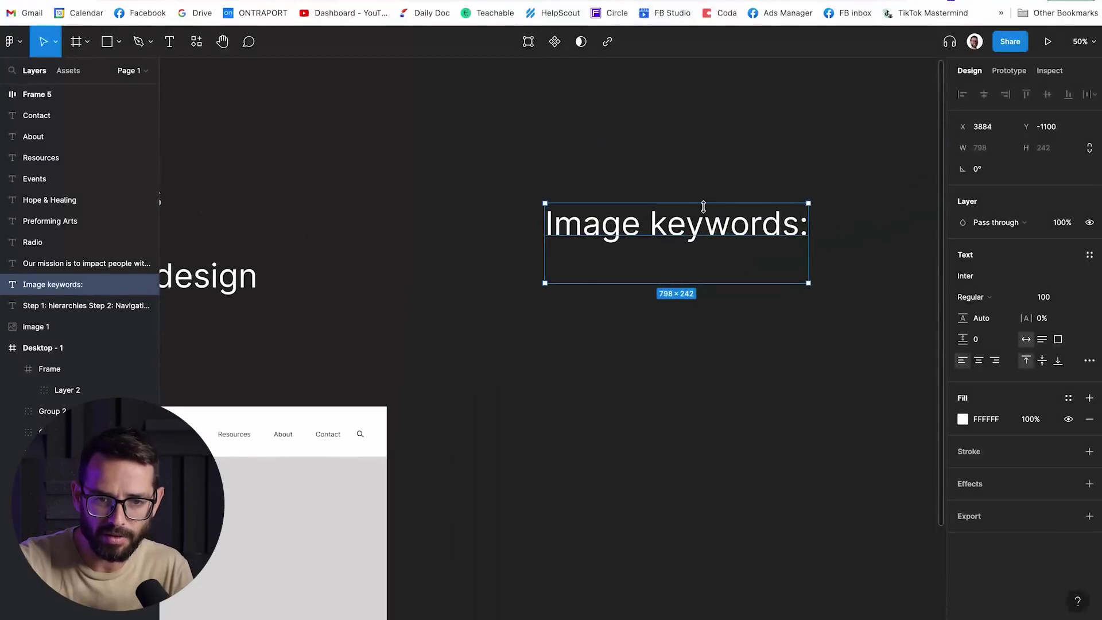
# Enter "Impact via message" on the line below the "Image keywords:" heading.
pyautogui.doubleClick(704, 209)
pyautogui.press('Right')
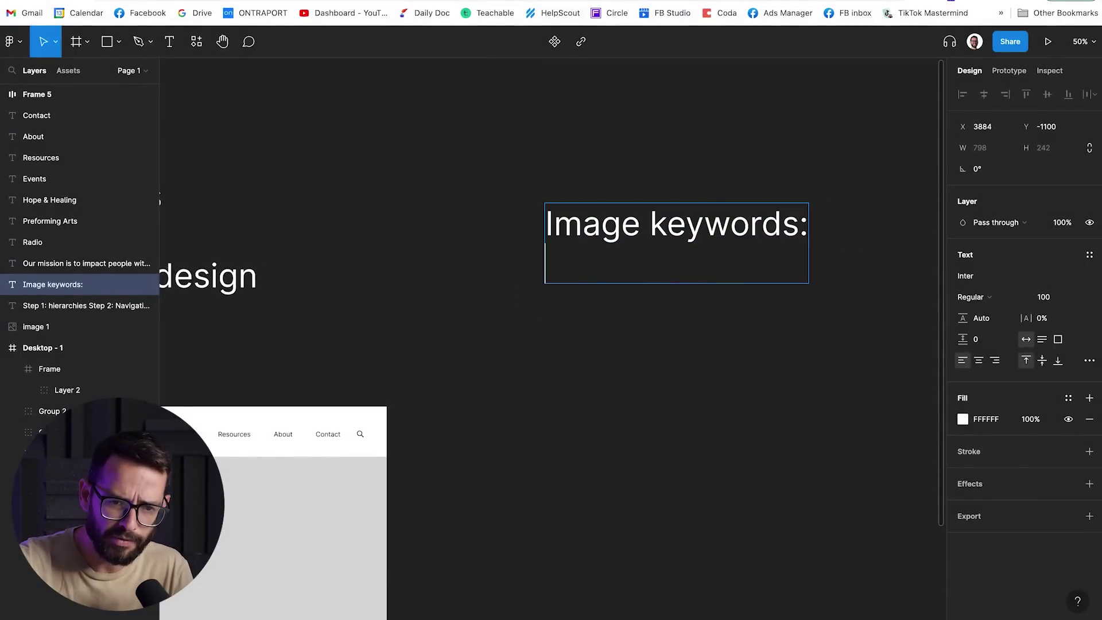
pyautogui.write('Impact ')
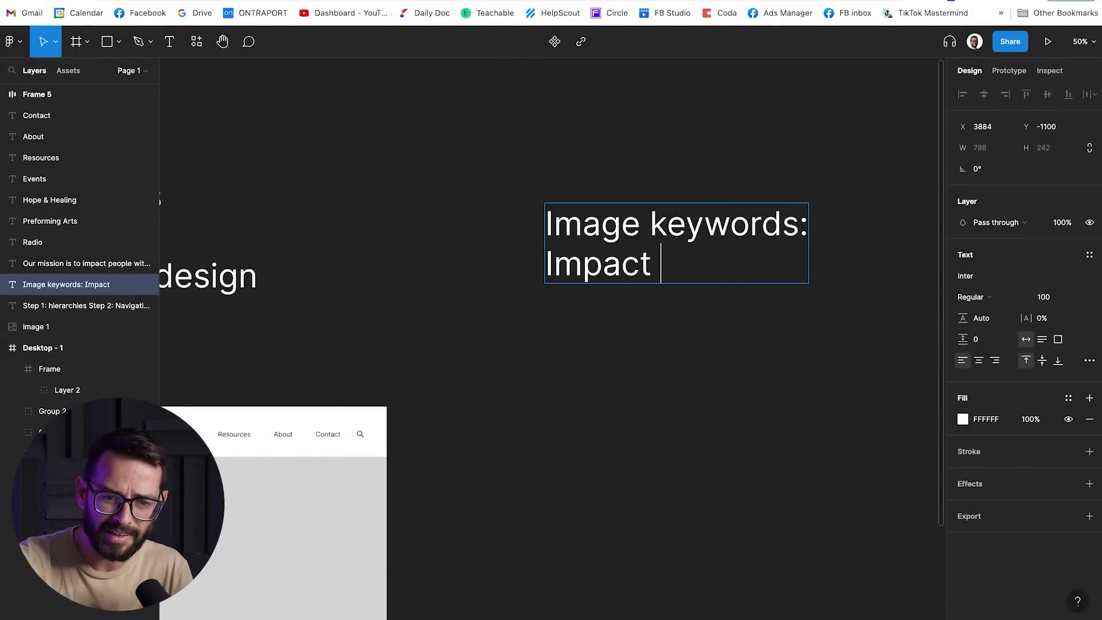
pyautogui.write('via messa')
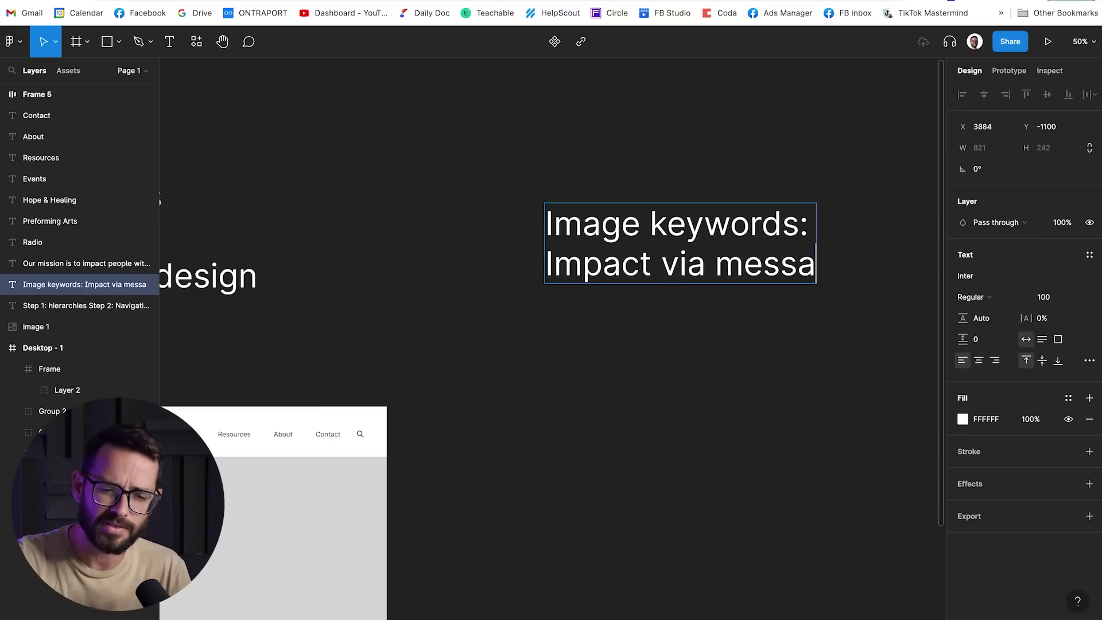
pyautogui.write('gee -')
pyautogui.press('BackSpace')
pyautogui.press('BackSpace')
pyautogui.press('BackSpace')
pyautogui.press('BackSpace')
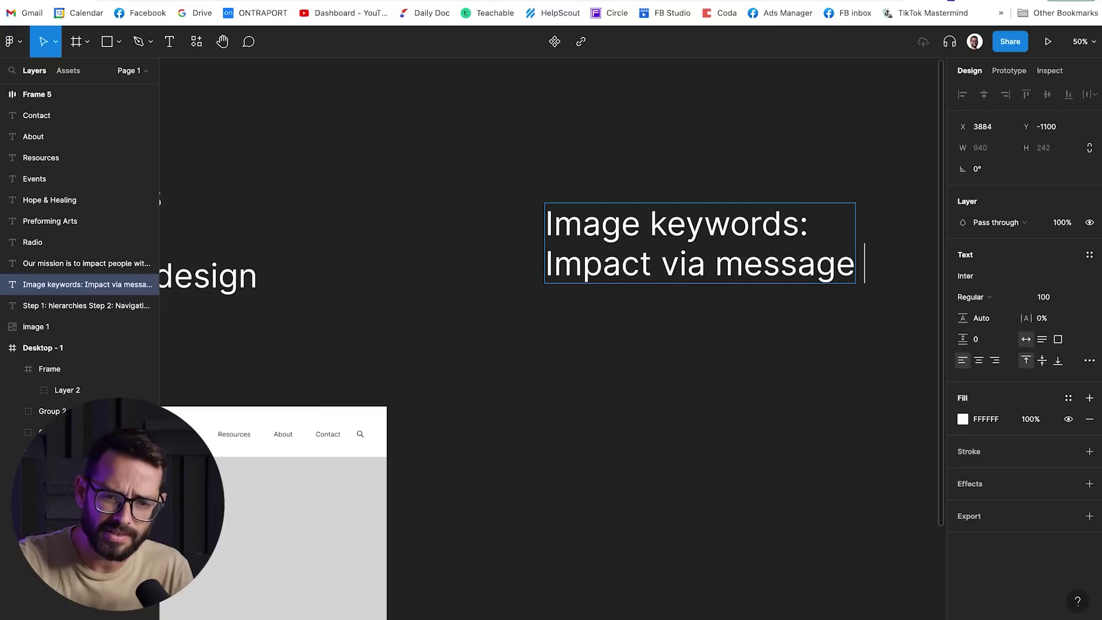
# Extend the "Impact via message" keyword line with "- listen? headphones".
pyautogui.write('-')
pyautogui.press('BackSpace')
pyautogui.press('BackSpace')
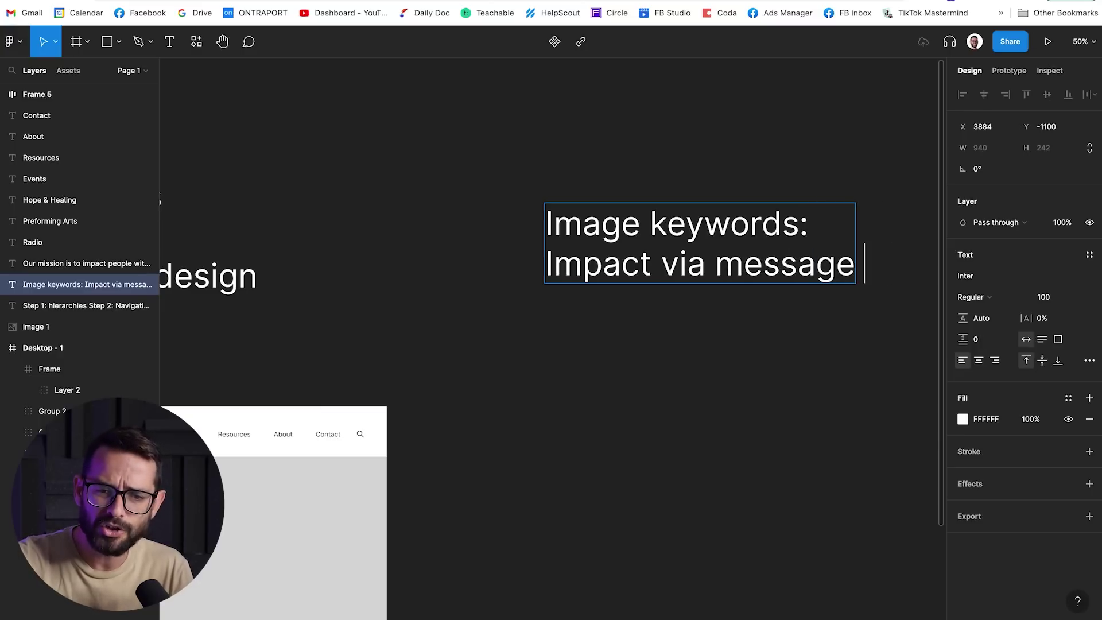
pyautogui.write('(')
pyautogui.press('BackSpace')
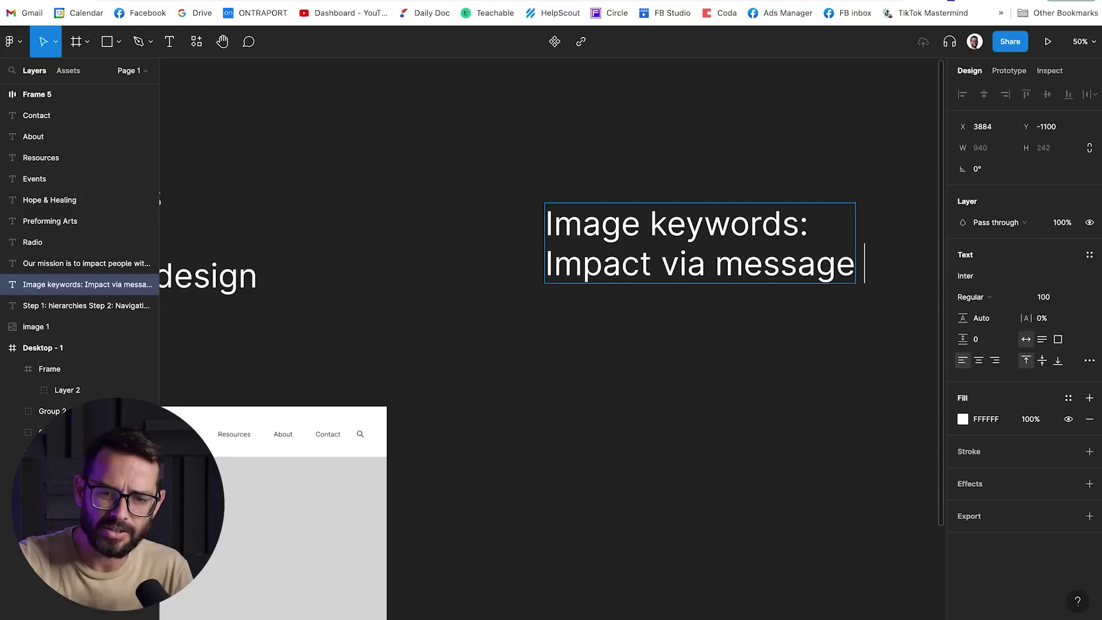
pyautogui.write('- listin')
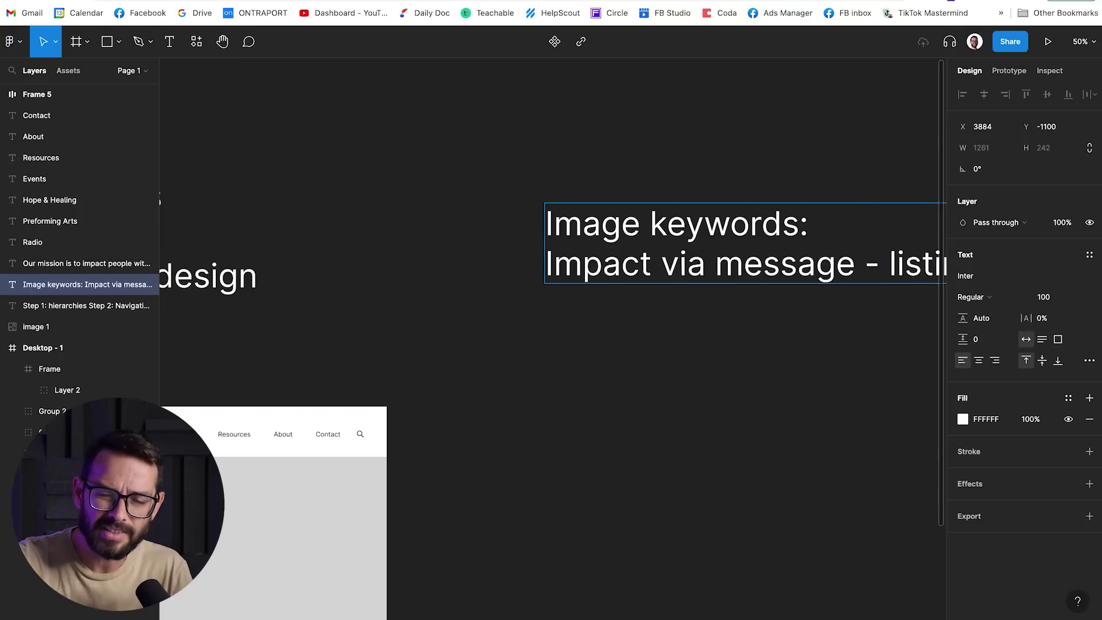
pyautogui.hscroll(5, 750, 247)
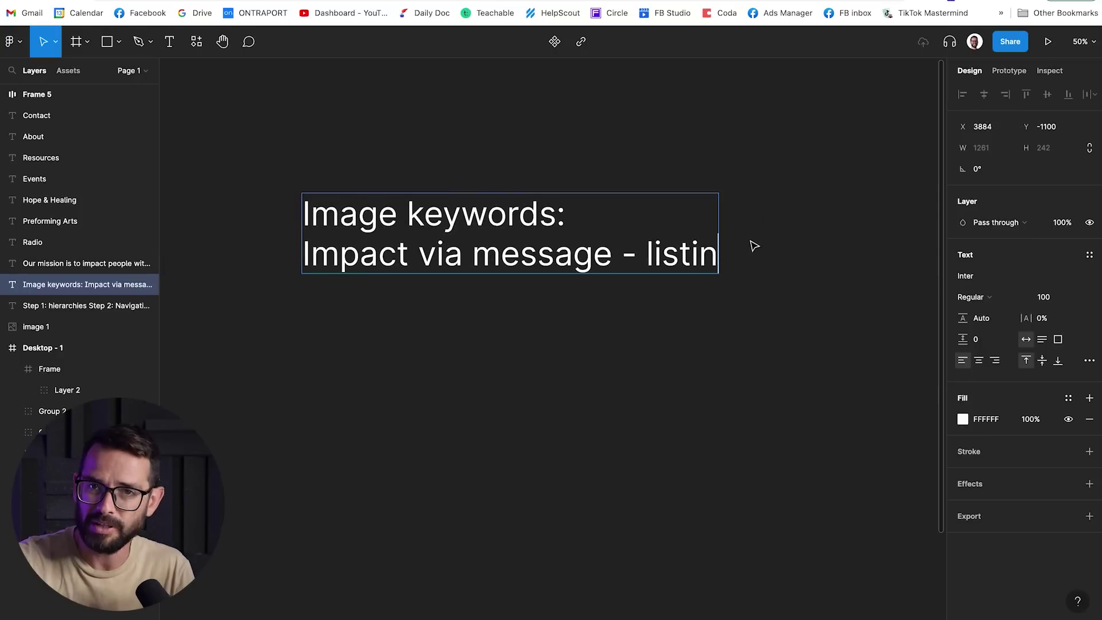
pyautogui.press('BackSpace')
pyautogui.press('BackSpace')
pyautogui.write('ten? ')
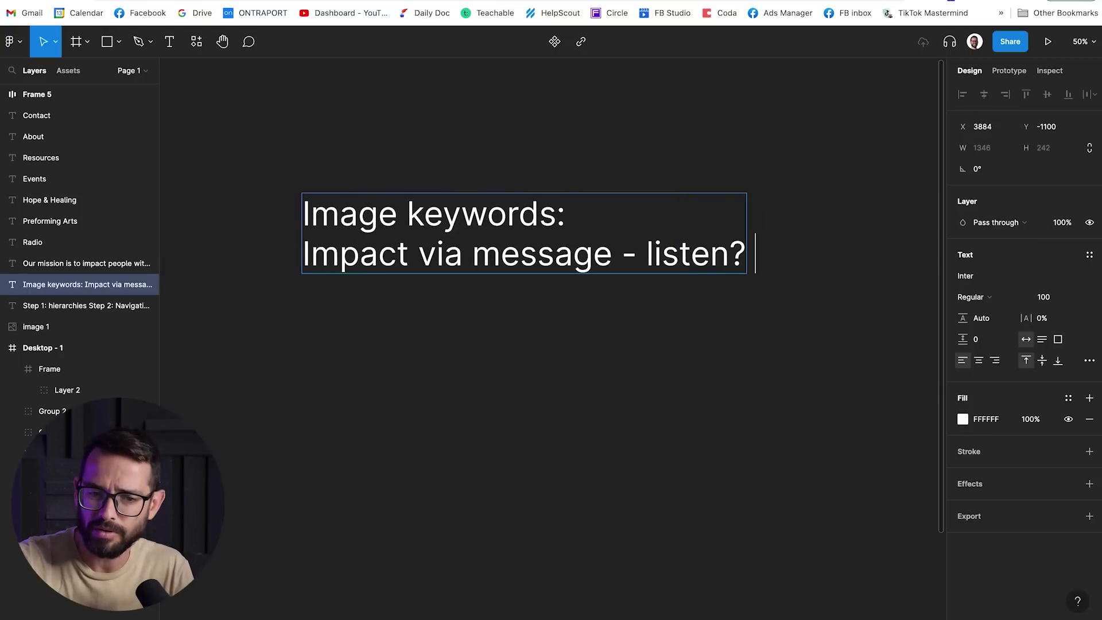
pyautogui.write('headphones')
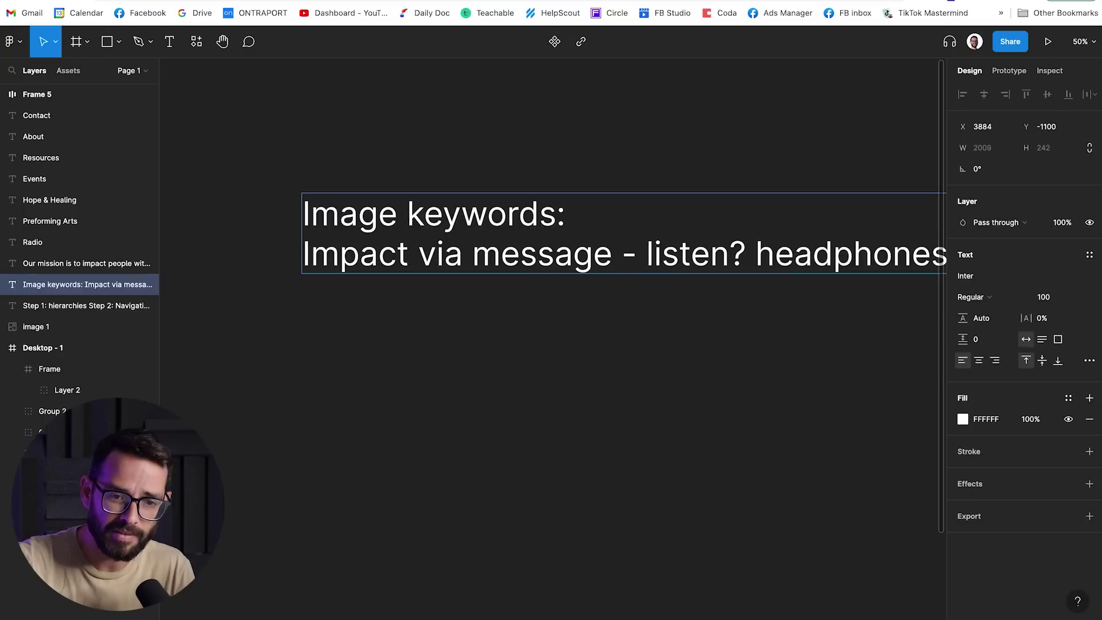
# Add the keywords "family", "inspiration" and "heavenly" on separate lines, keeping an empty line at the end of the list.
pyautogui.press('Return')
pyautogui.write('family')
pyautogui.press('Return')
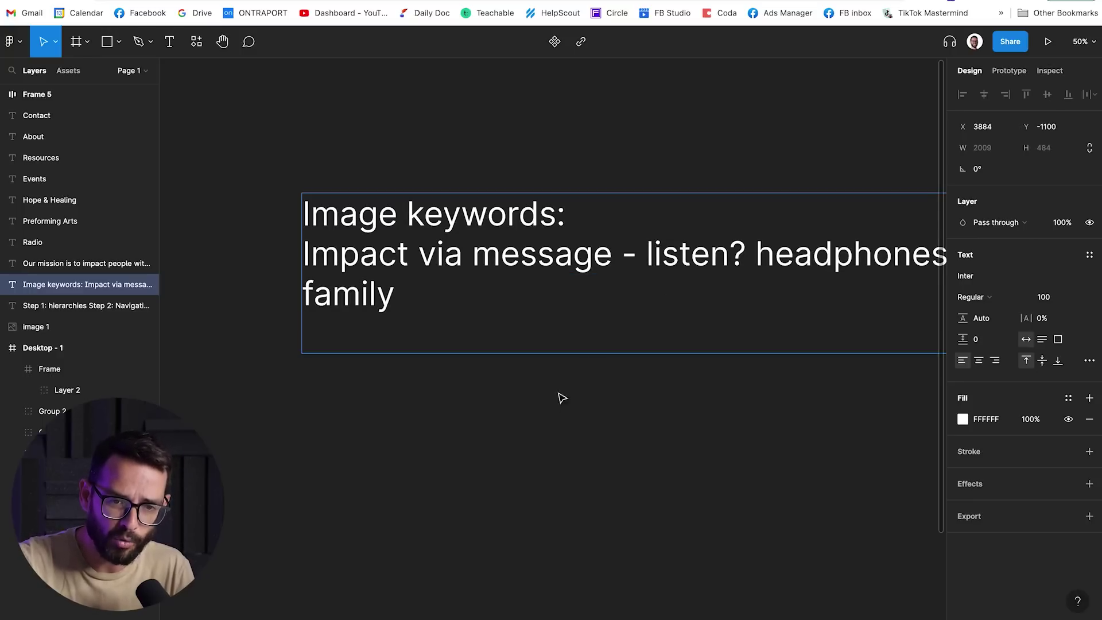
pyautogui.press('Escape')
pyautogui.hscroll(-10, 537, 433)
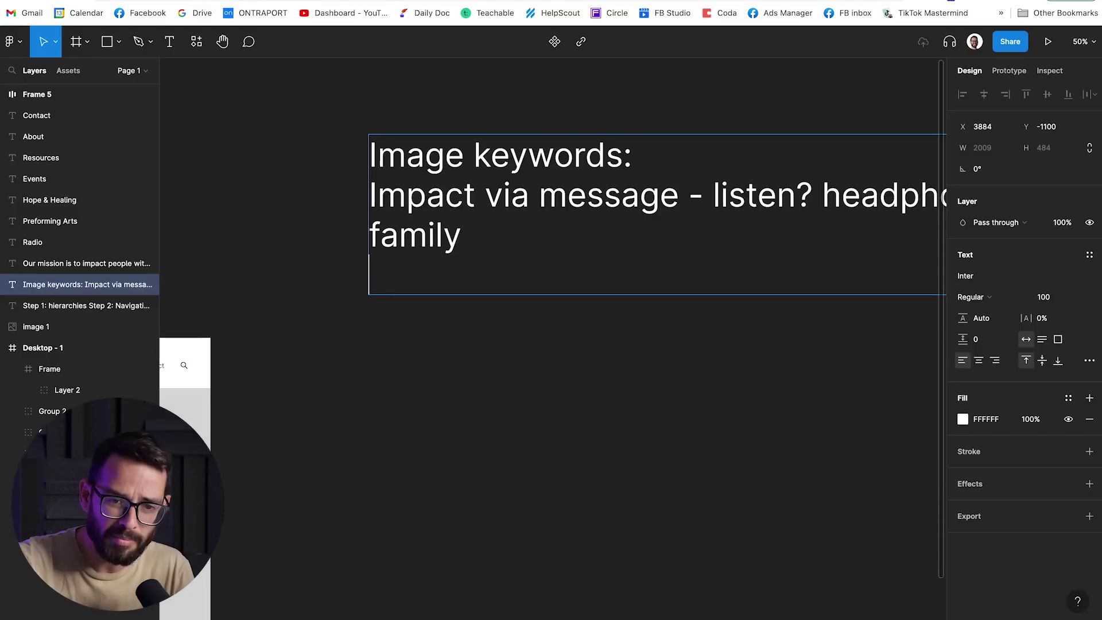
pyautogui.write('inspiration')
pyautogui.press('Return')
pyautogui.press('Return')
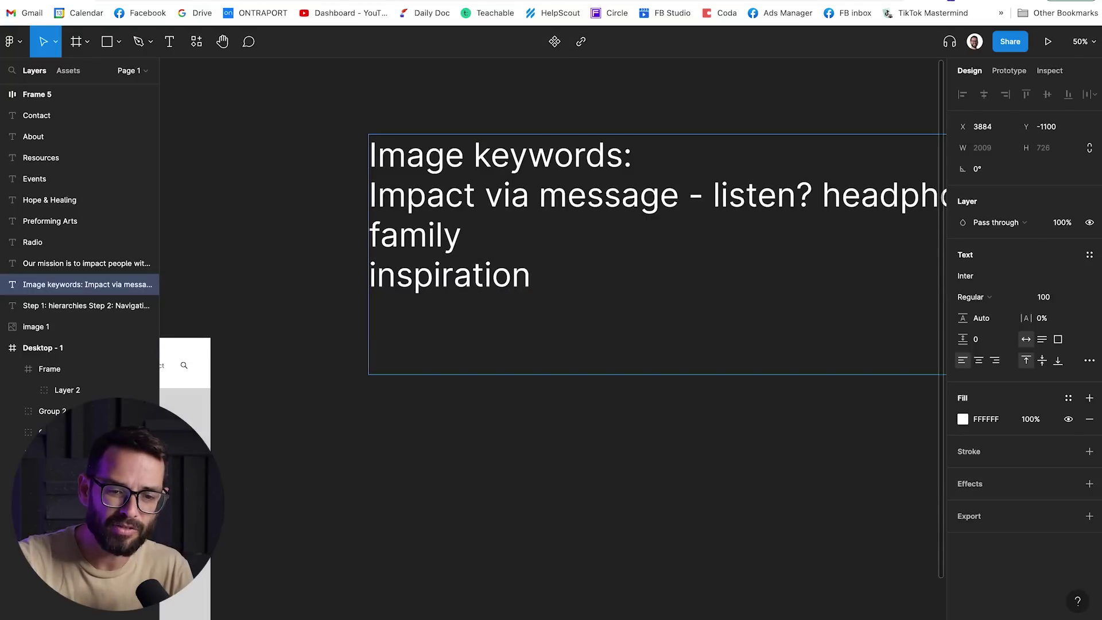
pyautogui.write('heavenly')
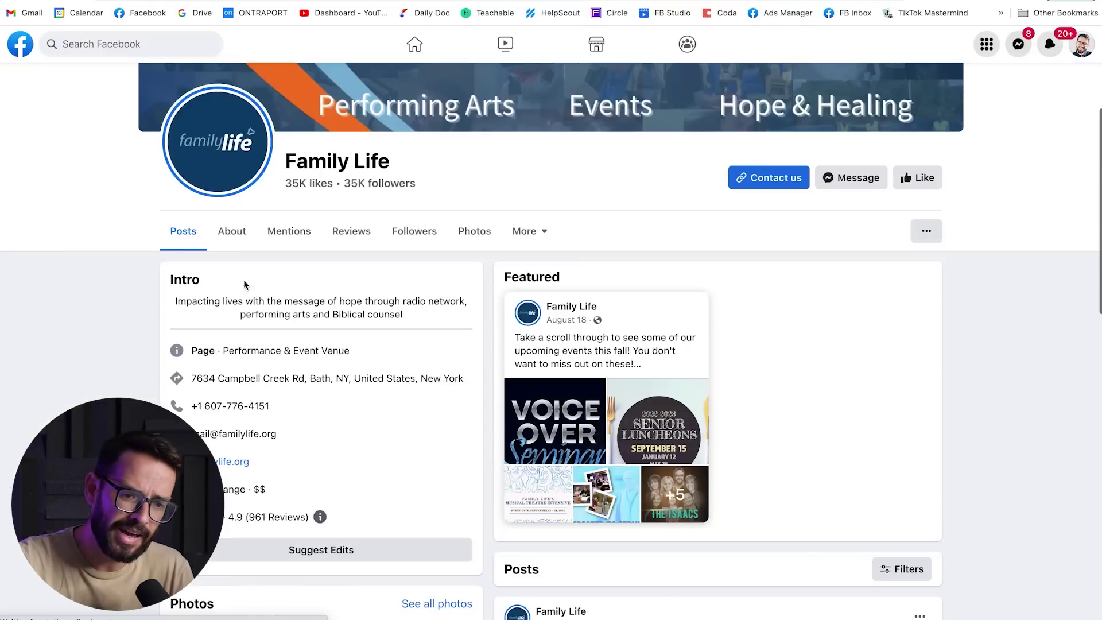
# Browse the photos on Family Life's Facebook page, enlarging the "Living and Active" post to examine the brand's imagery style.
pyautogui.scroll(-2, 241, 284)
pyautogui.scroll(8, 240, 299)
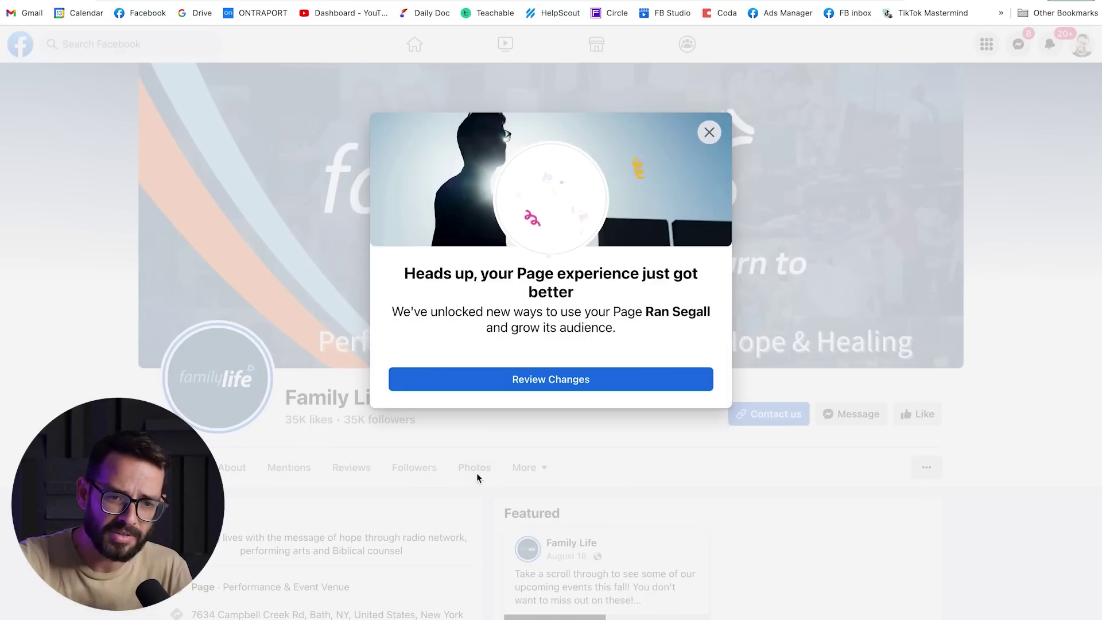
pyautogui.click(710, 136)
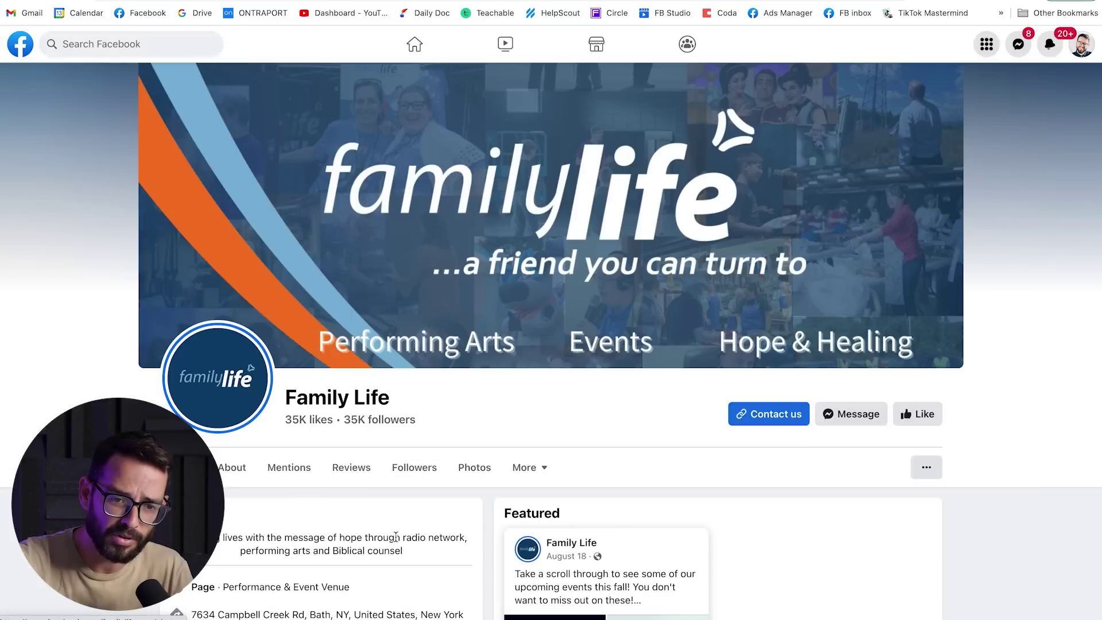
pyautogui.click(469, 468)
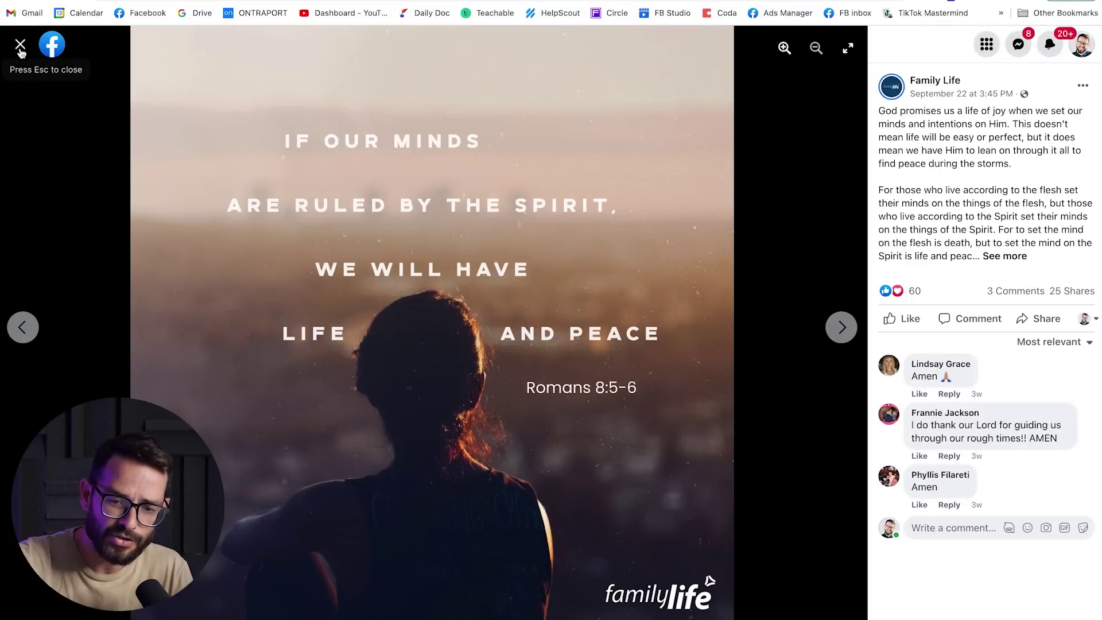
pyautogui.click(20, 50)
pyautogui.scroll(-5, 602, 352)
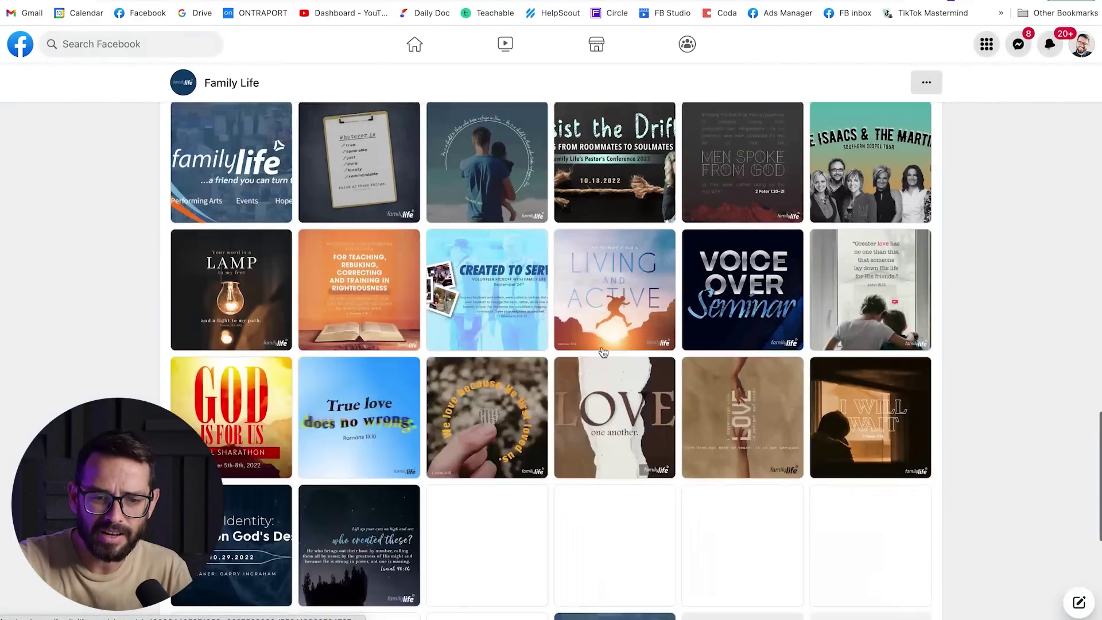
pyautogui.click(603, 348)
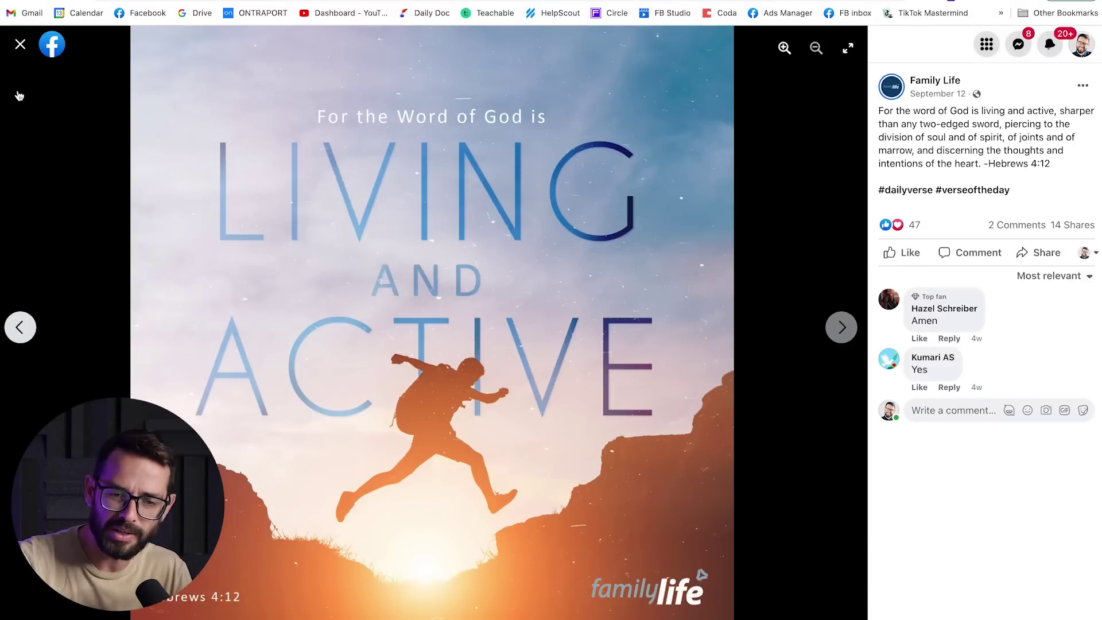
pyautogui.click(20, 45)
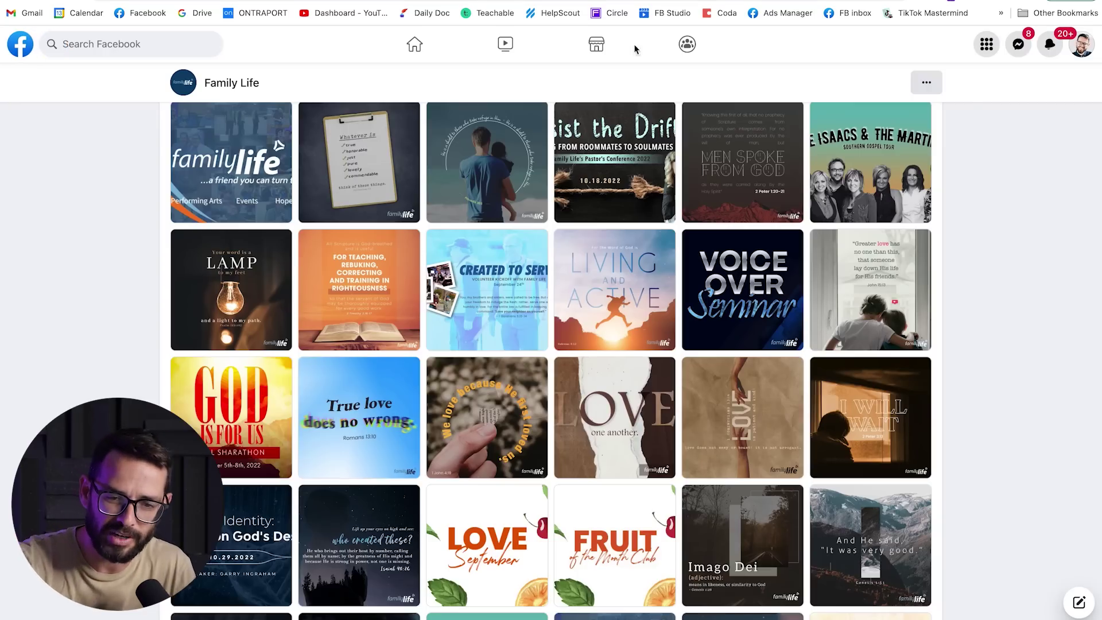
# Return to the Figma file and add "sunset / ray of liight" as the last line of the image keywords.
pyautogui.hotkey('ctrl', 'Tab')
pyautogui.doubleClick(500, 312)
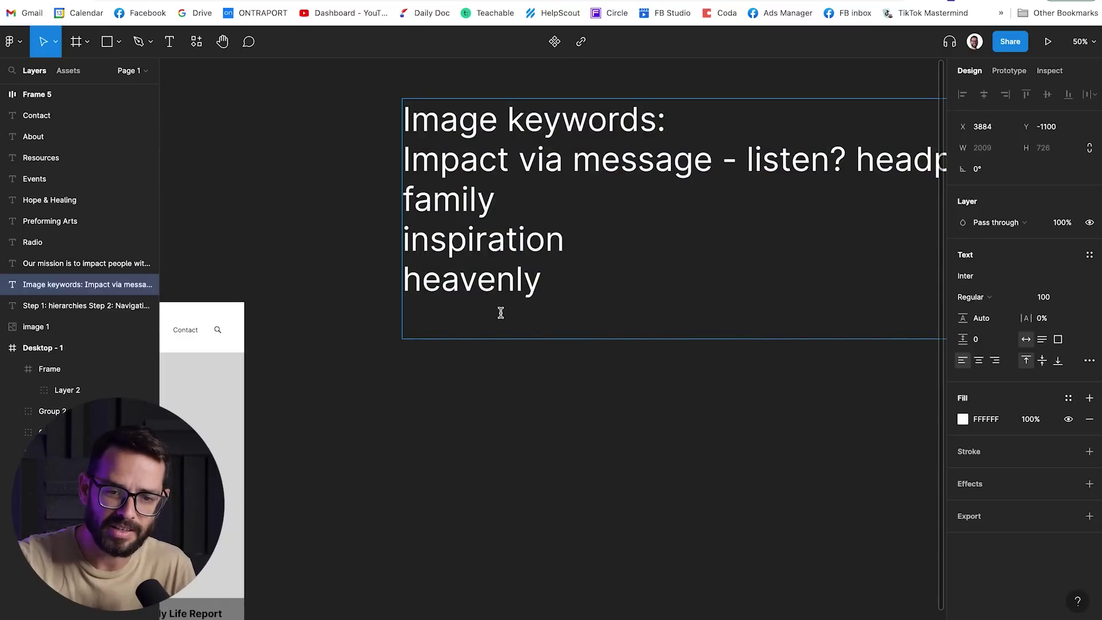
pyautogui.write('sunset / ray of liight')
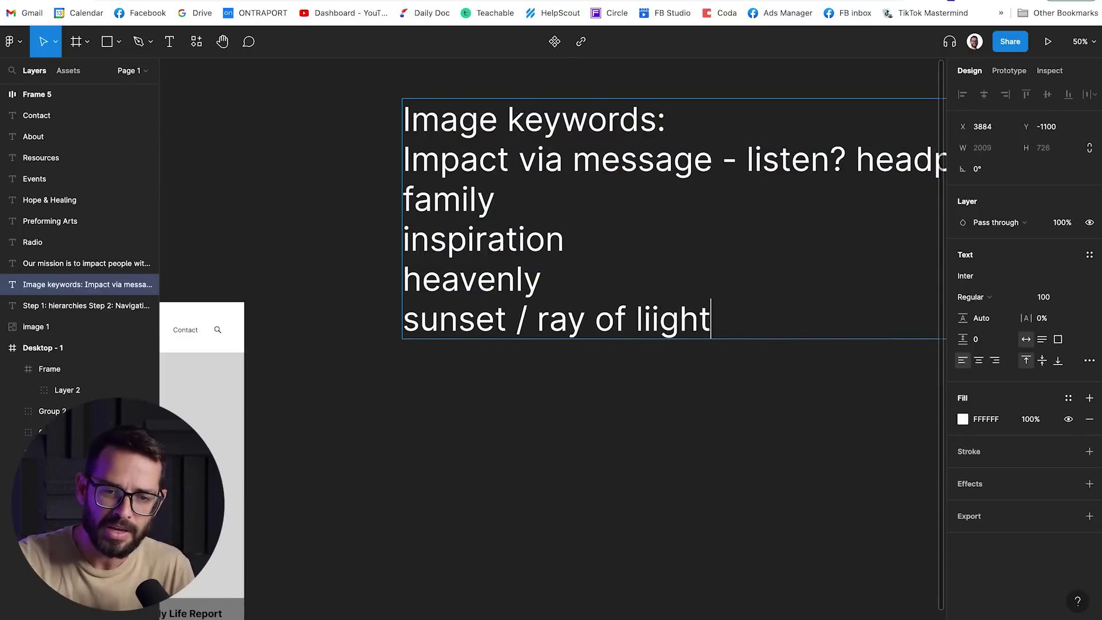
# Enter "family sunset" in the Shutterstock image search, and switch to Unsplash to search for "family sunset" photos there.
pyautogui.hotkey('ctrl', 'Tab')
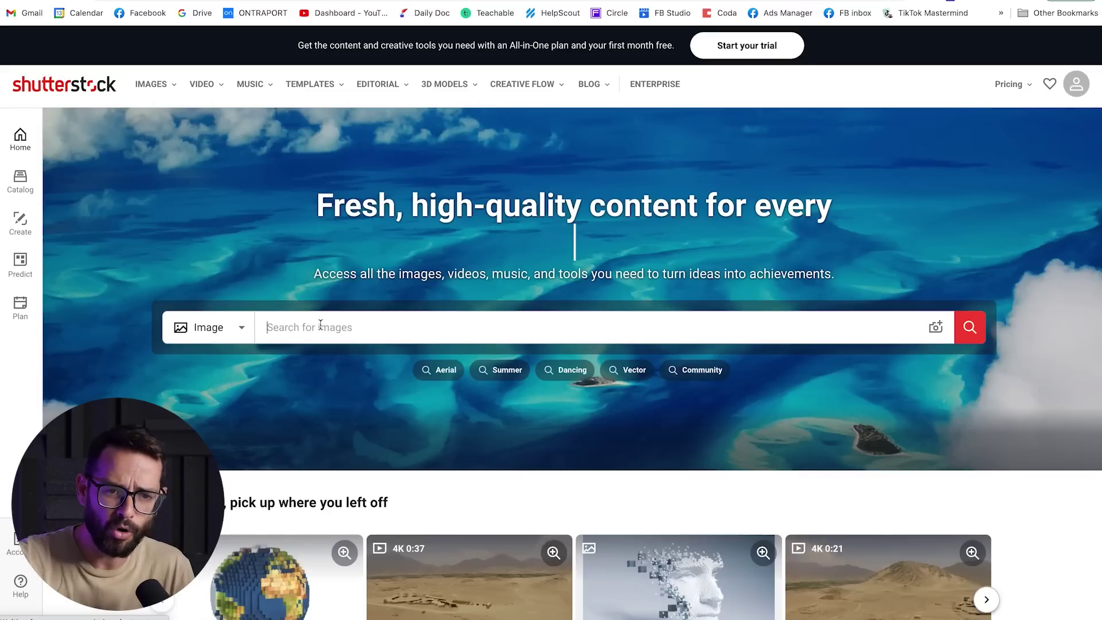
pyautogui.write('family sunset')
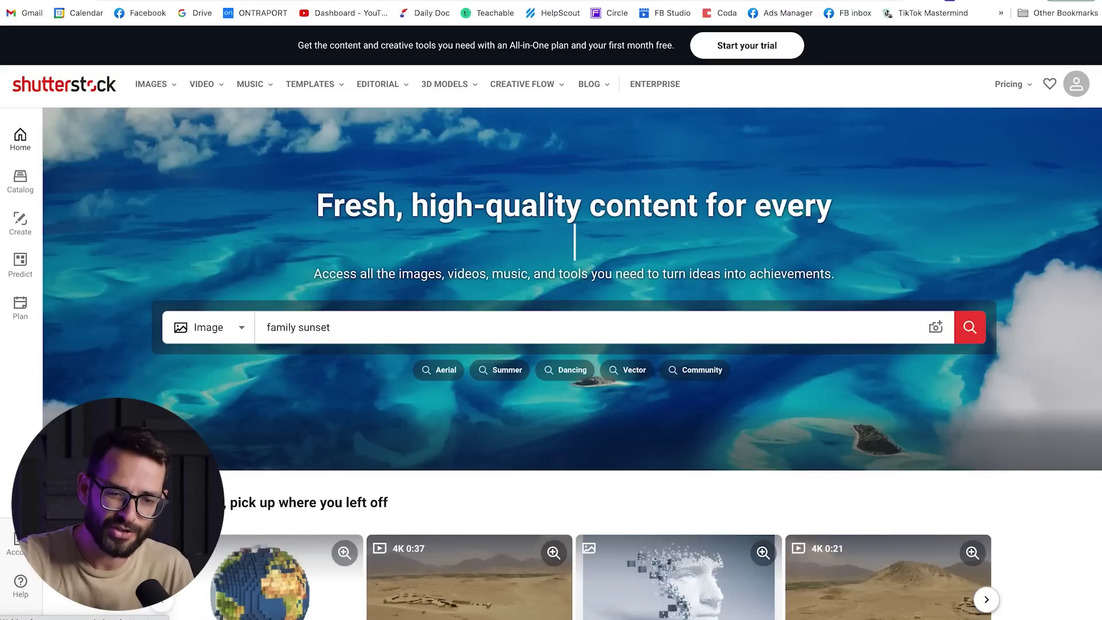
pyautogui.hotkey('ctrl', 'Tab')
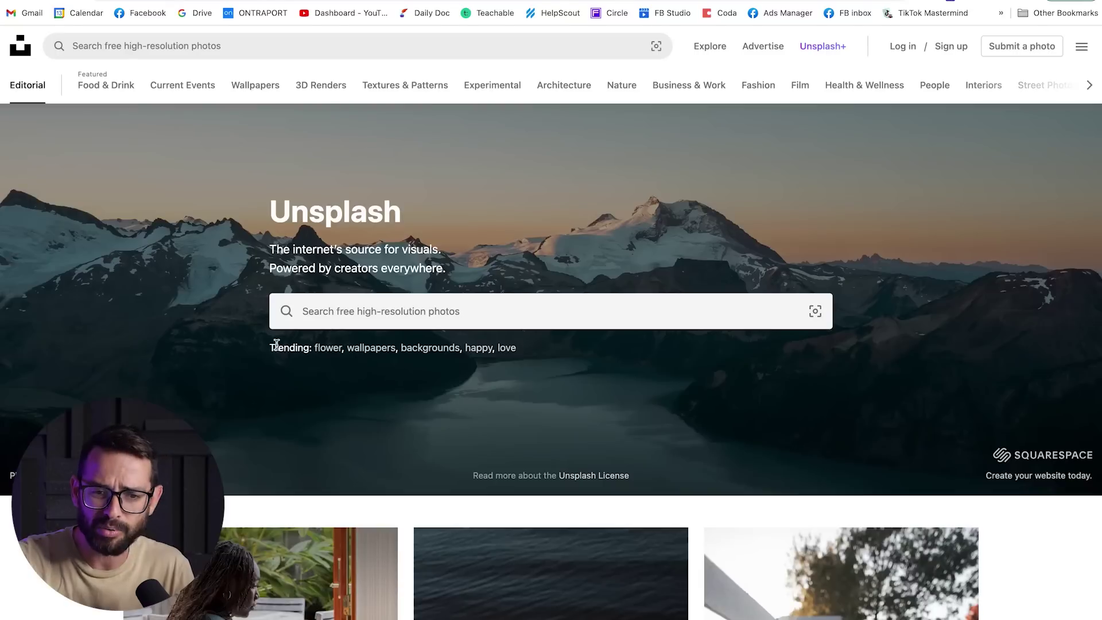
pyautogui.click(360, 313)
pyautogui.write('family ')
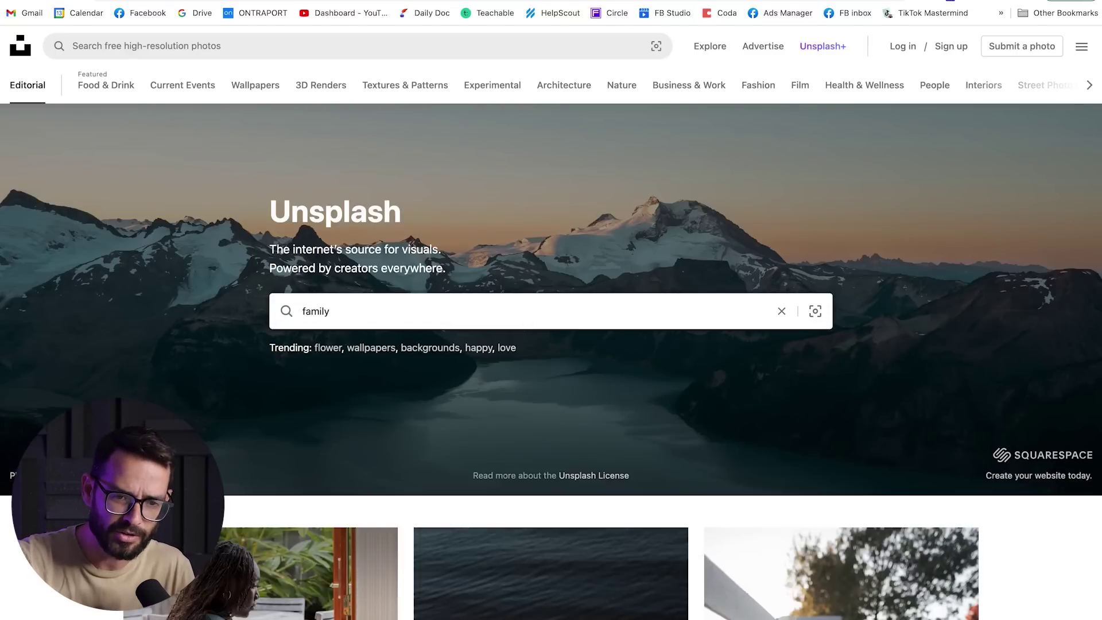
pyautogui.write('sunset')
pyautogui.press('Return')
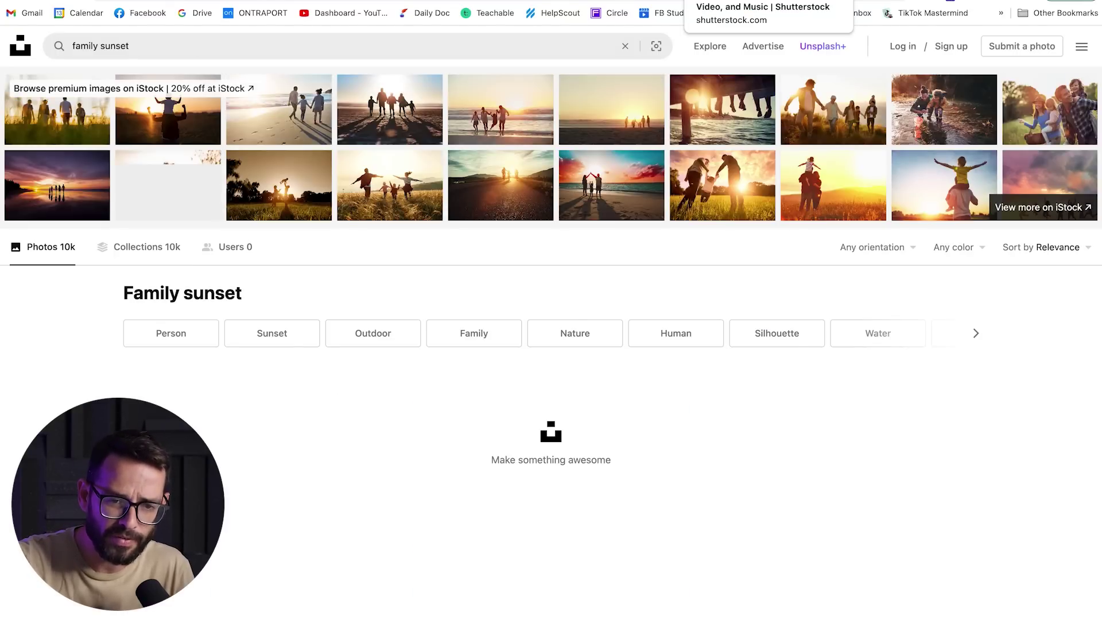
# Browse the results, enlarge the photo of four people embracing in front of a sunset, and copy the image.
pyautogui.scroll(-2, 70, 376)
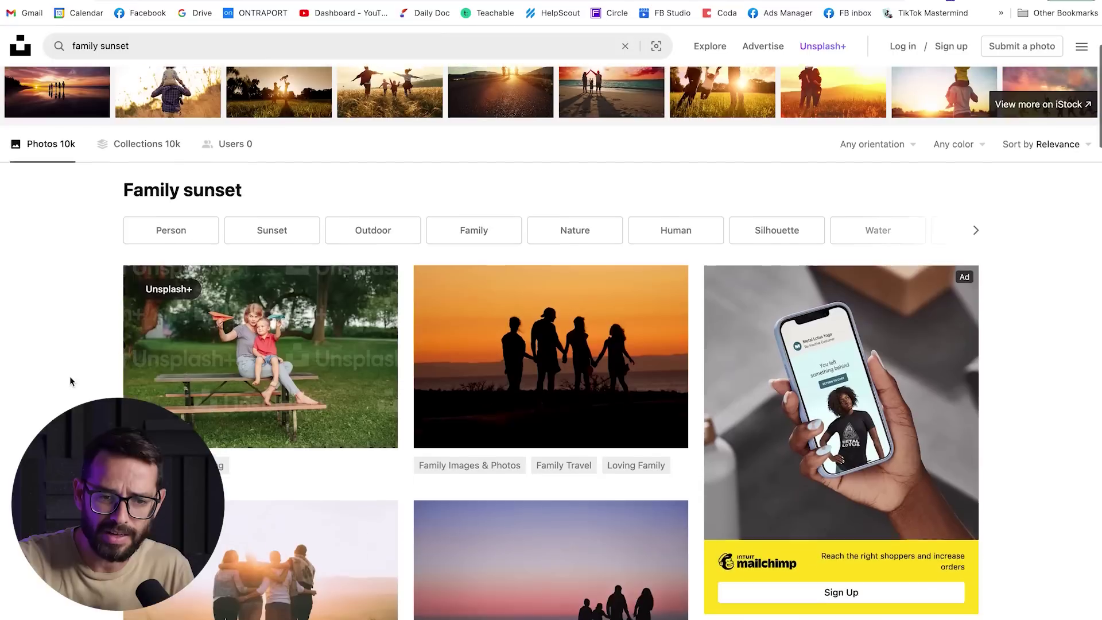
pyautogui.scroll(2, 70, 376)
pyautogui.scroll(-5, 70, 379)
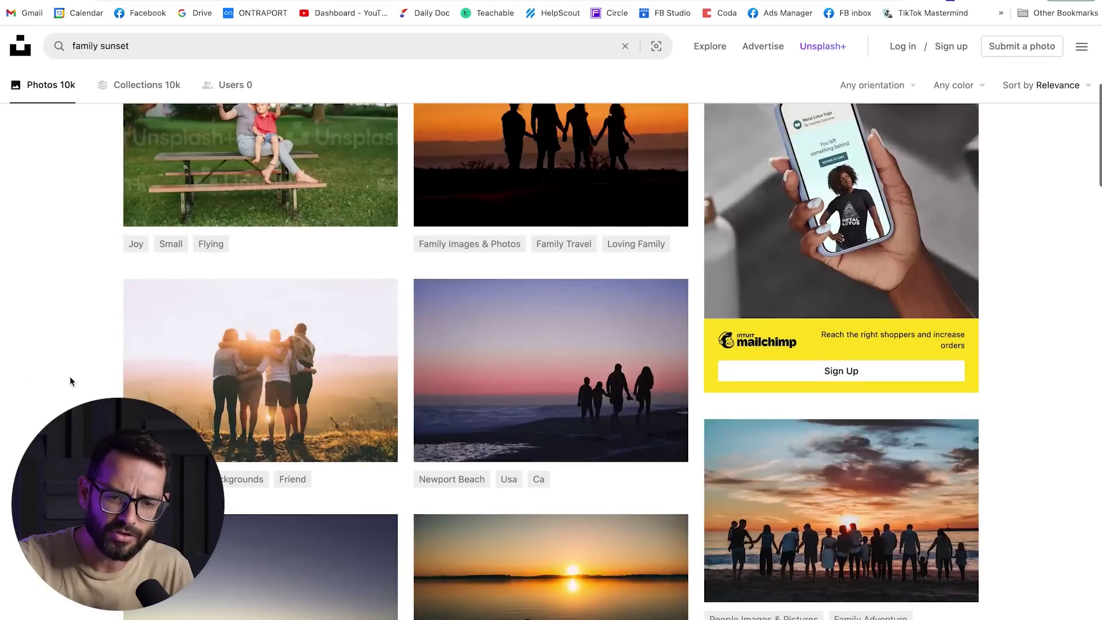
pyautogui.scroll(-3, 70, 377)
pyautogui.scroll(2, 70, 377)
pyautogui.click(177, 246)
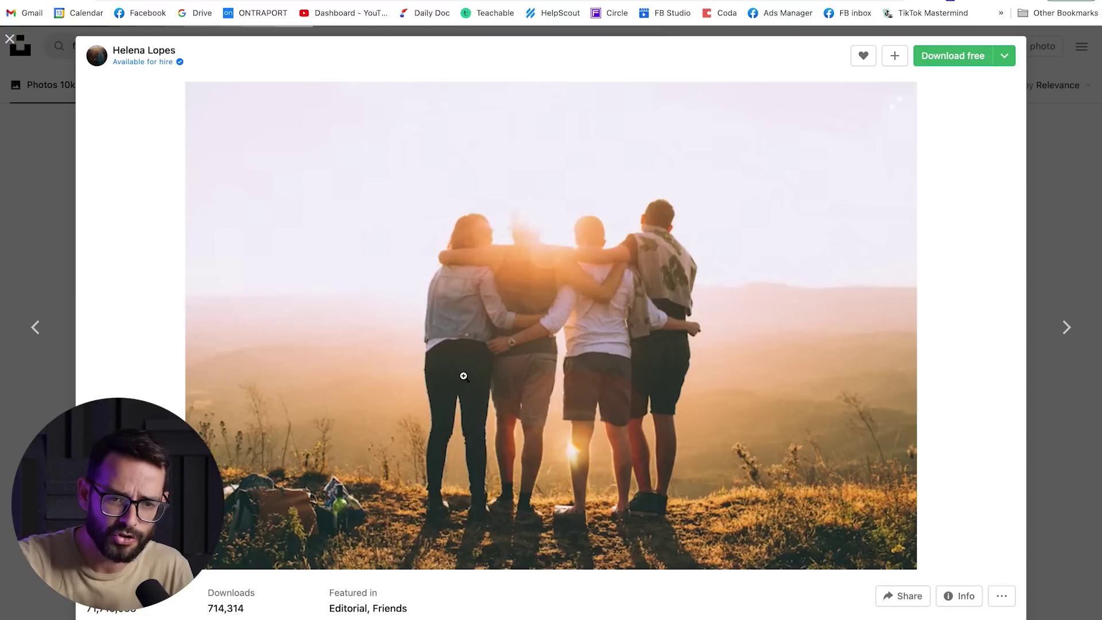
pyautogui.click(622, 332)
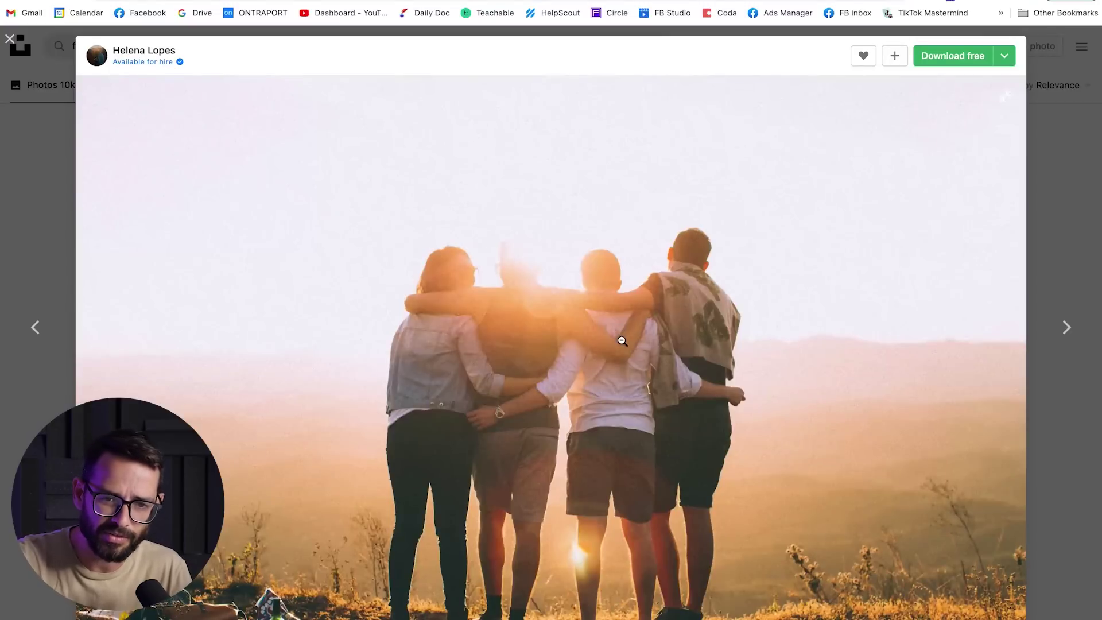
pyautogui.rightClick(622, 340)
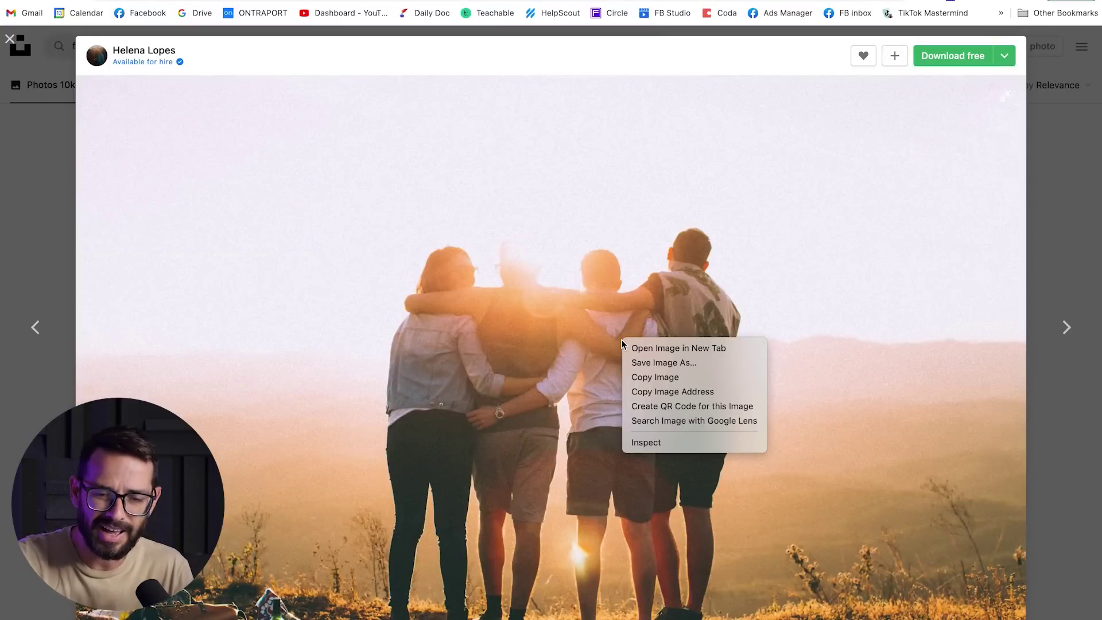
pyautogui.click(640, 377)
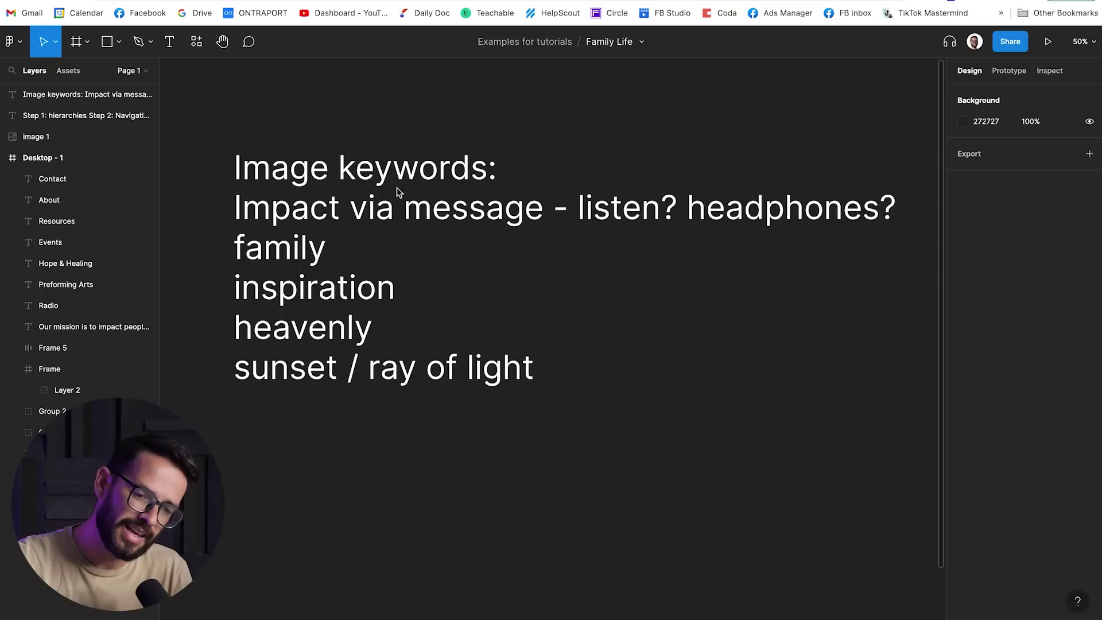
# Return to the Figma file and paste the photo over the grey hero rectangle in Desktop - 1, at 1862 × 1241.
pyautogui.scroll(-5, 393, 190)
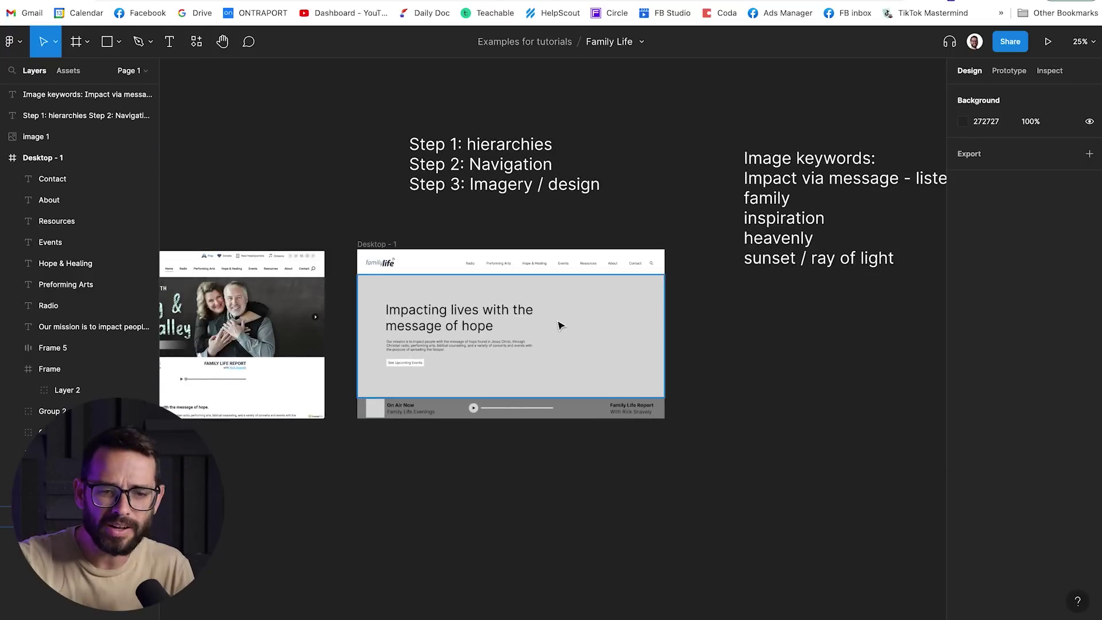
pyautogui.hscroll(-1, 569, 334)
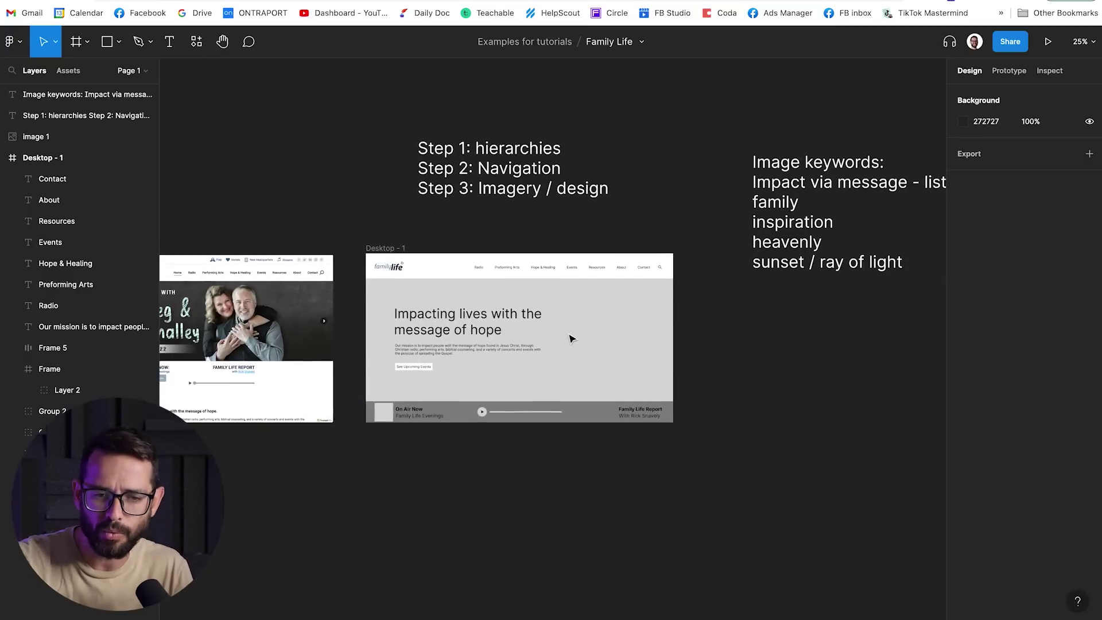
pyautogui.hscroll(-1, 572, 338)
pyautogui.click(610, 335)
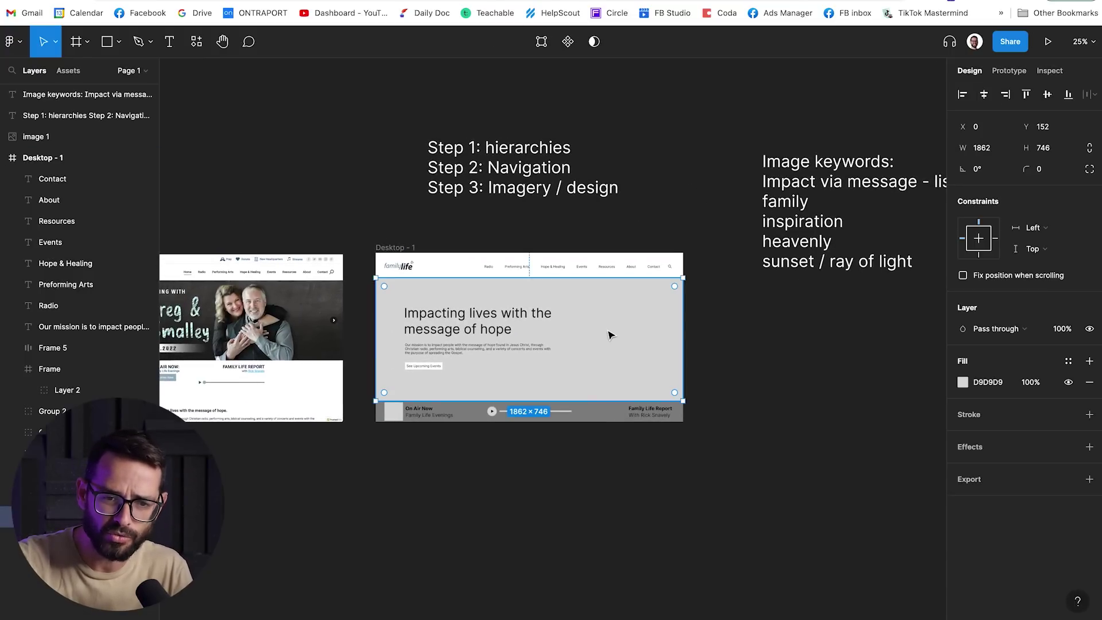
pyautogui.press('super+v')
pyautogui.press('+')
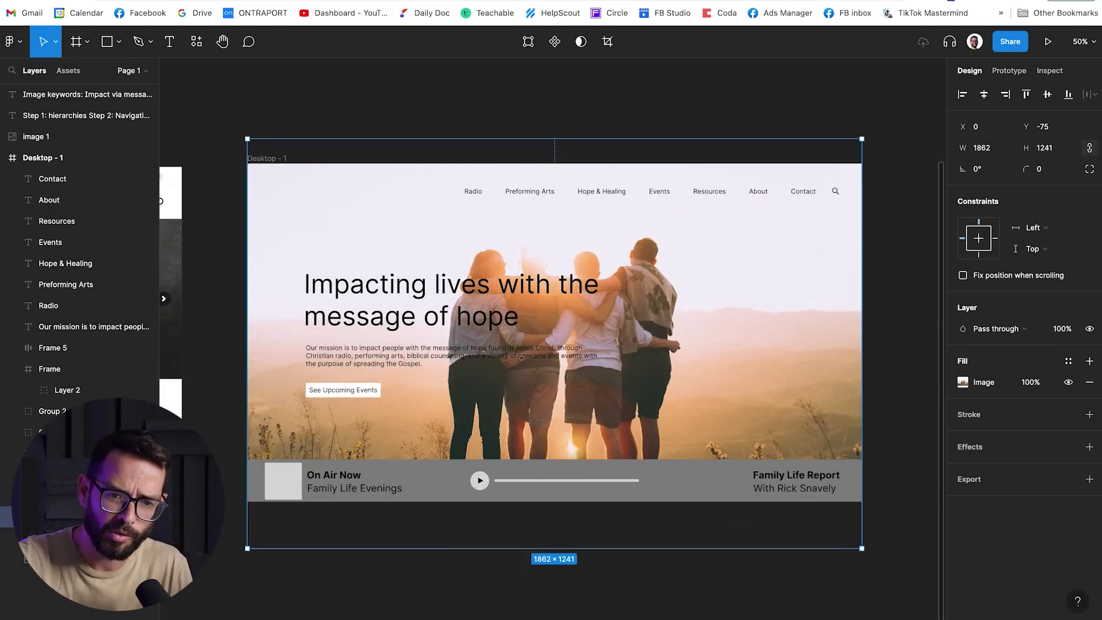
# In Photoshop, flip the photo layer horizontally and shift it right to X 829 px.
pyautogui.moveTo(268, 608)
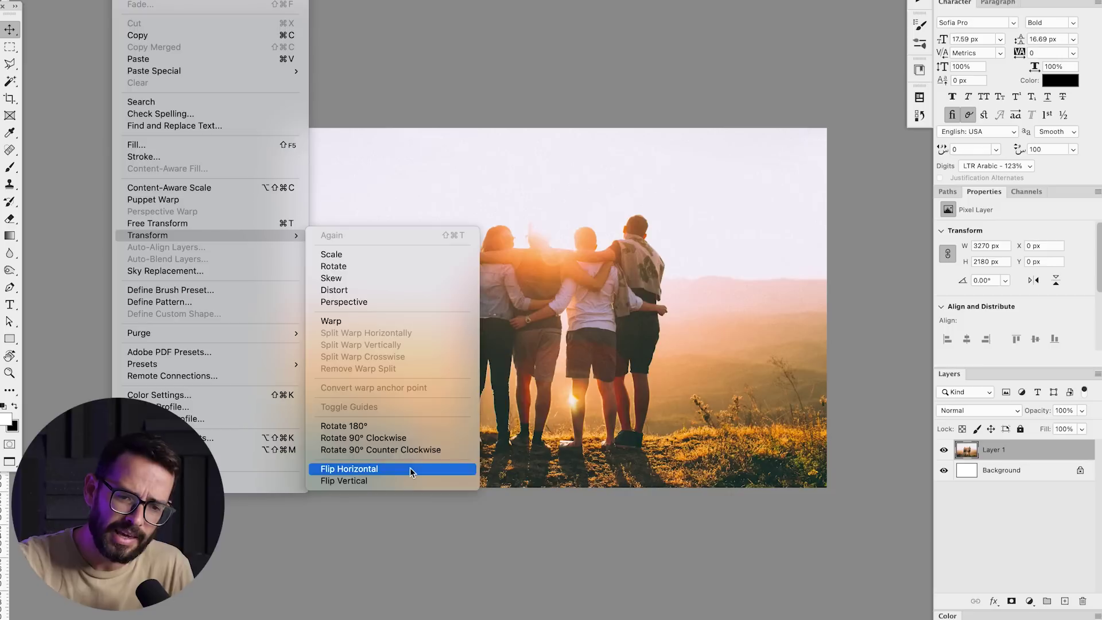
pyautogui.click(410, 468)
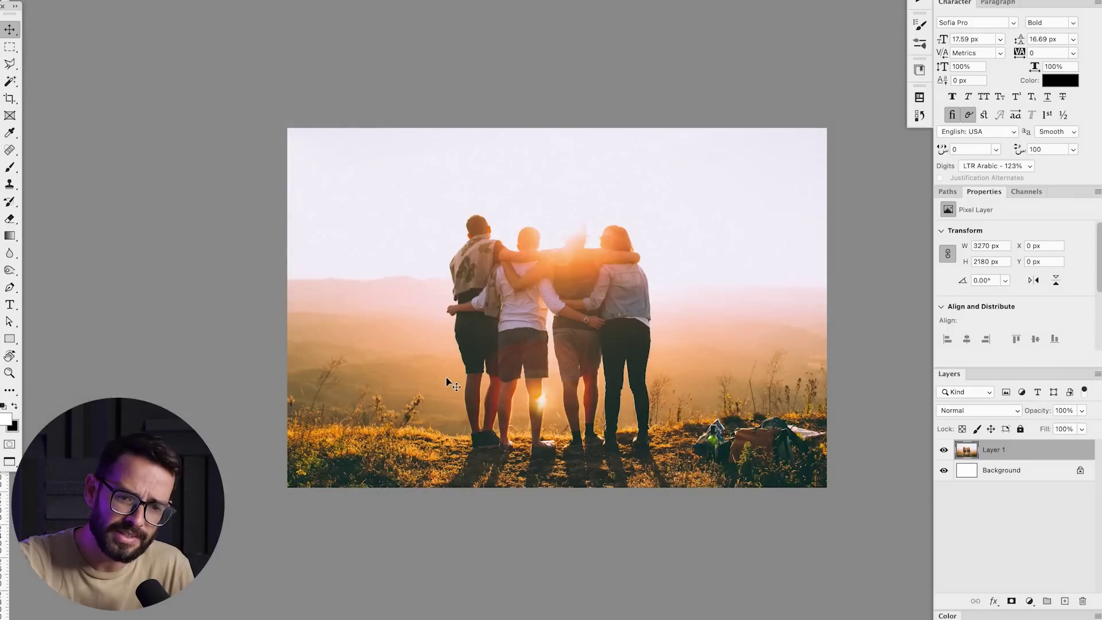
pyautogui.moveTo(508, 303); pyautogui.dragTo(649, 310)
# Select the landscape strip beside the people and stretch it to the canvas's left edge with Content-Aware Scale.
pyautogui.press('m')
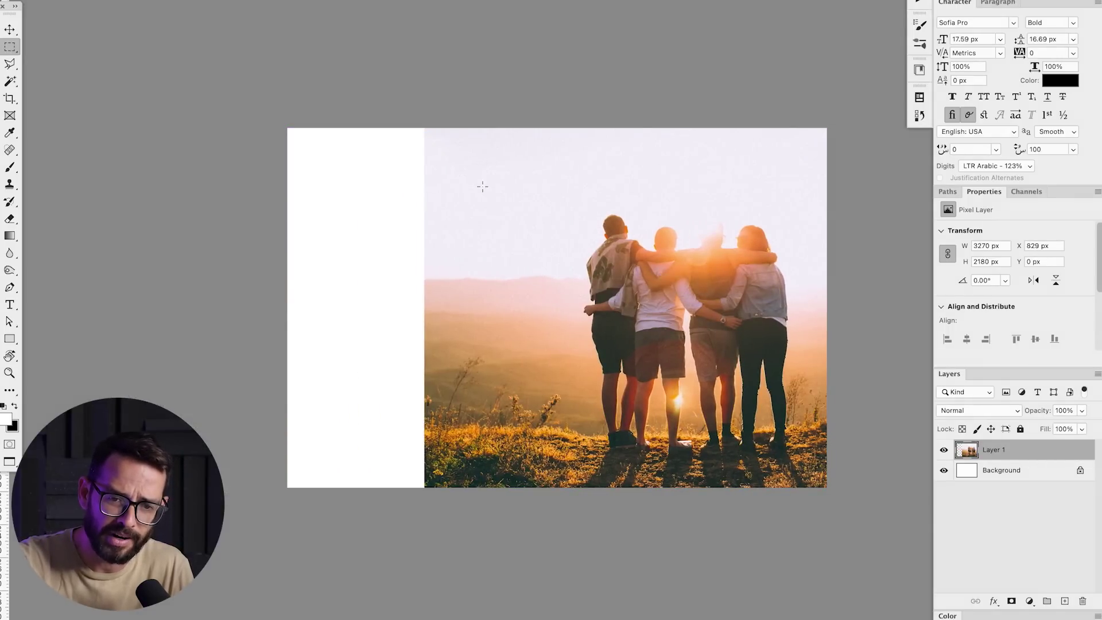
pyautogui.moveTo(420, 121); pyautogui.dragTo(577, 495)
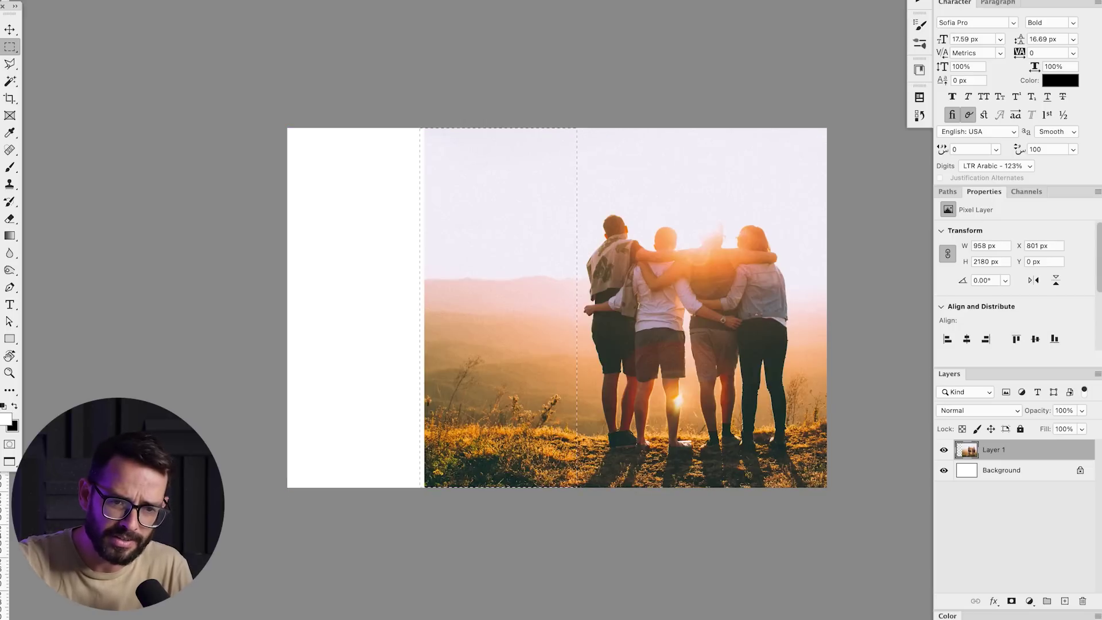
pyautogui.click(127, 0)
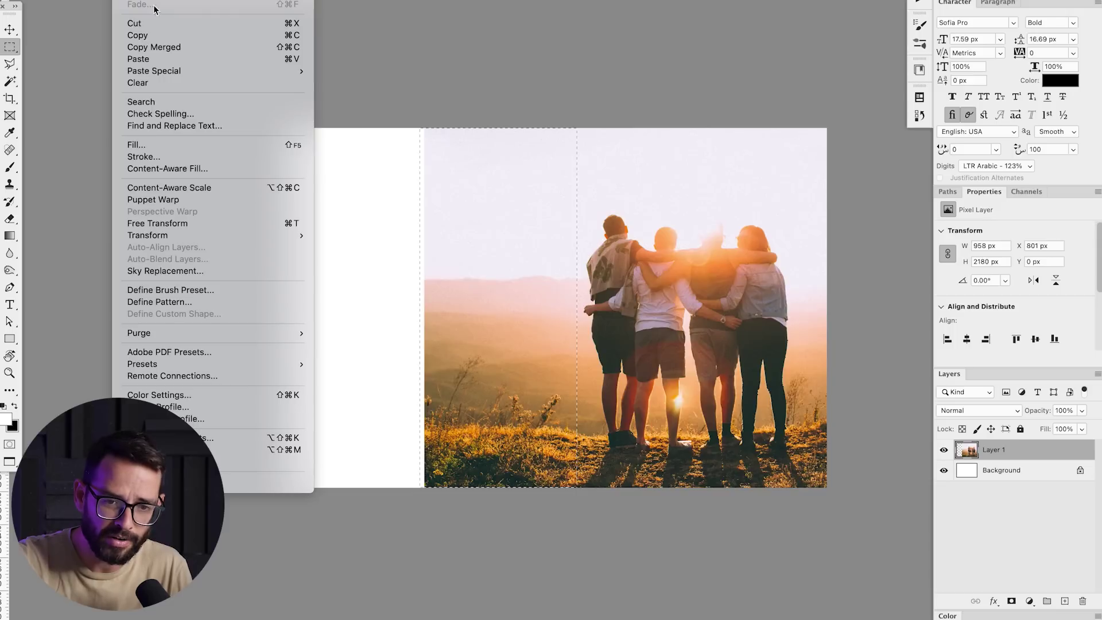
pyautogui.click(197, 188)
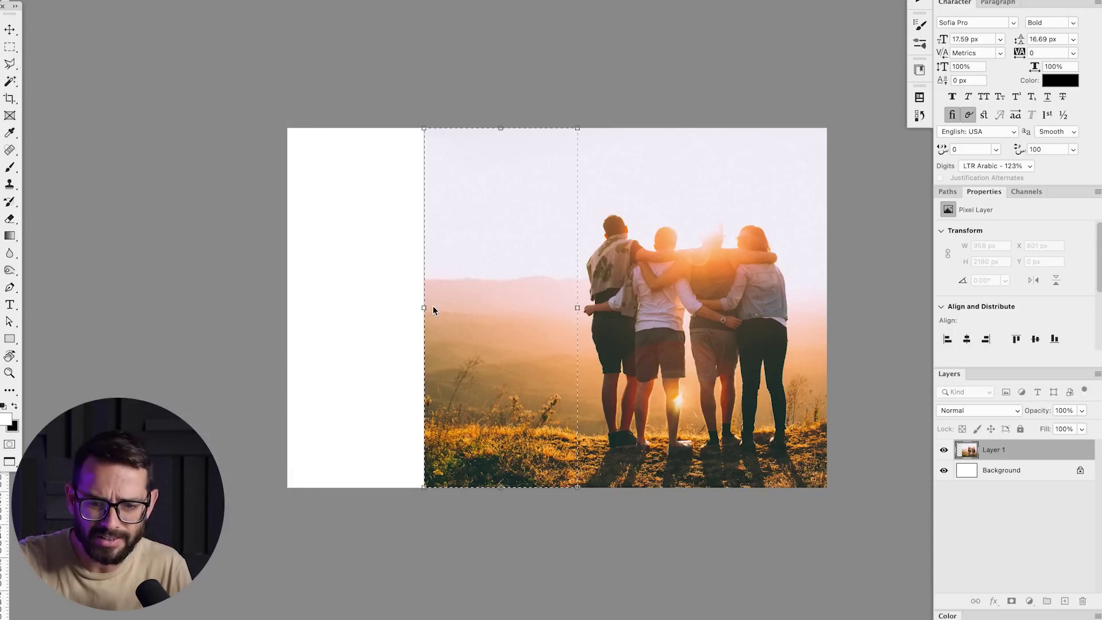
pyautogui.moveTo(424, 307); pyautogui.dragTo(289, 302)
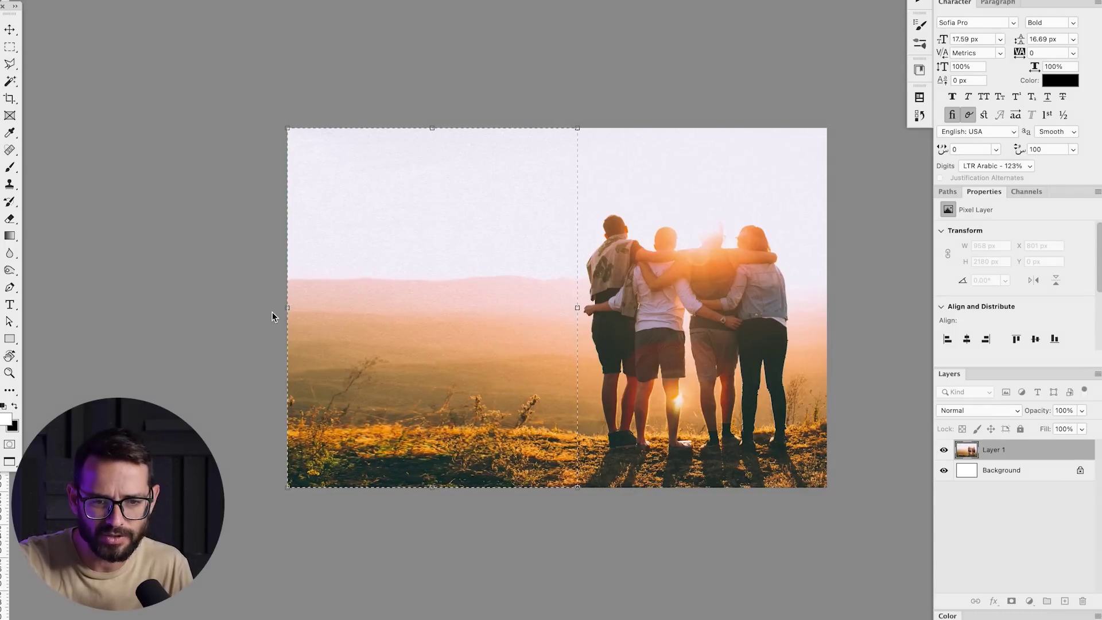
pyautogui.press('Return')
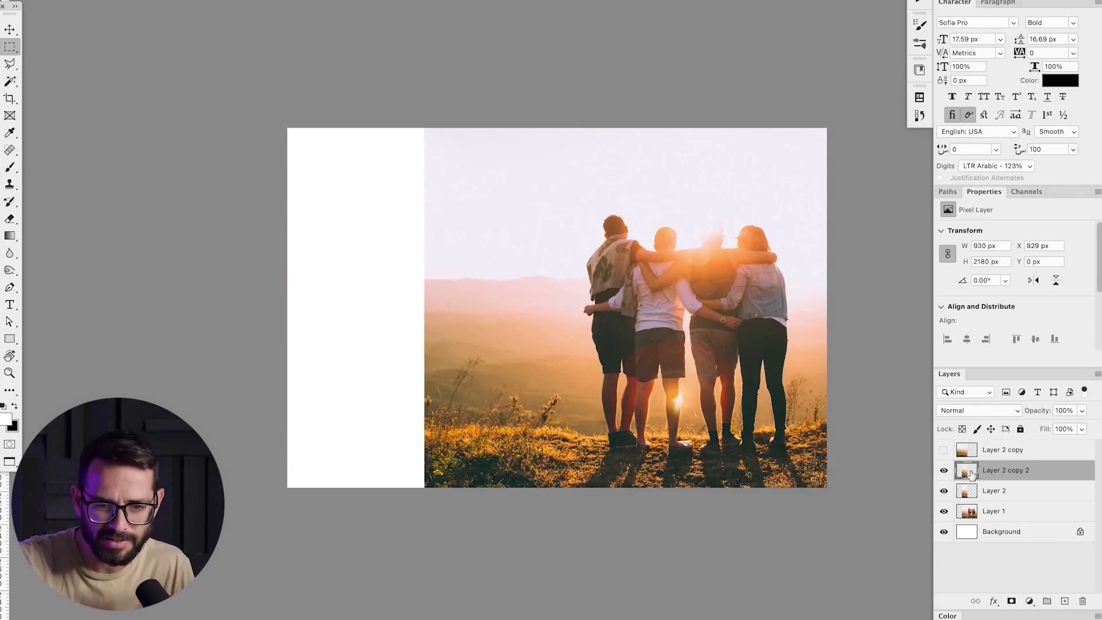
# Move the landscape strip on Layer 2 copy 2 over the blank left area to X -101 px and flip it horizontally.
pyautogui.press('v')
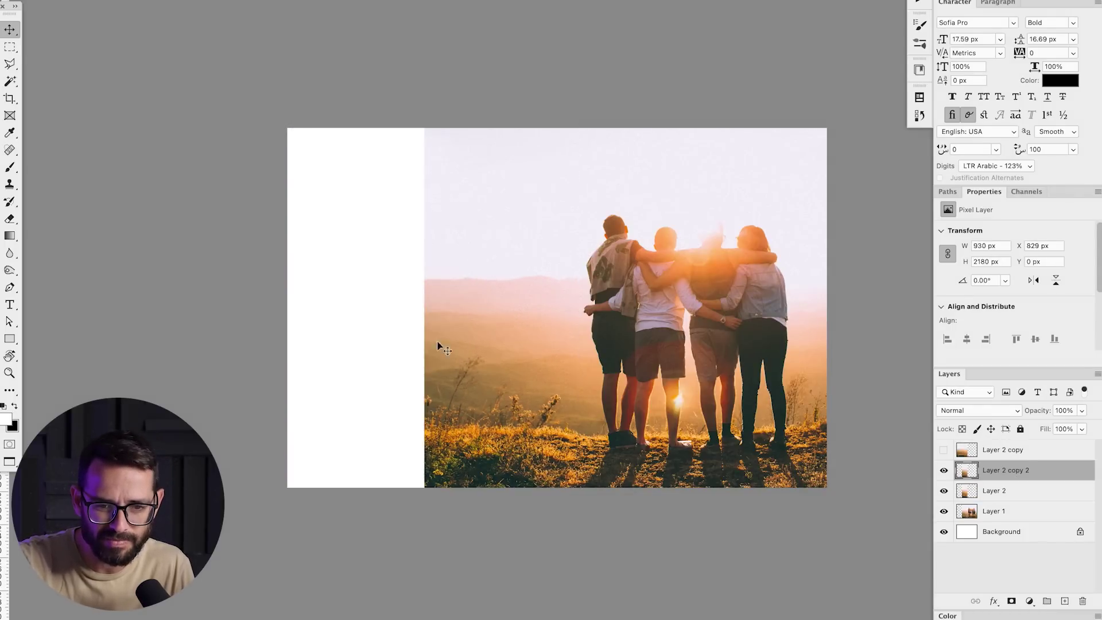
pyautogui.moveTo(481, 352); pyautogui.dragTo(334, 361)
pyautogui.click(129, 1)
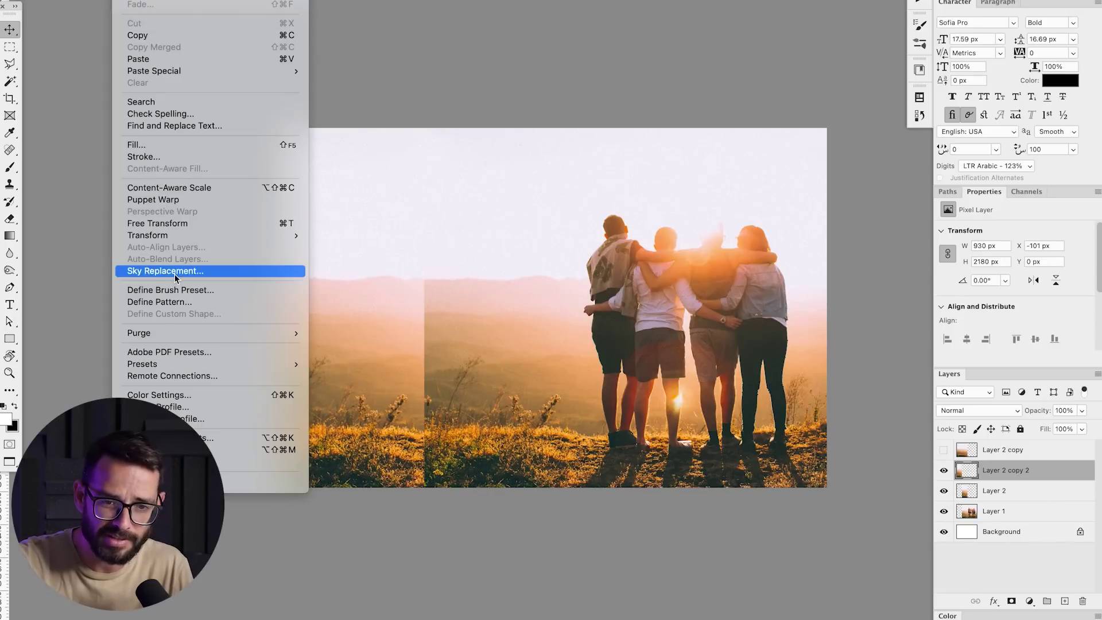
pyautogui.moveTo(192, 238)
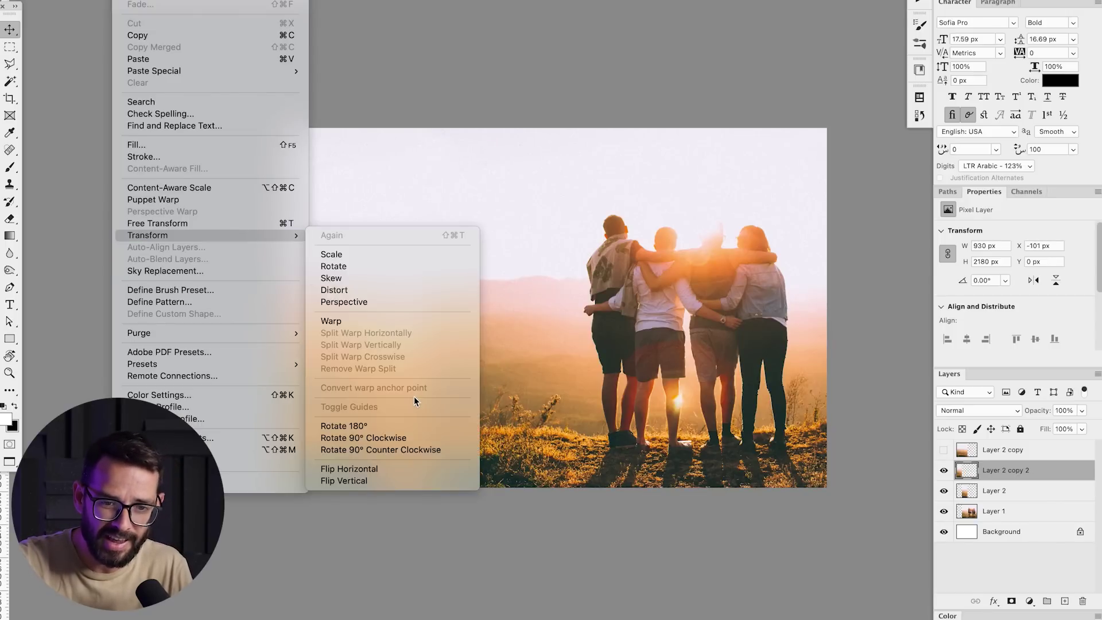
pyautogui.click(392, 472)
# Nudge the mirrored strip right to X -95 px to close the thin seam against the original photo.
pyautogui.moveTo(364, 386)
pyautogui.mouseDown()
pyautogui.moveTo(351, 385)
pyautogui.moveTo(373, 388)
pyautogui.mouseUp()
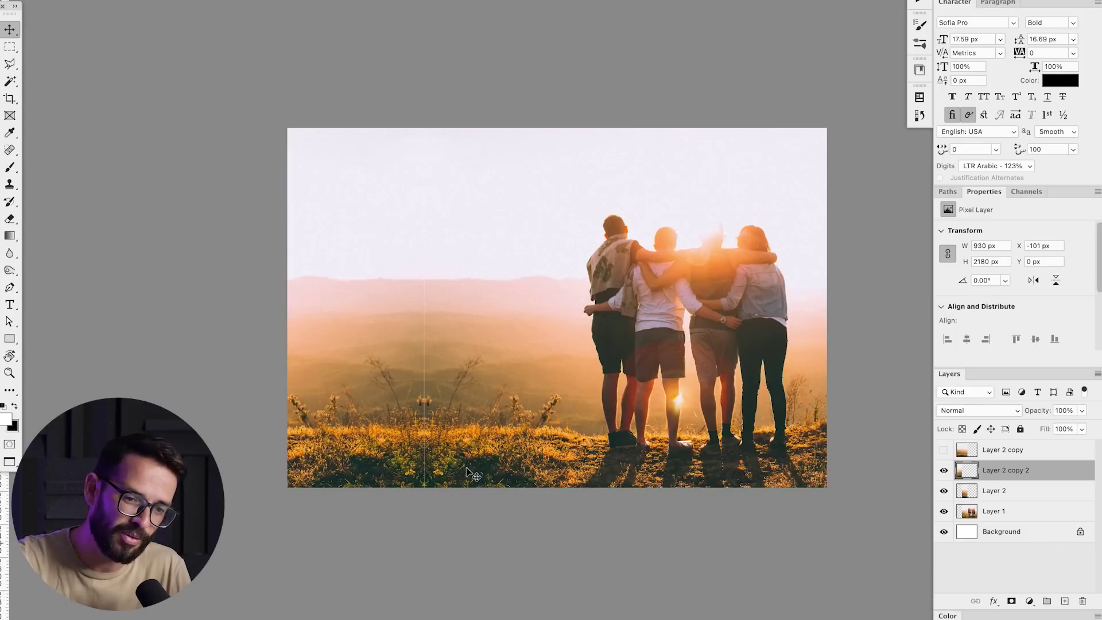
pyautogui.press('Right')
pyautogui.press('Right')
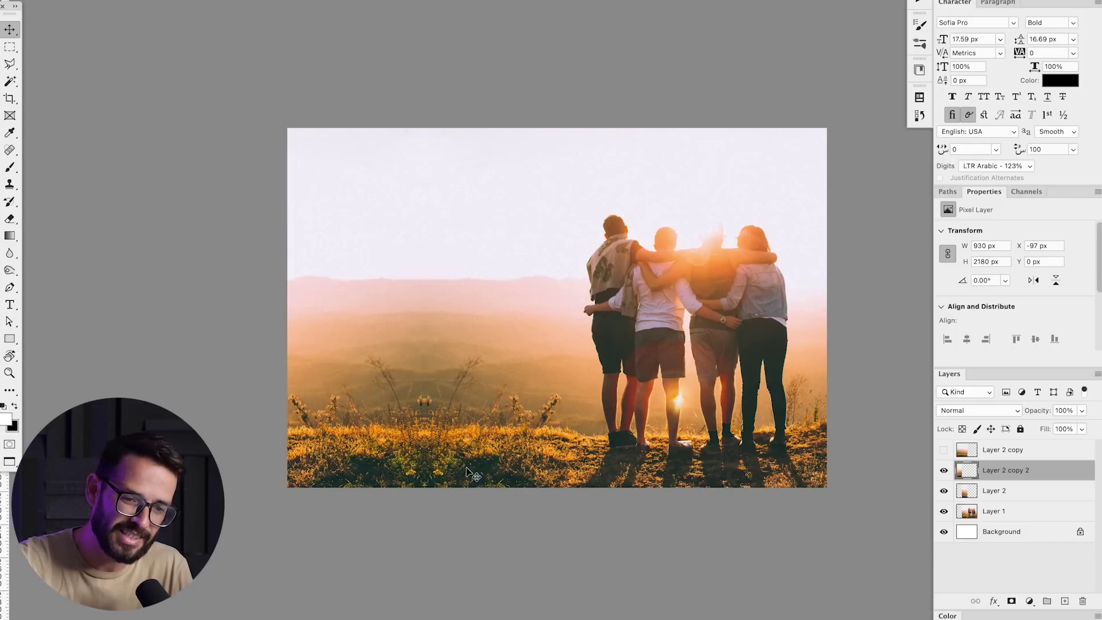
pyautogui.press('Right')
pyautogui.press('Right')
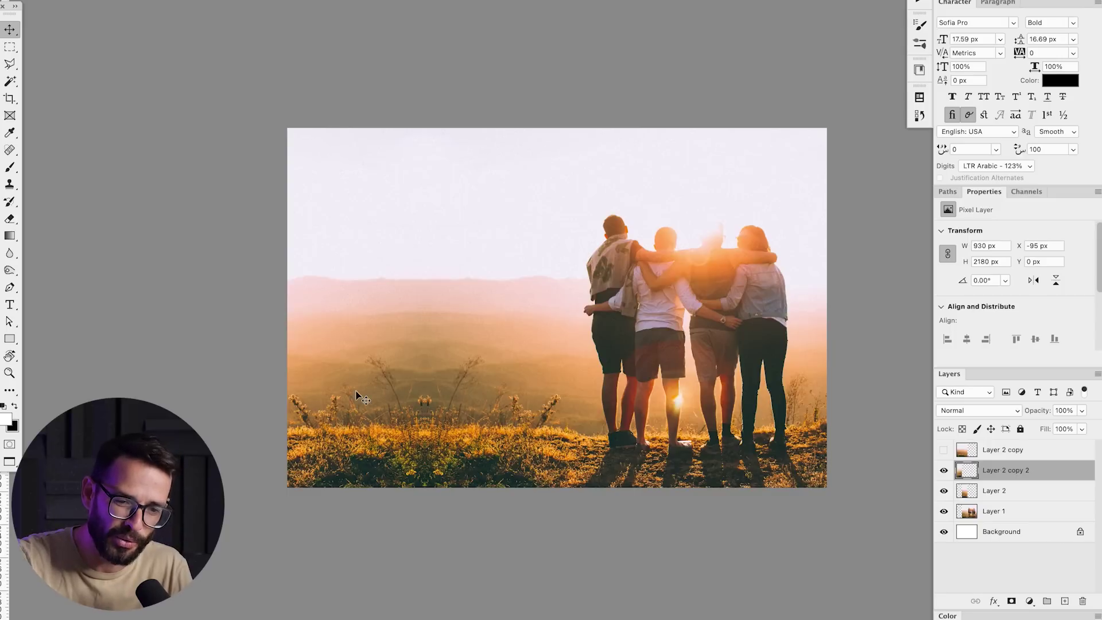
# On a new layer above Layer 2 copy 2, clone out the mirrored tall plant at the photo's left using the Clone Stamp.
pyautogui.press('s')
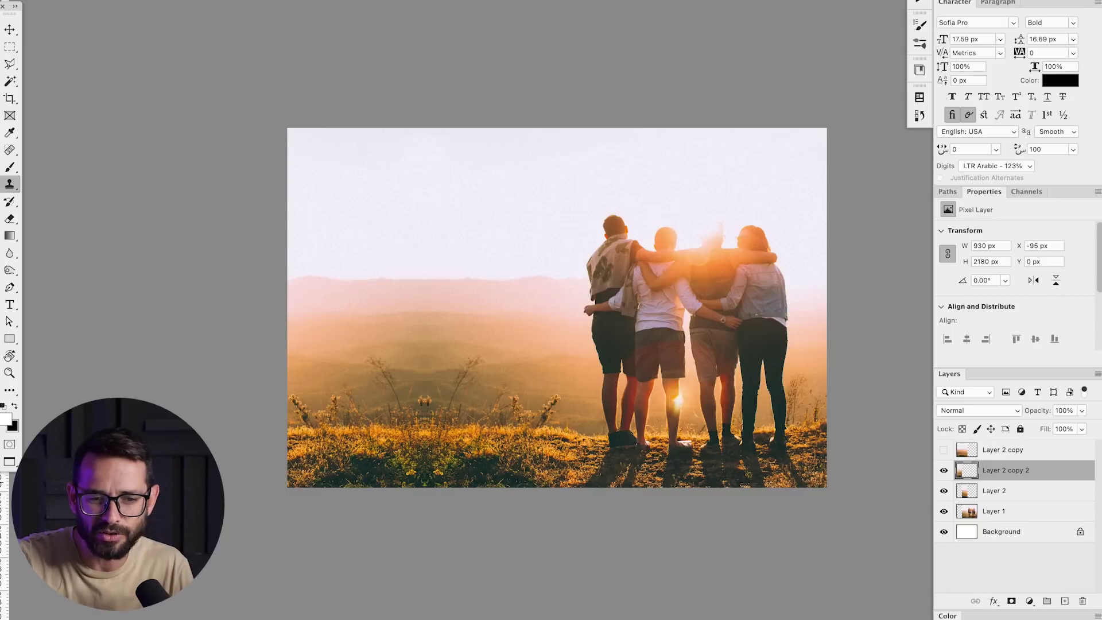
pyautogui.hotkey('ctrl', 'shift', 'alt', 'n')
pyautogui.hotkey('ctrl', '+')
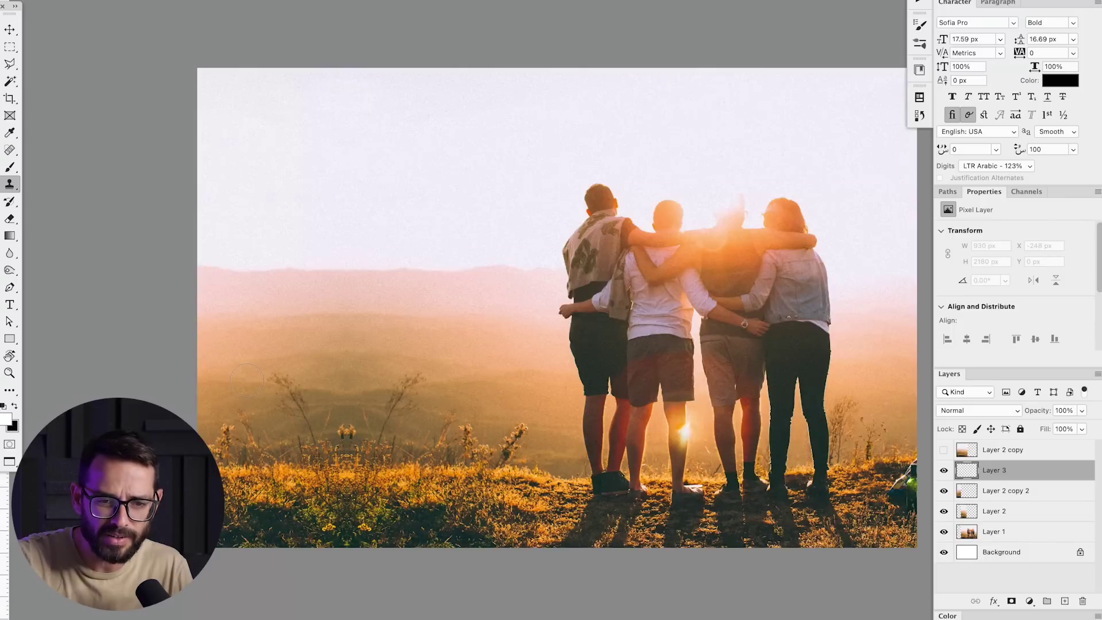
pyautogui.click(285, 383)
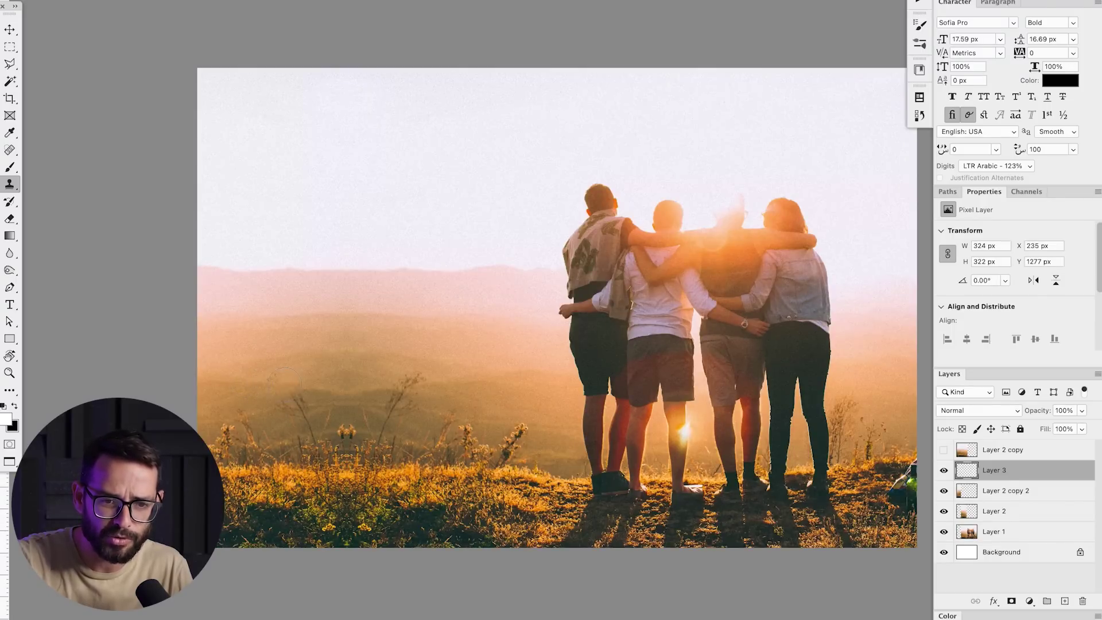
pyautogui.click(272, 381)
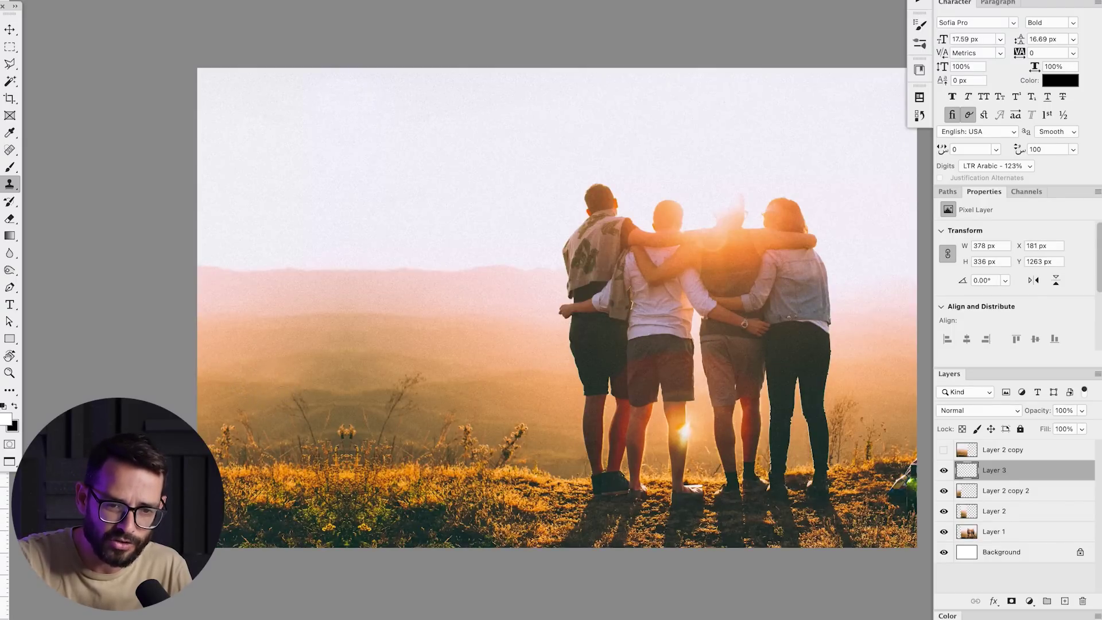
pyautogui.click(286, 404)
pyautogui.click(298, 405)
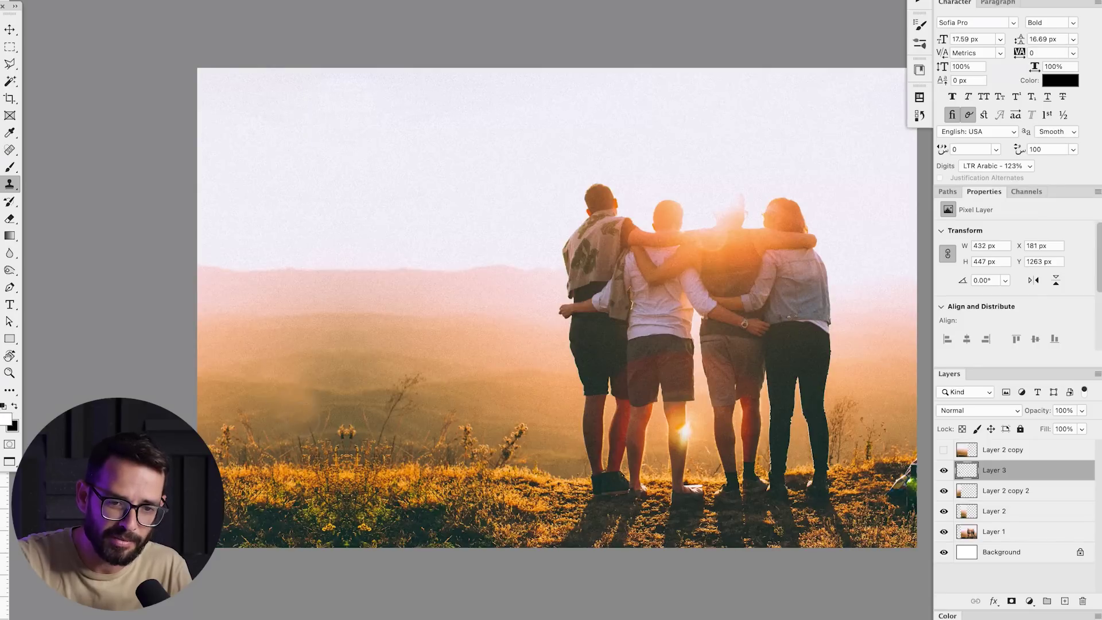
# Clone hazy background over the mirrored seed heads just above the grass and the area beside the remaining plant.
pyautogui.keyDown('alt'); pyautogui.click(326, 423); pyautogui.keyUp('alt')
pyautogui.press('super+plus')
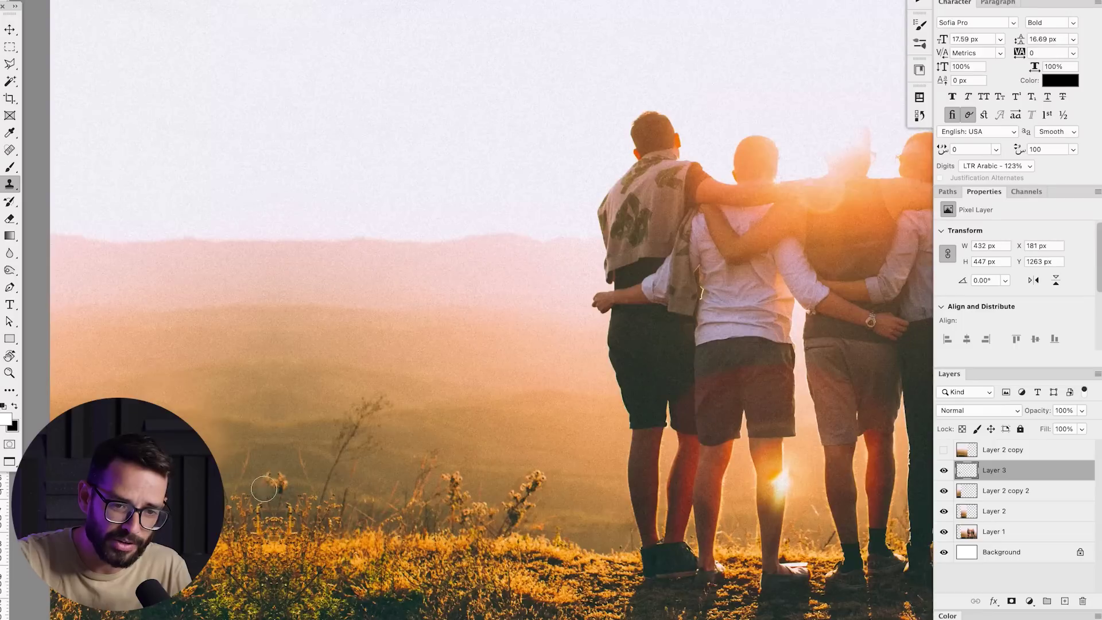
pyautogui.click(265, 481)
pyautogui.moveTo(265, 497); pyautogui.dragTo(261, 516)
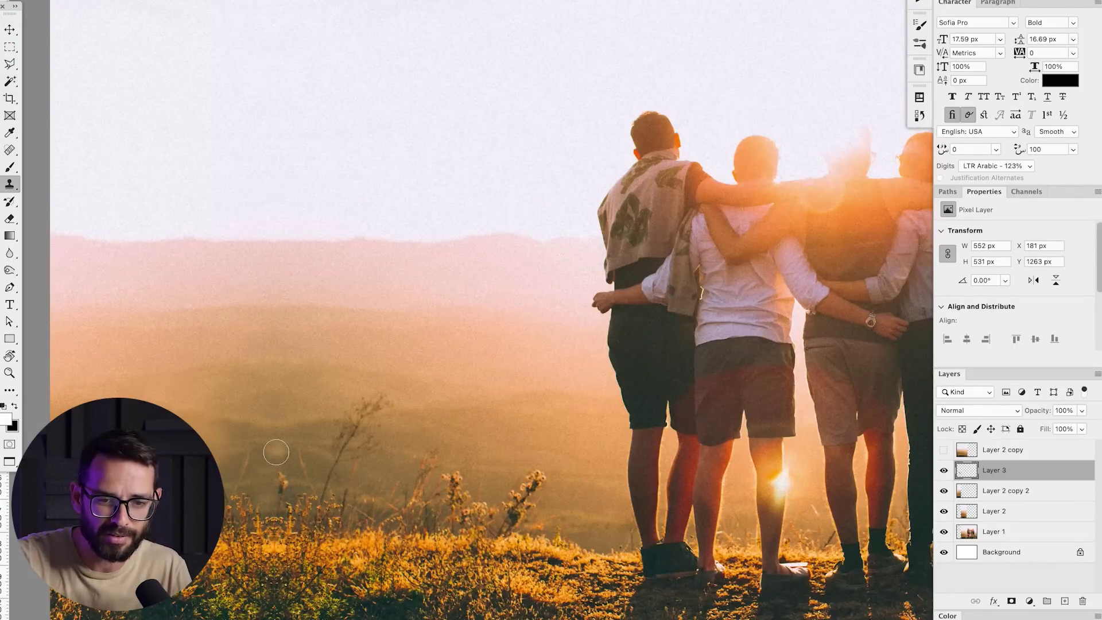
pyautogui.keyDown('alt'); pyautogui.click(271, 459); pyautogui.keyUp('alt')
pyautogui.moveTo(251, 459)
pyautogui.mouseDown()
pyautogui.moveTo(234, 488)
pyautogui.moveTo(233, 404)
pyautogui.mouseUp()
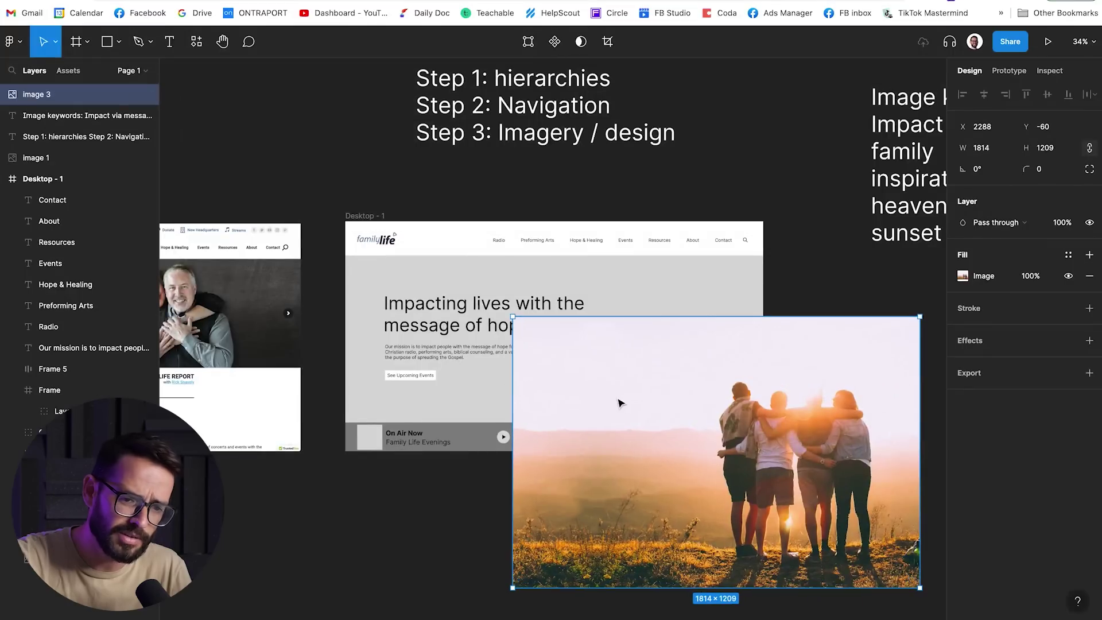
# In Figma, place the retouched sunset photo in the Desktop - 1 hero area, behind the headline and text.
pyautogui.moveTo(620, 400); pyautogui.dragTo(453, 338)
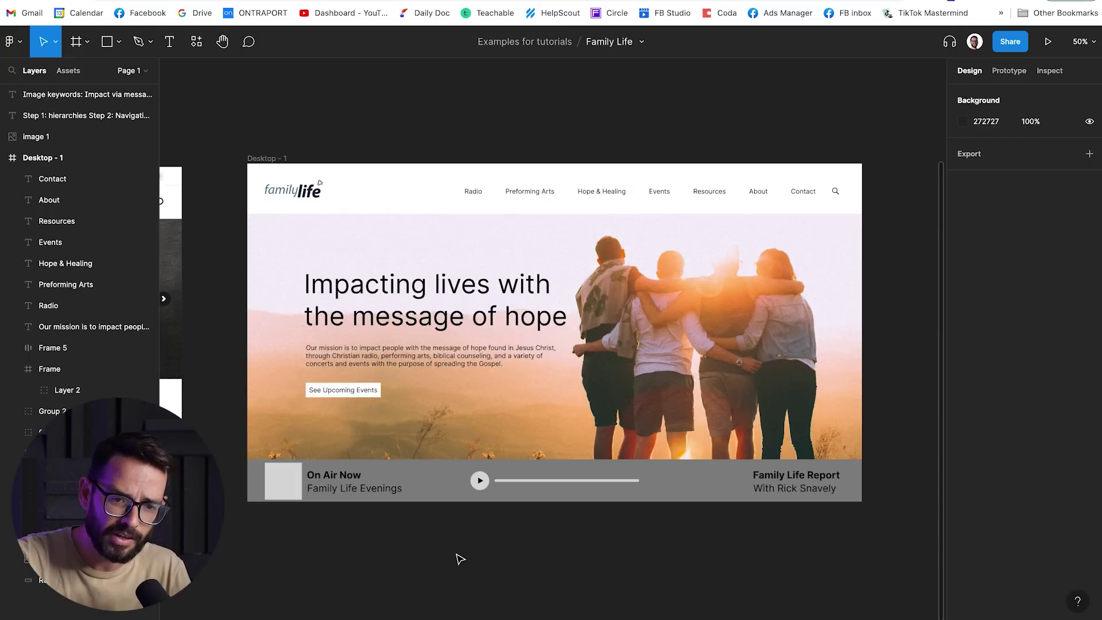
pyautogui.hscroll(1, 457, 559)
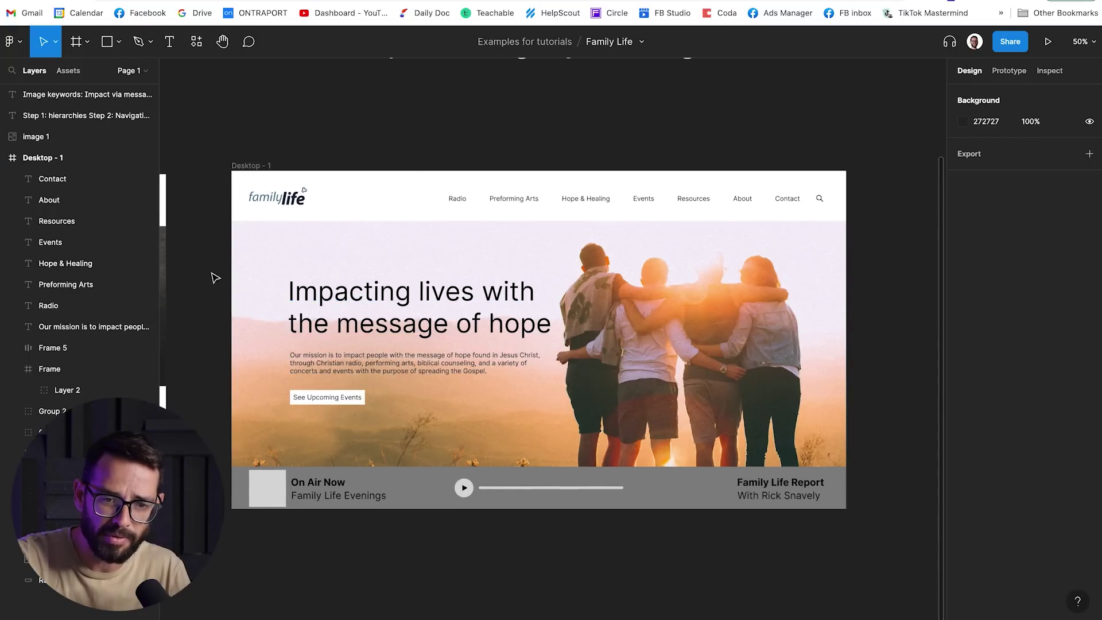
# Shift the headline, mission paragraph and See Upcoming Events button together to the left, clear of the people in the photo.
pyautogui.moveTo(216, 275); pyautogui.dragTo(414, 430)
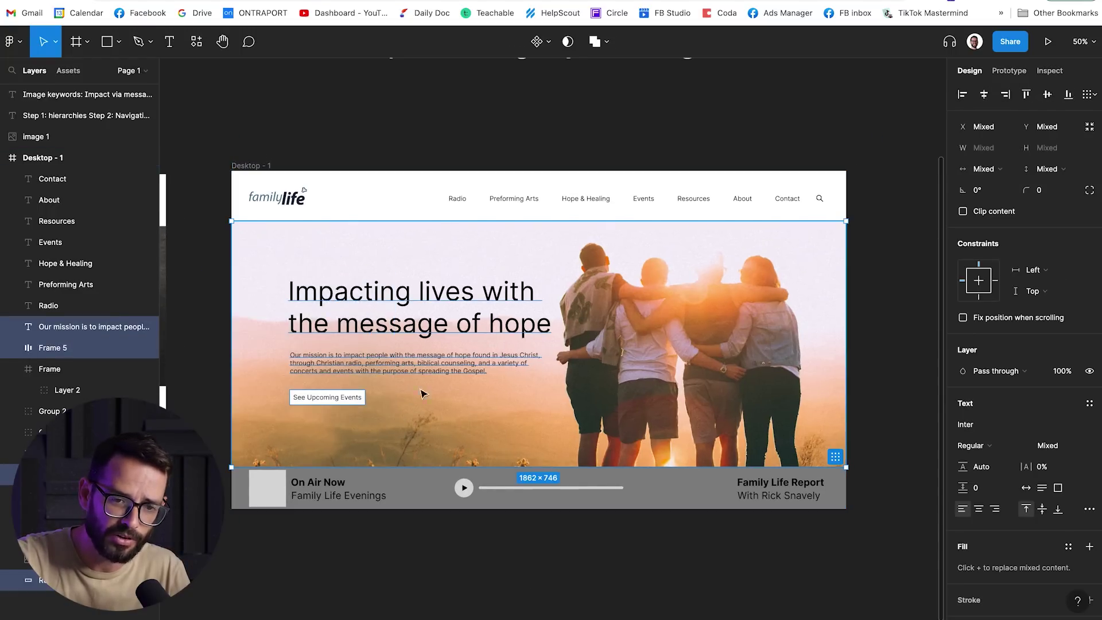
pyautogui.press('Escape')
pyautogui.click(154, 327)
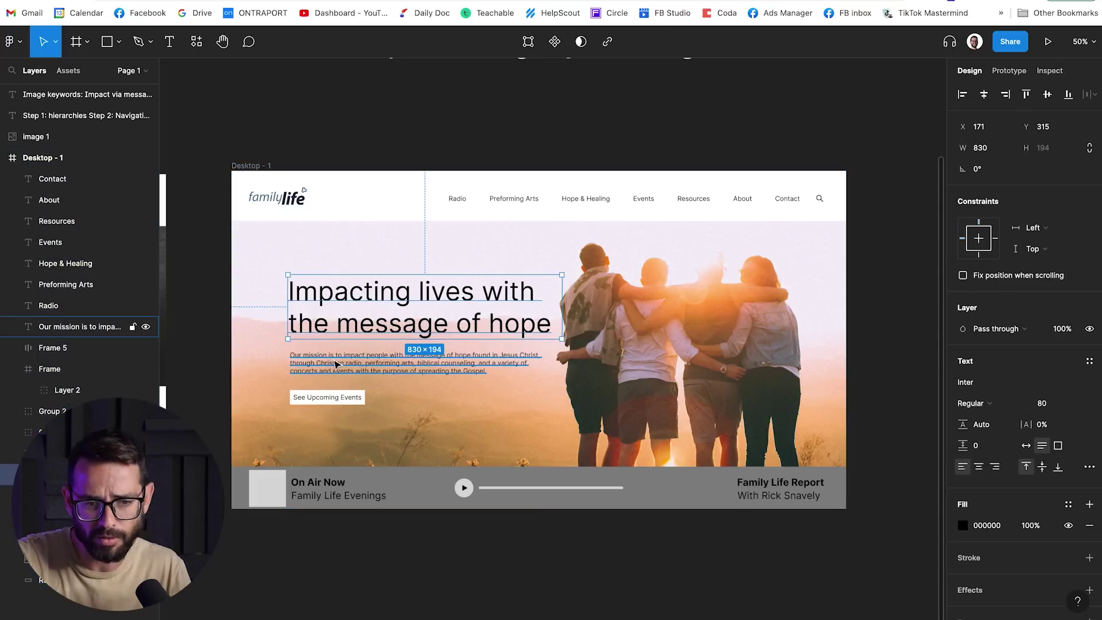
pyautogui.keyDown('shift'); pyautogui.click(327, 398); pyautogui.keyUp('shift')
pyautogui.hotkey('shift', 'Left')
pyautogui.hotkey('shift', 'Left')
pyautogui.hotkey('shift', 'Left')
pyautogui.hotkey('shift', 'Left')
pyautogui.hotkey('shift', 'Left')
pyautogui.hotkey('shift', 'Left')
pyautogui.hotkey('shift', 'Left')
pyautogui.hotkey('shift', 'Left')
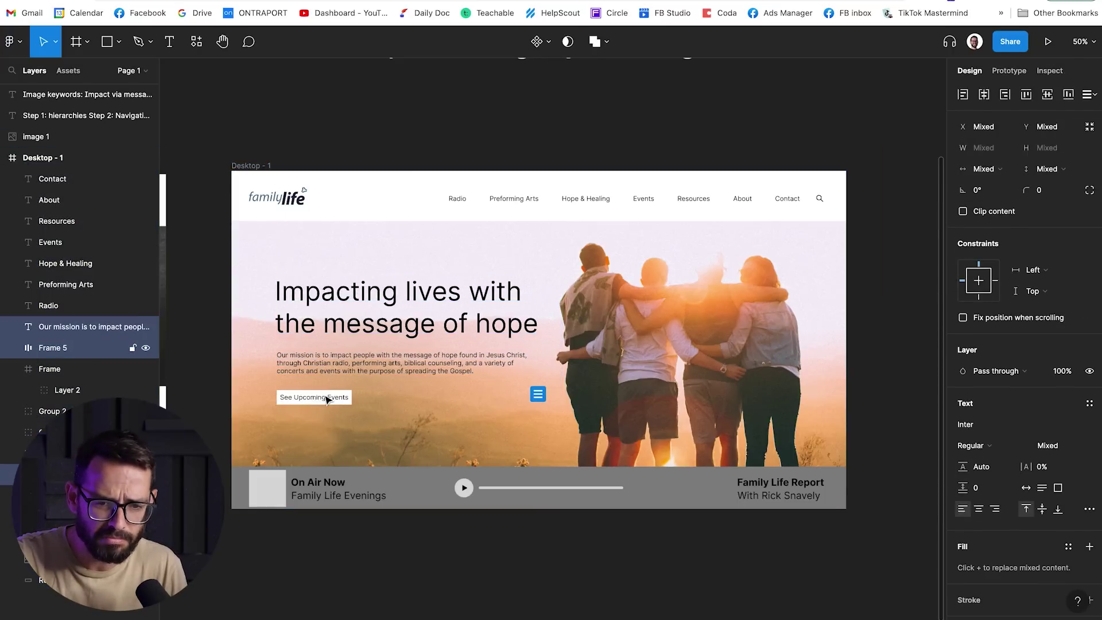
pyautogui.hotkey('shift', 'Right')
pyautogui.hotkey('shift', 'Right')
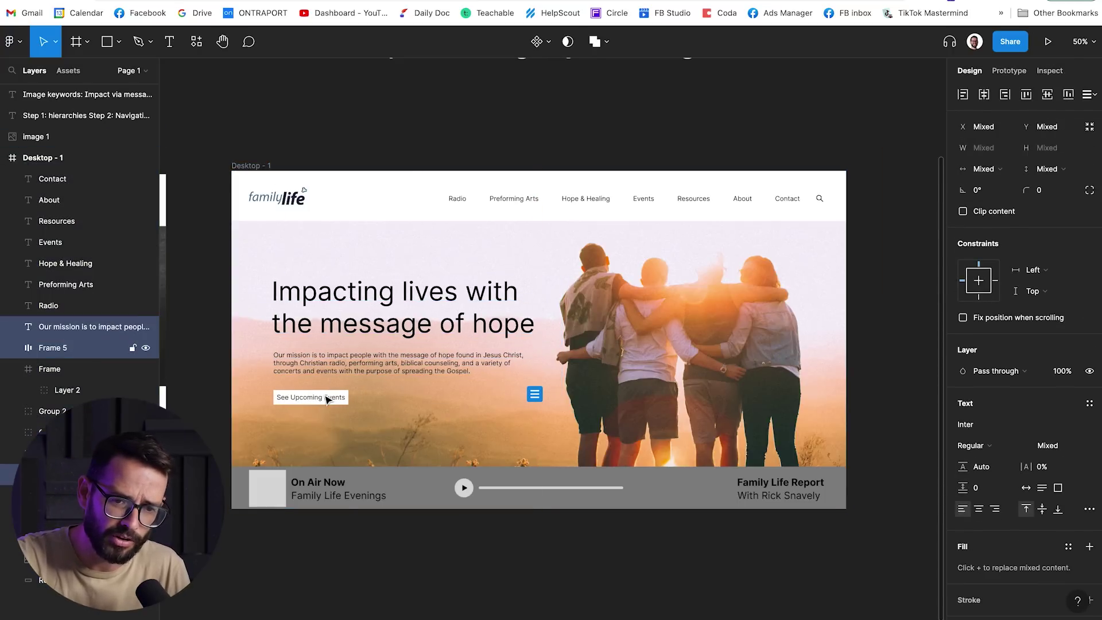
# Duplicate the Desktop - 1 frame straight below the original at X 1542, Y 932.
pyautogui.click(467, 140)
pyautogui.press('-')
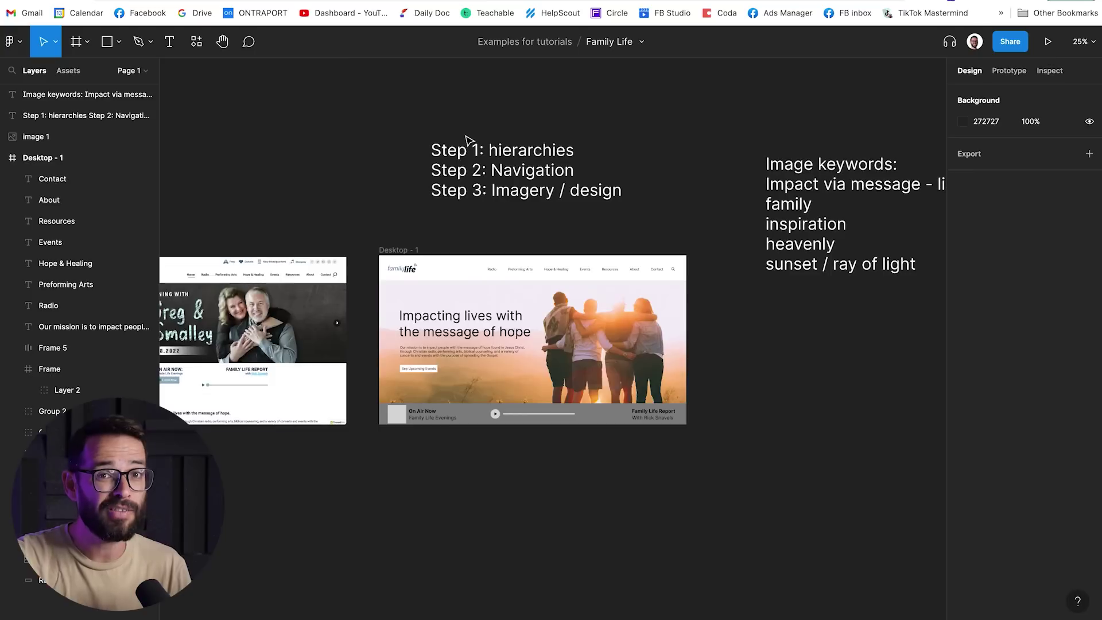
pyautogui.hscroll(-6, 467, 140)
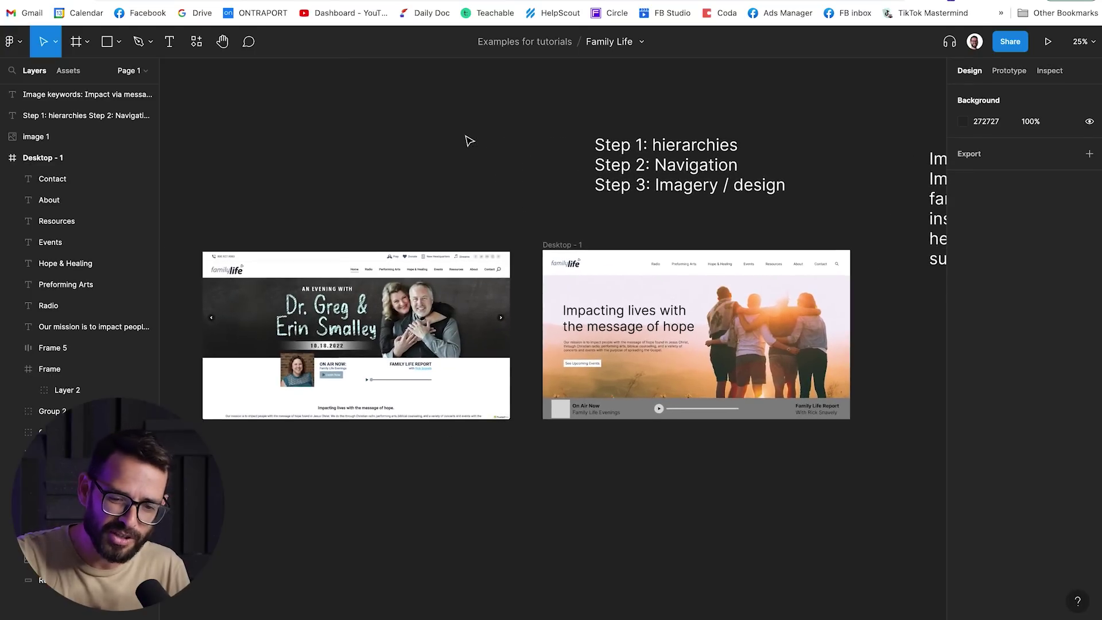
pyautogui.hscroll(1, 470, 141)
pyautogui.scroll(-1, 470, 142)
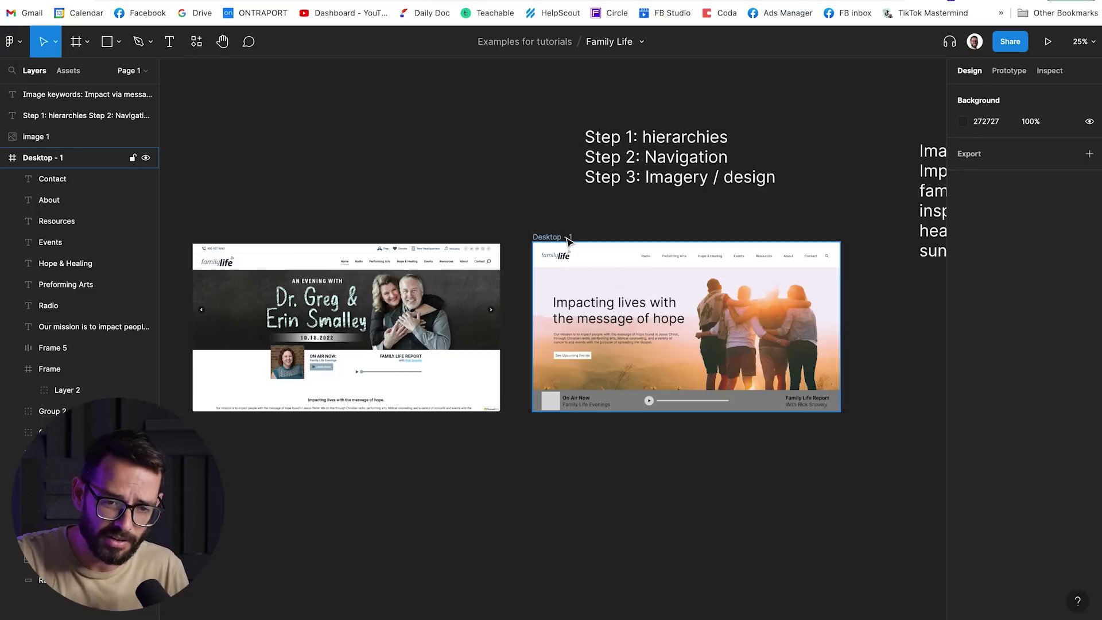
pyautogui.moveTo(563, 240); pyautogui.dragTo(563, 474)
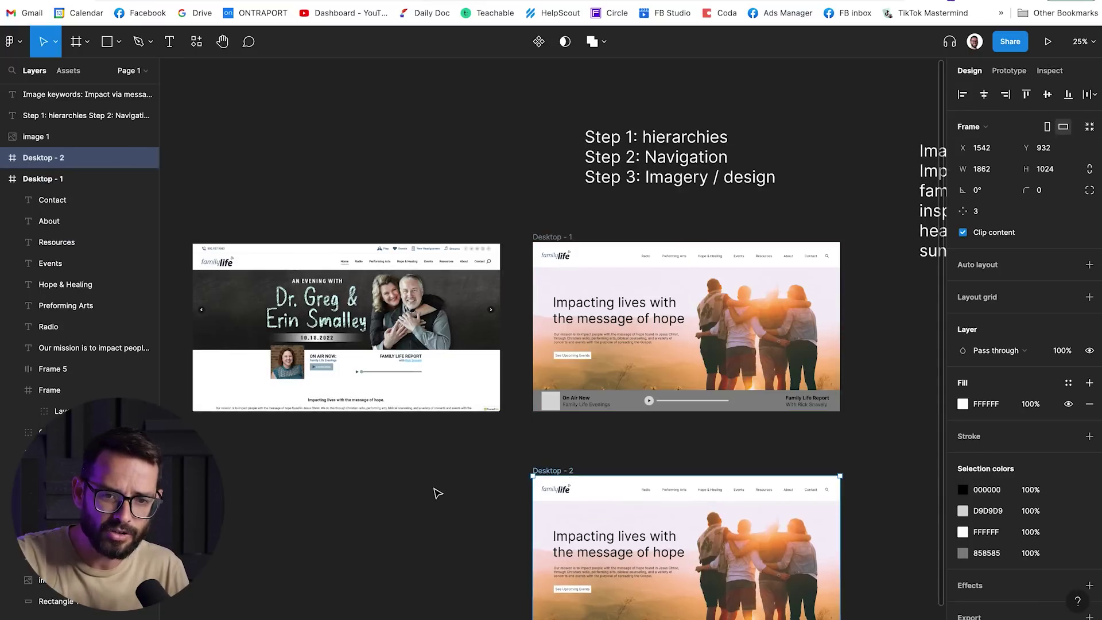
pyautogui.click(436, 492)
# Switch to Unsplash and look through the photo results for "headphone inspiration sunset".
pyautogui.hscroll(6, 436, 492)
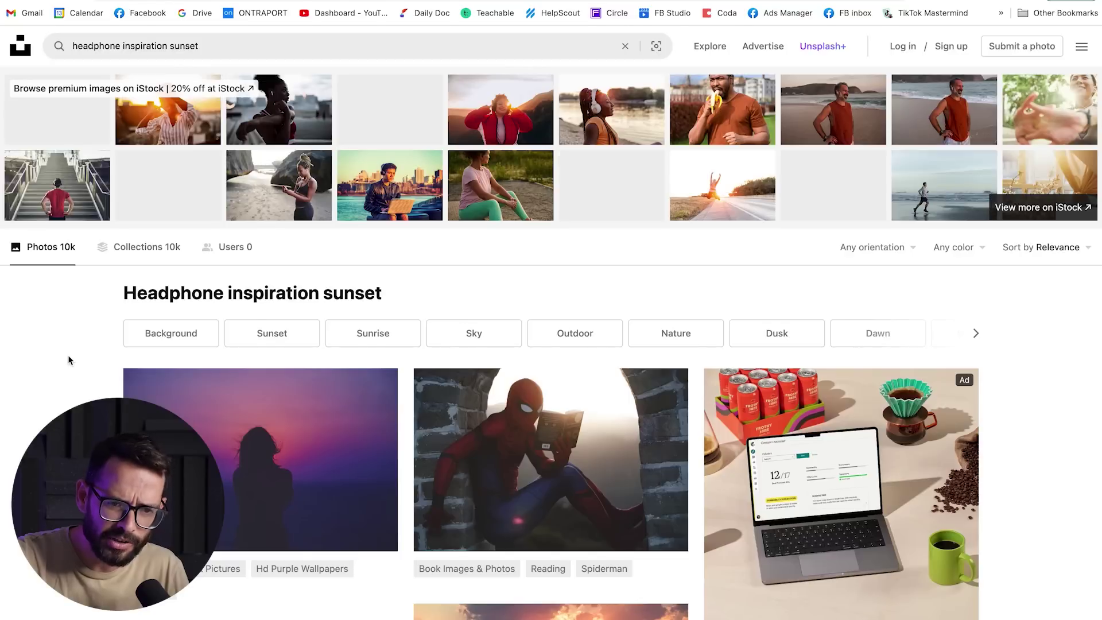
pyautogui.scroll(-4, 68, 355)
pyautogui.scroll(-6, 155, 288)
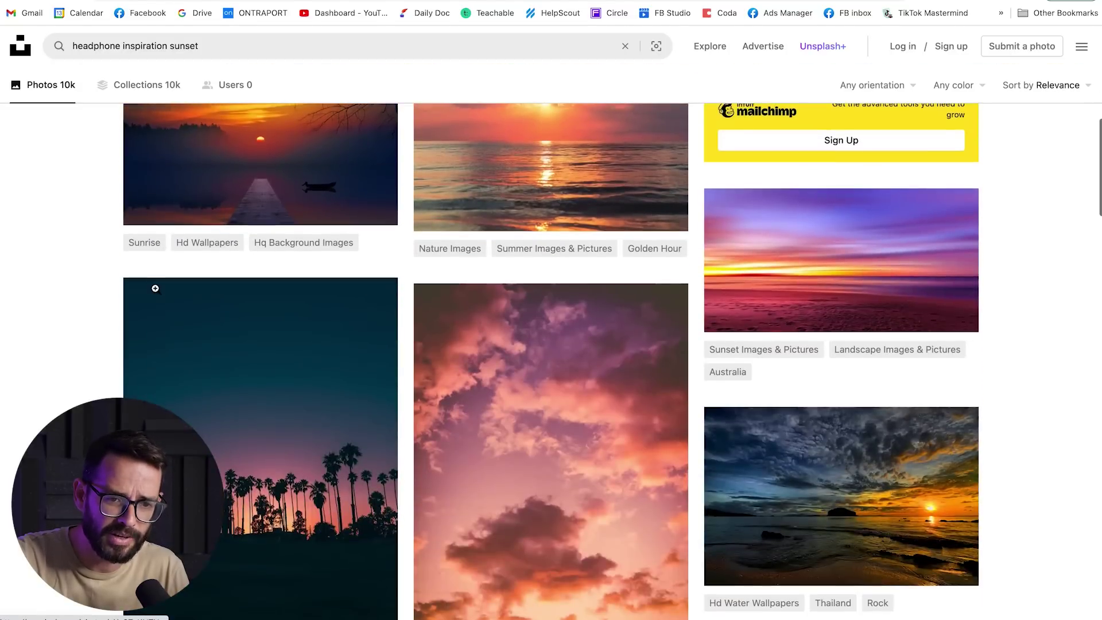
pyautogui.scroll(-15, 589, 253)
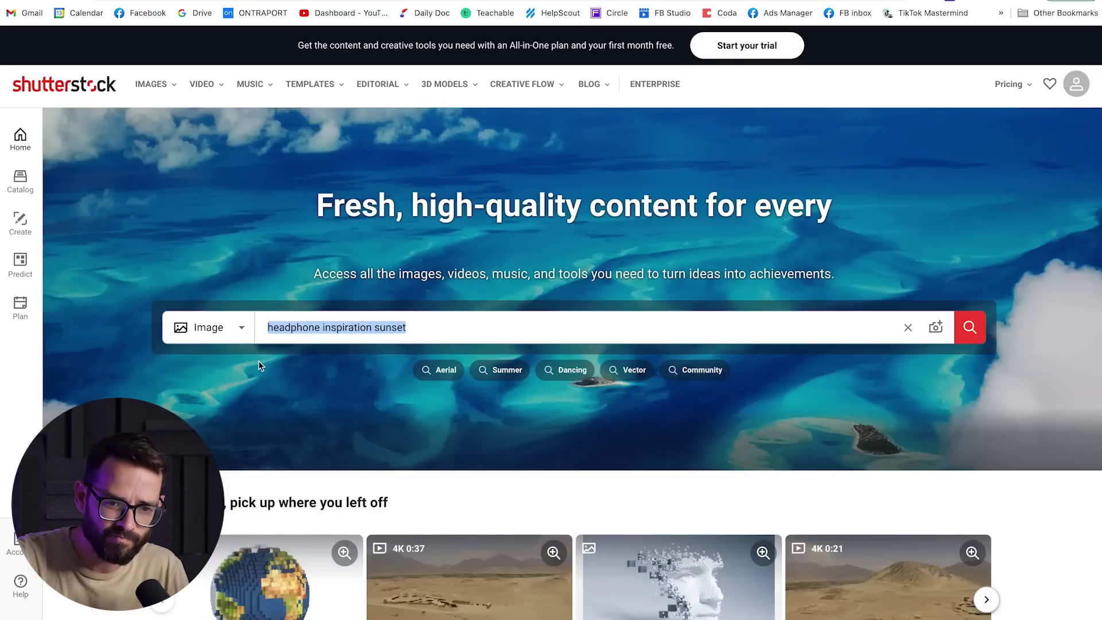
# Search Shutterstock images for "headphone inspiration sunset" and look through the results for a suitable hero photo.
pyautogui.click(520, 332)
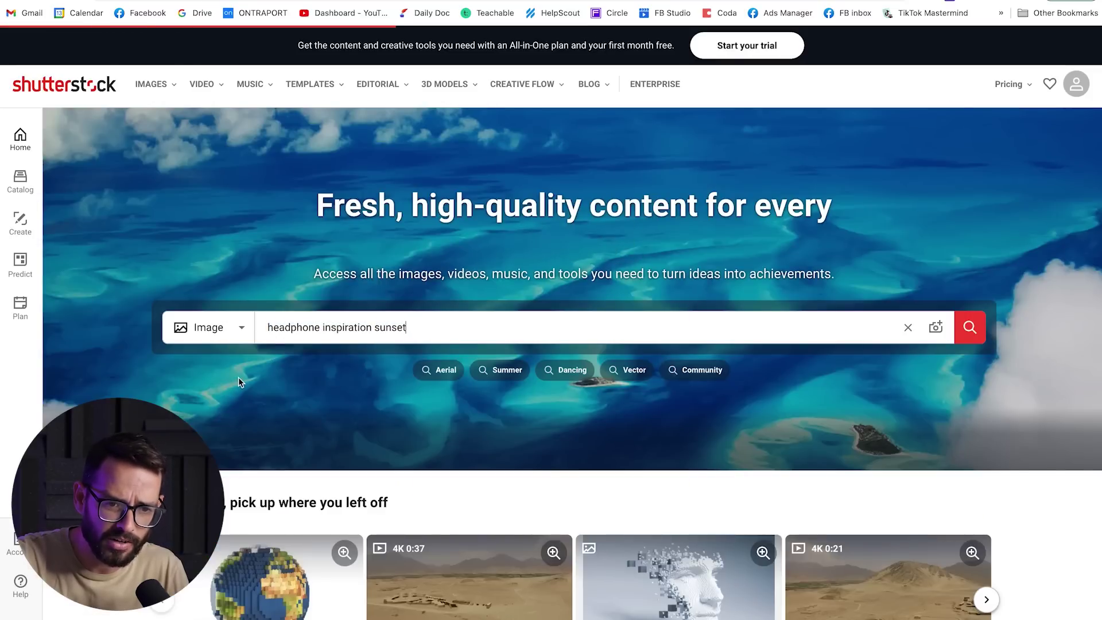
pyautogui.scroll(-3, 593, 186)
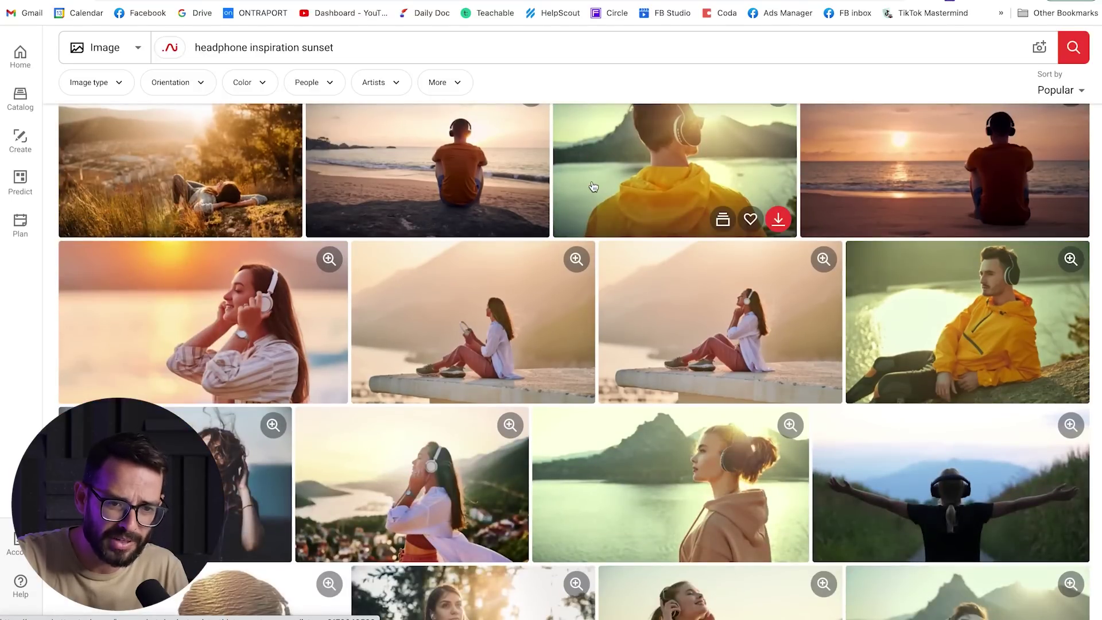
pyautogui.scroll(-3, 594, 187)
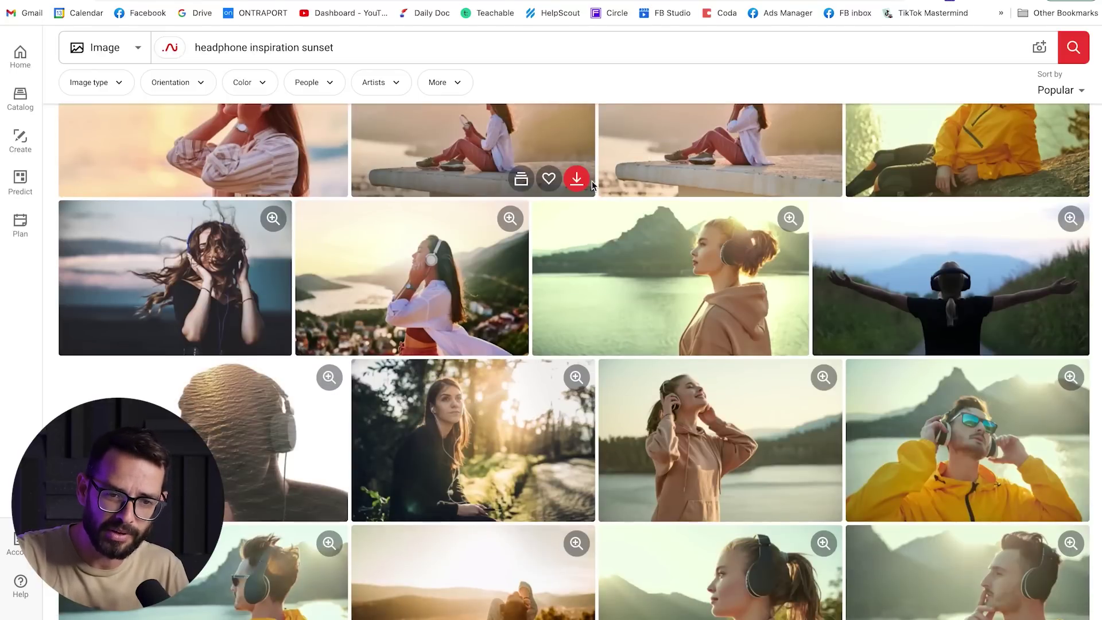
pyautogui.scroll(-2, 594, 187)
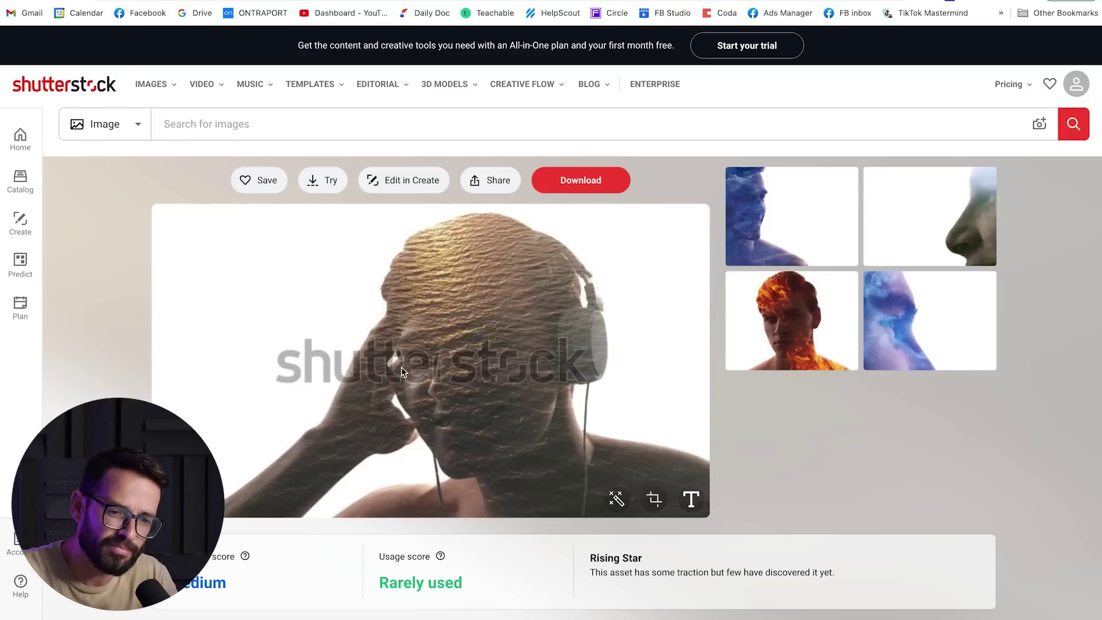
# Enlarge the preview of the double-exposure silhouette wearing headphones and copy the image.
pyautogui.click(401, 367)
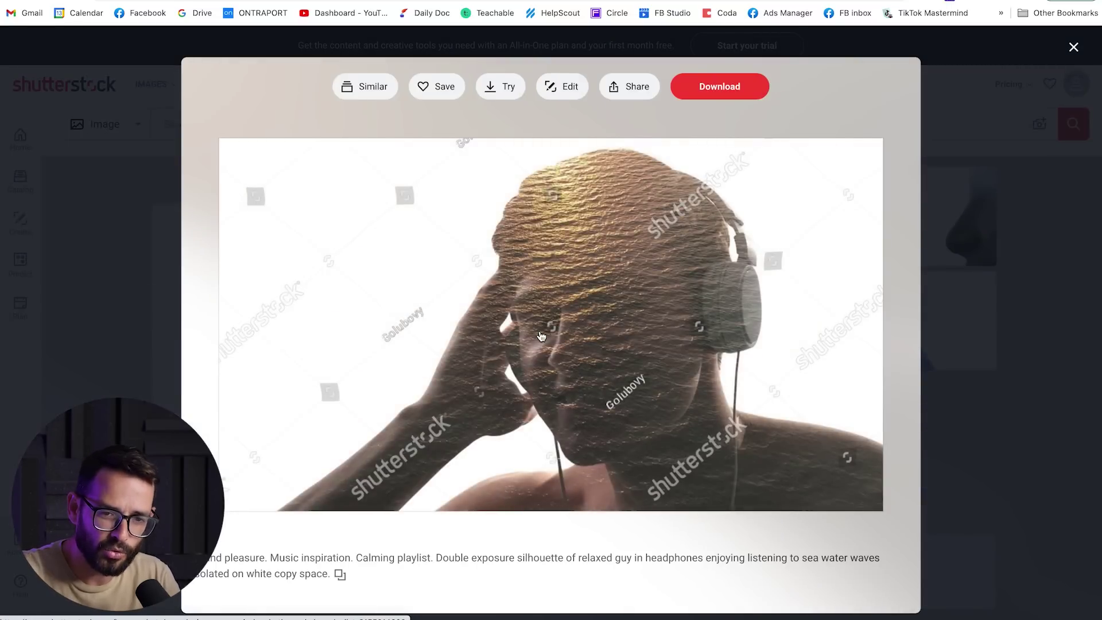
pyautogui.rightClick(542, 335)
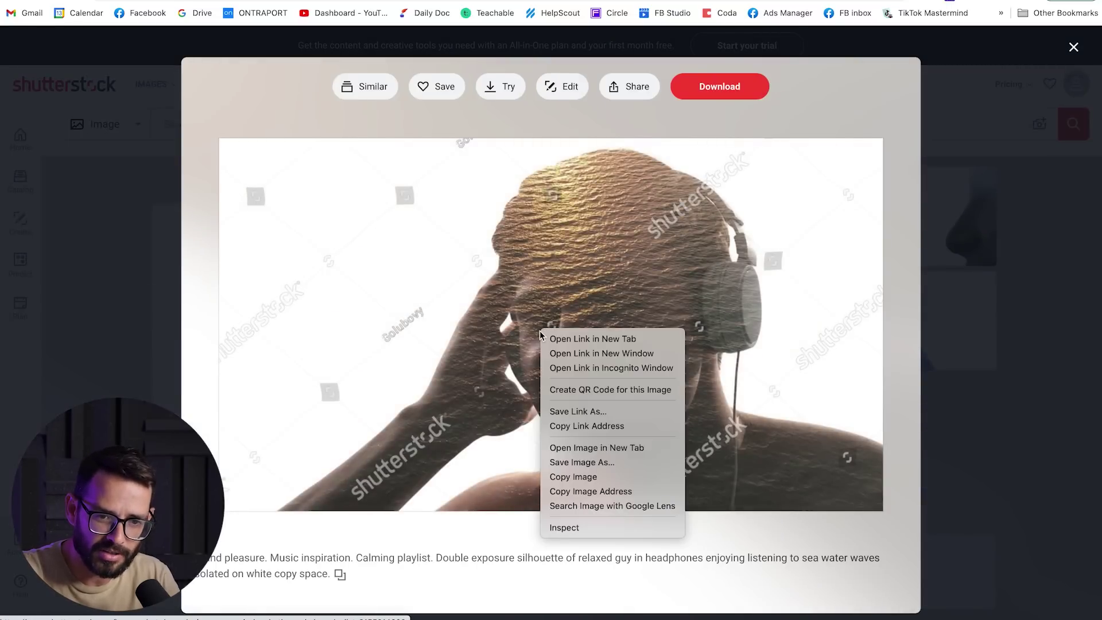
pyautogui.click(566, 475)
# Return to the Figma file and delete the family sunset photo from the Desktop - 2 hero.
pyautogui.press('super+Tab')
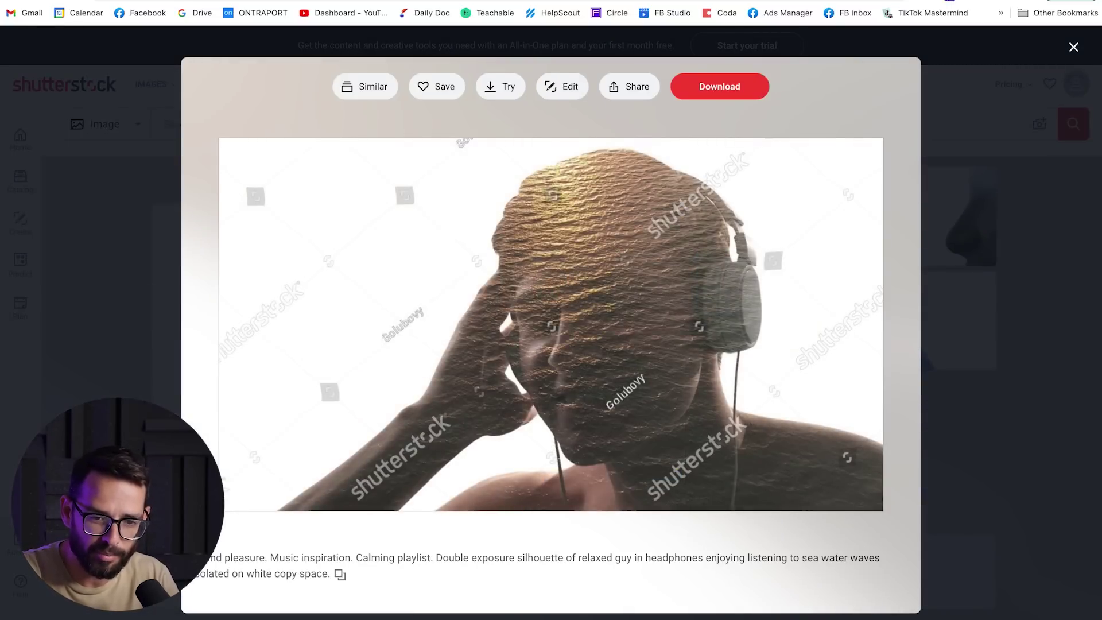
pyautogui.hotkey('ctrl', 'Tab')
pyautogui.press('-')
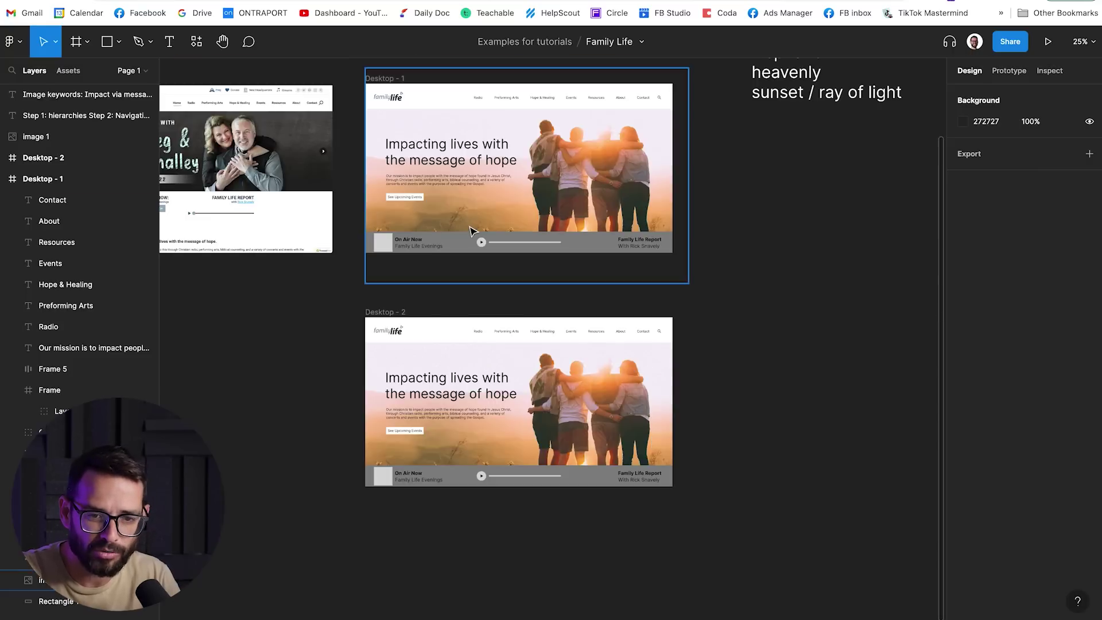
pyautogui.click(548, 363)
pyautogui.press('Delete')
# Paste the copied headphone silhouette into the Desktop - 2 frame and shift it slightly right, away from the headline.
pyautogui.click(381, 313)
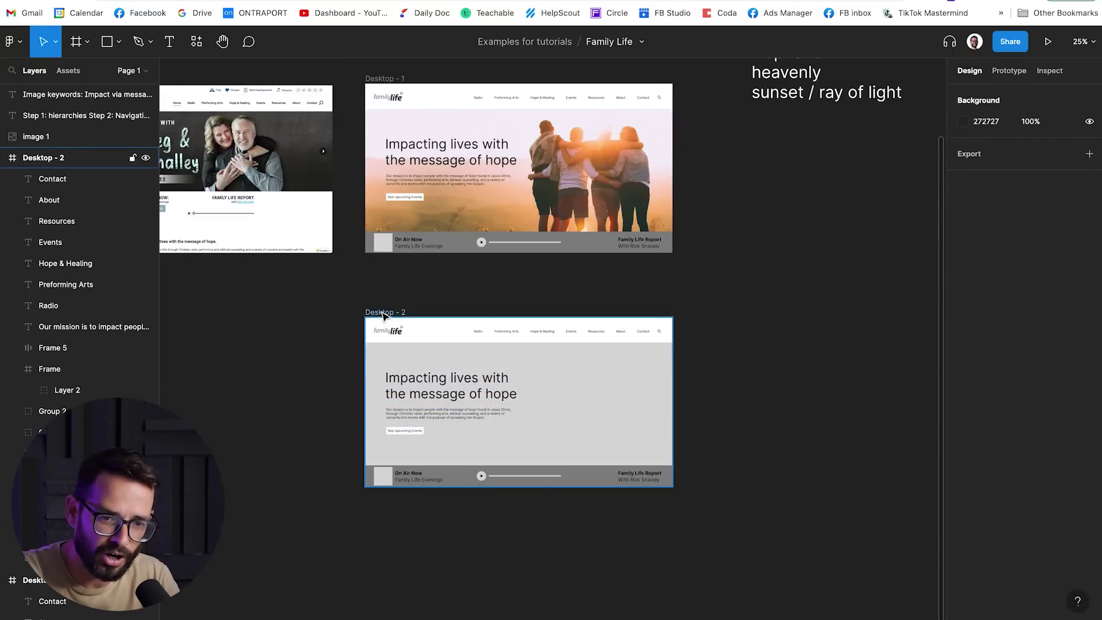
pyautogui.press('super+v')
pyautogui.scroll(5, 540, 405)
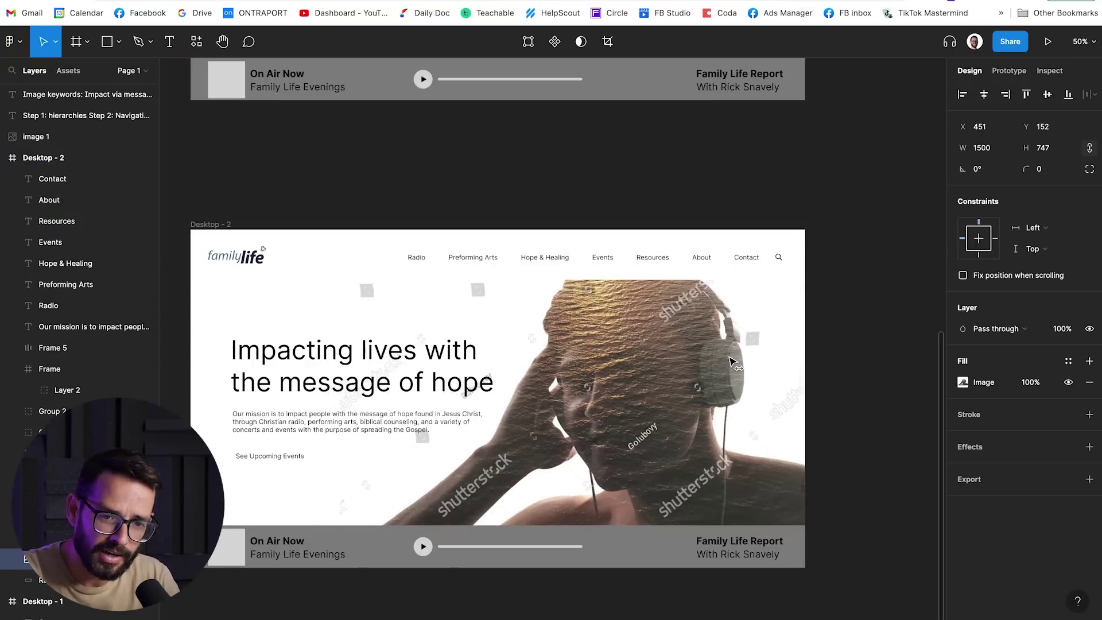
pyautogui.moveTo(737, 360); pyautogui.dragTo(752, 361)
pyautogui.click(878, 222)
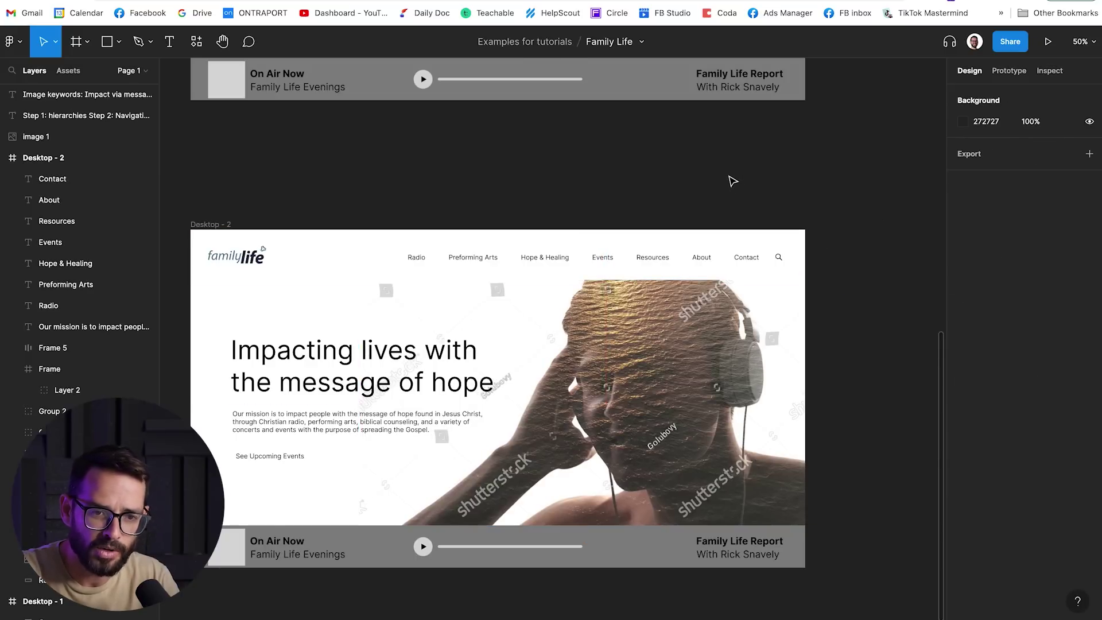
# Move the Desktop - 2 frame up to Y 730, closer beneath Desktop - 1.
pyautogui.hscroll(-3, 727, 199)
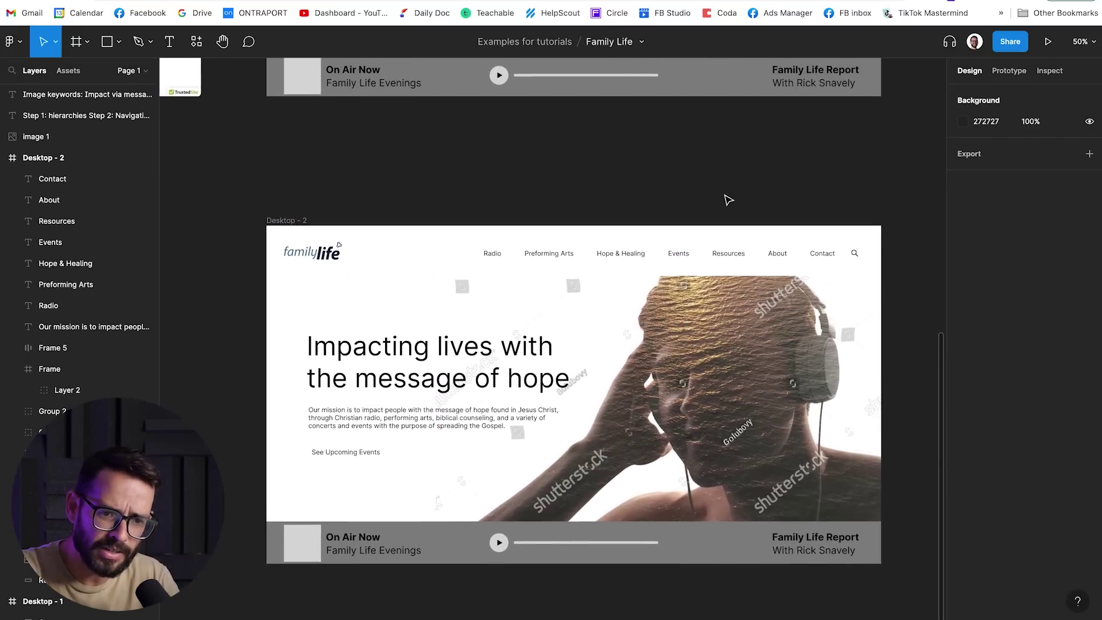
pyautogui.scroll(-5, 699, 265)
pyautogui.scroll(-1, 700, 269)
pyautogui.click(415, 372)
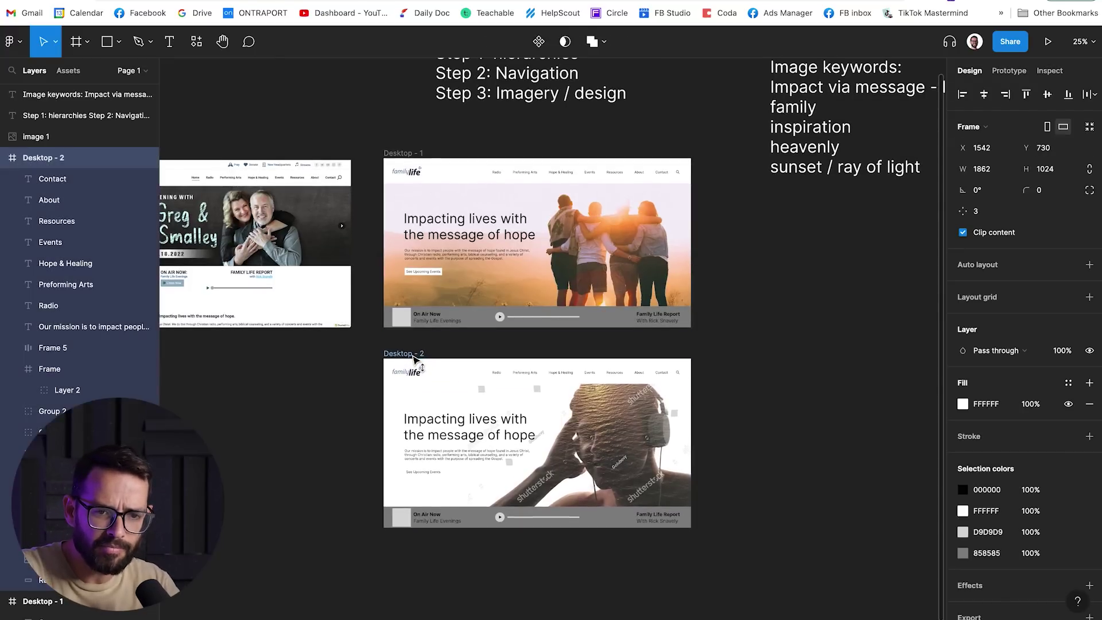
pyautogui.click(283, 417)
pyautogui.scroll(-1, 285, 418)
pyautogui.hscroll(1, 285, 417)
pyautogui.scroll(-1, 285, 417)
pyautogui.hscroll(1, 285, 417)
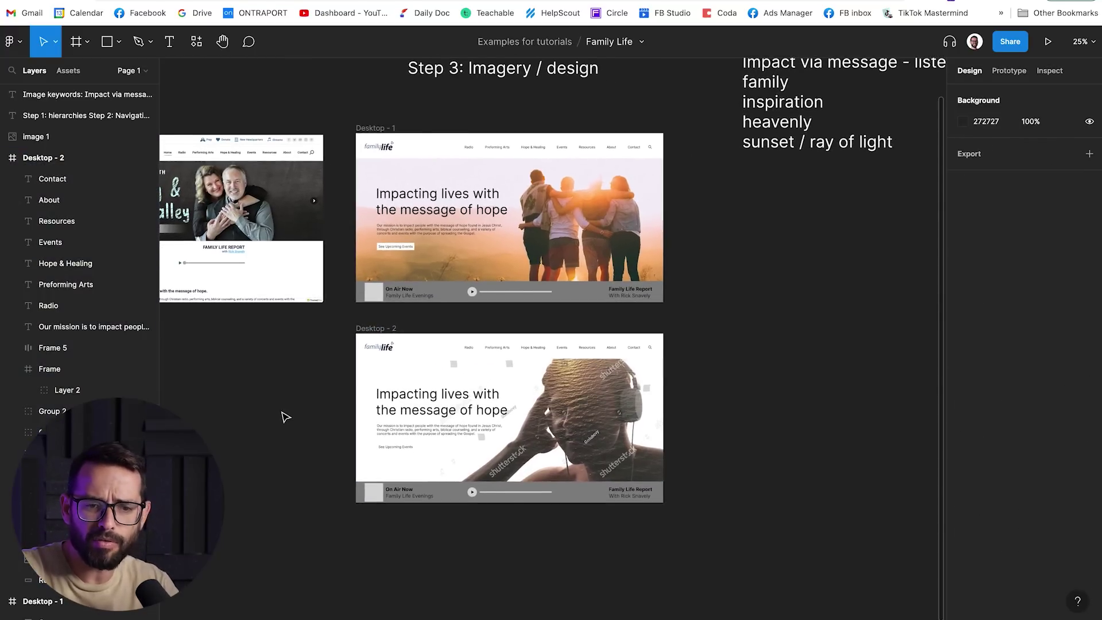
# Compare the Desktop - 1 and Desktop - 2 hero designs with the screenshot of the original Family Life homepage.
pyautogui.hotkey('ctrl', '=')
pyautogui.scroll(-1, 285, 418)
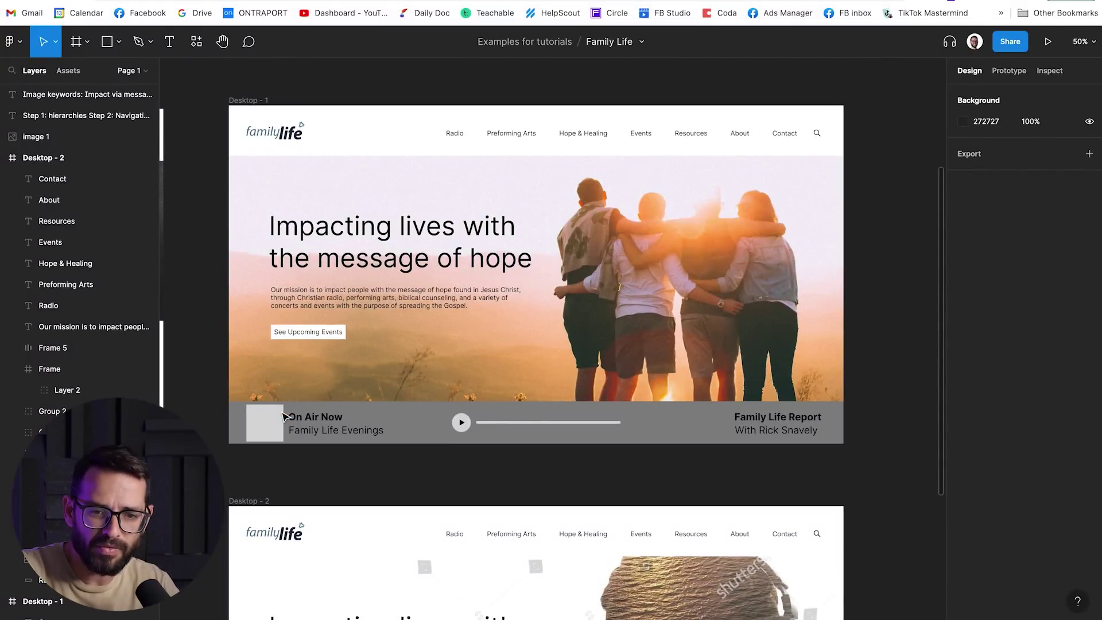
pyautogui.scroll(-10, 284, 417)
pyautogui.hscroll(-1, 285, 416)
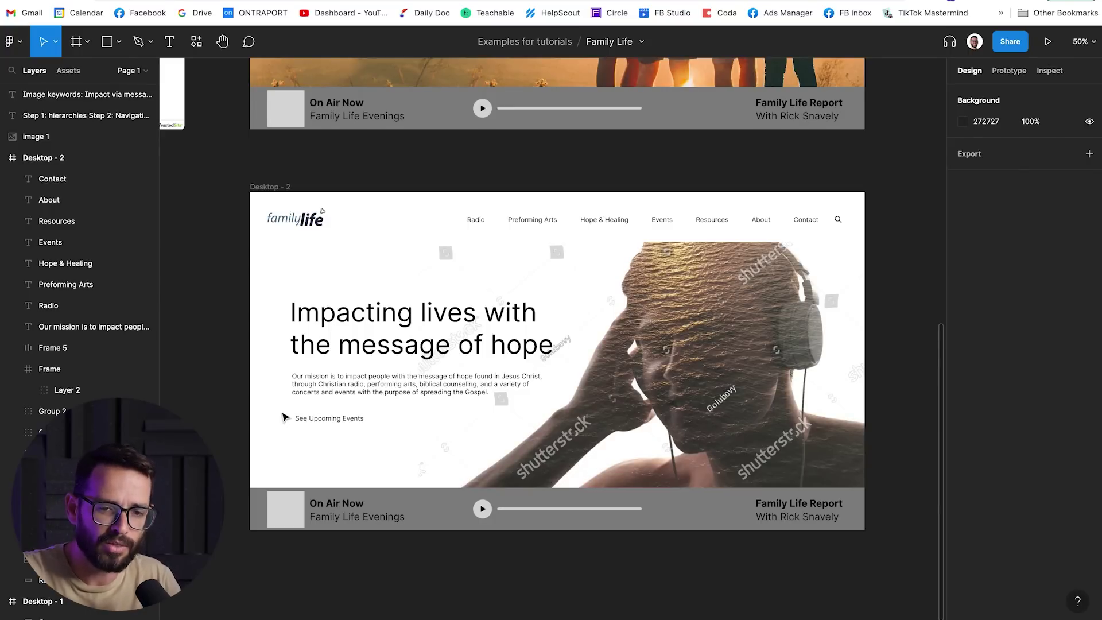
pyautogui.scroll(1, 285, 417)
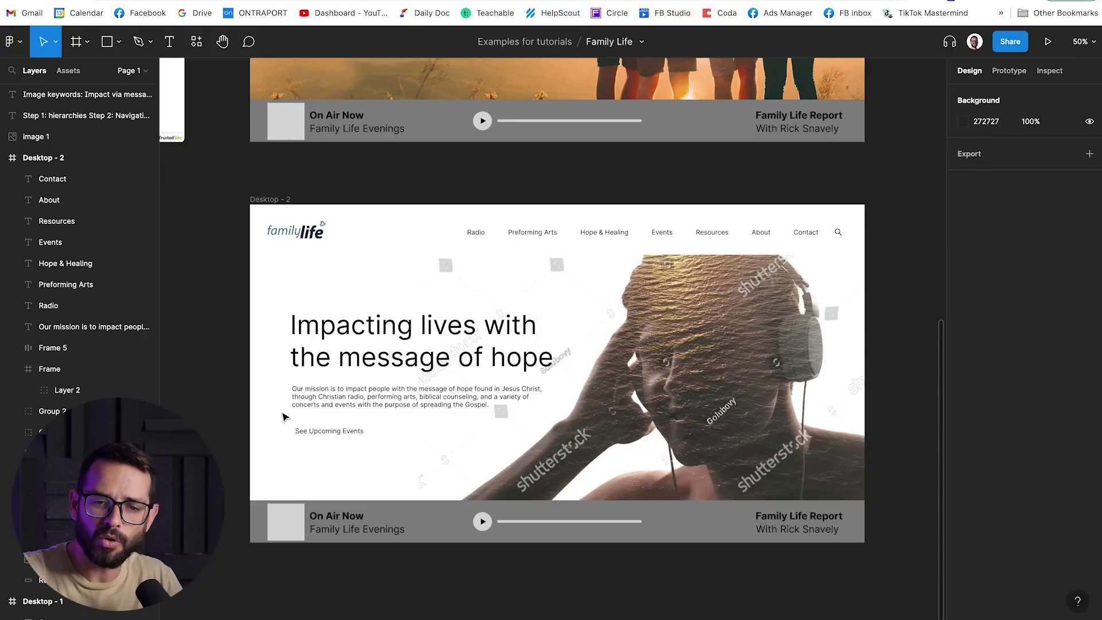
pyautogui.scroll(11, 284, 416)
pyautogui.scroll(-13, 285, 417)
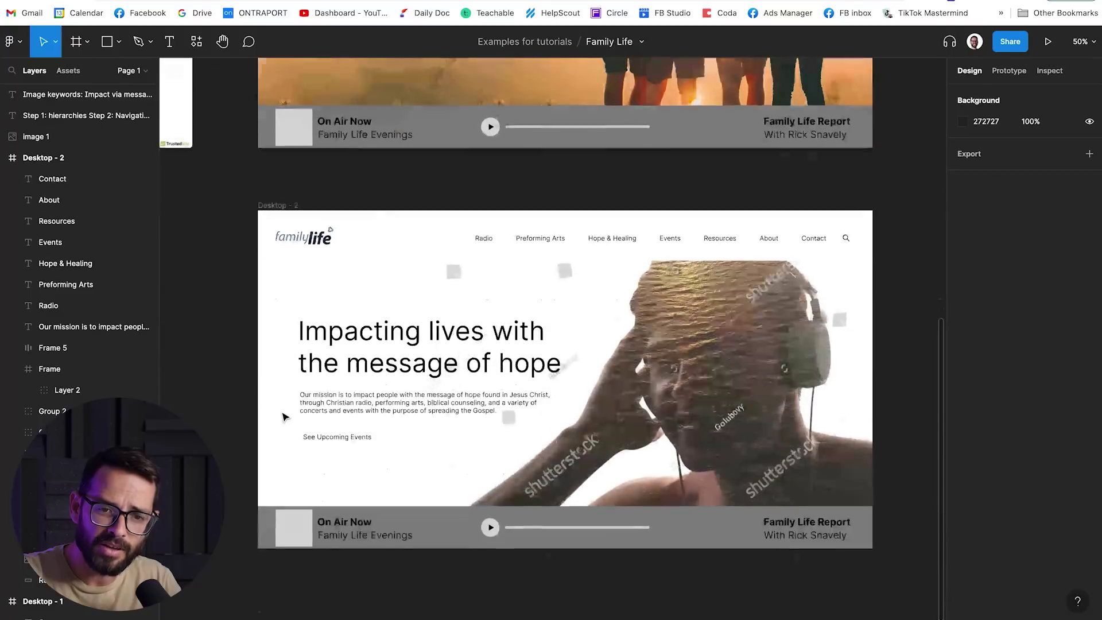
pyautogui.hscroll(-9, 285, 417)
pyautogui.scroll(10, 284, 416)
pyautogui.hscroll(-5, 284, 417)
pyautogui.hscroll(-7, 284, 416)
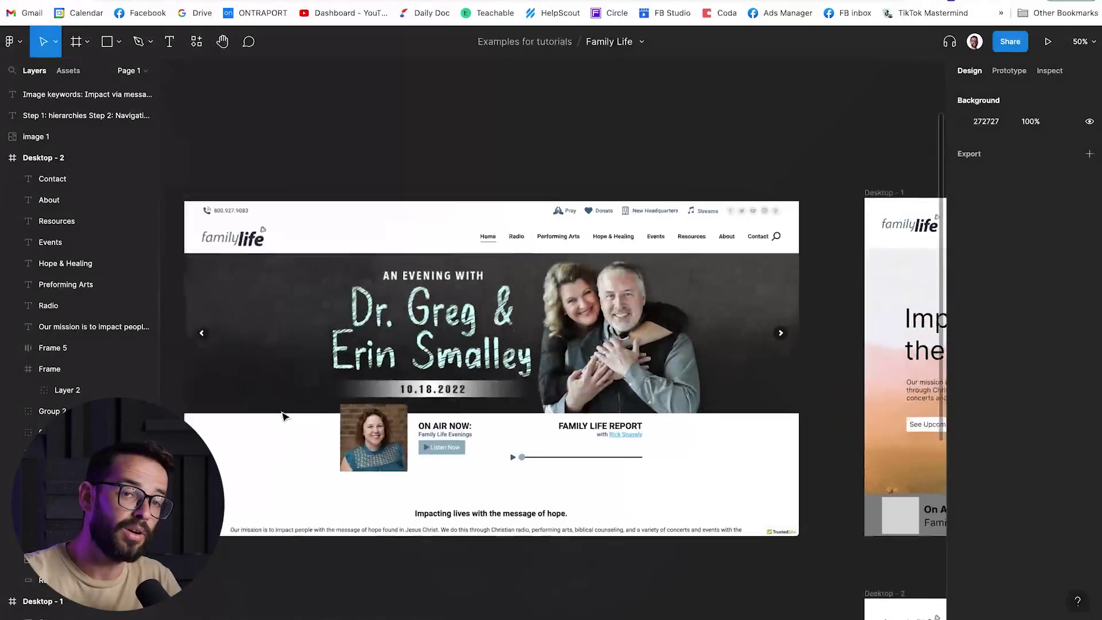
pyautogui.scroll(1, 285, 417)
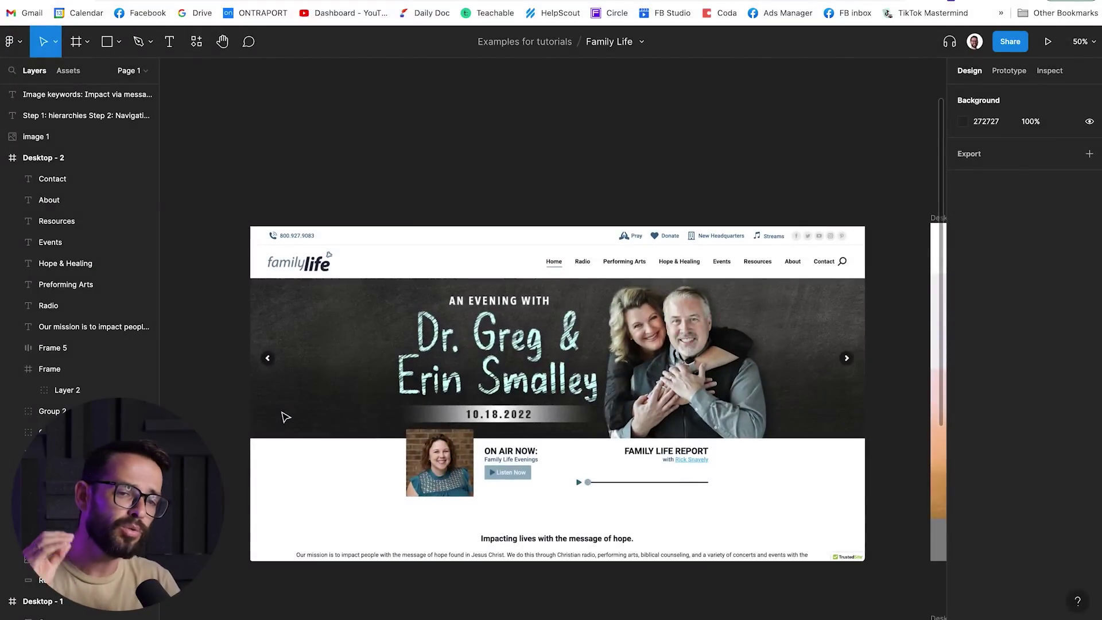
pyautogui.hscroll(20, 285, 418)
pyautogui.hscroll(-19, 285, 417)
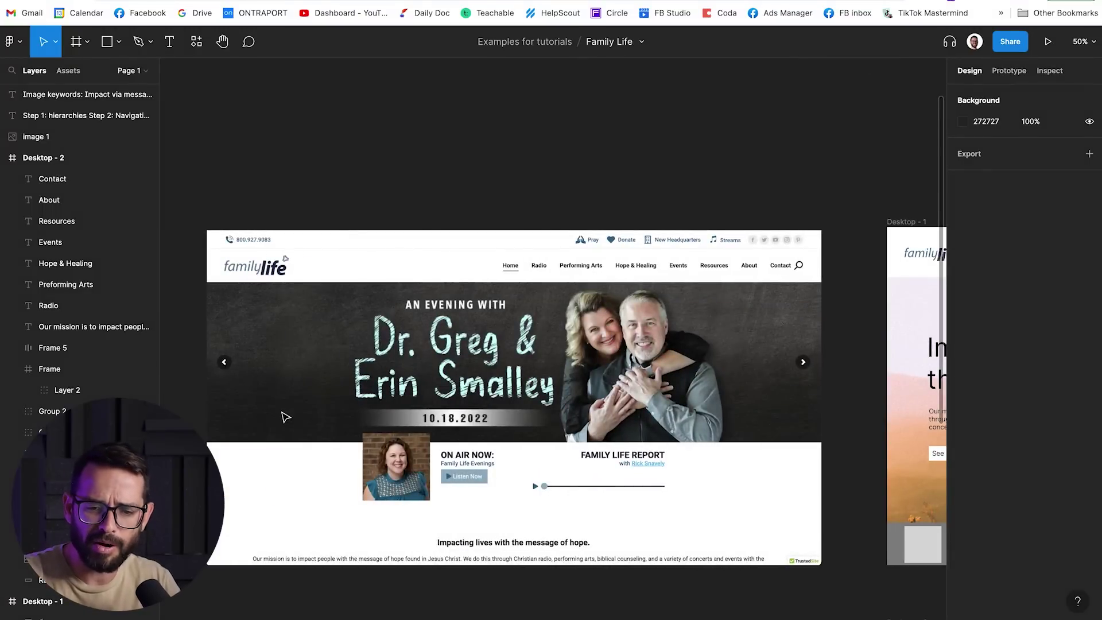
pyautogui.hscroll(20, 285, 418)
pyautogui.scroll(-7, 285, 417)
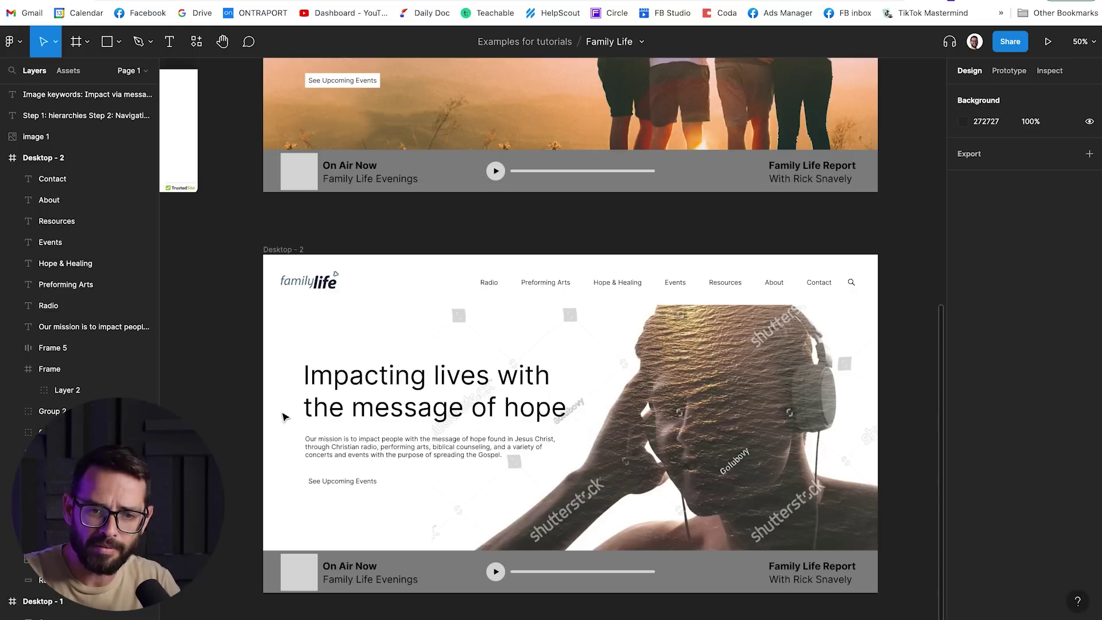
# Duplicate the Desktop - 2 frame and place the copy beside Desktop - 1, level with it.
pyautogui.scroll(-5, 285, 417)
pyautogui.click(285, 409)
pyautogui.moveTo(284, 408); pyautogui.dragTo(715, 182)
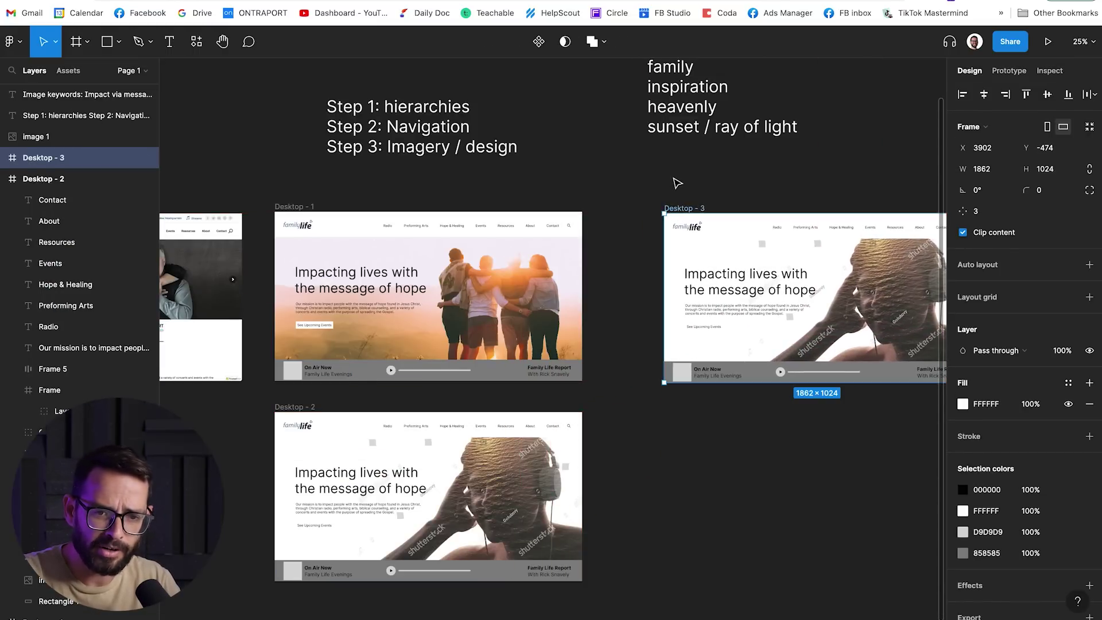
pyautogui.click(677, 183)
pyautogui.scroll(2, 676, 182)
pyautogui.scroll(5, 676, 182)
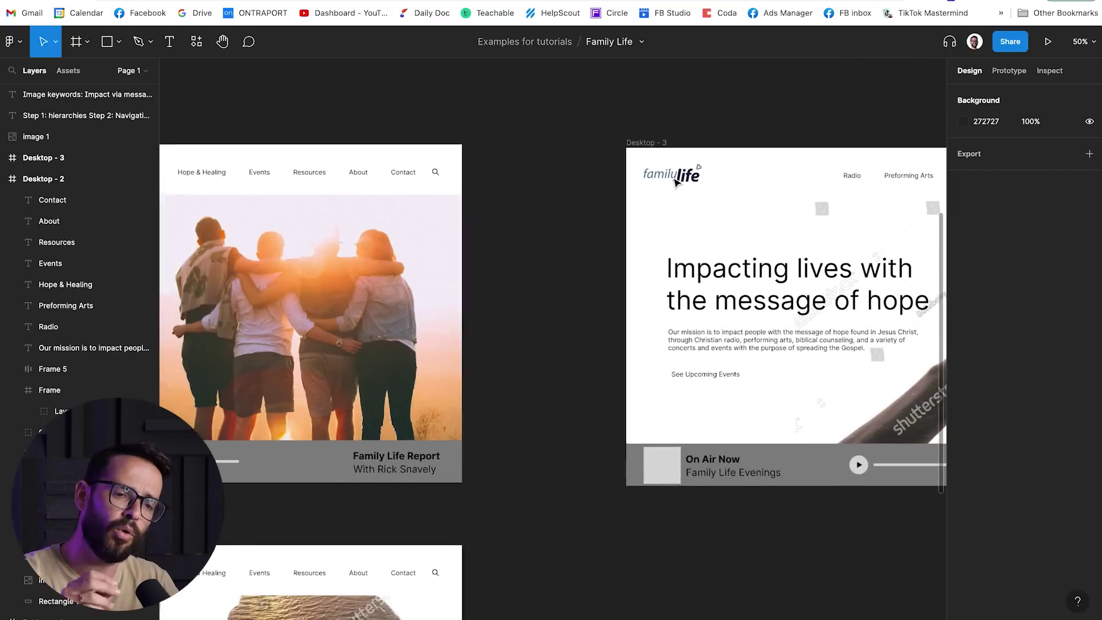
# Copy the familylife logo image from the live Family Life website and open a blank browser tab.
pyautogui.hscroll(2, 675, 180)
pyautogui.hscroll(-6, 676, 181)
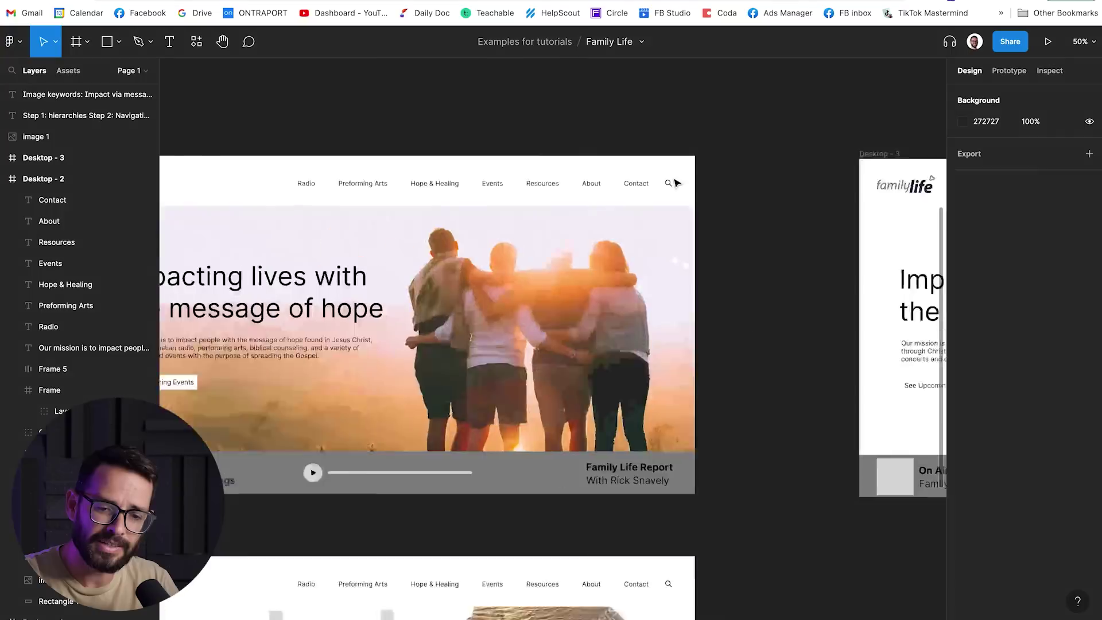
pyautogui.hscroll(-10, 676, 183)
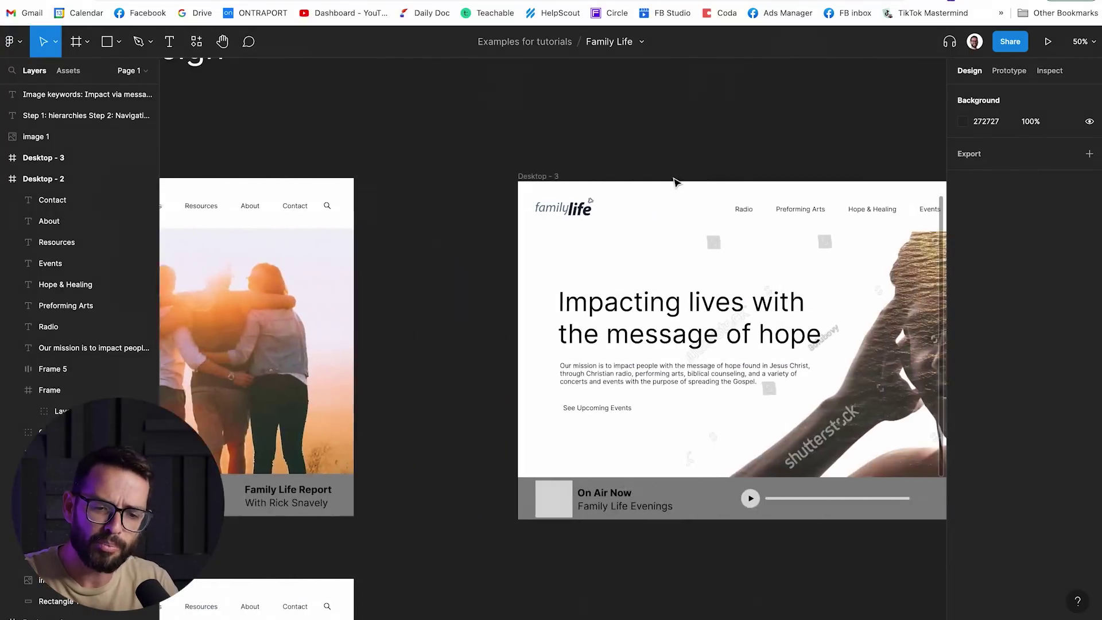
pyautogui.hscroll(2, 541, 218)
pyautogui.click(541, 217)
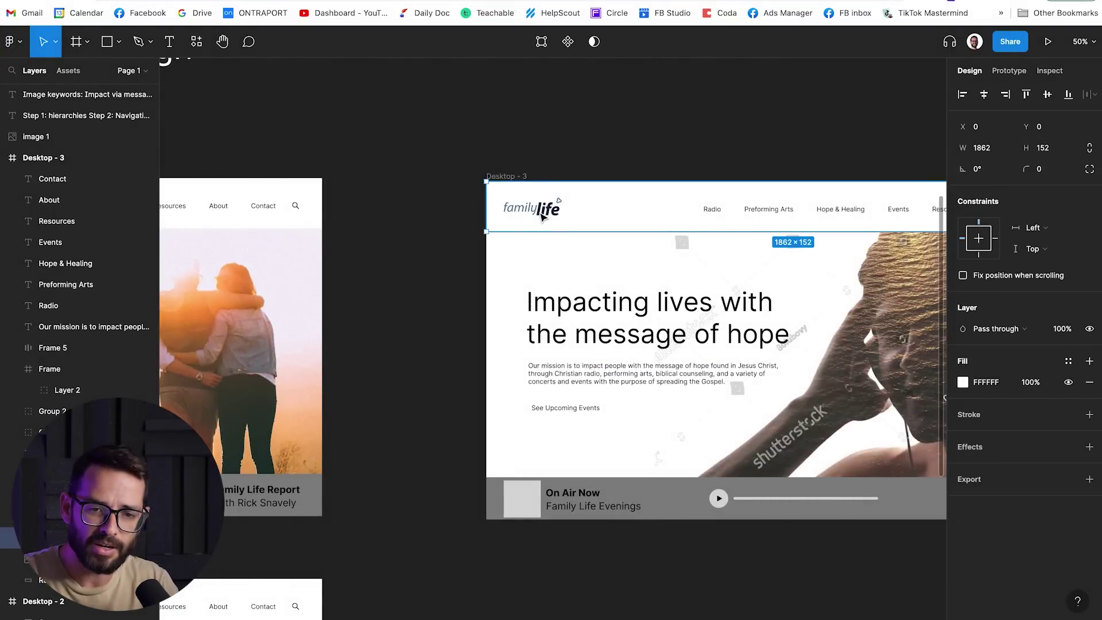
pyautogui.click(541, 217)
pyautogui.hotkey('ctrl', 'Tab')
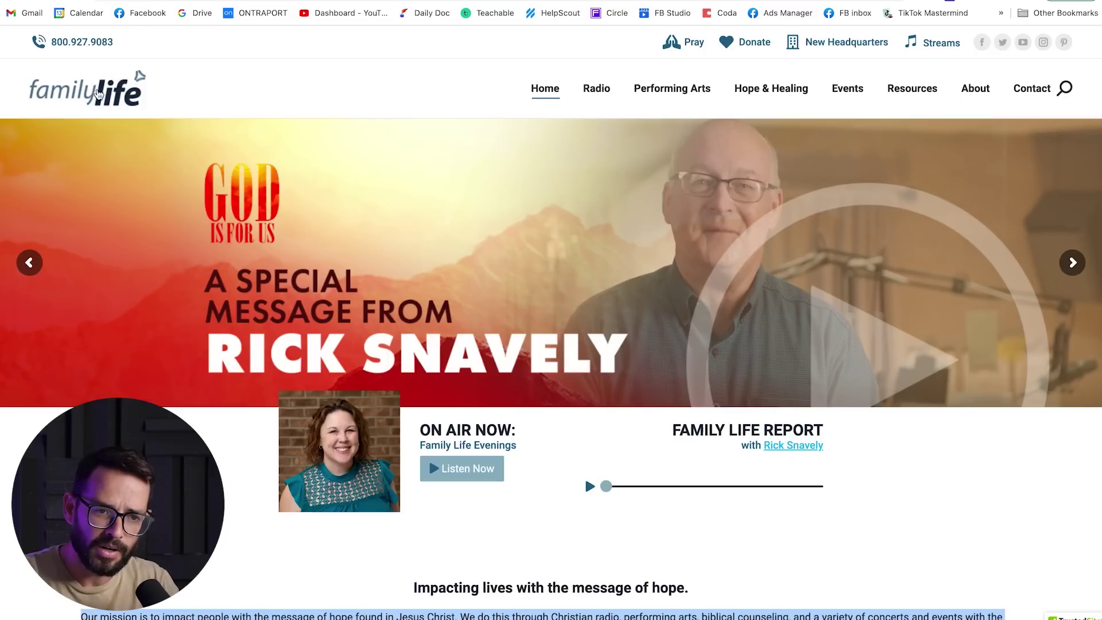
pyautogui.rightClick(98, 89)
pyautogui.click(138, 235)
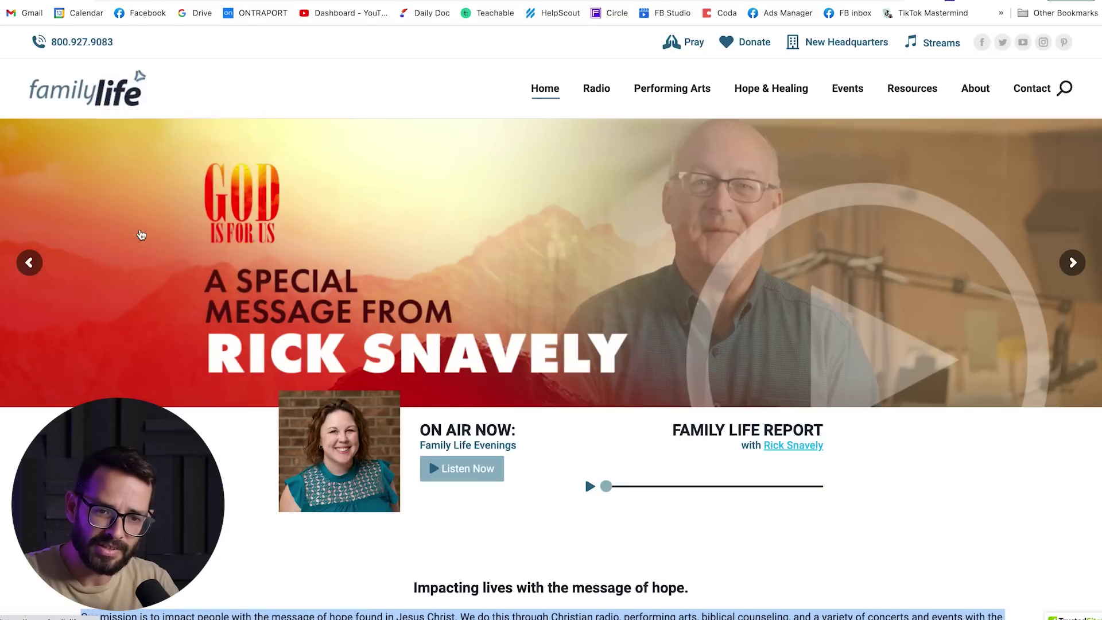
pyautogui.hotkey('ctrl', 't')
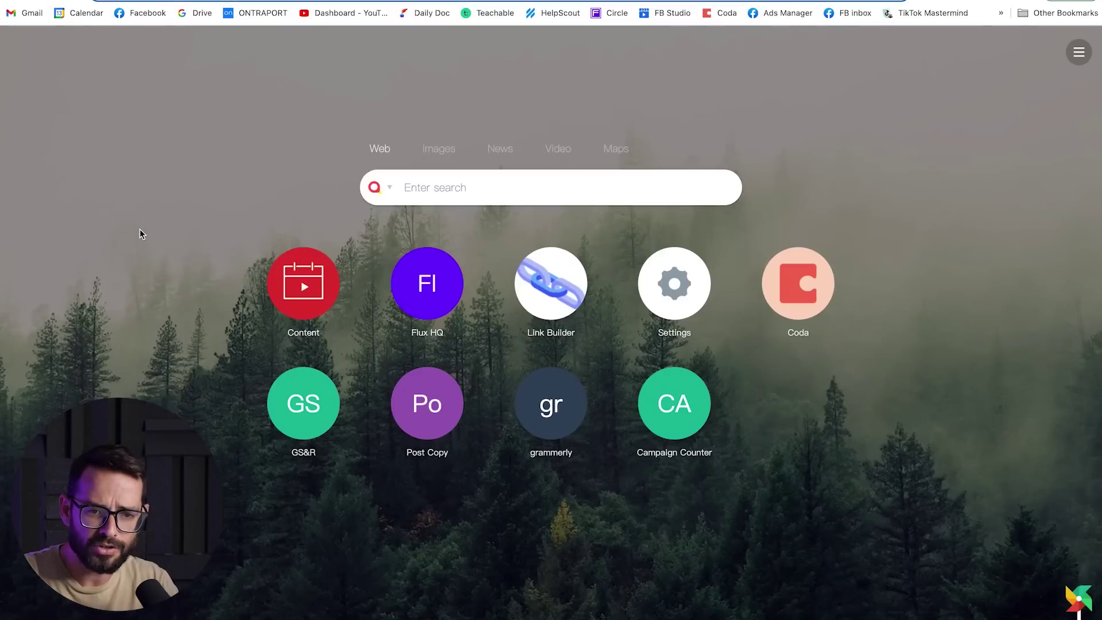
# Switch to Photoshop, create a new 176 × 57 px document and paste the copied logo into it.
pyautogui.press('super+Tab')
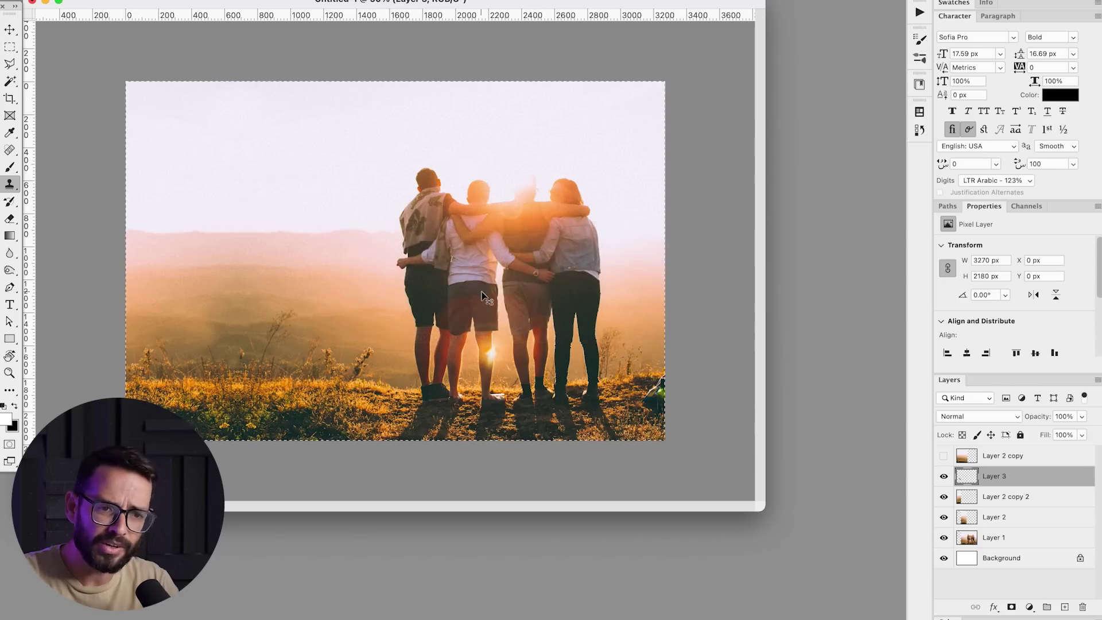
pyautogui.press('super+n')
pyautogui.press('Return')
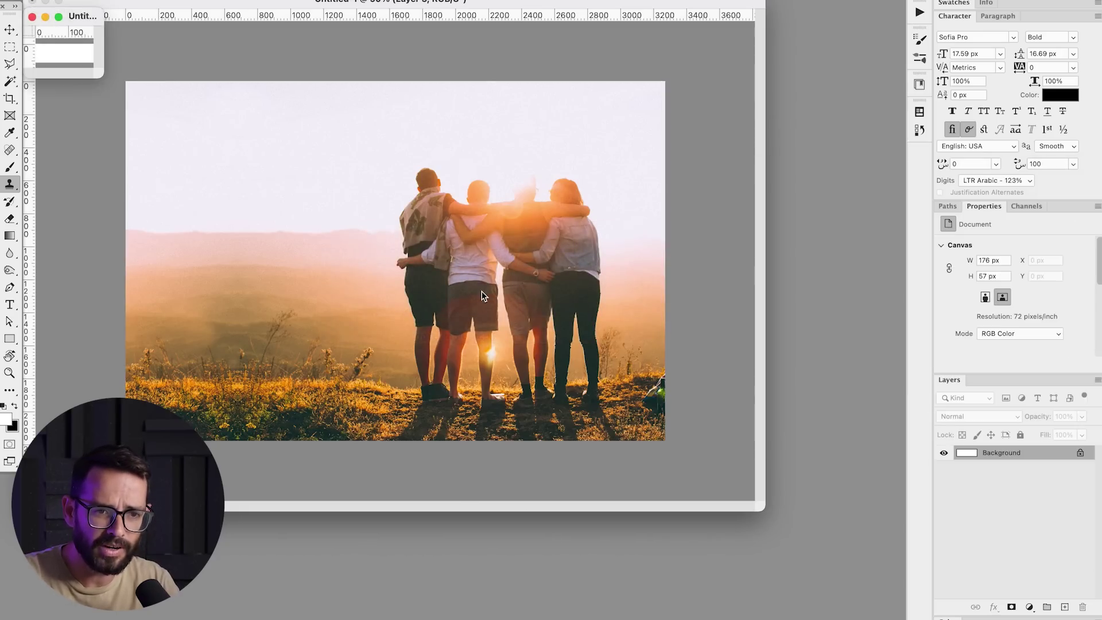
pyautogui.press('super+v')
pyautogui.press('Return')
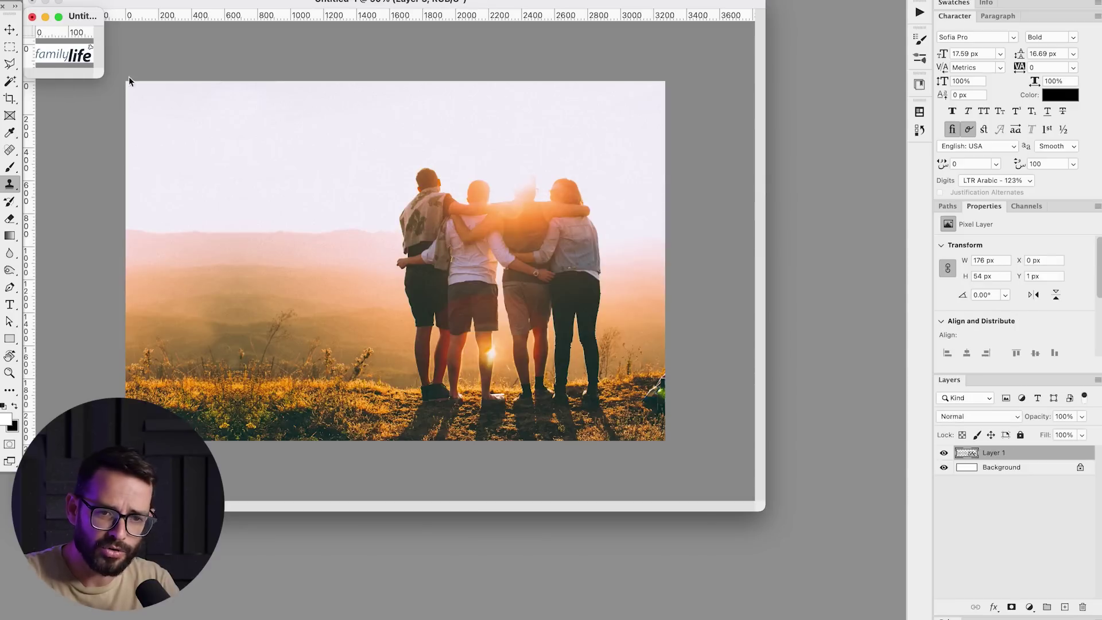
# Crop the logo down to just the word "family" and export it to the Desktop as the high-quality JPEG family.jpg.
pyautogui.moveTo(100, 69); pyautogui.dragTo(825, 475)
pyautogui.press('super+plus')
pyautogui.press('super+plus')
pyautogui.press('super+plus')
pyautogui.press('super+plus')
pyautogui.press('super+plus')
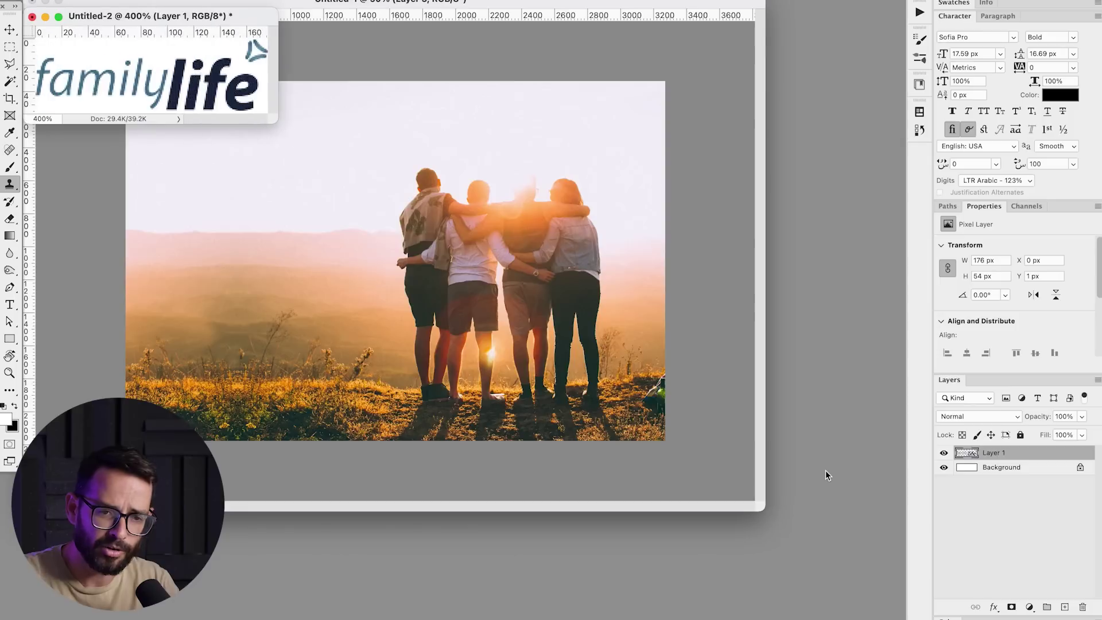
pyautogui.press('f')
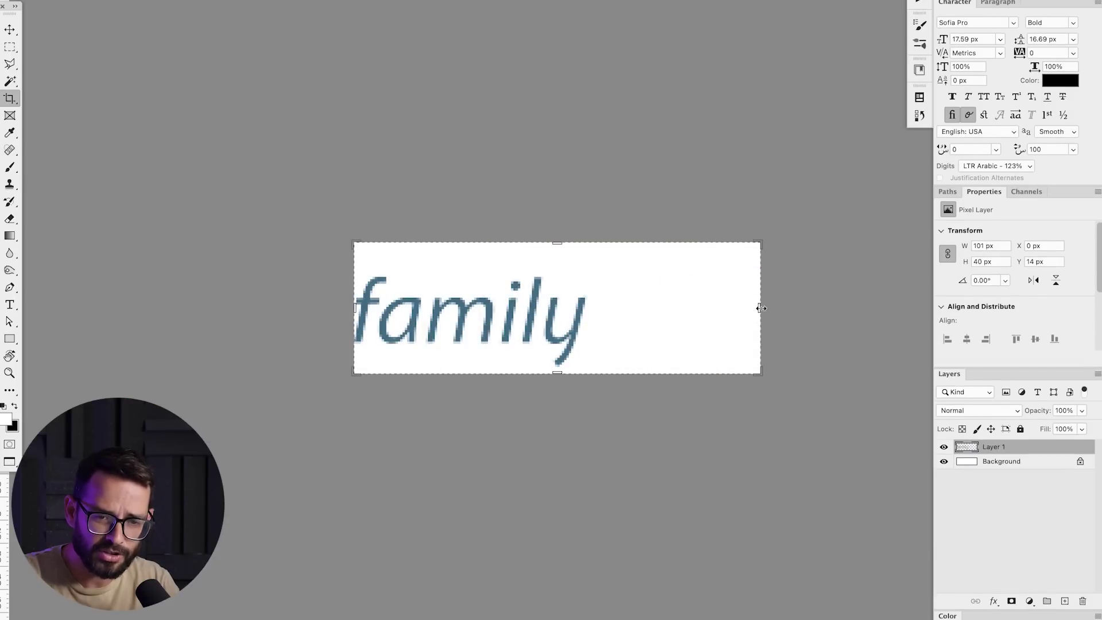
pyautogui.press('c')
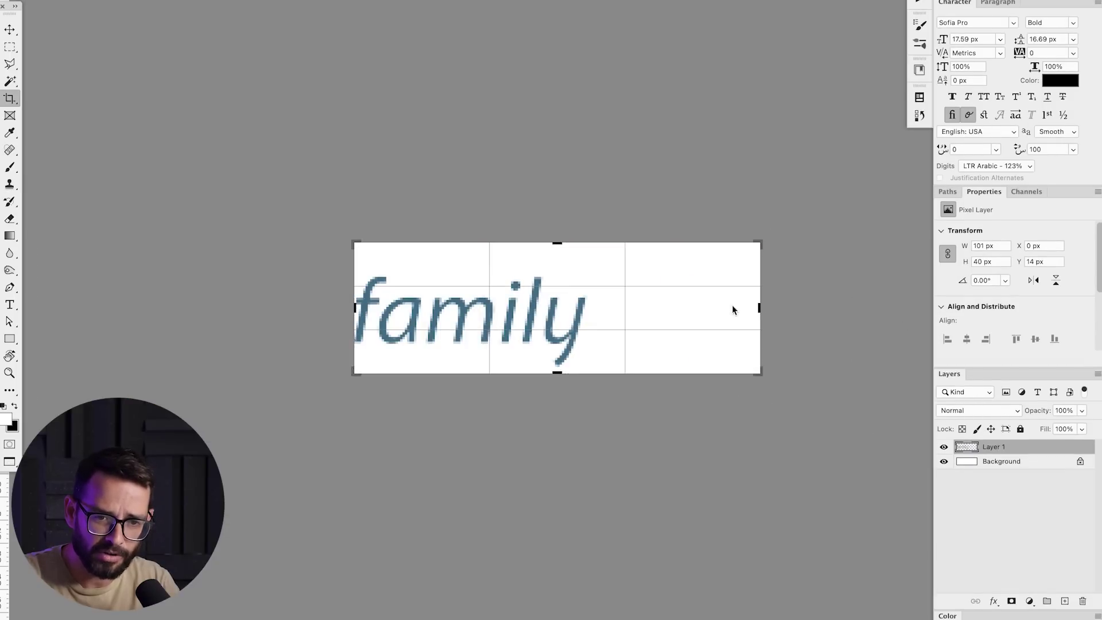
pyautogui.moveTo(759, 308); pyautogui.dragTo(669, 314)
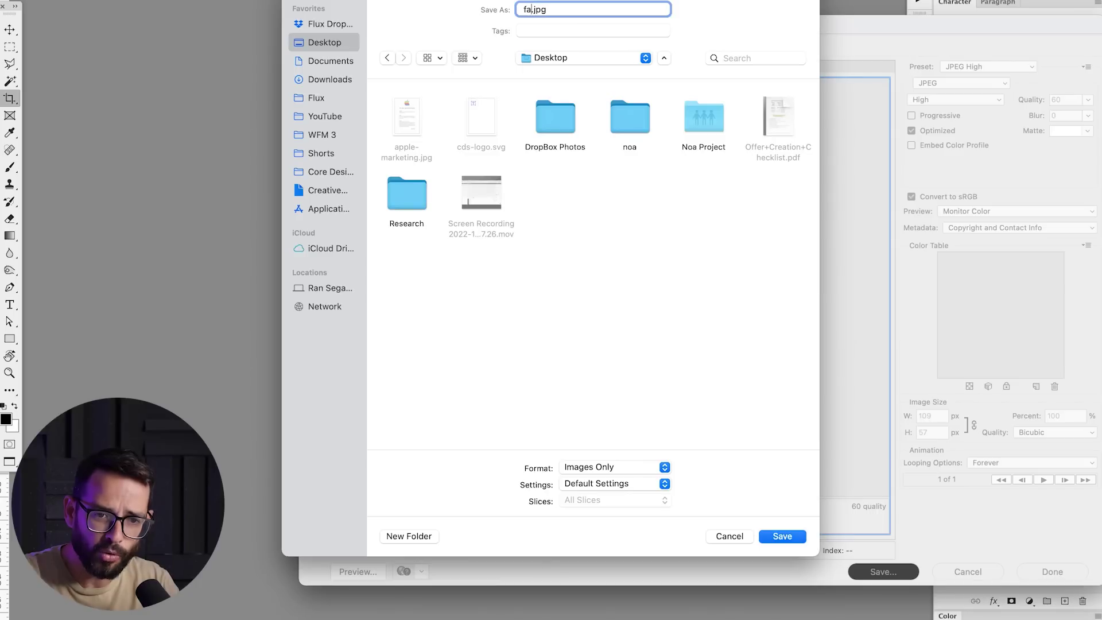
pyautogui.write('mily')
pyautogui.press('Return')
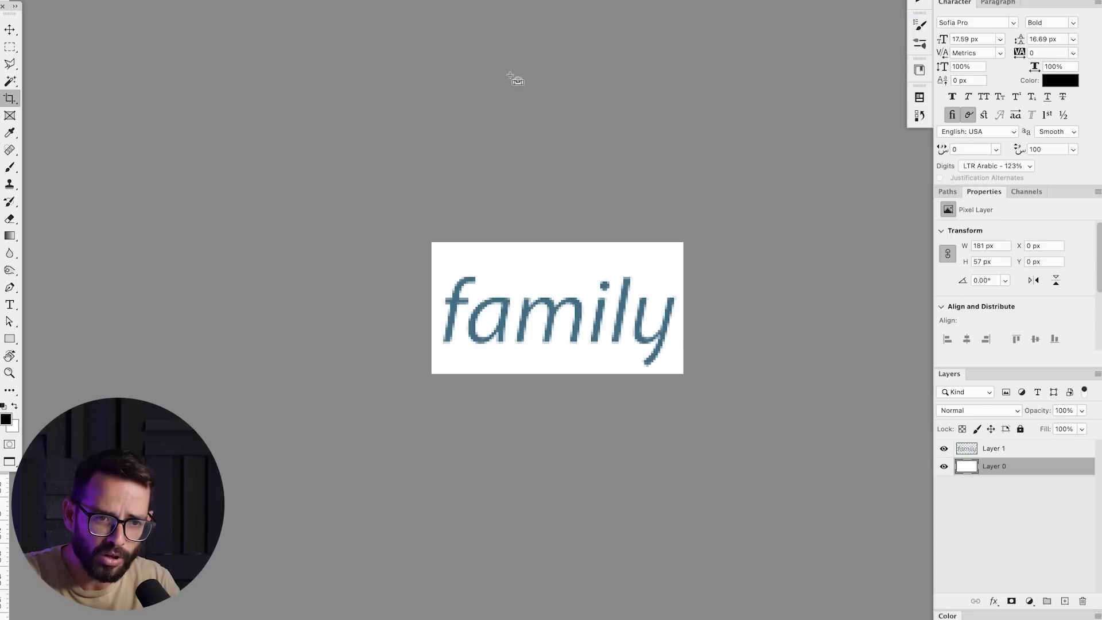
# Switch back to the browser, search Google for "whats the font" and open the WhatTheFont page on MyFonts.
pyautogui.press('super+Tab')
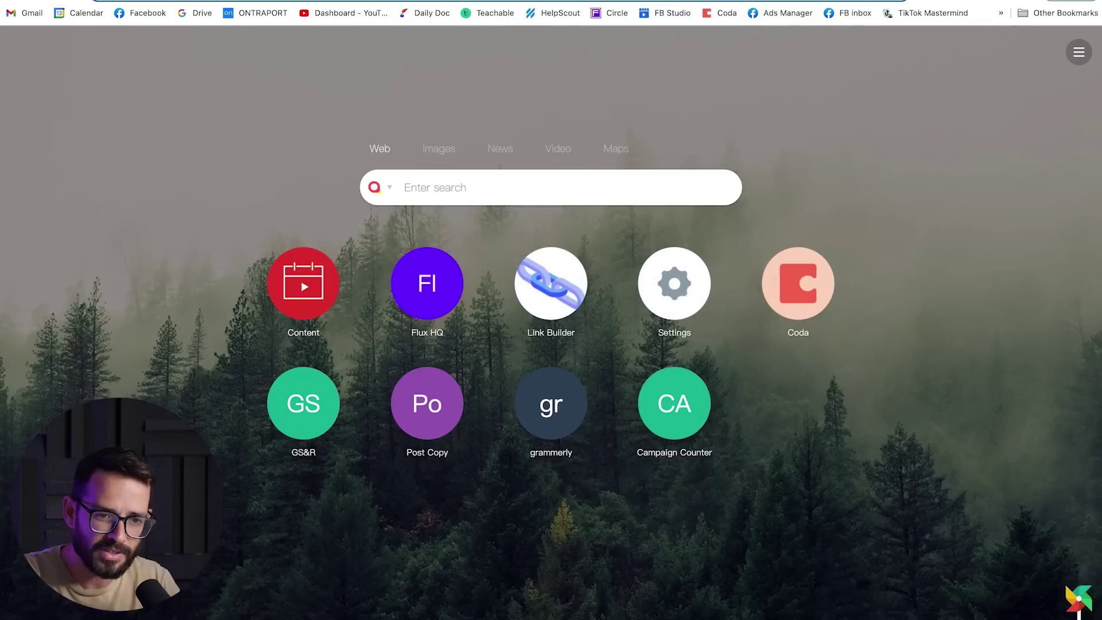
pyautogui.press('super+l')
pyautogui.write('whats the')
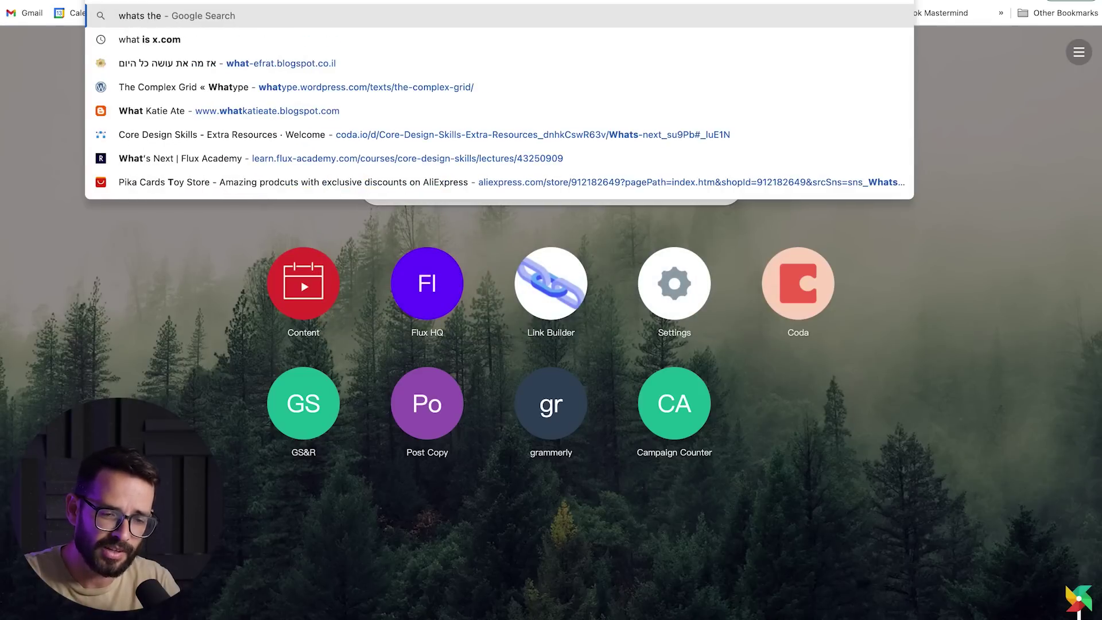
pyautogui.write(' font')
pyautogui.press('Return')
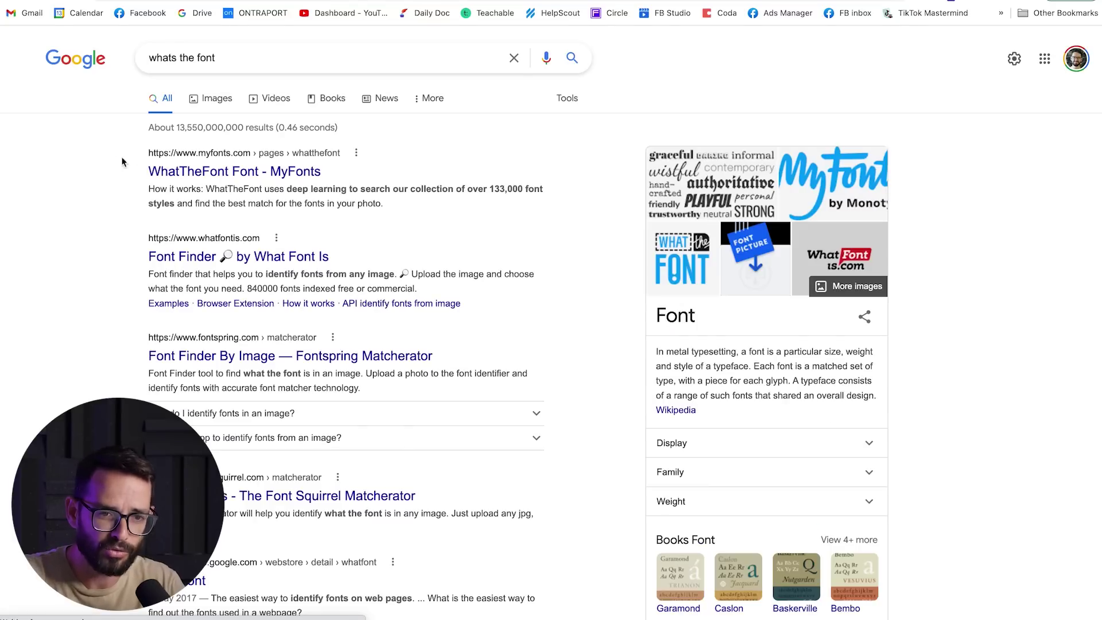
pyautogui.click(175, 172)
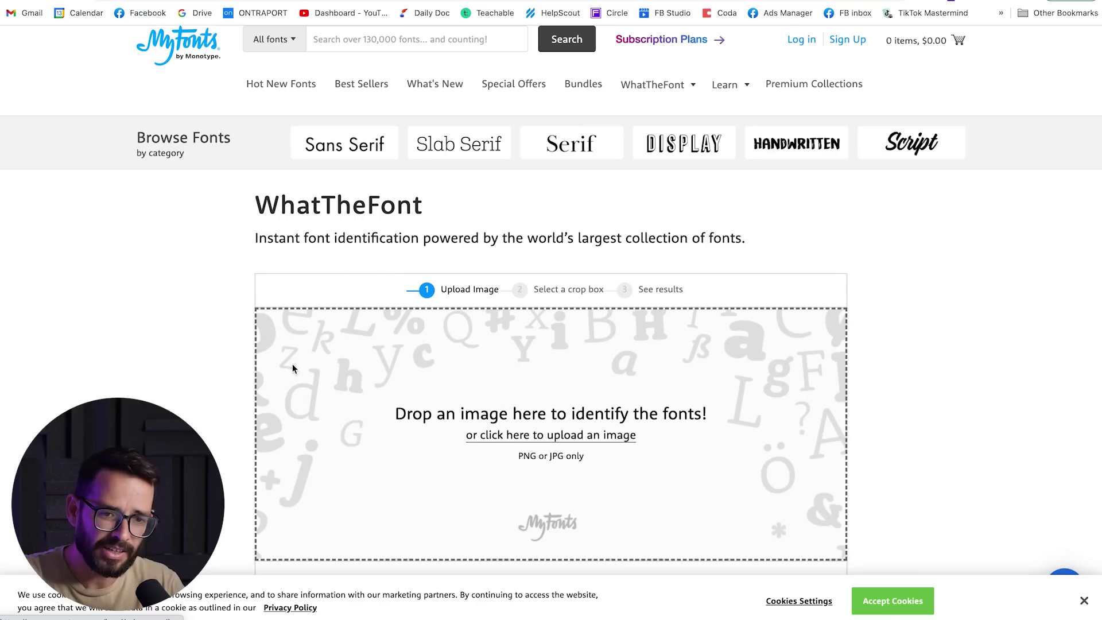
# Upload family.jpg to WhatTheFont, identify the font in the selected crop box and dismiss the sign-up offer.
pyautogui.click(292, 367)
pyautogui.doubleClick(595, 207)
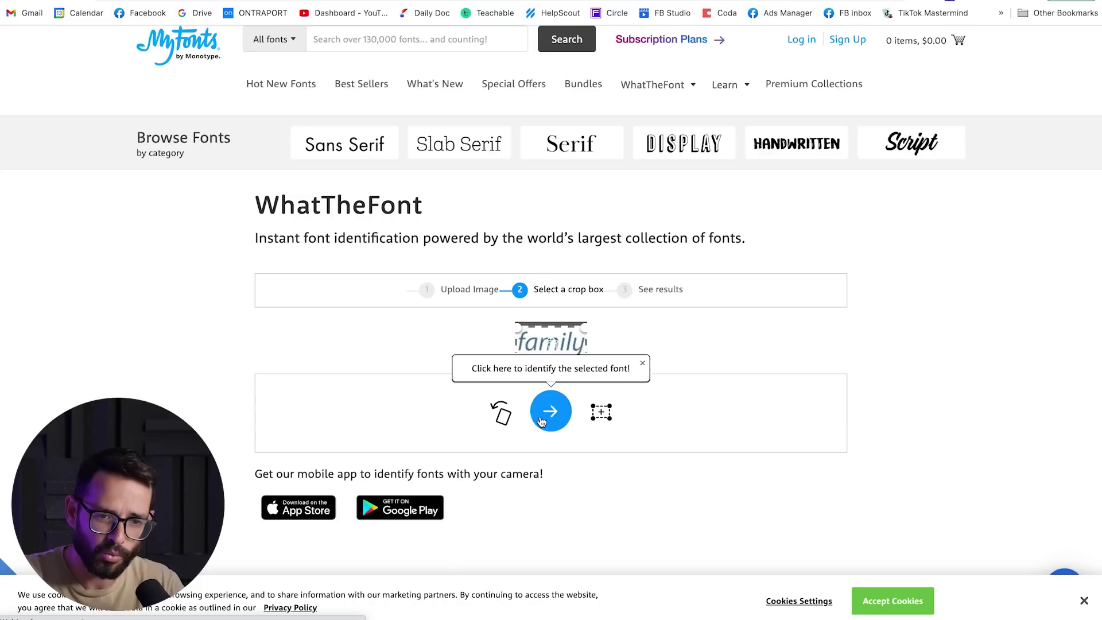
pyautogui.click(551, 411)
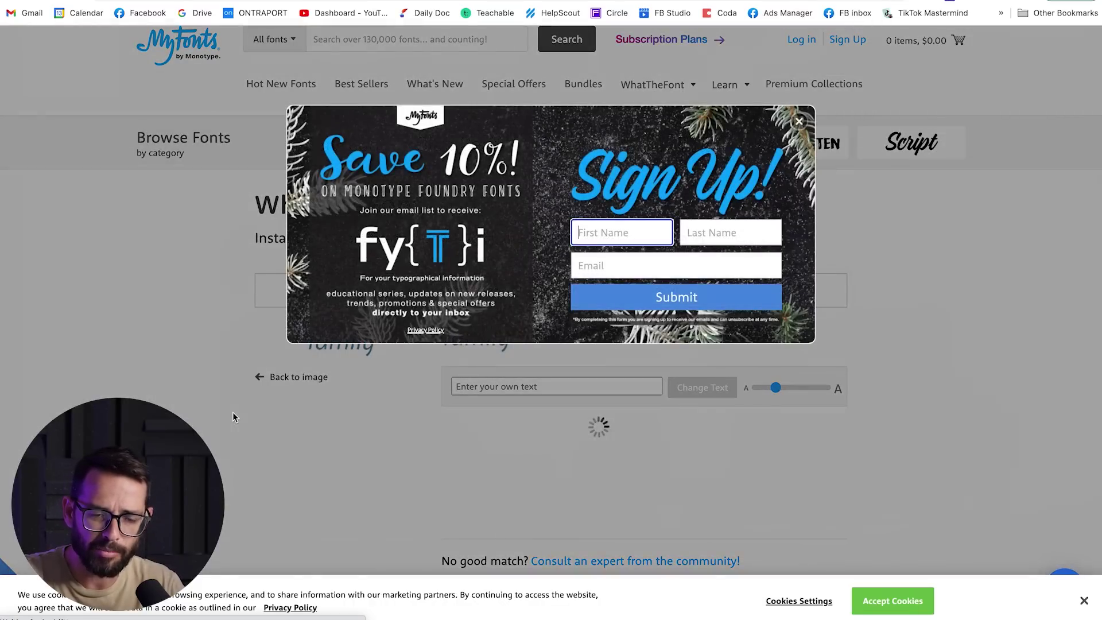
pyautogui.click(799, 123)
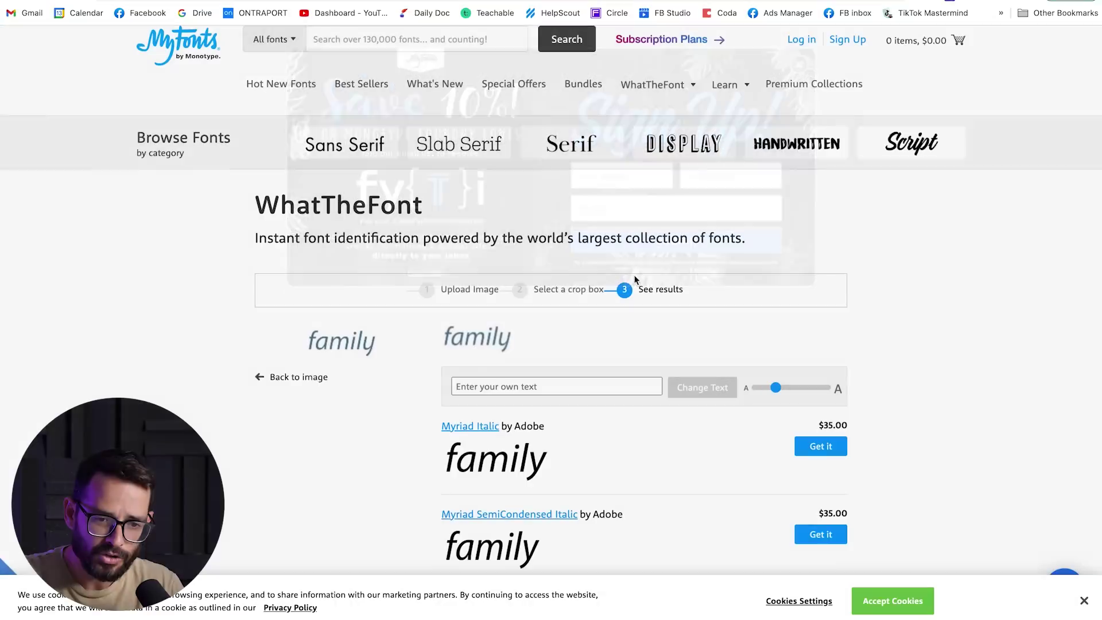
# Compare the suggested font matches with the lettering of the word "family" in the logo.
pyautogui.scroll(-2, 341, 494)
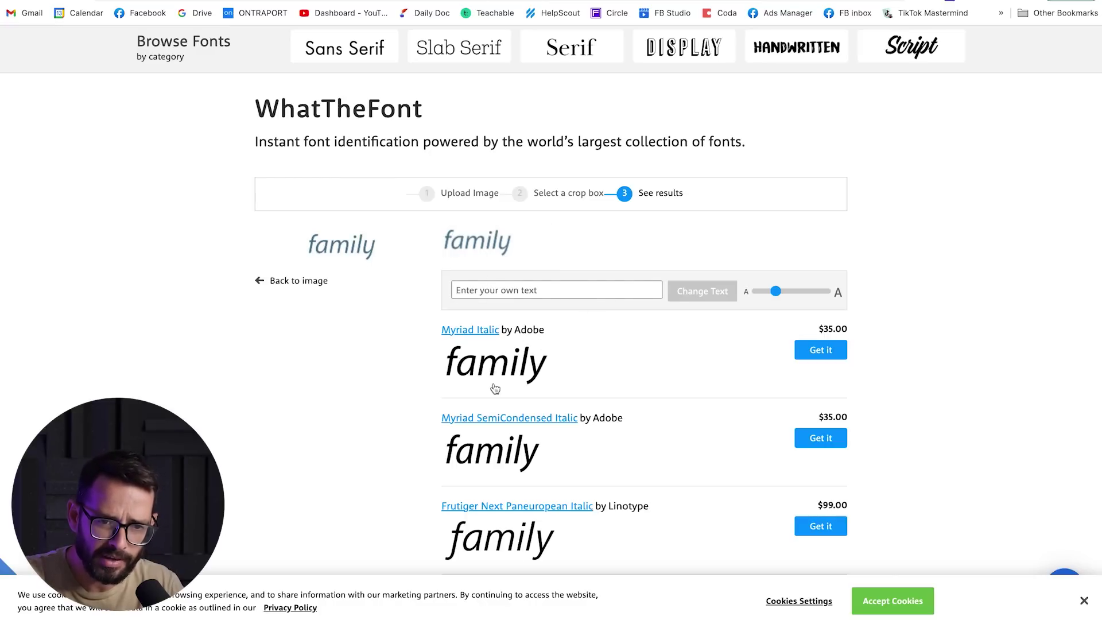
pyautogui.scroll(-3, 495, 389)
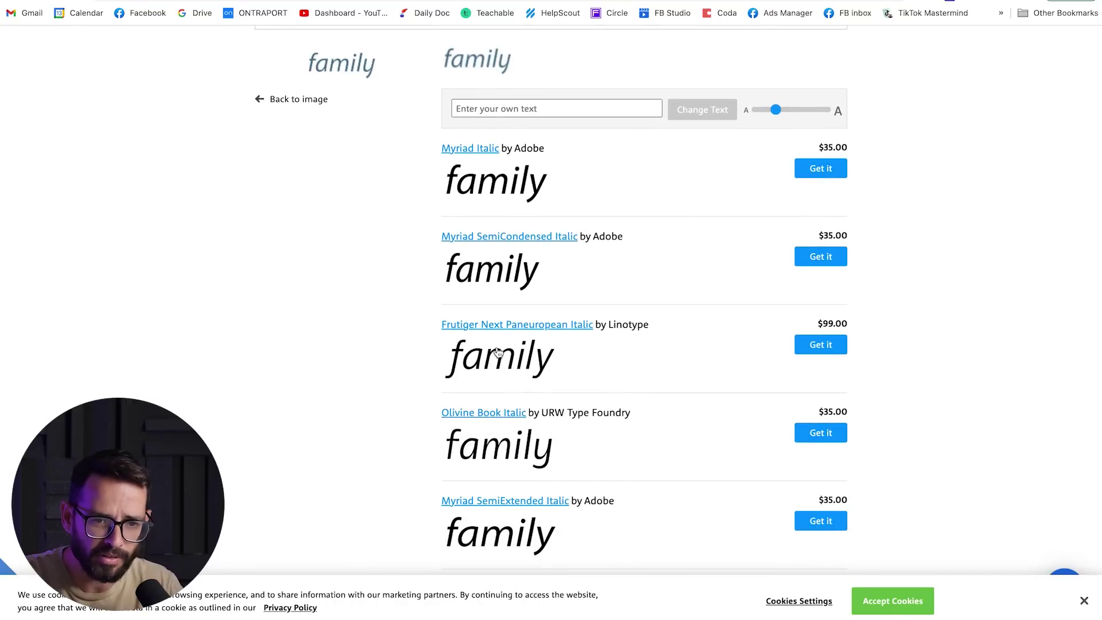
pyautogui.scroll(1, 499, 352)
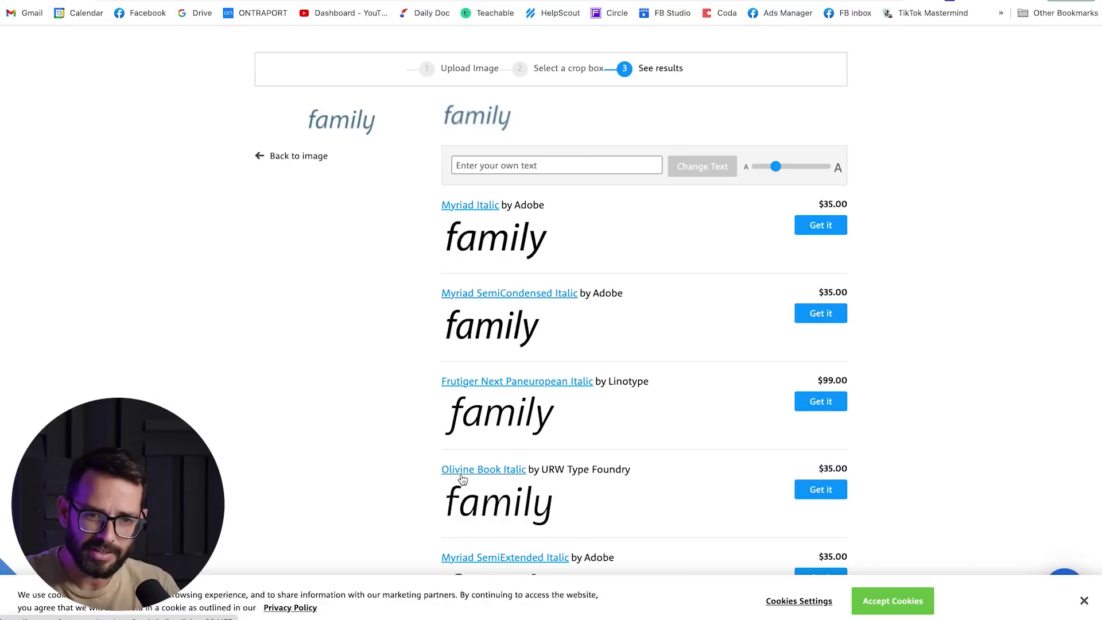
pyautogui.scroll(-6, 462, 480)
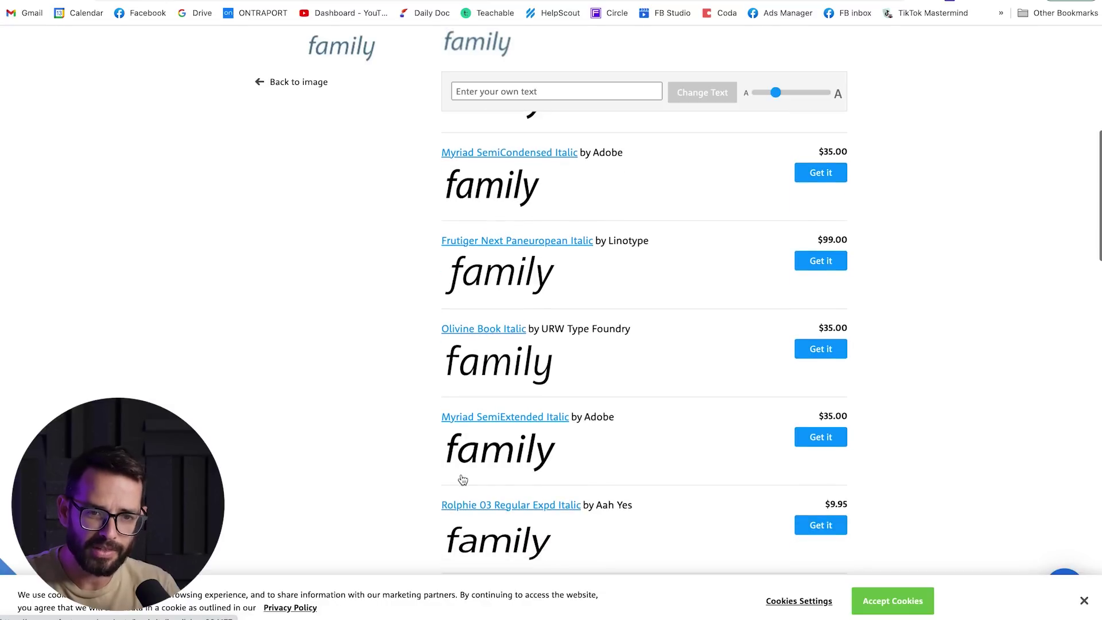
# Check the remaining WhatTheFont suggestions further down the results, returning to the Myriad Italic match.
pyautogui.scroll(-1, 462, 479)
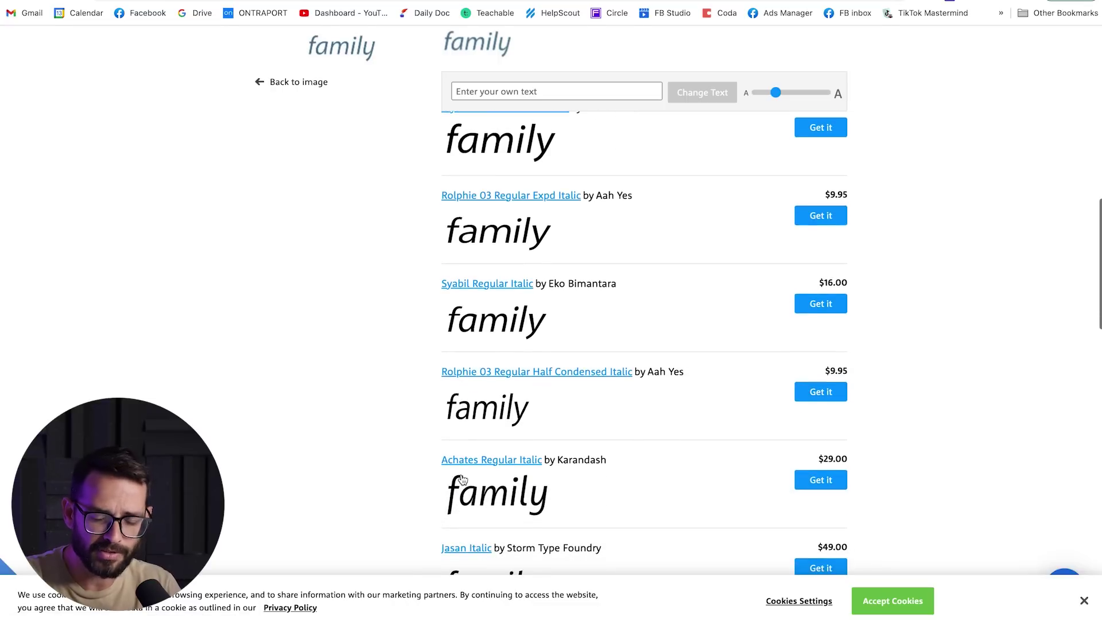
pyautogui.scroll(10, 370, 515)
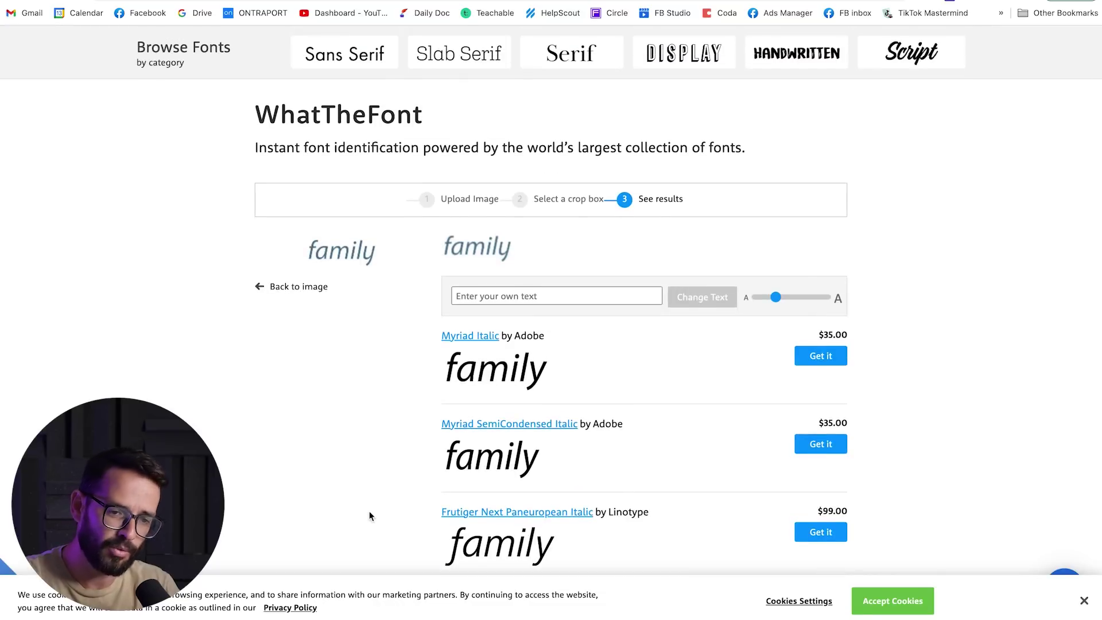
pyautogui.scroll(-1, 370, 515)
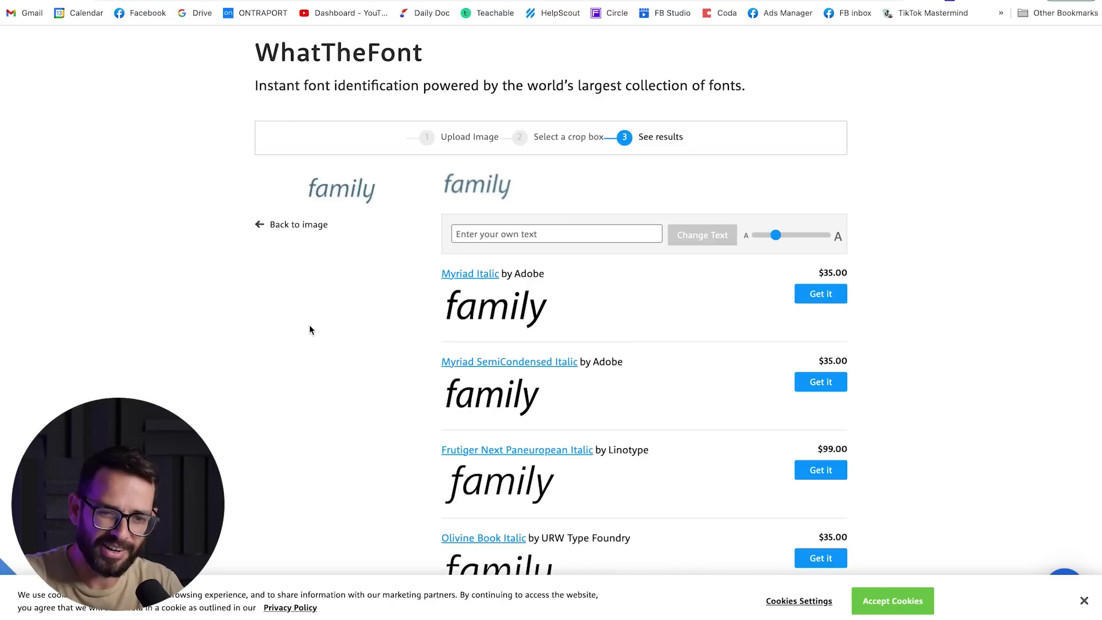
# Switch back to Figma and set the word "life" in the familylife test text to Myriad Pro Semibold Italic.
pyautogui.press('super+Tab')
pyautogui.press('Tab')
pyautogui.hotkey('shift', 'Tab')
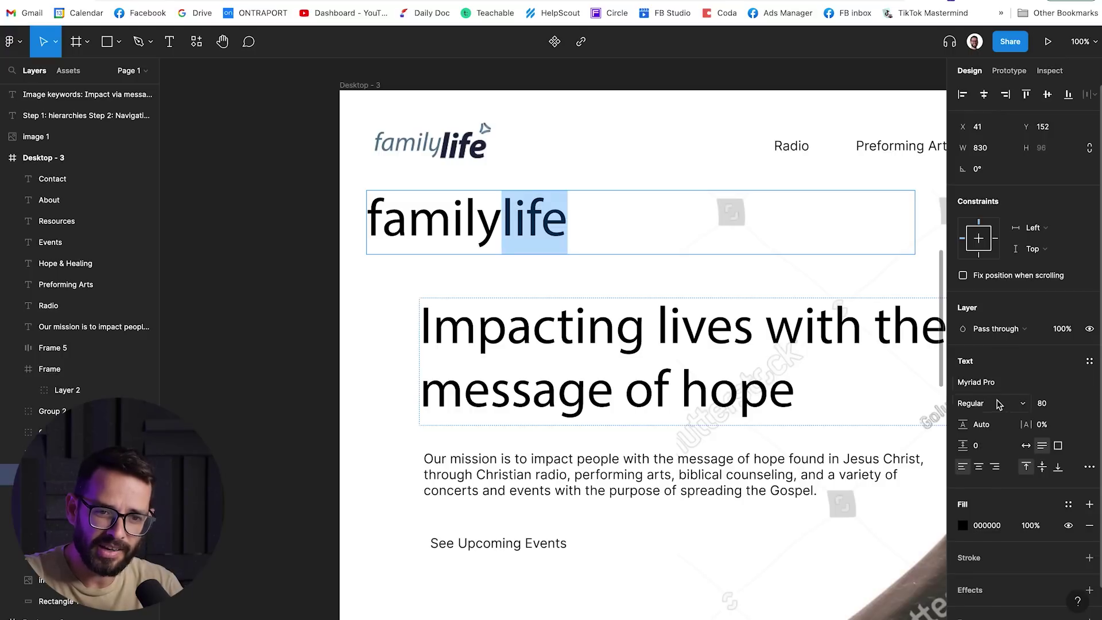
pyautogui.click(1000, 404)
pyautogui.click(1001, 422)
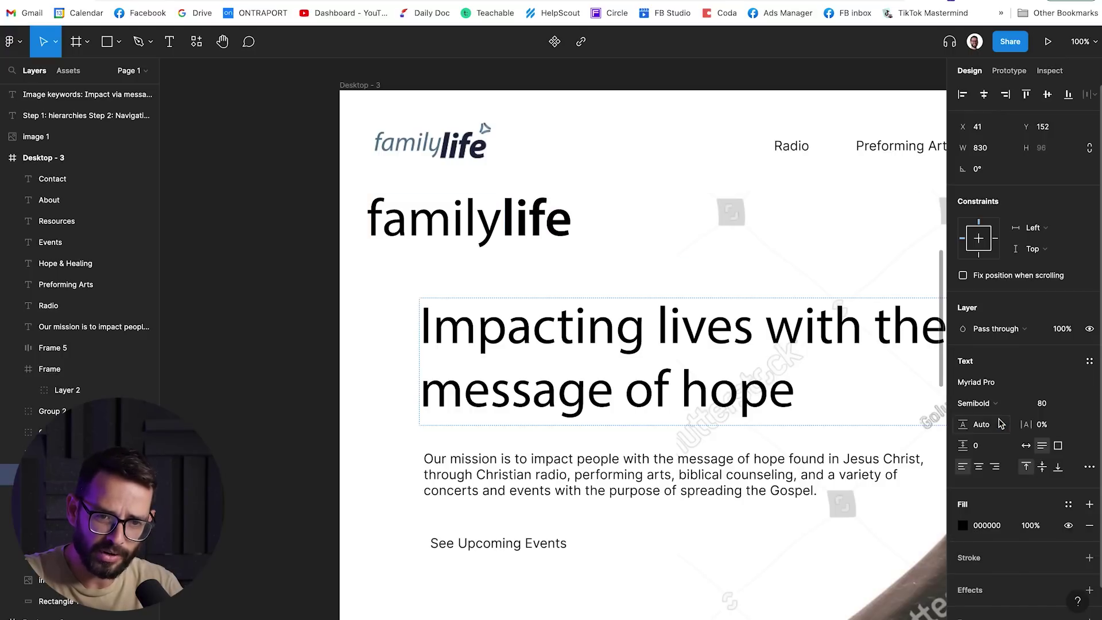
pyautogui.click(1011, 404)
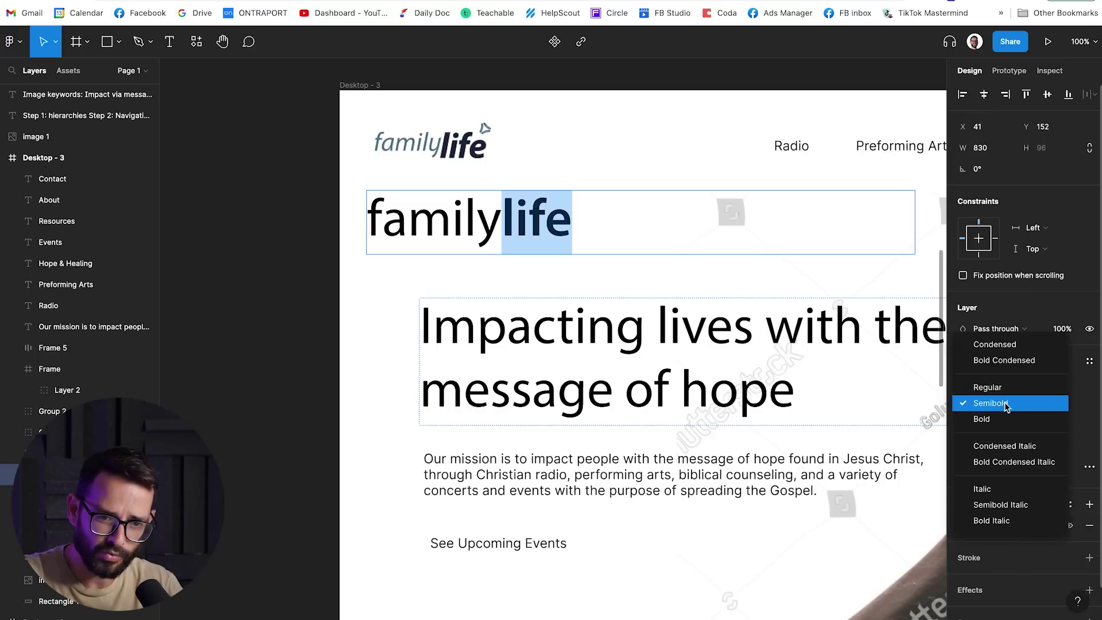
pyautogui.click(999, 504)
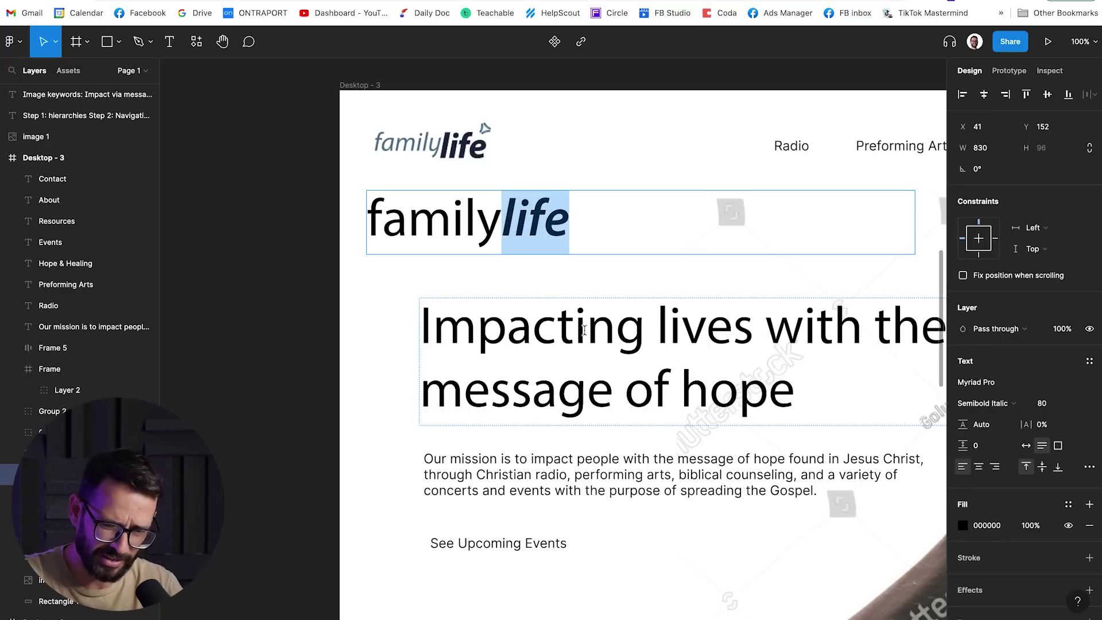
pyautogui.press('Escape')
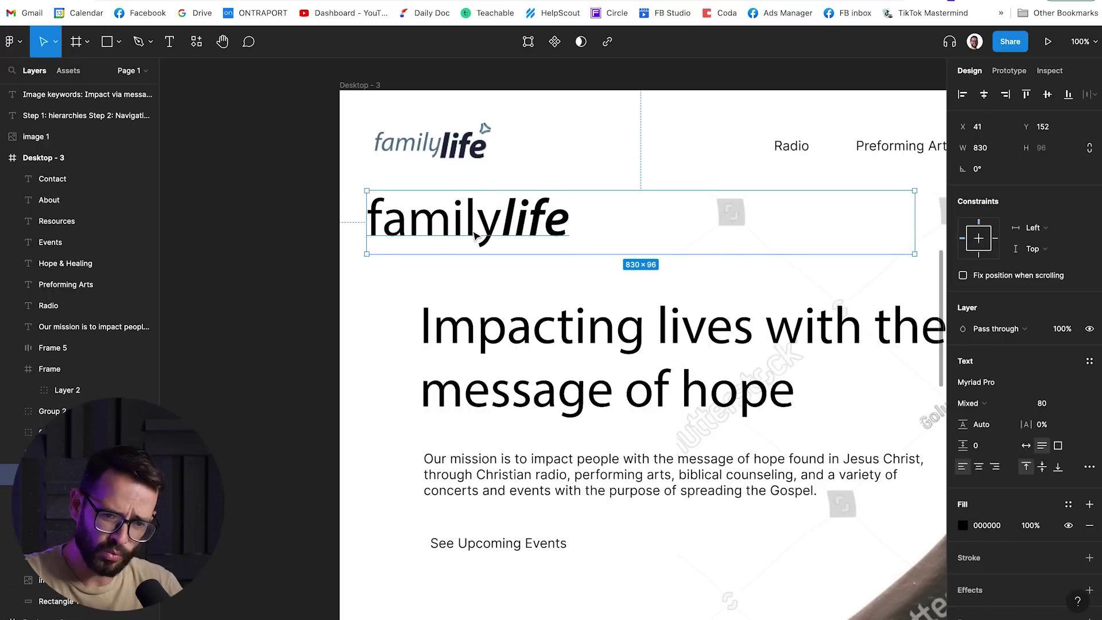
# Set the headline about impacting lives with the message of hope to Myriad Pro Bold.
pyautogui.hscroll(3, 689, 344)
pyautogui.click(689, 345)
pyautogui.click(976, 404)
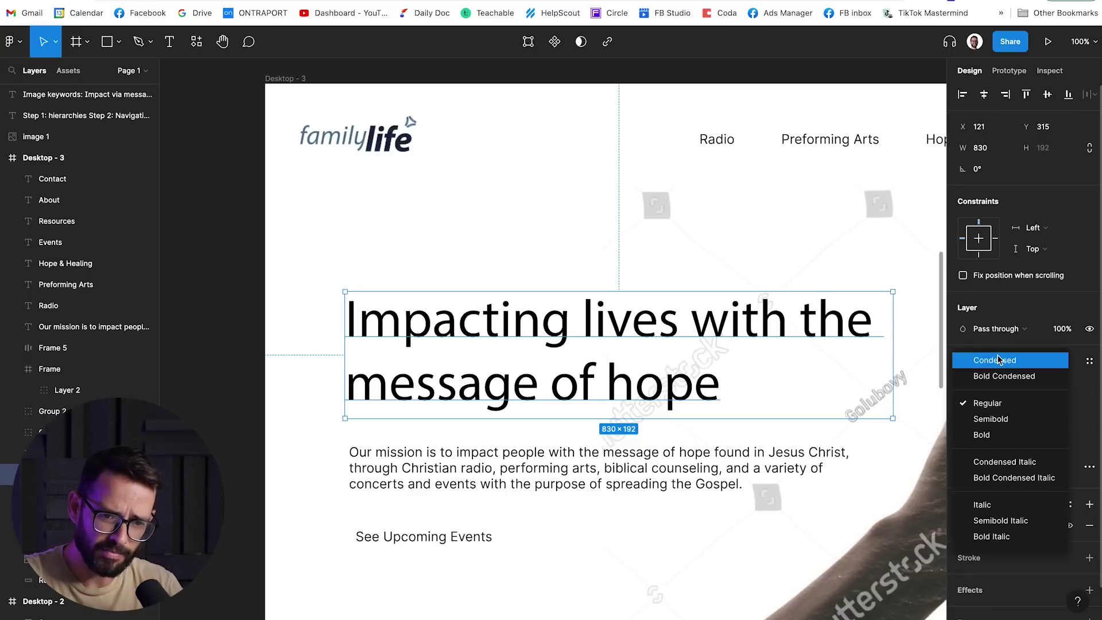
pyautogui.click(983, 419)
pyautogui.click(980, 406)
pyautogui.click(982, 419)
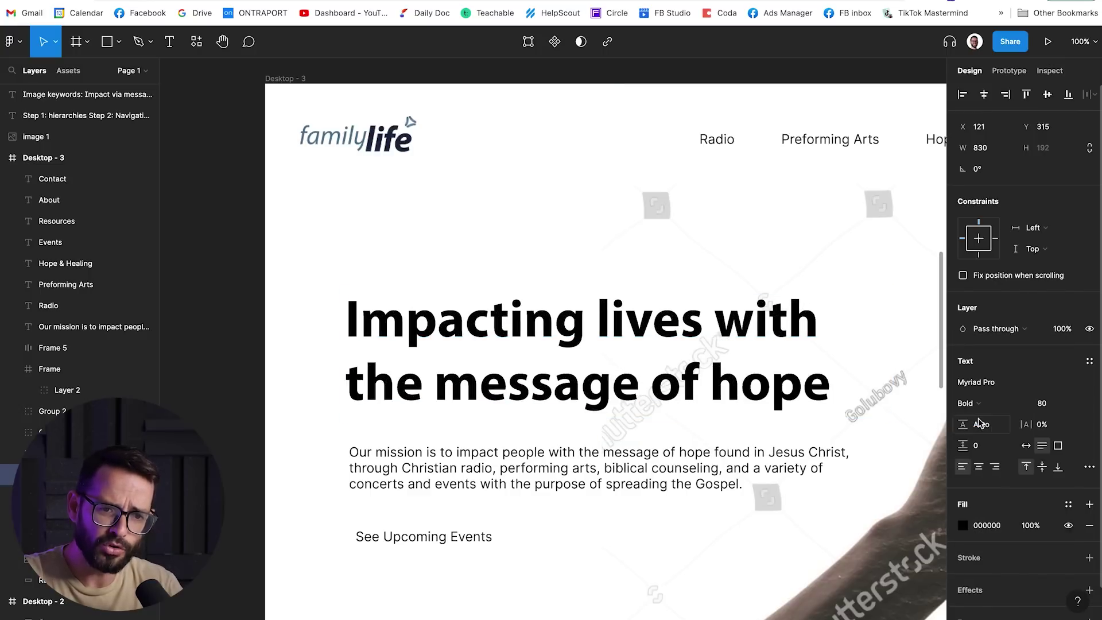
pyautogui.click(983, 405)
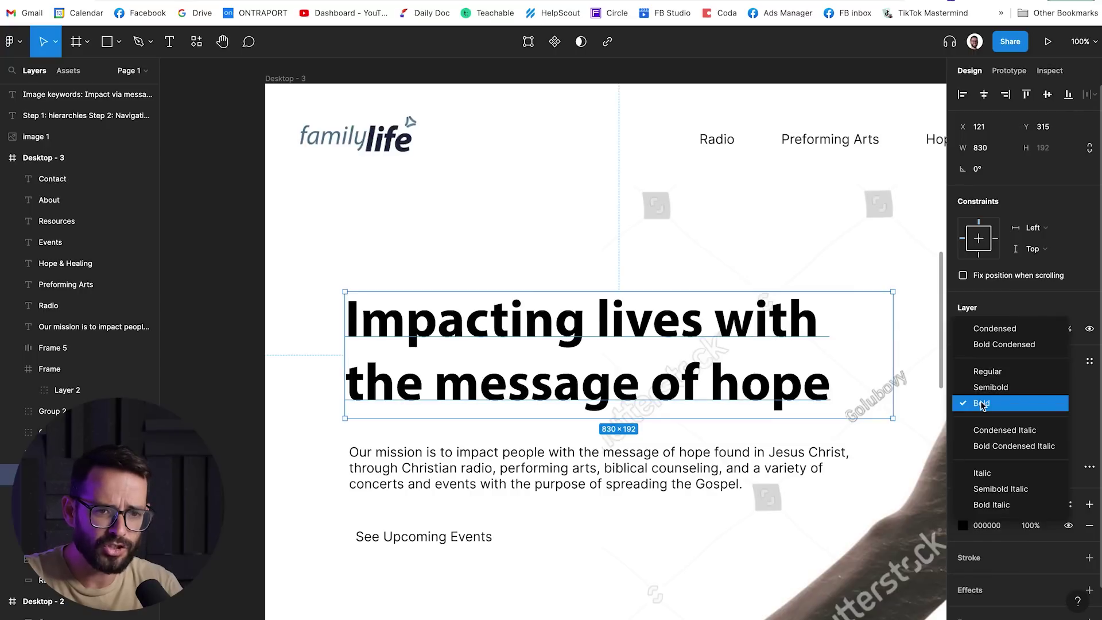
pyautogui.click(982, 405)
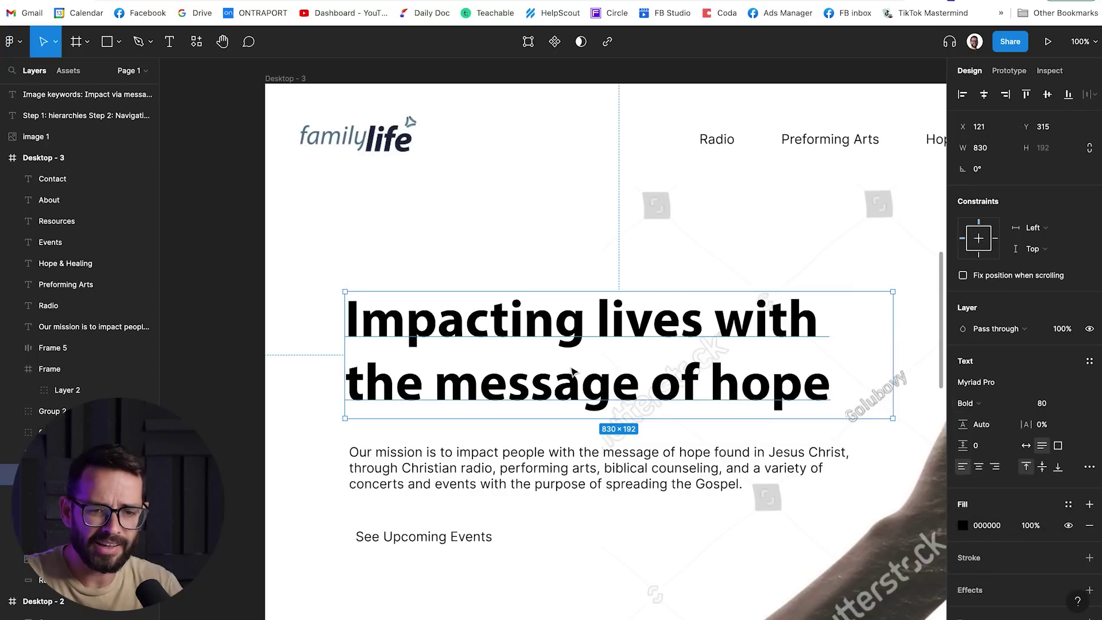
pyautogui.click(218, 350)
pyautogui.click(401, 343)
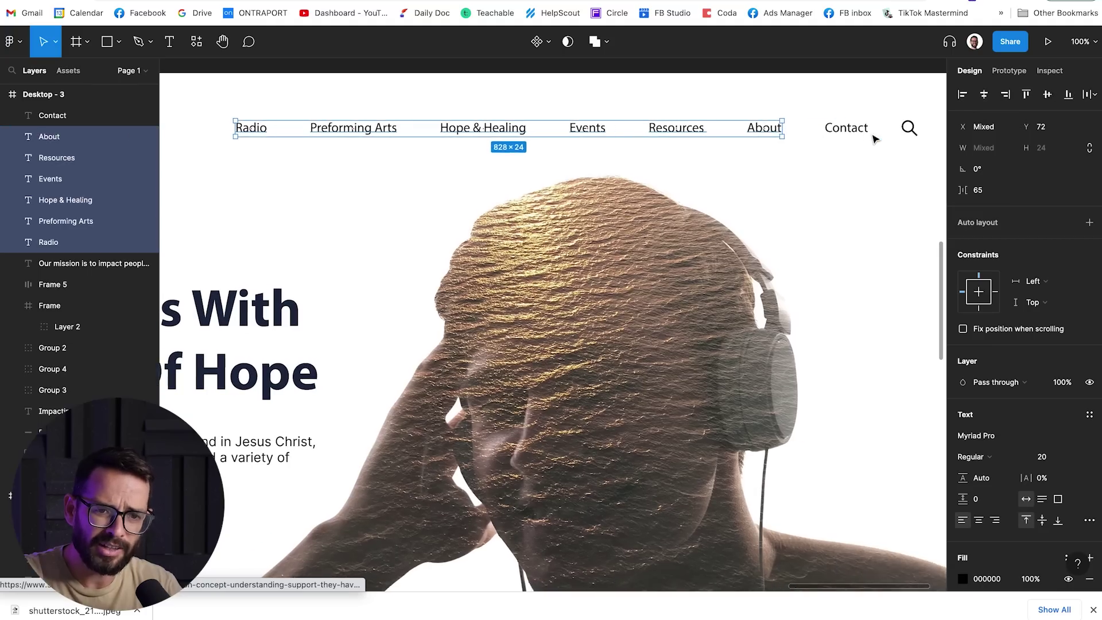
# Include Contact in the navigation link selection and recolour all the links with the blue-grey 52758D sampled from the logo's word "family".
pyautogui.keyDown('shift'); pyautogui.click(860, 131); pyautogui.keyUp('shift')
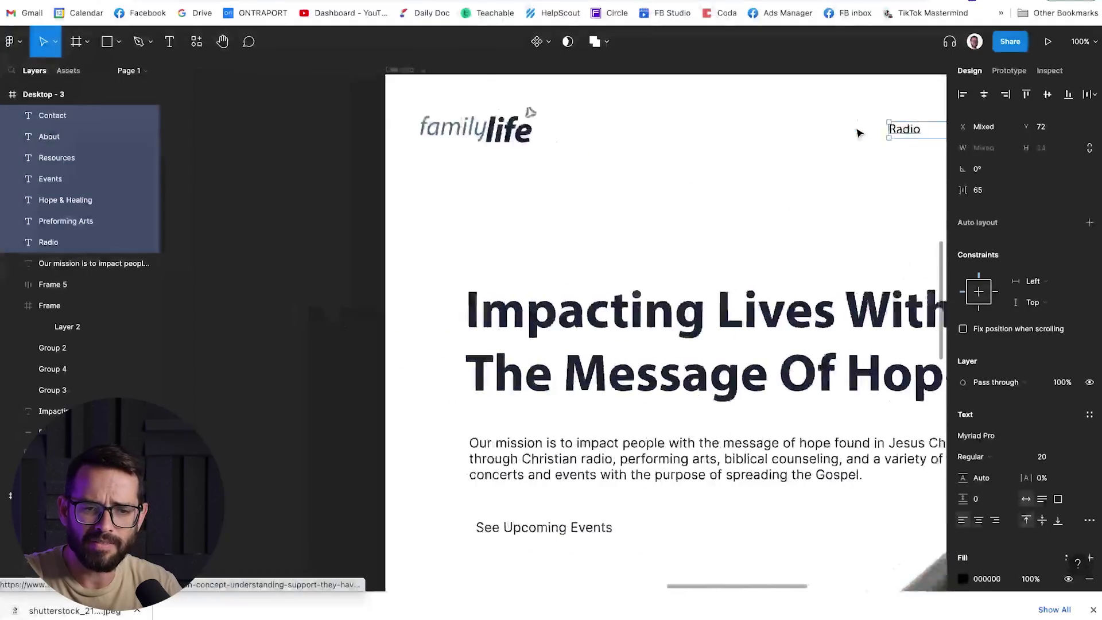
pyautogui.press('i')
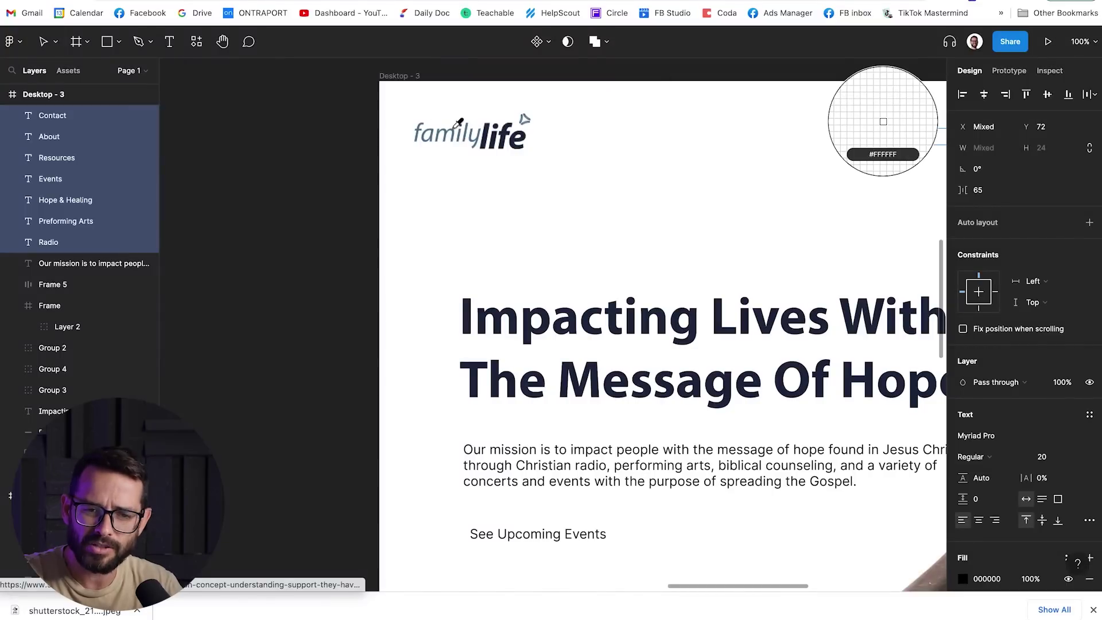
pyautogui.click(460, 122)
pyautogui.hscroll(6, 453, 136)
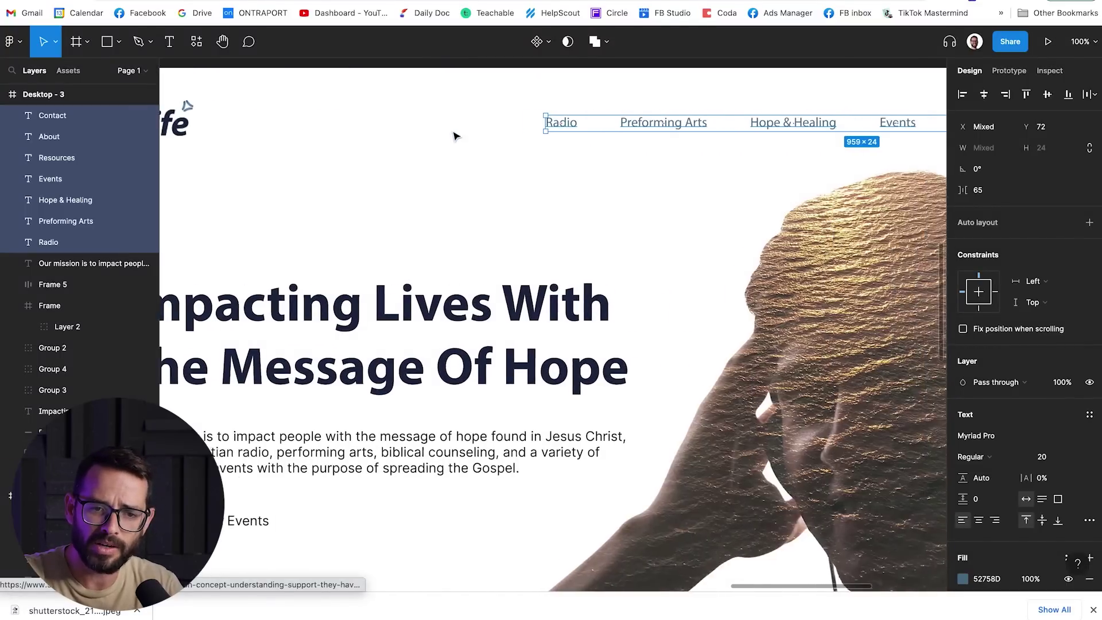
pyautogui.hscroll(2, 454, 136)
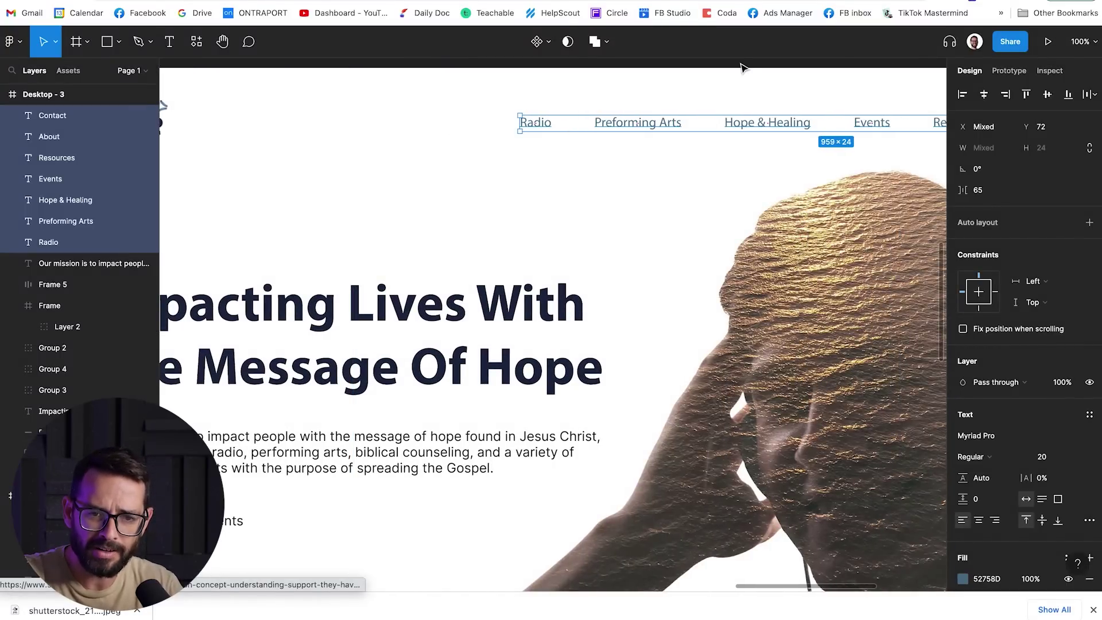
pyautogui.click(735, 94)
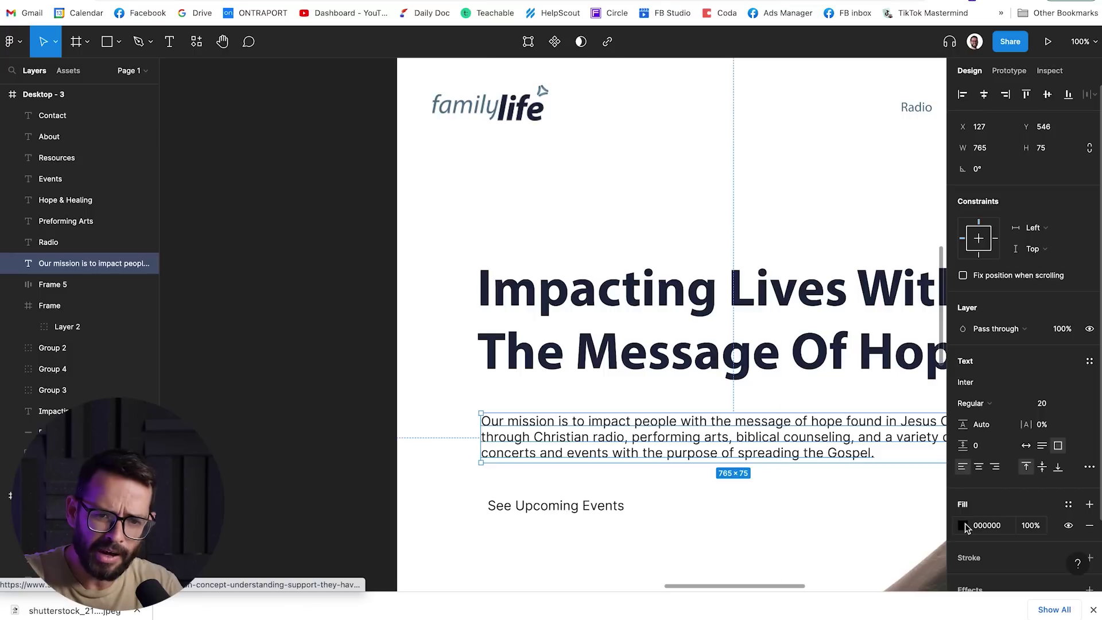
# Change the mission paragraph's fill to the blue-grey document colour 52758D.
pyautogui.click(963, 525)
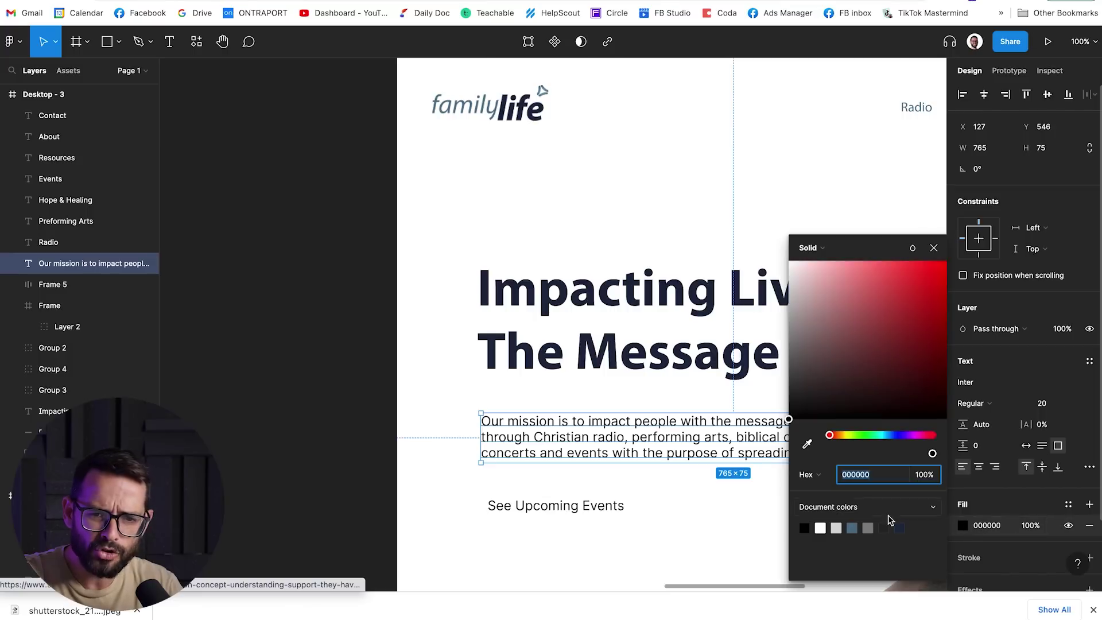
pyautogui.click(853, 527)
pyautogui.press('Escape')
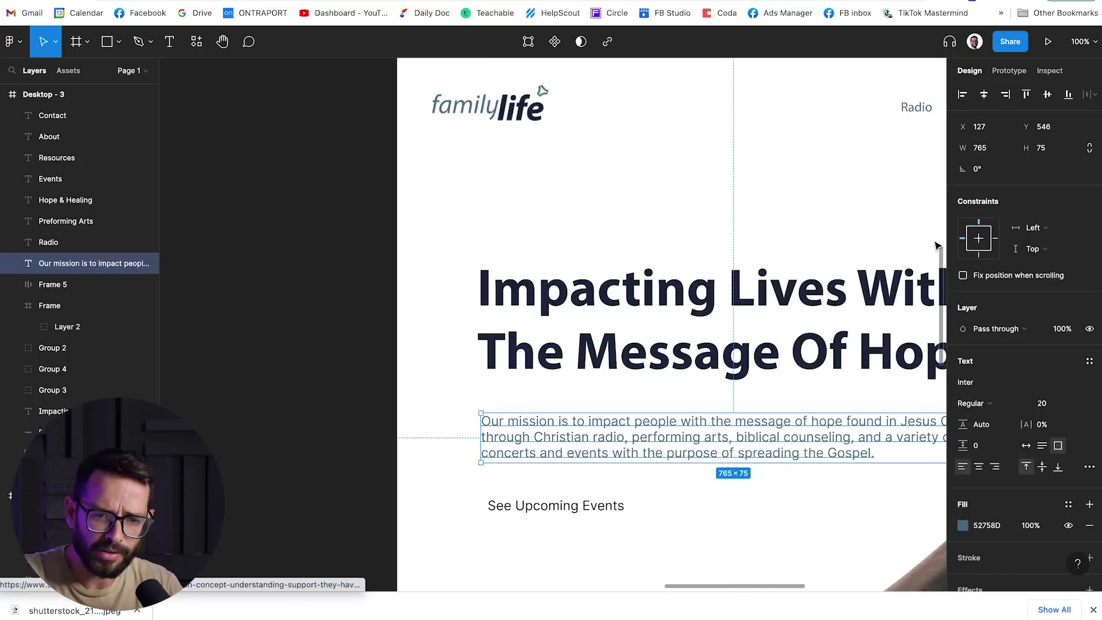
# Try out looser line heights on the mission paragraph, stepping the value up to 156%.
pyautogui.hscroll(5, 852, 435)
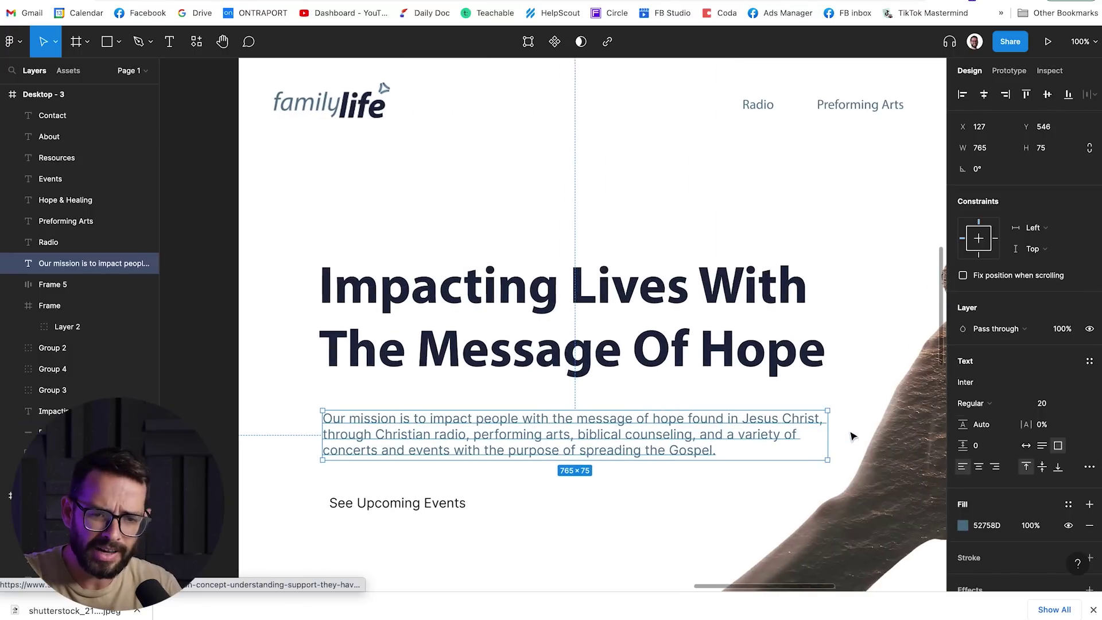
pyautogui.click(983, 424)
pyautogui.write('123')
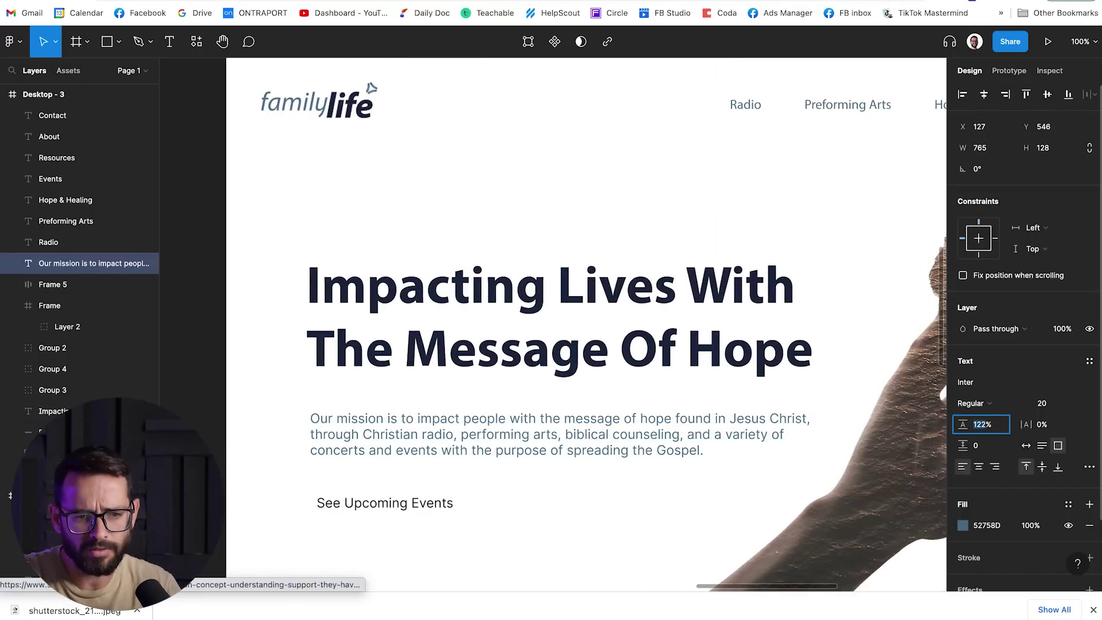
pyautogui.press('Return')
pyautogui.press('Up')
pyautogui.press('Up')
pyautogui.press('Up')
pyautogui.press('Up')
pyautogui.press('Up')
pyautogui.press('Up')
pyautogui.press('Up')
pyautogui.press('Up')
pyautogui.press('Up')
pyautogui.press('Up')
pyautogui.press('Up')
pyautogui.press('Up')
pyautogui.press('Up')
pyautogui.press('Up')
pyautogui.press('Up')
pyautogui.press('Up')
pyautogui.press('Up')
pyautogui.press('Up')
pyautogui.press('Up')
pyautogui.press('Up')
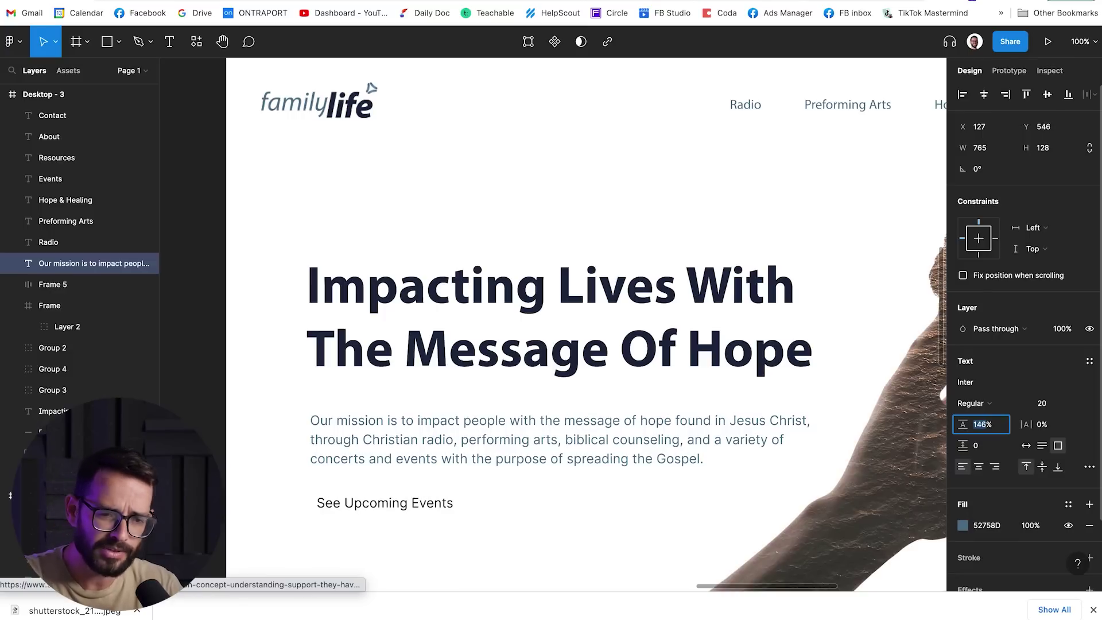
pyautogui.press('Down')
pyautogui.press('Down')
pyautogui.press('Down')
pyautogui.press('Down')
pyautogui.press('Down')
pyautogui.press('Down')
pyautogui.press('Down')
pyautogui.press('Down')
pyautogui.press('Down')
pyautogui.press('Down')
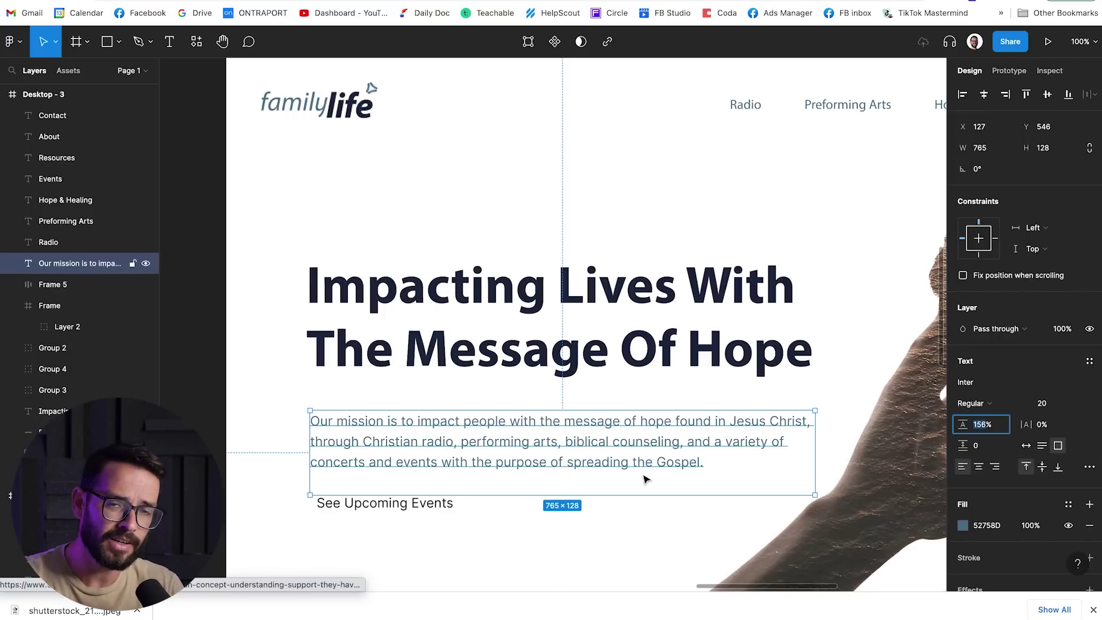
# Set the mission paragraph's line height to 140%.
pyautogui.click(611, 536)
pyautogui.click(498, 465)
pyautogui.click(999, 427)
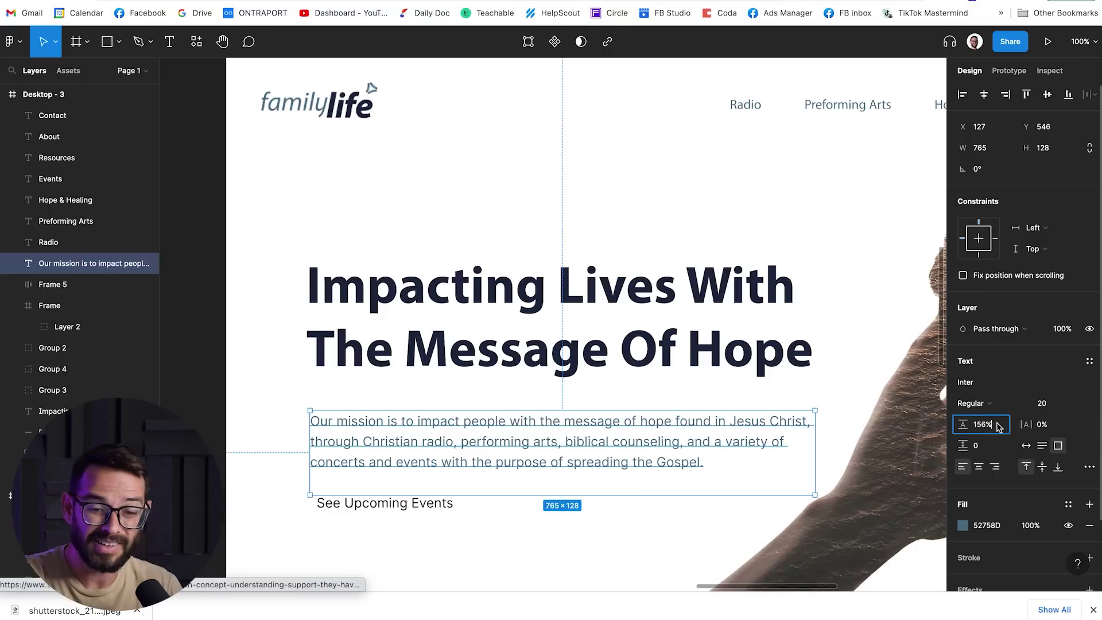
pyautogui.write('140%')
pyautogui.press('Return')
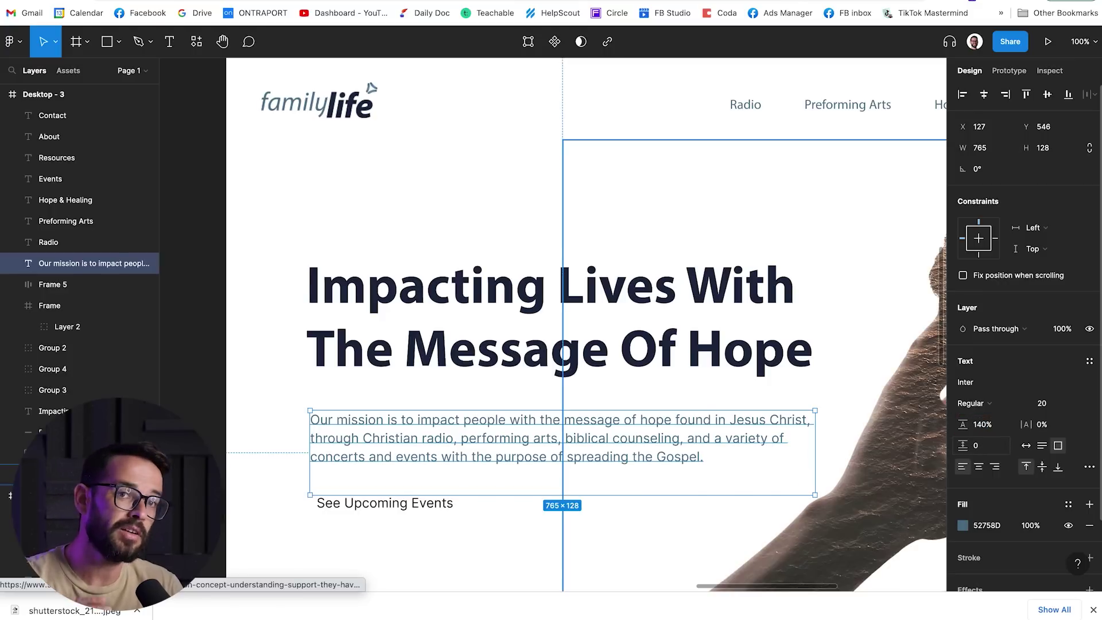
pyautogui.click(247, 430)
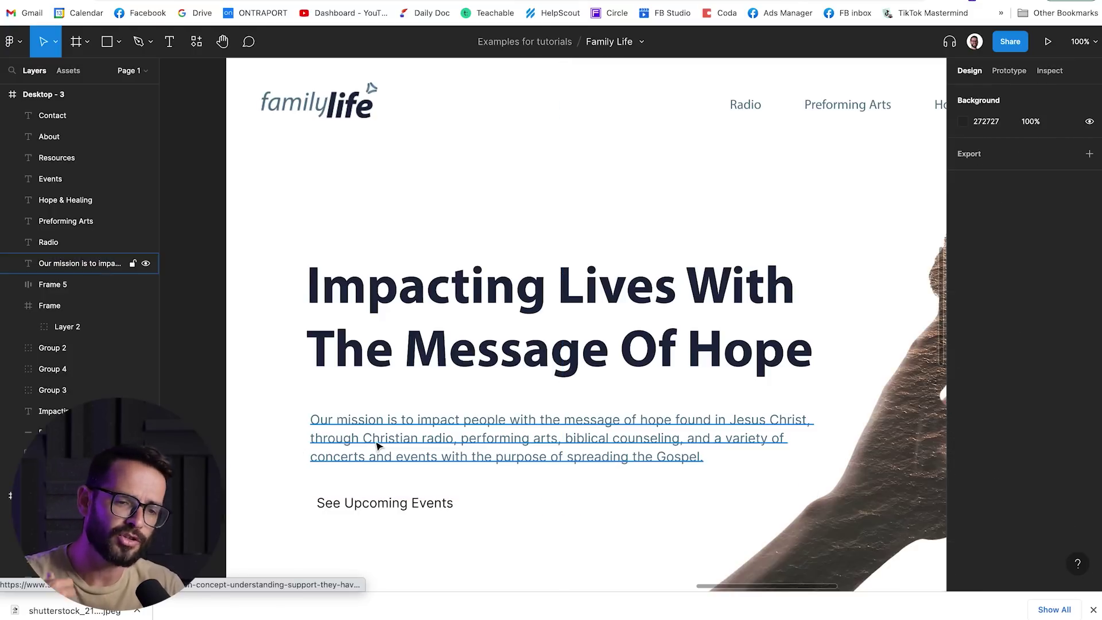
# Move the mission paragraph up to Y 536, closer to the headline.
pyautogui.moveTo(379, 445); pyautogui.dragTo(379, 438)
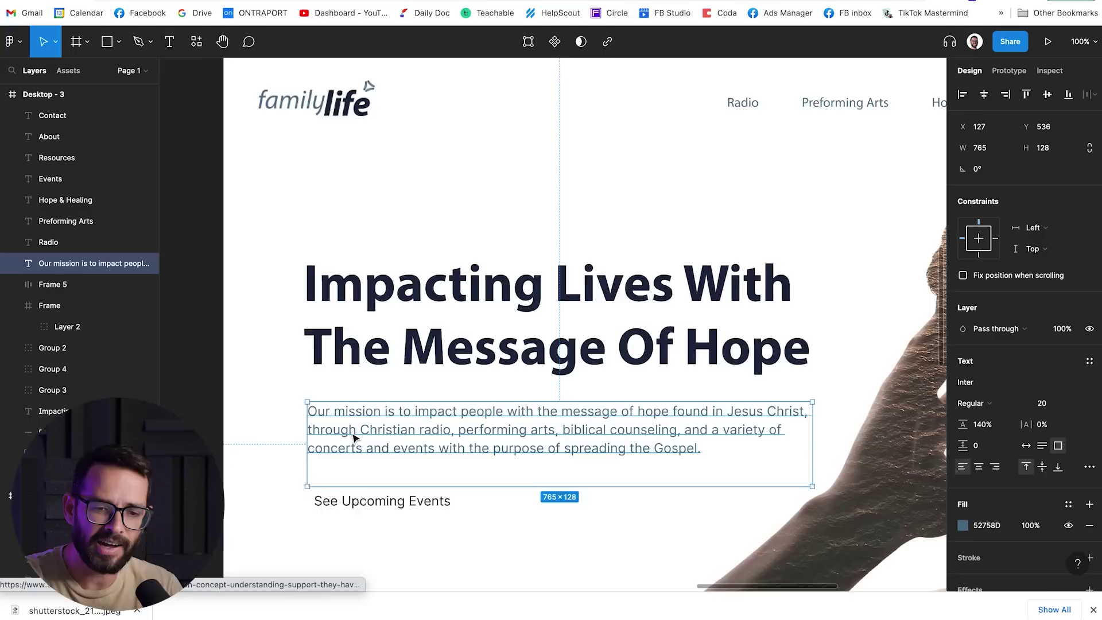
pyautogui.hscroll(1, 287, 422)
pyautogui.scroll(-1, 287, 422)
pyautogui.click(188, 400)
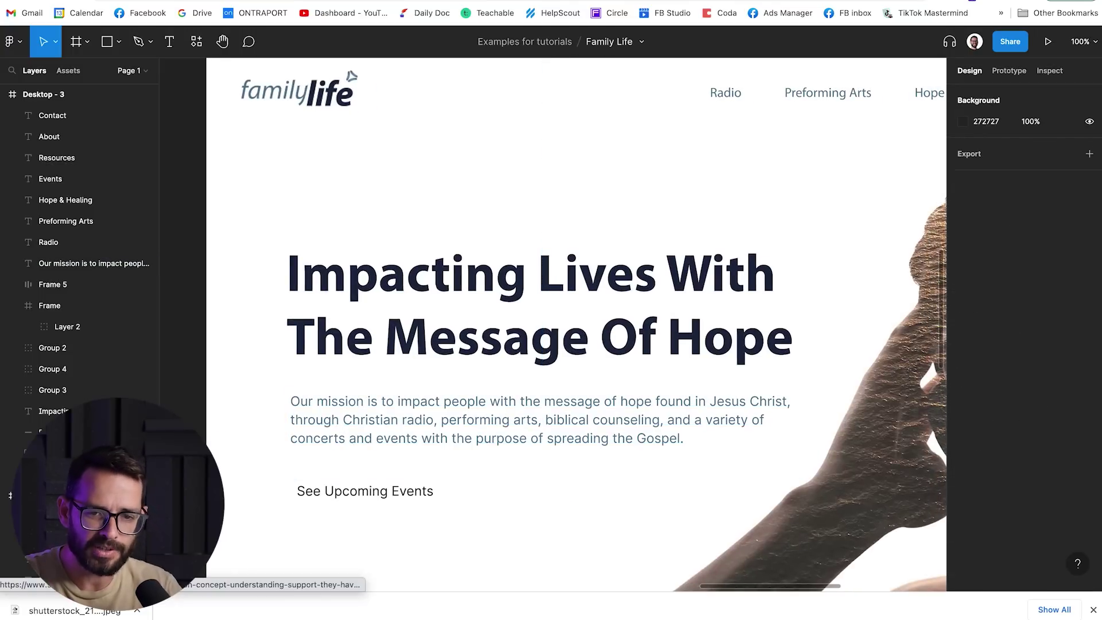
# Fill the See Upcoming Events button with dark navy 1D2943 and set its auto layout vertical padding to 20.
pyautogui.hscroll(2, 574, 324)
pyautogui.scroll(-1, 575, 325)
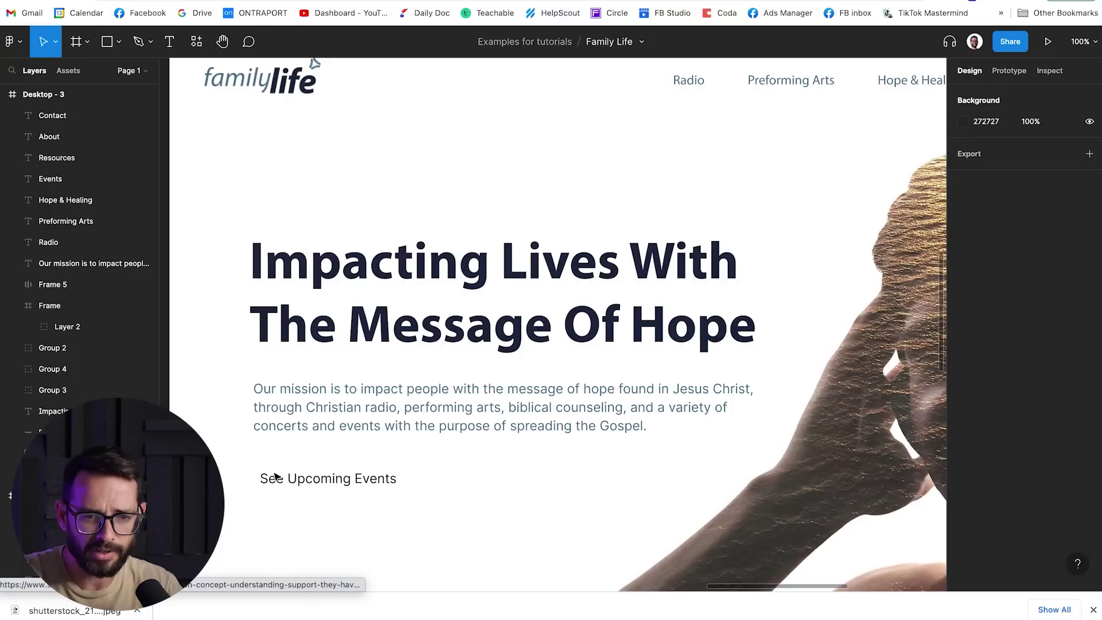
pyautogui.click(290, 480)
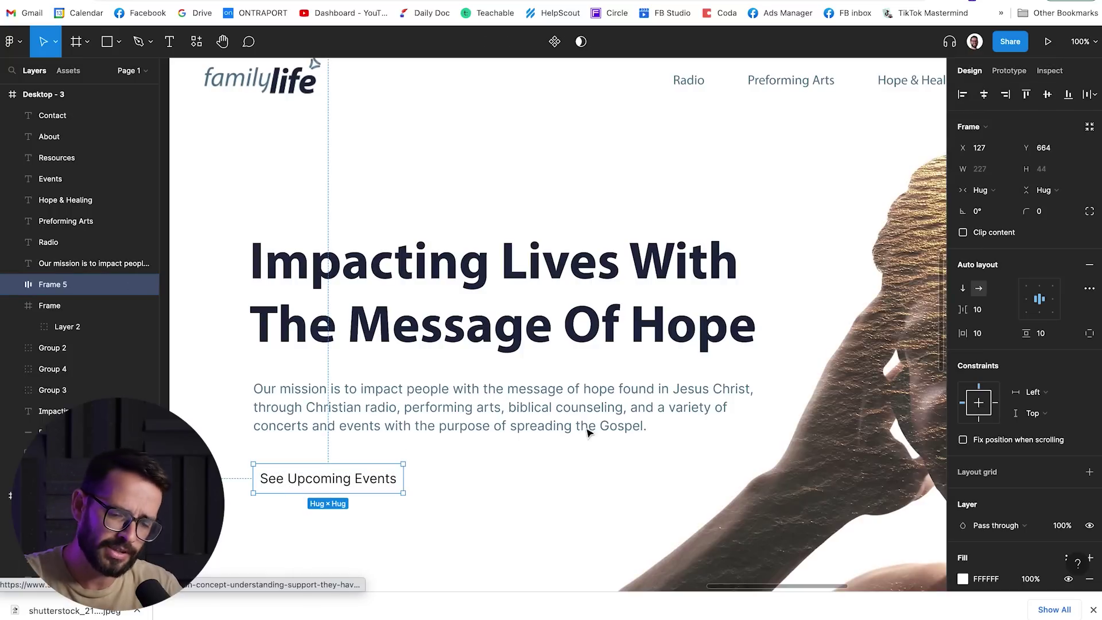
pyautogui.click(963, 579)
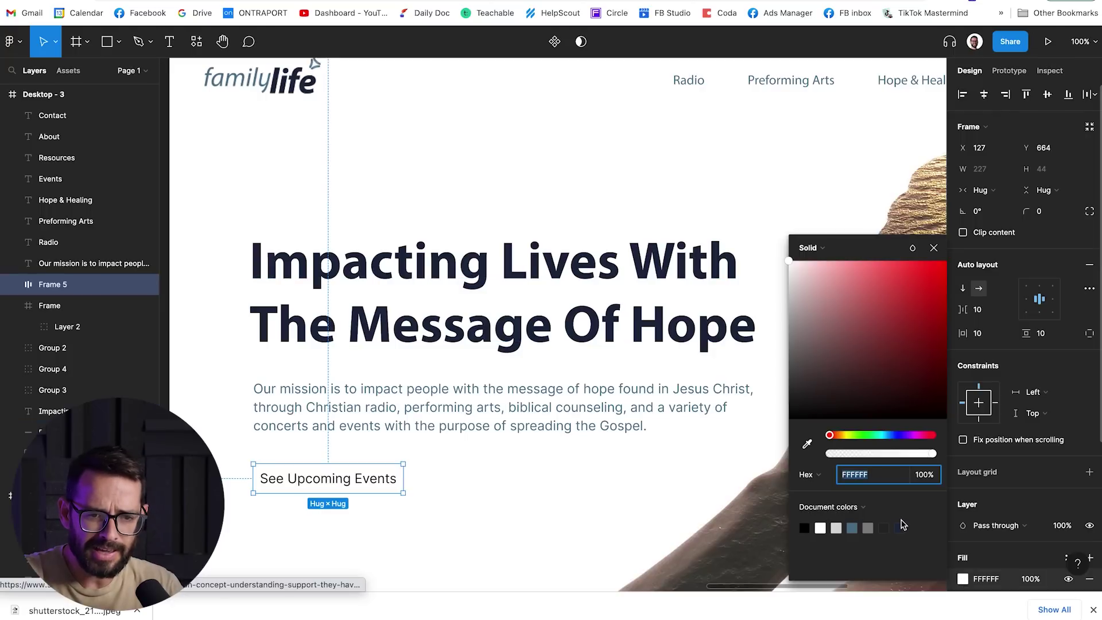
pyautogui.click(899, 527)
pyautogui.click(884, 528)
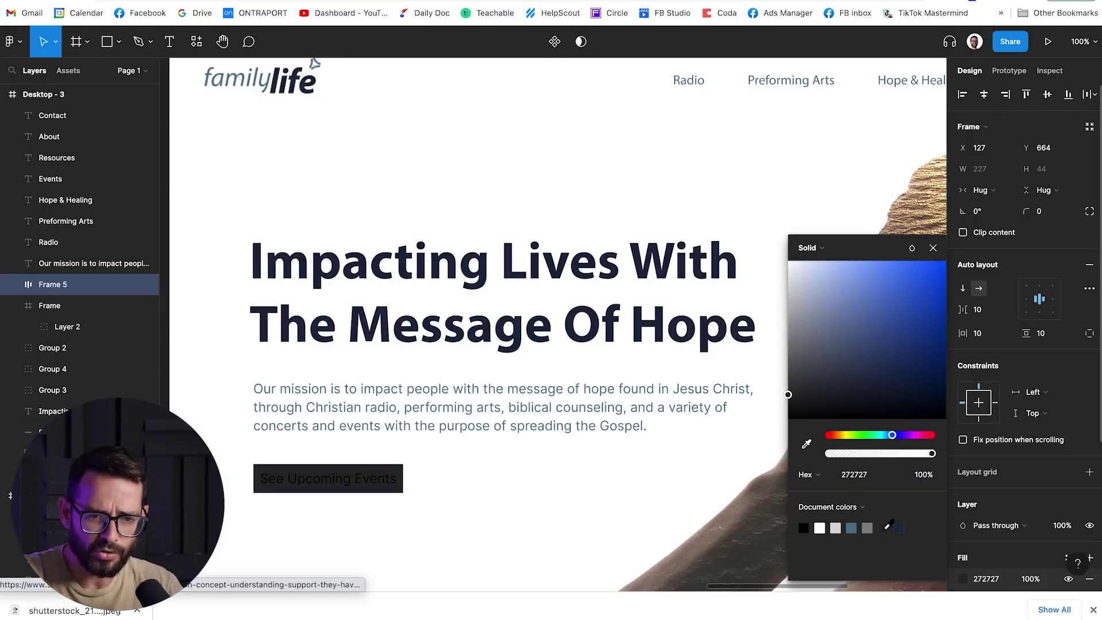
pyautogui.click(899, 528)
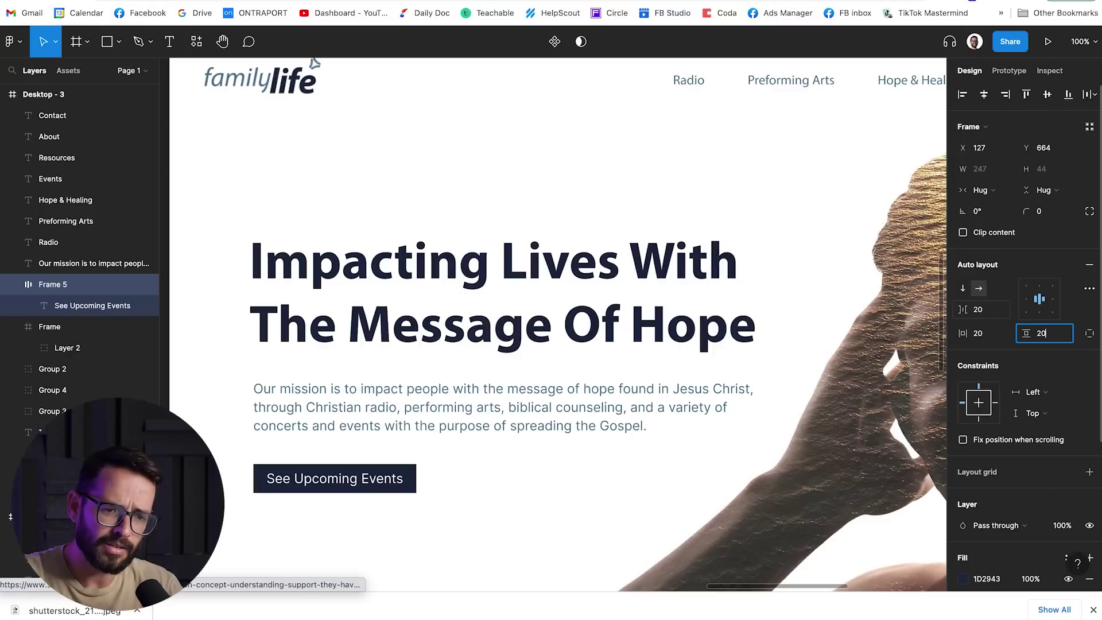
pyautogui.press('Tab')
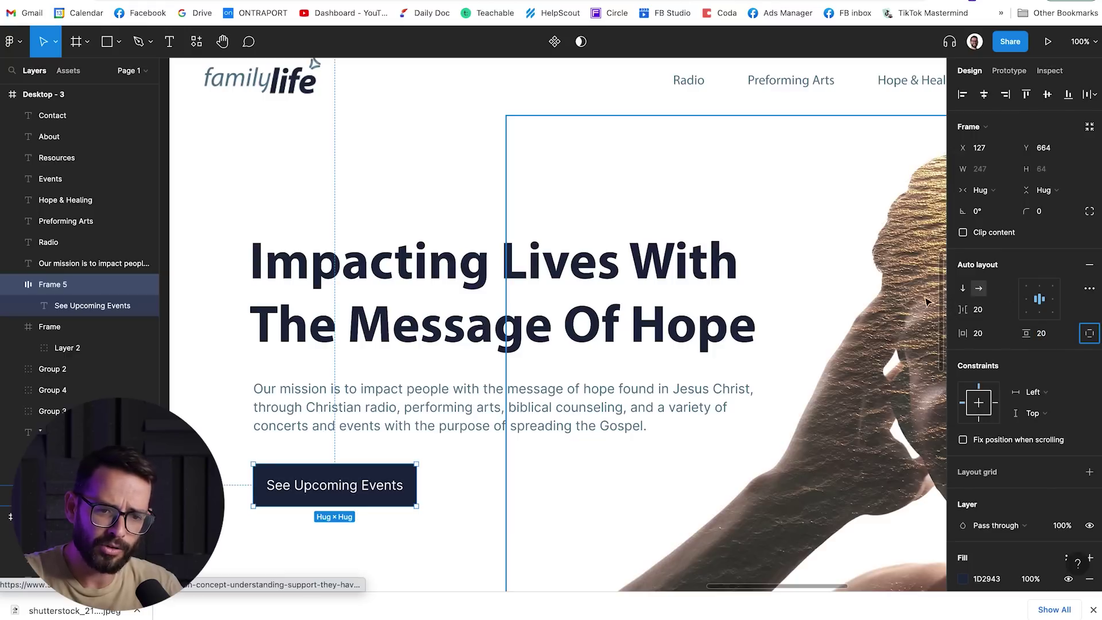
# Set the See Upcoming Events button's auto layout item spacing and horizontal padding both to 40.
pyautogui.click(988, 313)
pyautogui.write('40')
pyautogui.press('Tab')
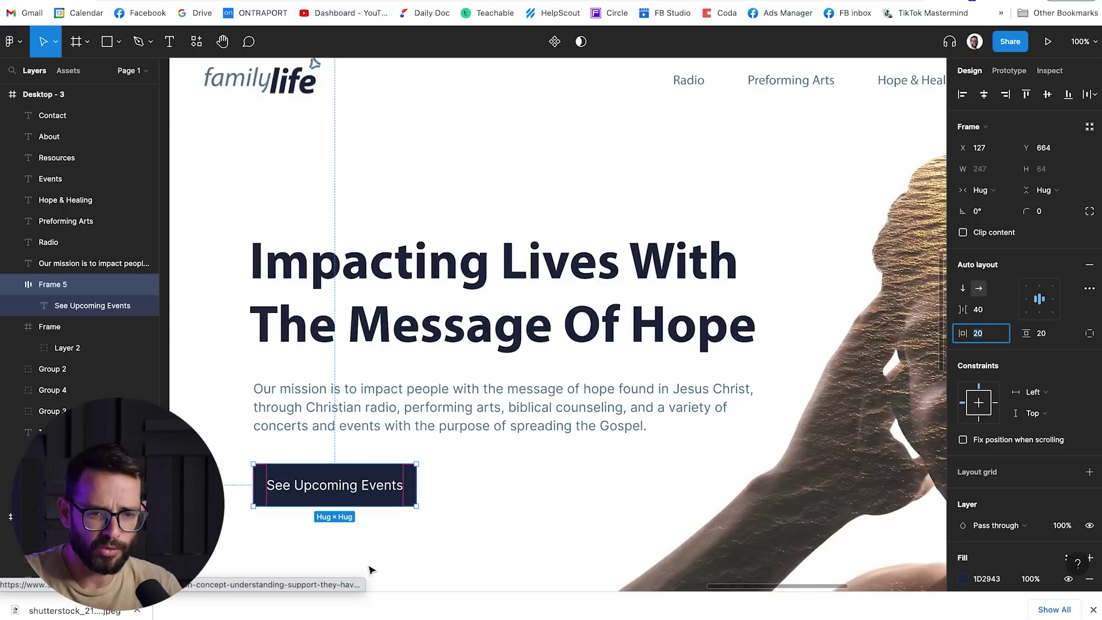
pyautogui.click(317, 572)
pyautogui.click(335, 497)
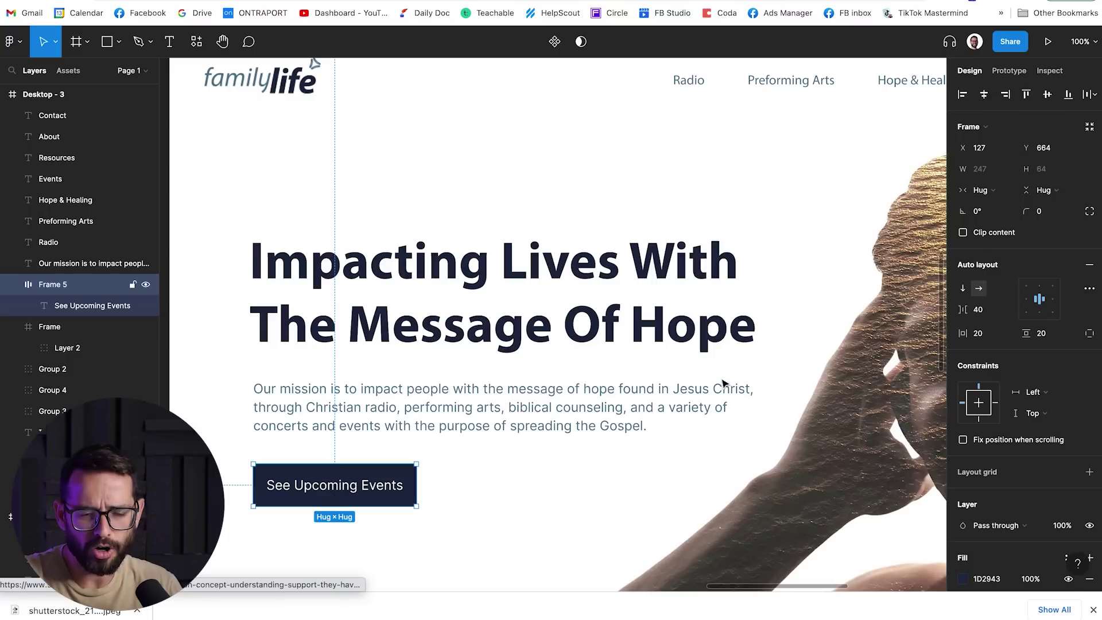
pyautogui.click(998, 335)
pyautogui.press('Return')
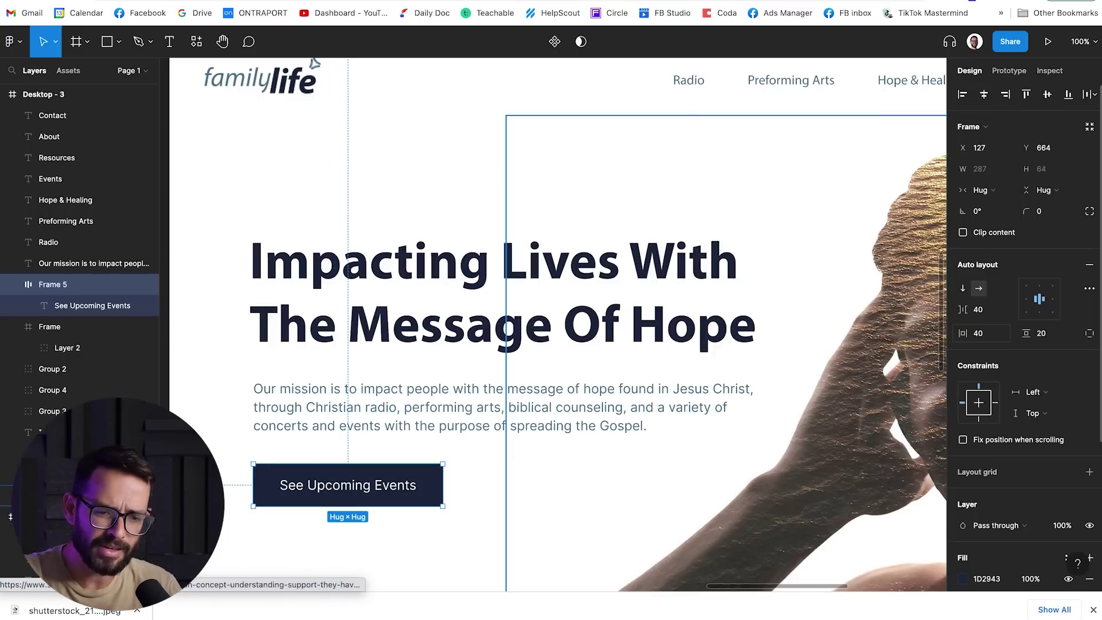
pyautogui.click(221, 413)
# Round the corners of the See Upcoming Events button slightly.
pyautogui.hscroll(1, 218, 427)
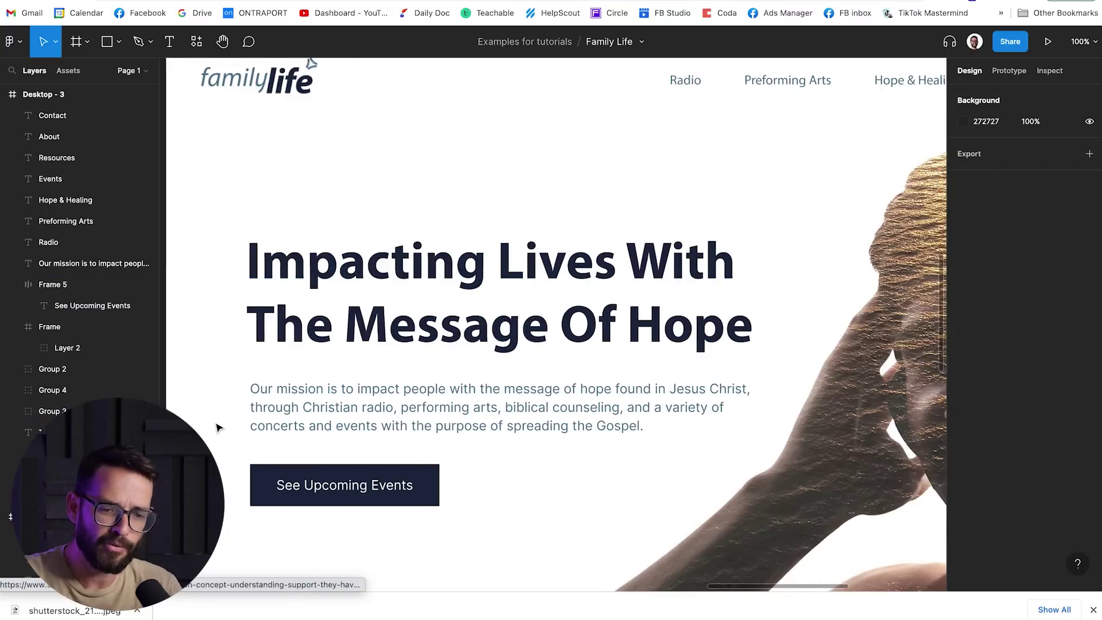
pyautogui.hscroll(1, 218, 428)
pyautogui.hscroll(-1, 218, 427)
pyautogui.scroll(2, 218, 428)
pyautogui.hscroll(-1, 218, 427)
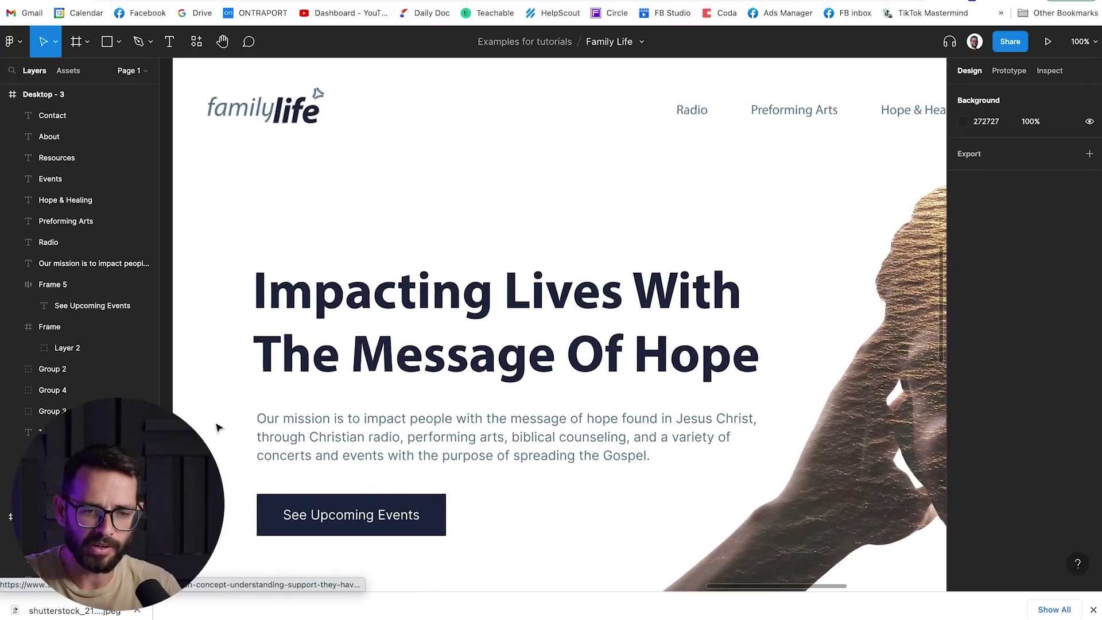
pyautogui.click(273, 526)
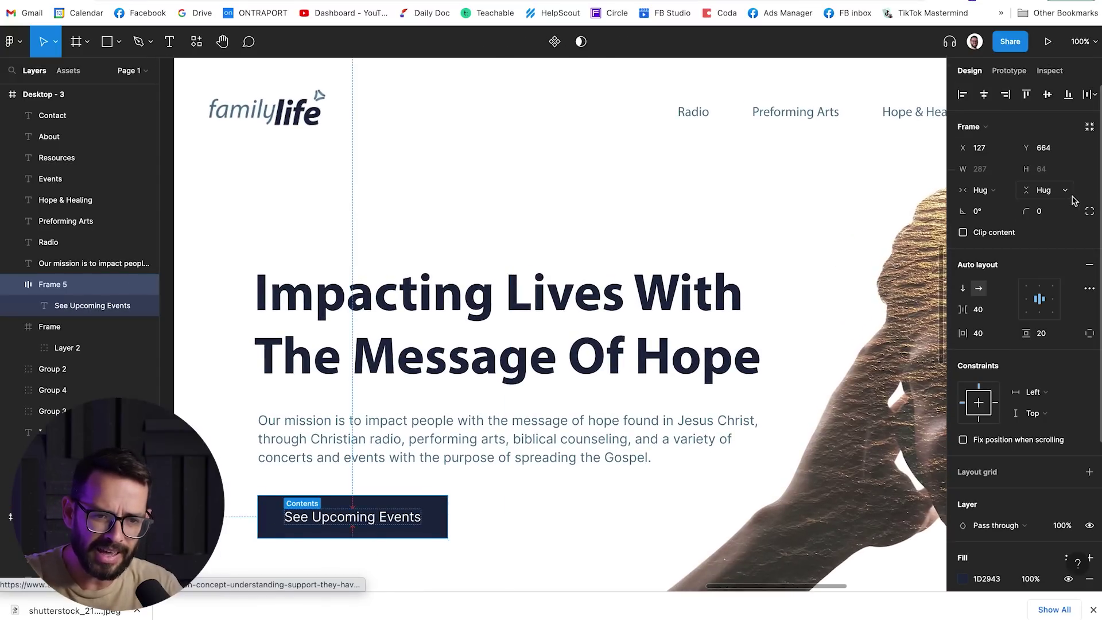
pyautogui.click(1052, 212)
pyautogui.click(748, 108)
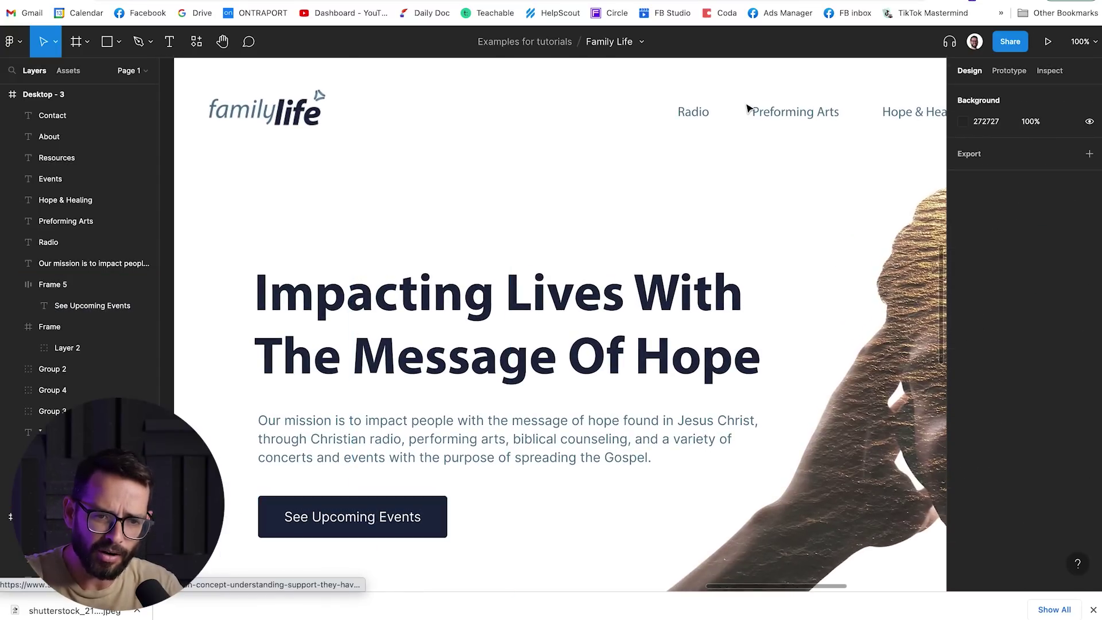
# Fill the grey player bar below the hero with the dark navy 1D2943 sampled from the logo.
pyautogui.hscroll(2, 679, 187)
pyautogui.scroll(-1, 679, 187)
pyautogui.hscroll(-3, 679, 189)
pyautogui.scroll(1, 680, 190)
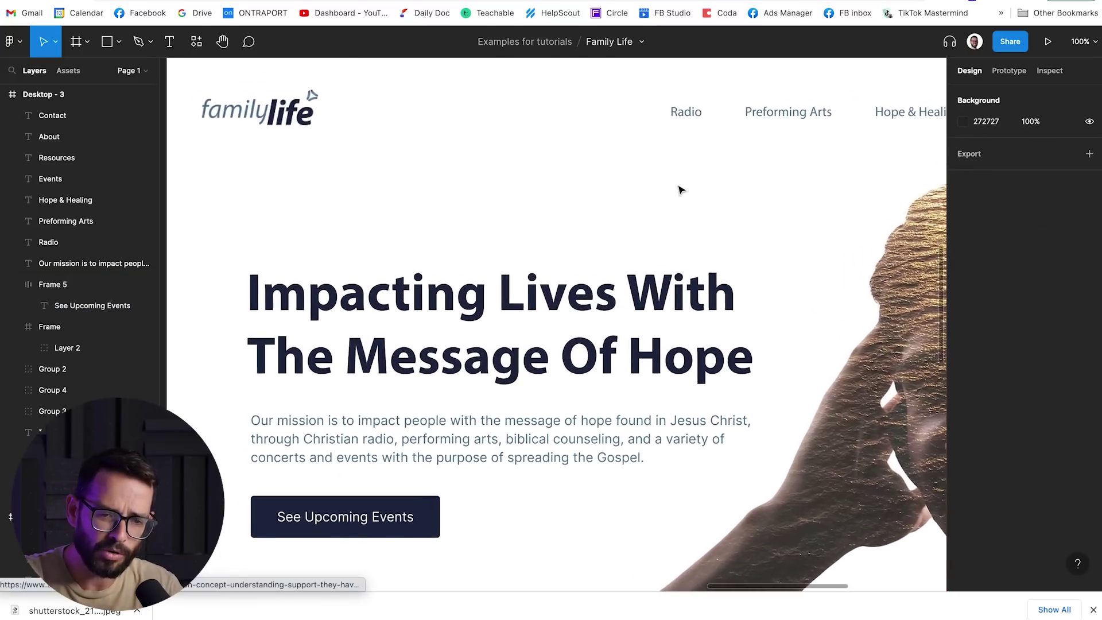
pyautogui.hscroll(10, 680, 190)
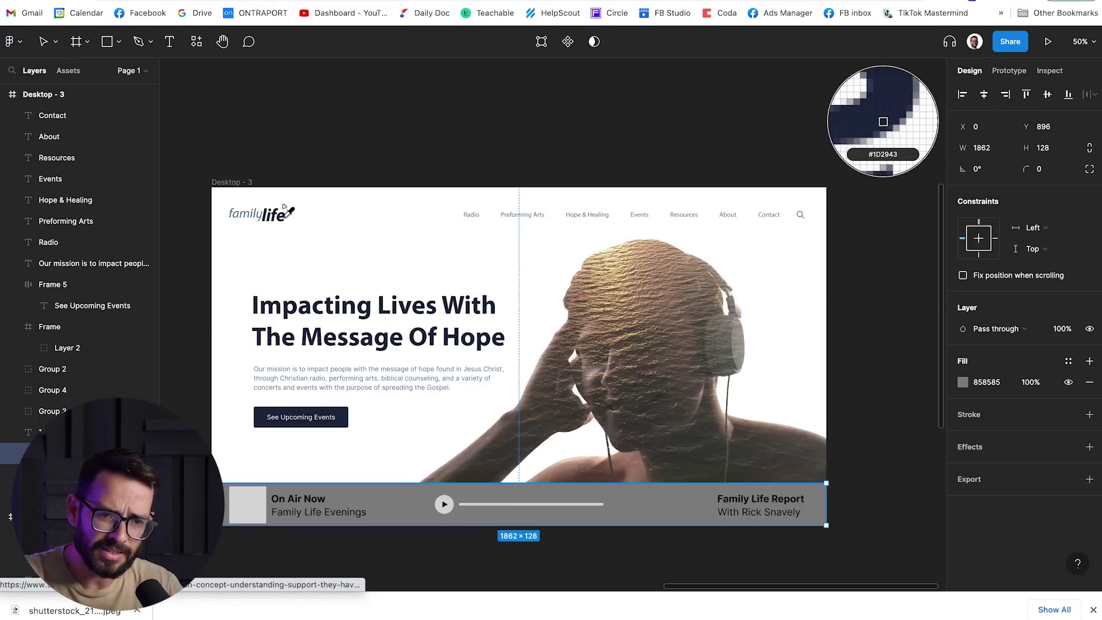
pyautogui.click(283, 208)
pyautogui.press('Escape')
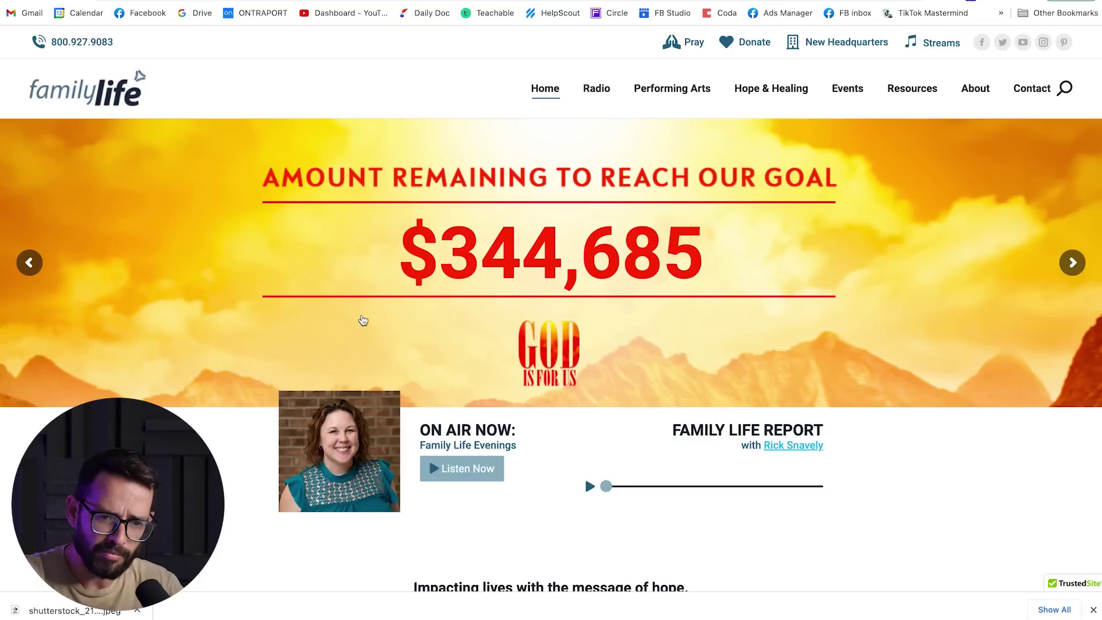
# Copy the On Air Now host photo from the Family Life website.
pyautogui.rightClick(333, 458)
pyautogui.click(351, 482)
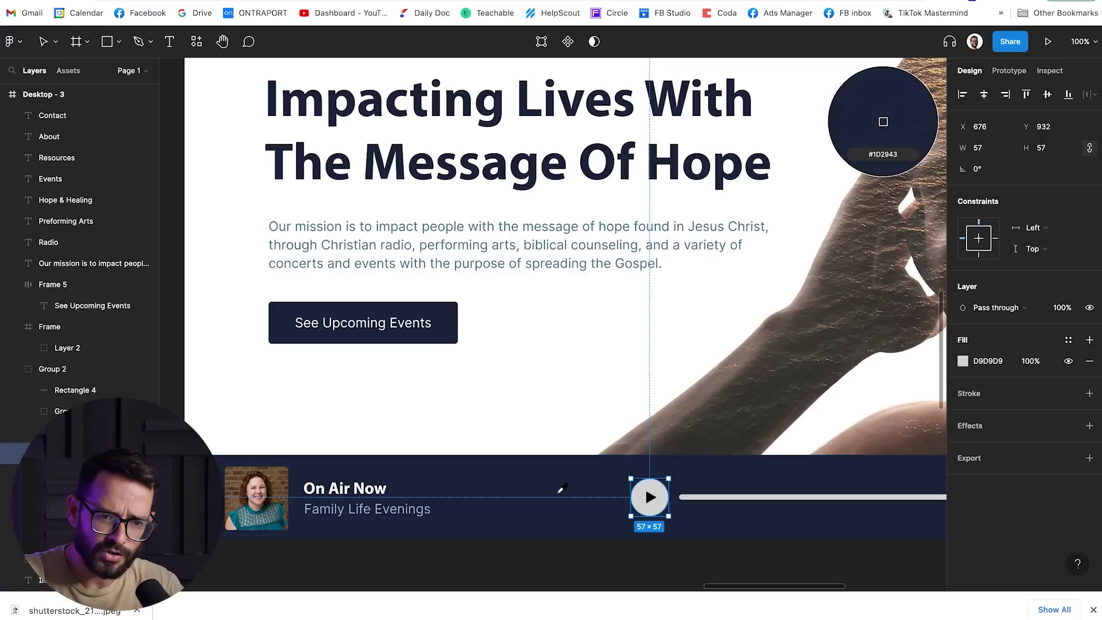
# Fill the circle behind the play icon with the light blue document colour A0C0D7.
pyautogui.click(963, 362)
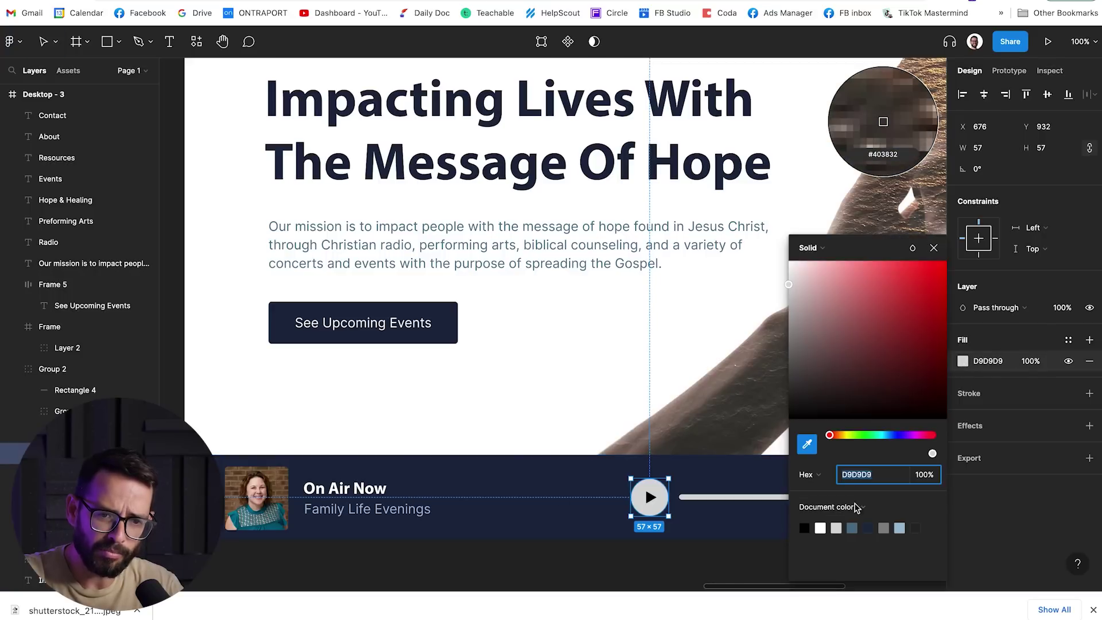
pyautogui.click(900, 529)
pyautogui.click(934, 248)
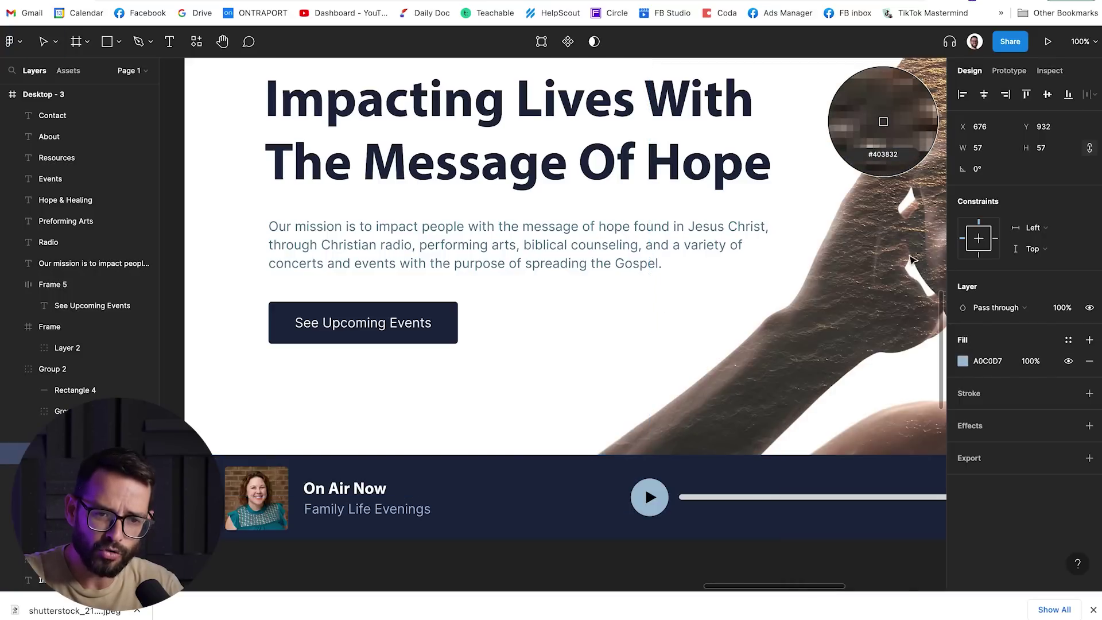
# Recolour the play triangle with the player bar's dark navy 1D2943.
pyautogui.scroll(1, 610, 336)
pyautogui.hscroll(2, 610, 336)
pyautogui.press('Escape')
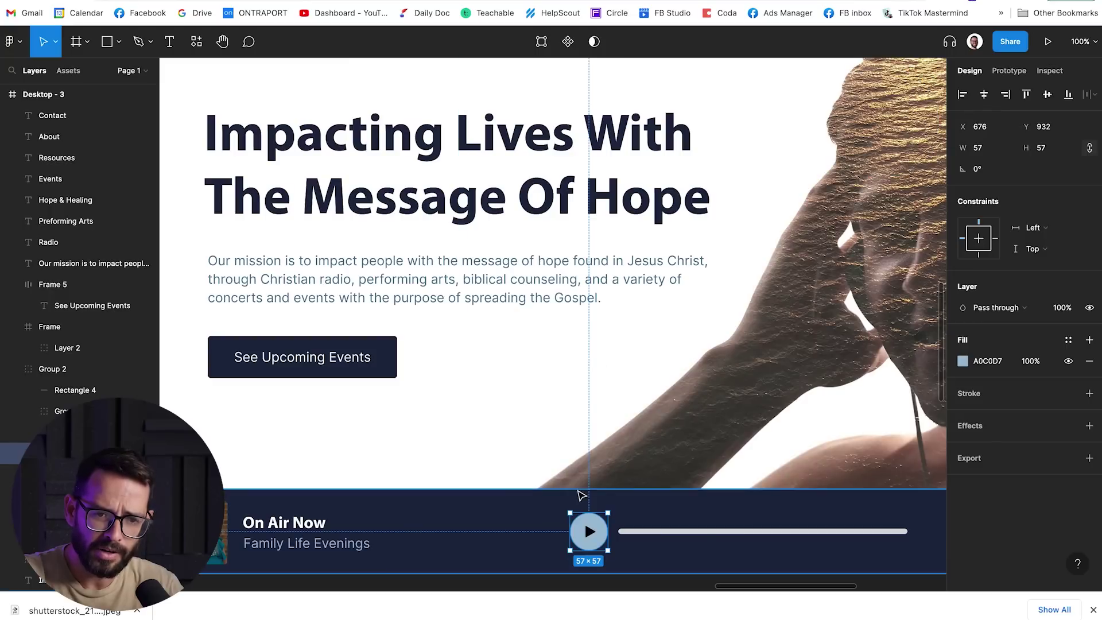
pyautogui.doubleClick(590, 531)
pyautogui.press('i')
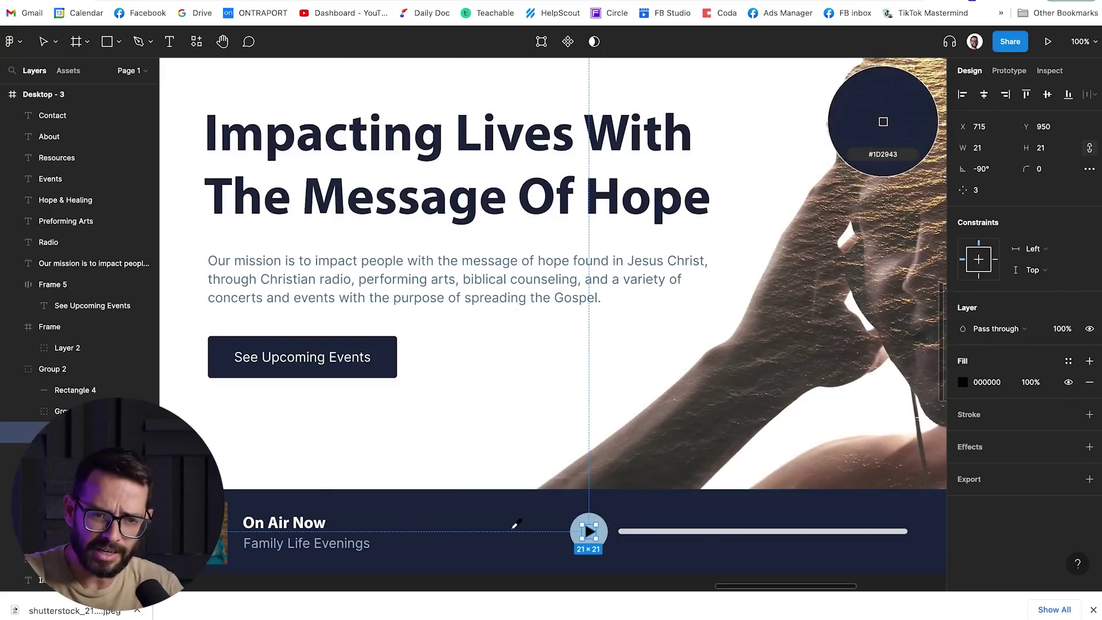
pyautogui.click(512, 529)
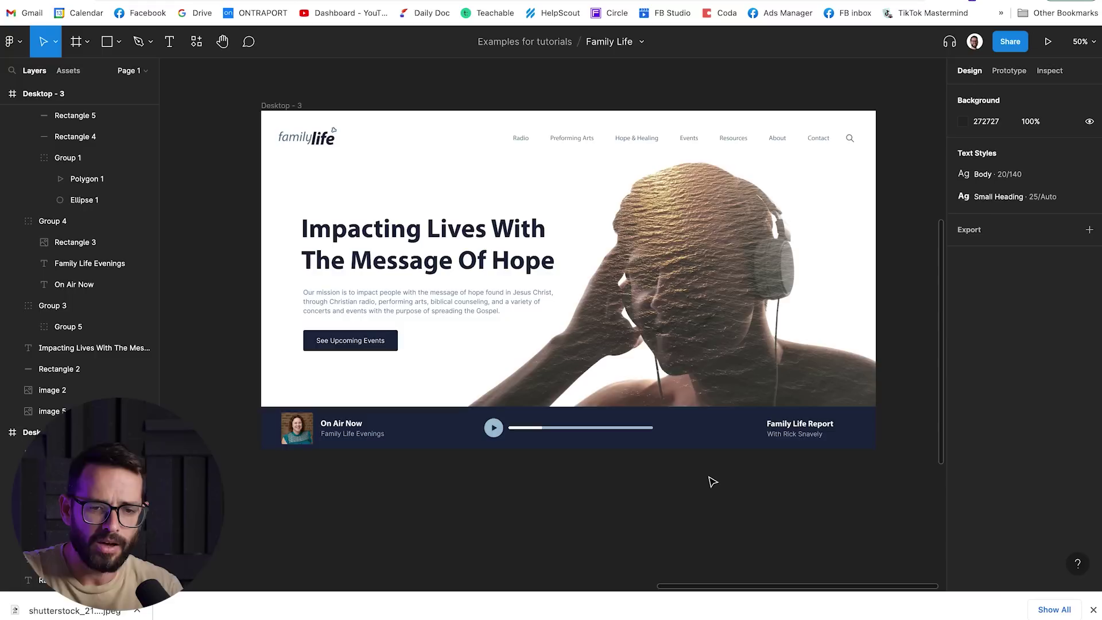
# Centre the play button and progress bar group horizontally in the frame, and shorten the navy player bar to a height of 92.
pyautogui.click(593, 432)
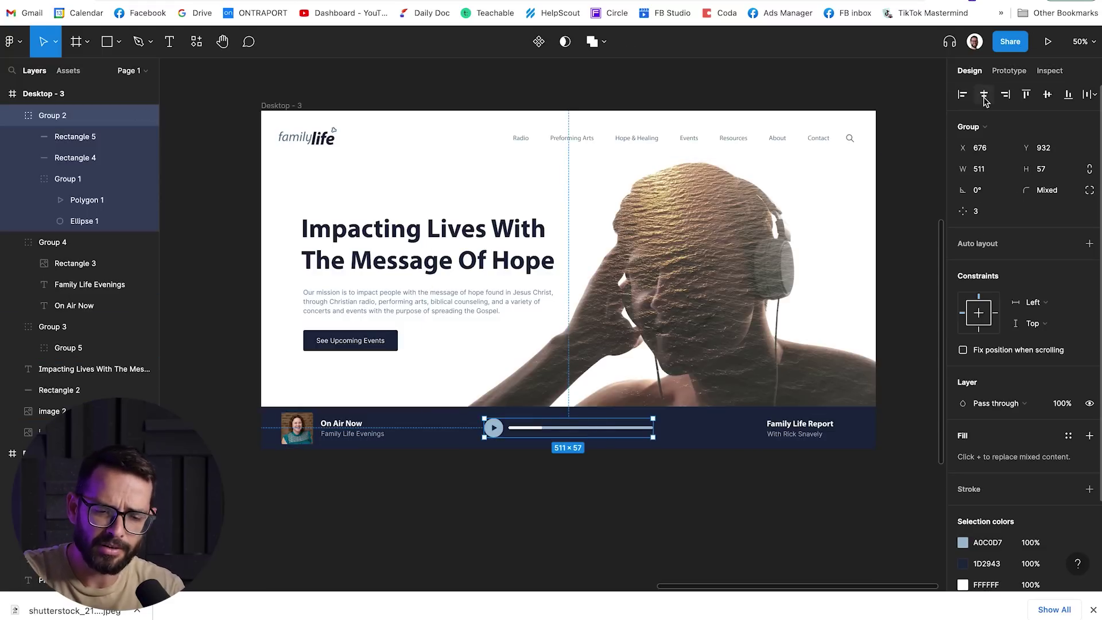
pyautogui.click(650, 480)
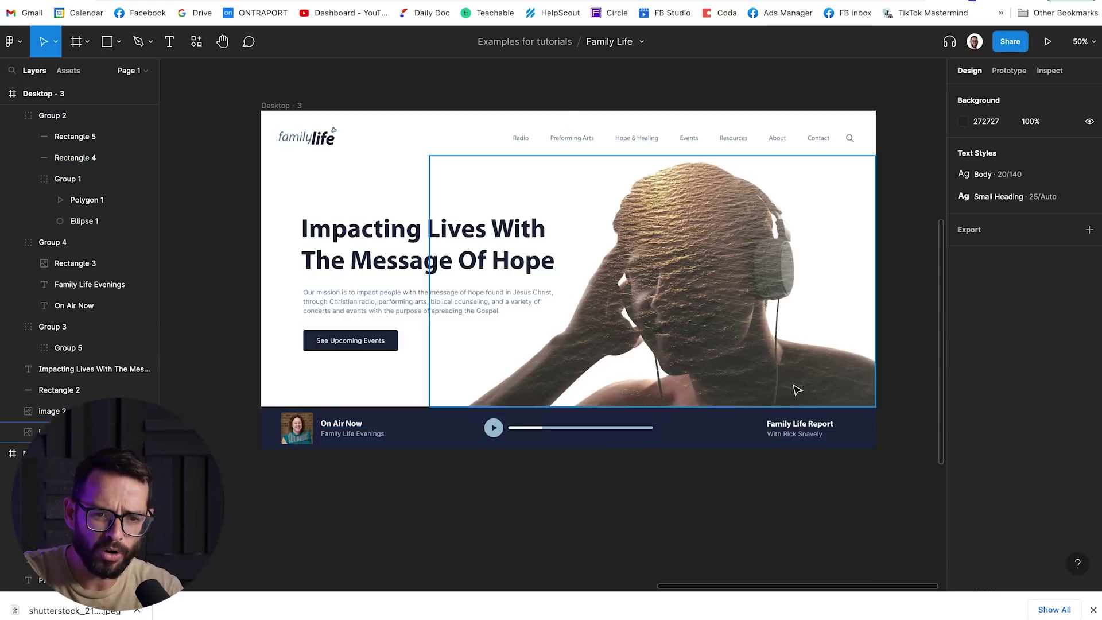
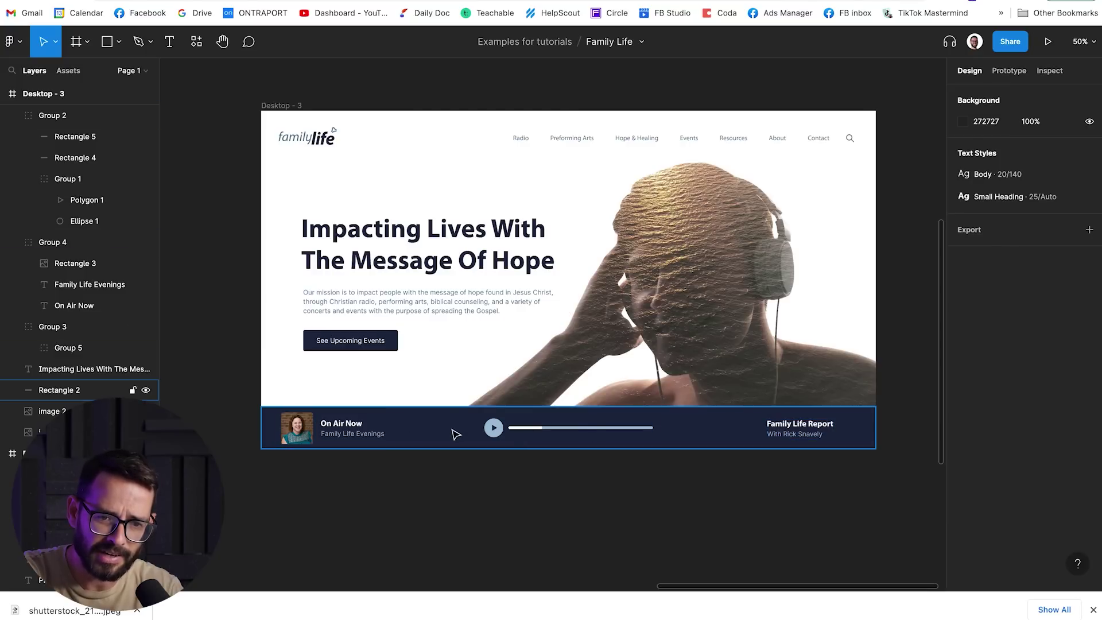
pyautogui.click(466, 422)
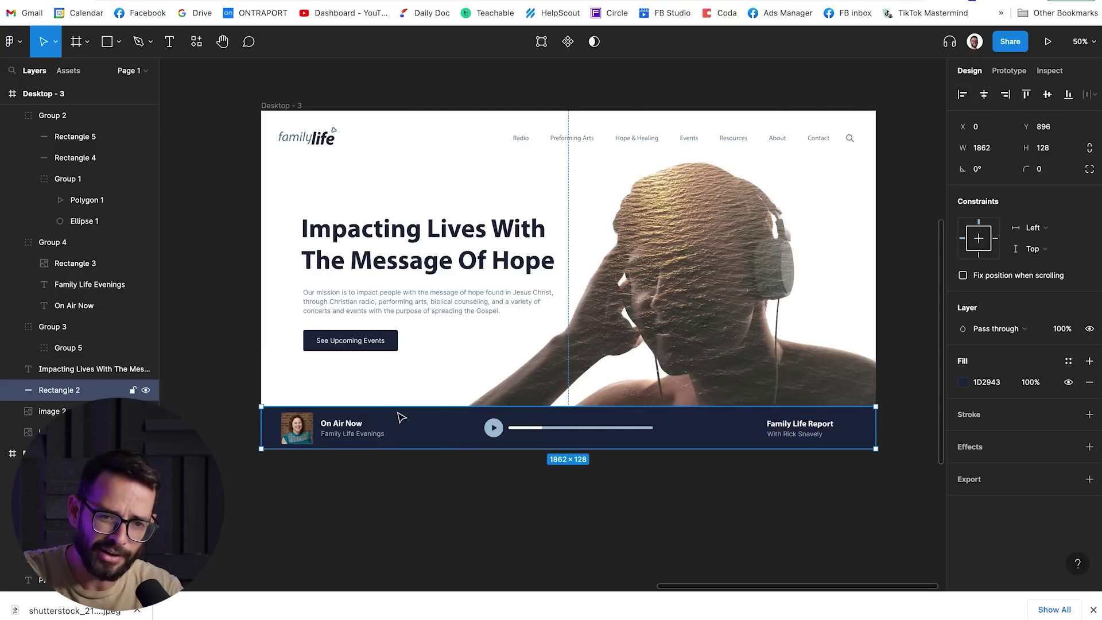
pyautogui.moveTo(417, 408); pyautogui.dragTo(416, 420)
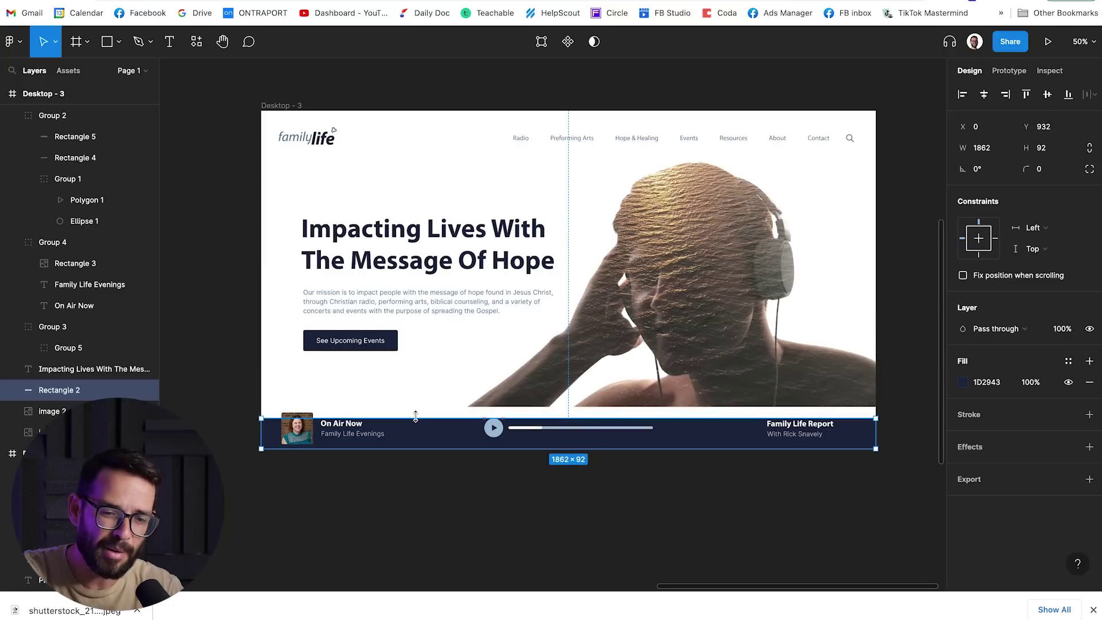
# Move the hero head image down to Y 171 so it meets the top of the shortened player bar.
pyautogui.click(464, 404)
pyautogui.moveTo(582, 380); pyautogui.dragTo(580, 393)
pyautogui.press('Up')
pyautogui.press('Up')
pyautogui.press('Up')
pyautogui.press('Down')
pyautogui.press('Down')
pyautogui.press('Down')
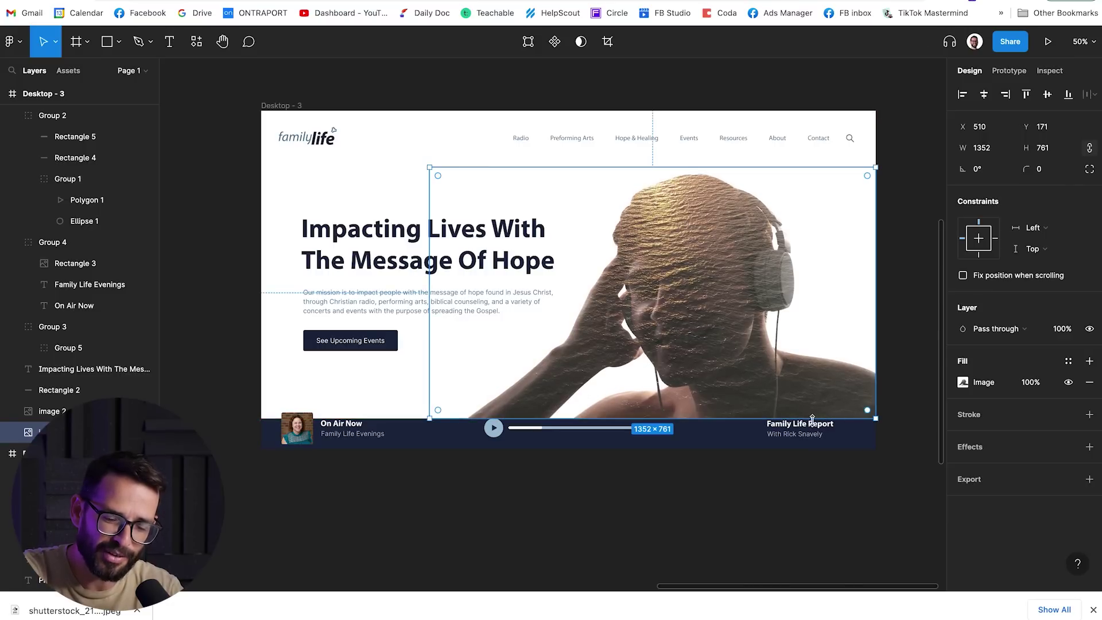
# Nudge the Family Life Report text and the other player bar contents down to centre them in the shortened bar.
pyautogui.click(796, 434)
pyautogui.hotkey('shift', 'Down')
pyautogui.hotkey('shift', 'Down')
pyautogui.press('Up')
pyautogui.press('Up')
pyautogui.press('Up')
pyautogui.press('Up')
pyautogui.press('Up')
pyautogui.press('Up')
pyautogui.press('Up')
pyautogui.press('Up')
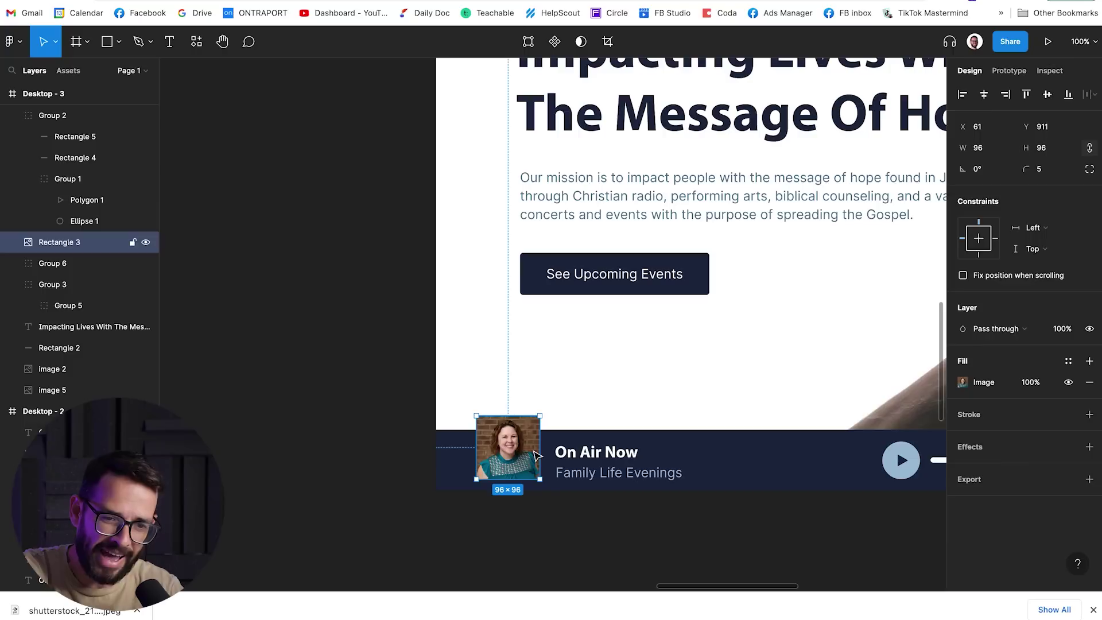
pyautogui.click(323, 442)
pyautogui.hotkey('shift', '1')
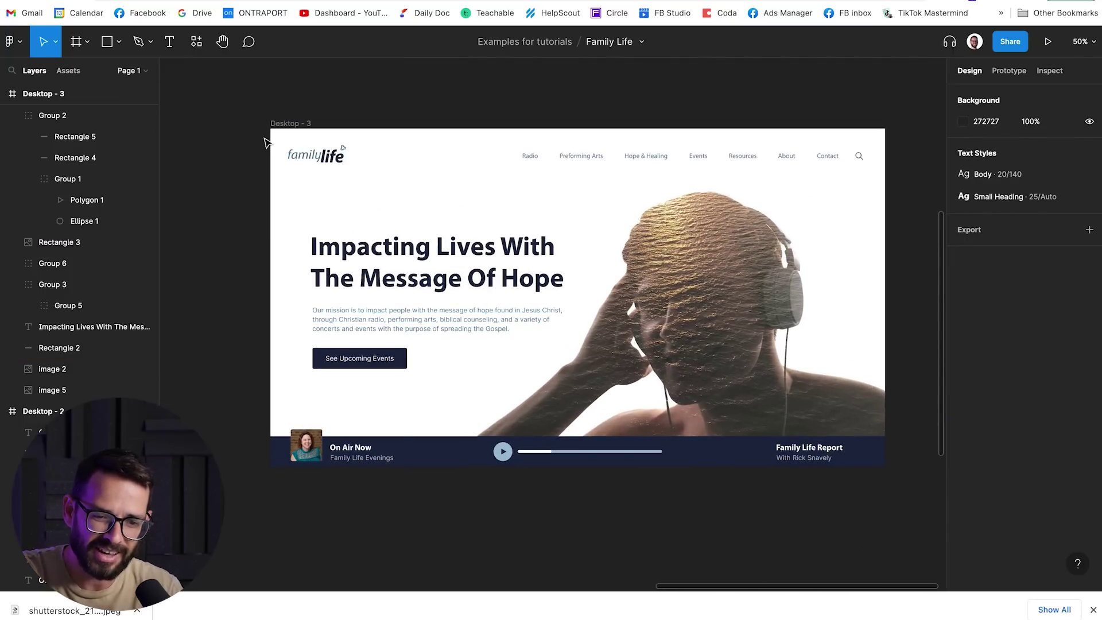
# Shift the logo slightly right, and group the headline, paragraph and button and align them with the logo's left edge.
pyautogui.moveTo(341, 148)
pyautogui.mouseDown()
pyautogui.moveTo(351, 148)
pyautogui.moveTo(335, 155)
pyautogui.mouseUp()
pyautogui.click(337, 267)
pyautogui.keyDown('shift'); pyautogui.click(332, 322); pyautogui.keyUp('shift')
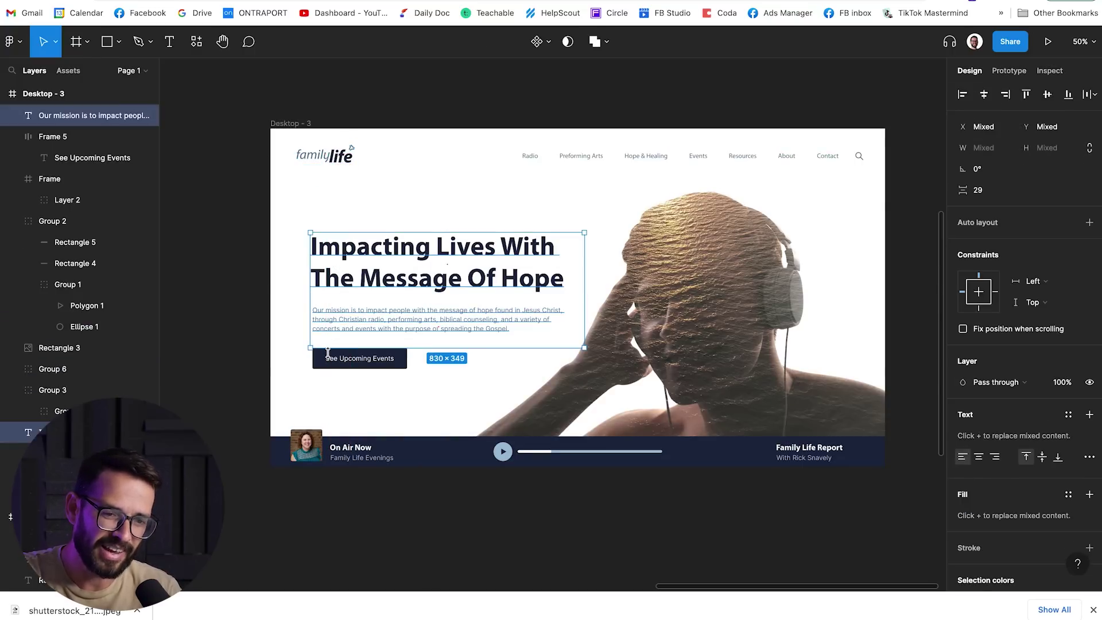
pyautogui.keyDown('shift'); pyautogui.click(328, 353); pyautogui.keyUp('shift')
pyautogui.hotkey('ctrl', 'g')
pyautogui.moveTo(364, 270); pyautogui.dragTo(347, 263)
pyautogui.click(236, 226)
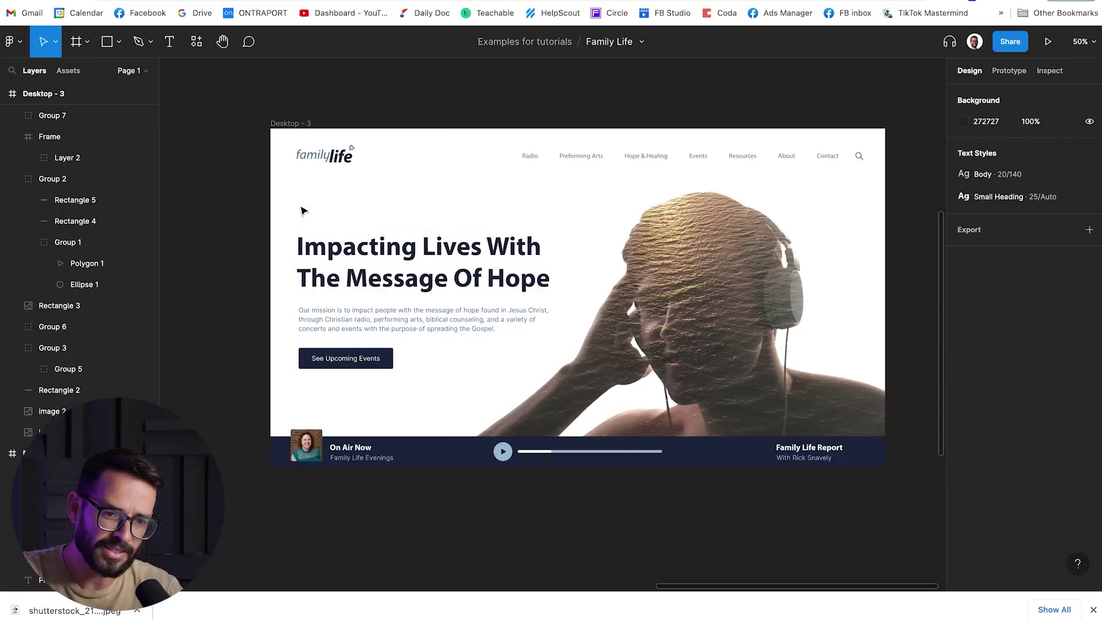
# Add a layout grid to the Desktop - 3 frame, made of 12 centred columns.
pyautogui.click(1090, 297)
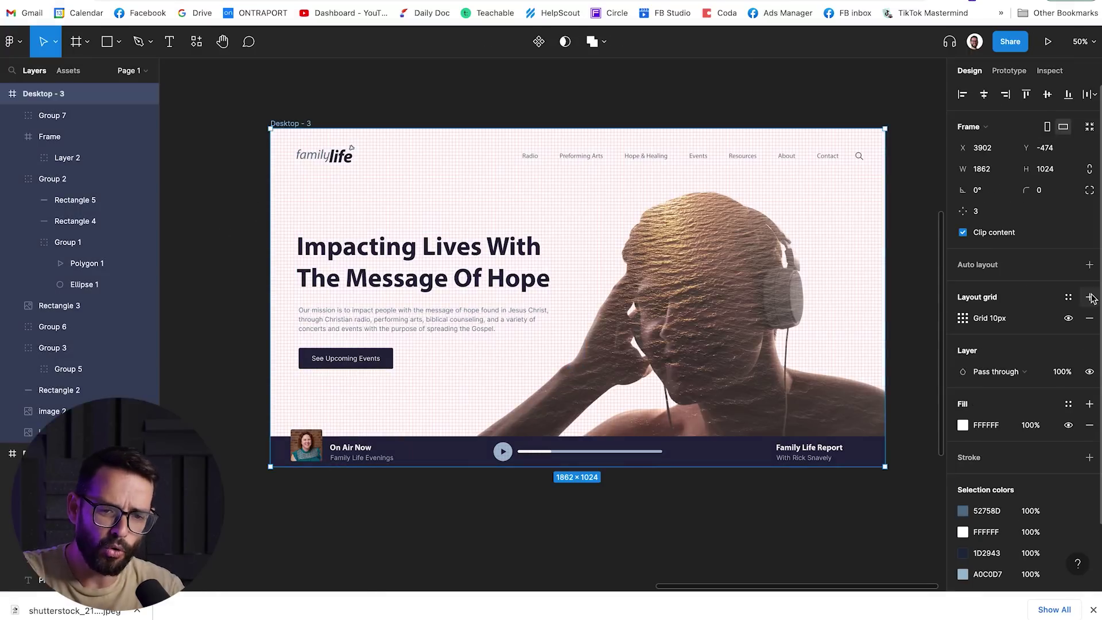
pyautogui.click(963, 318)
pyautogui.click(816, 320)
pyautogui.click(814, 336)
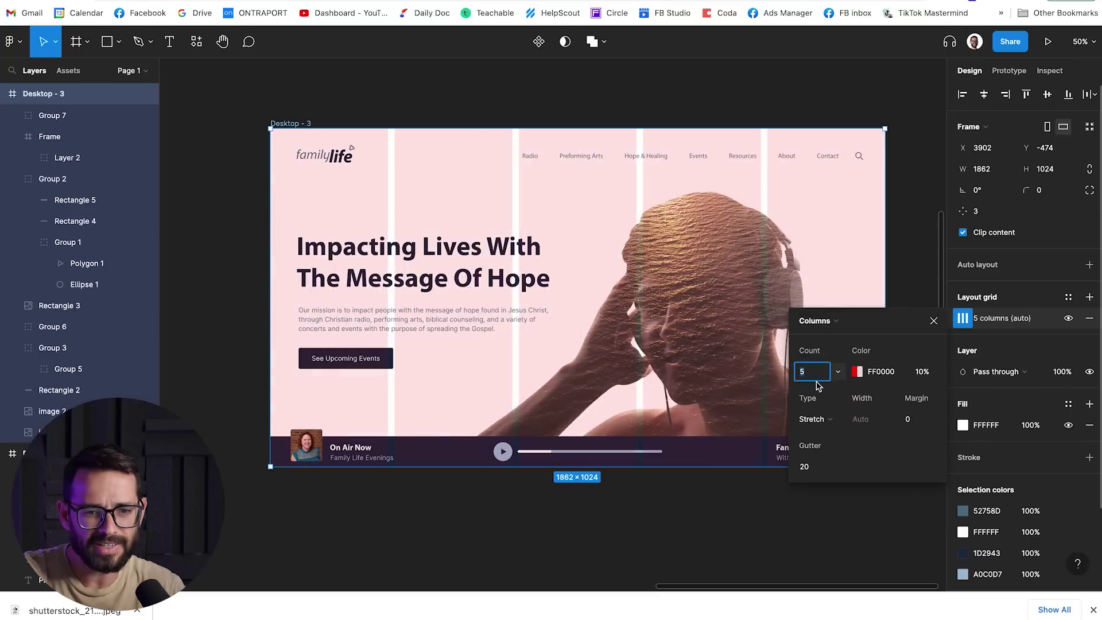
pyautogui.click(812, 419)
pyautogui.click(809, 402)
# Set the layout grid's column width to 124 px.
pyautogui.click(868, 419)
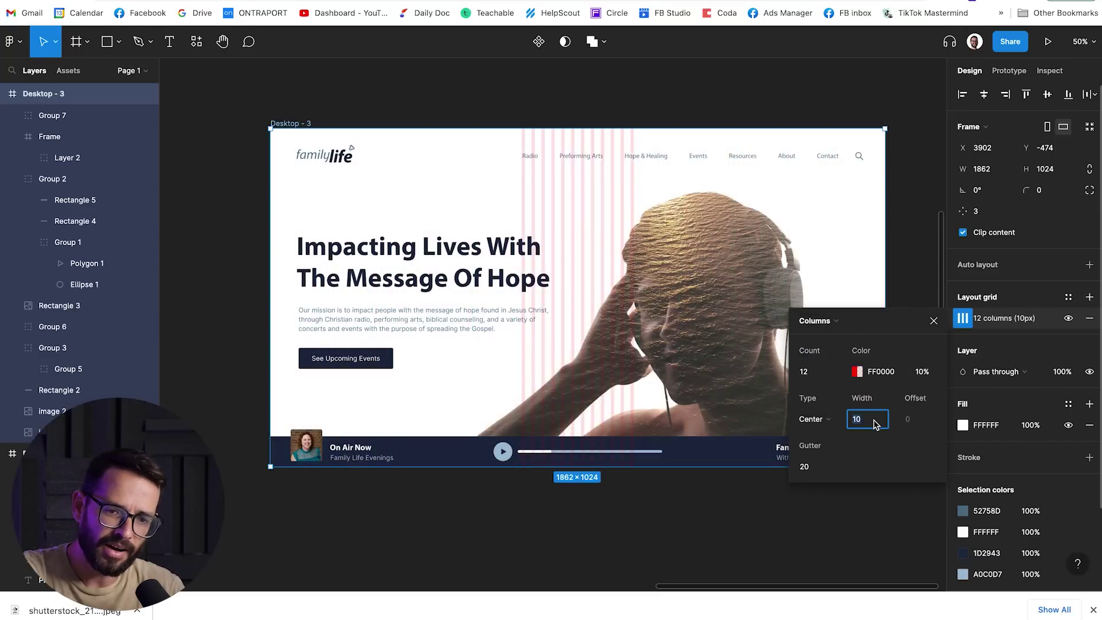
pyautogui.write('110')
pyautogui.press('Return')
pyautogui.write('124')
pyautogui.press('Return')
pyautogui.click(934, 320)
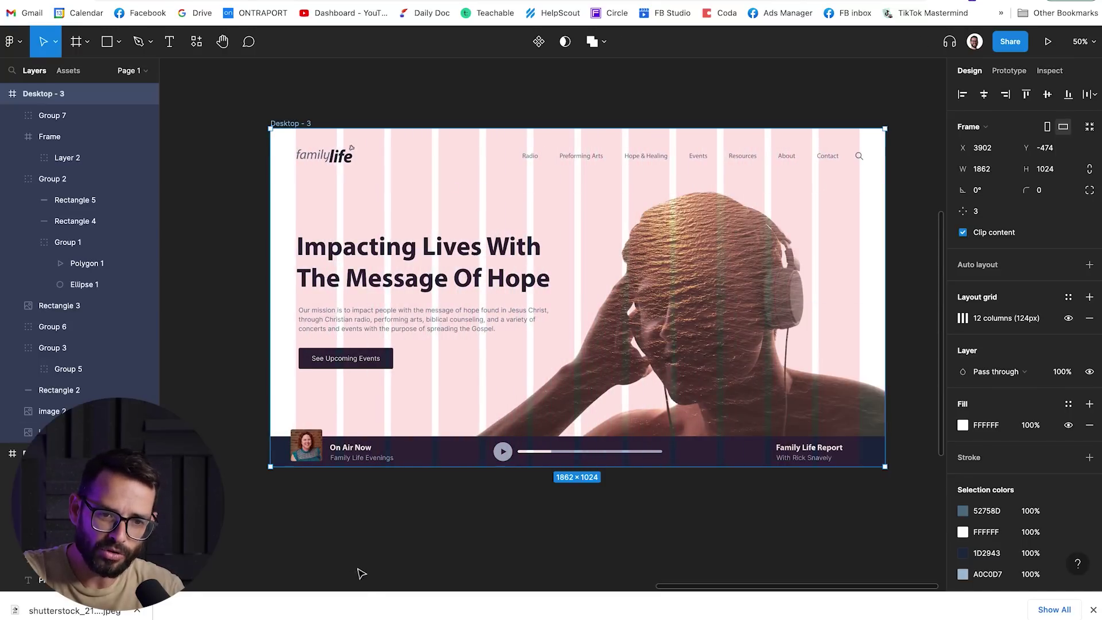
pyautogui.click(360, 573)
# Move the Family Life Report text group left to X 1517, in line with a grid column's edge.
pyautogui.click(806, 452)
pyautogui.press('super+plus')
pyautogui.scroll(-3, 859, 461)
pyautogui.hscroll(4, 859, 461)
# Move both progress bar strips right until they end at a column edge, and stretch their left end back towards the play button.
pyautogui.hscroll(-5, 474, 526)
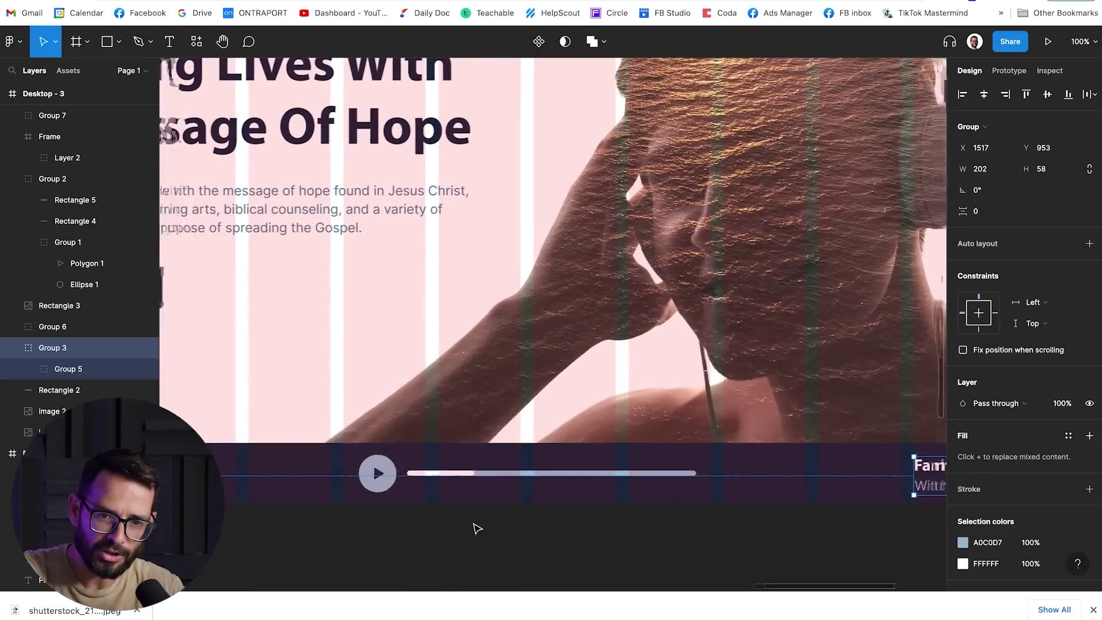
pyautogui.doubleClick(455, 471)
pyautogui.click(511, 474)
pyautogui.keyDown('shift'); pyautogui.click(569, 473); pyautogui.keyUp('shift')
pyautogui.moveTo(569, 474); pyautogui.dragTo(583, 474)
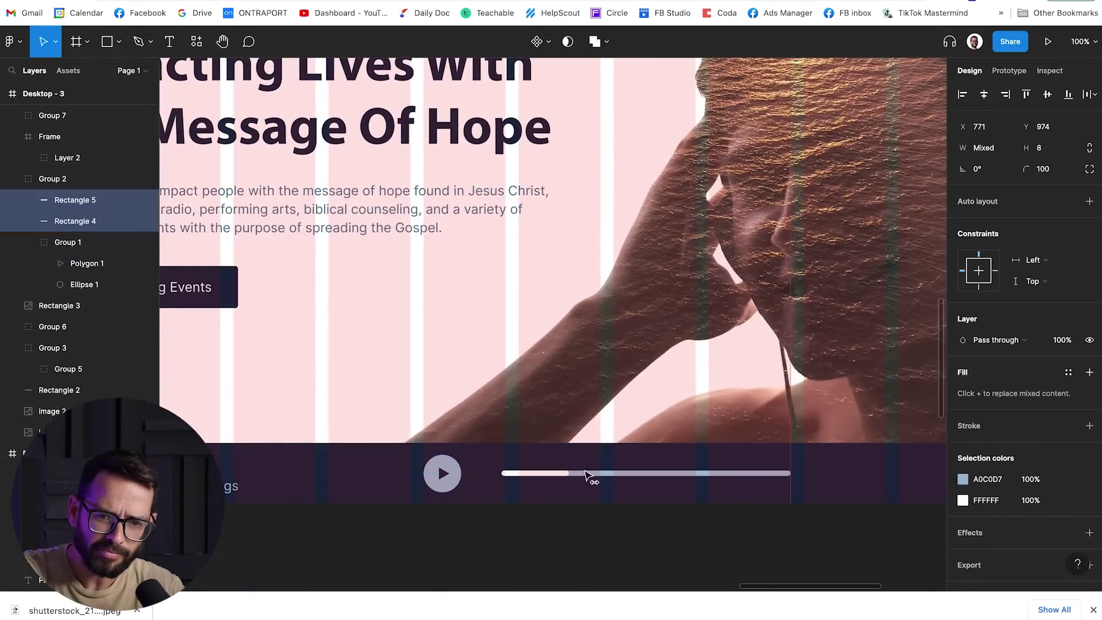
pyautogui.click(524, 474)
pyautogui.moveTo(497, 472); pyautogui.dragTo(479, 472)
pyautogui.click(489, 551)
# Group the navigation links with the search icon and move the group to X 750, ending at the grid's right edge.
pyautogui.press('super+minus')
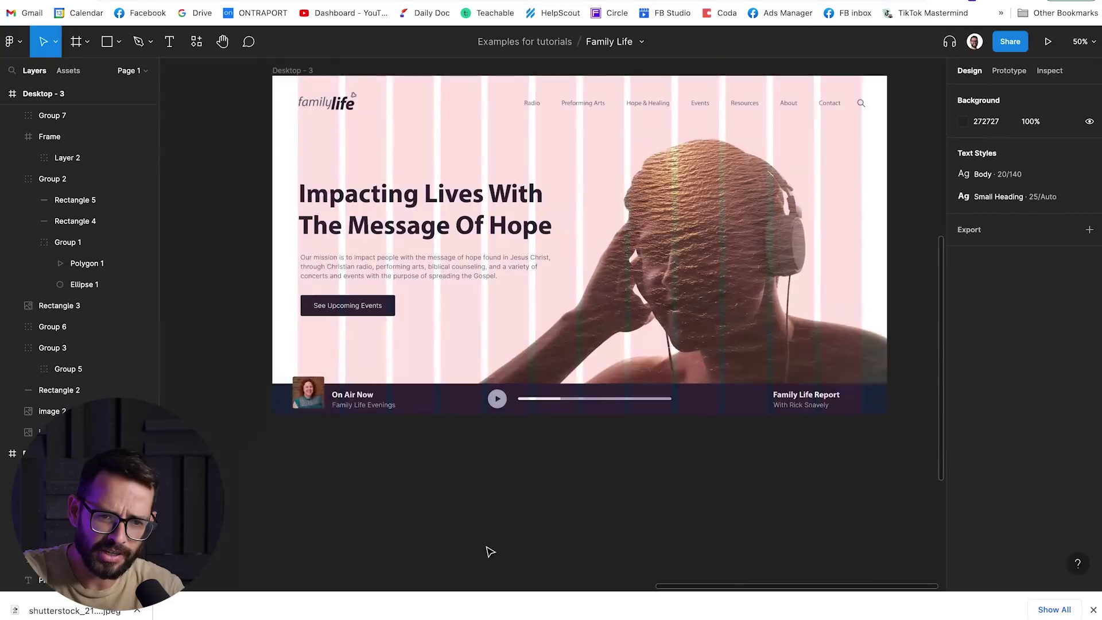
pyautogui.scroll(1, 487, 551)
pyautogui.hscroll(1, 487, 551)
pyautogui.click(842, 136)
pyautogui.click(875, 123)
pyautogui.press('super+g')
pyautogui.moveTo(804, 144)
pyautogui.mouseDown()
pyautogui.moveTo(521, 152)
pyautogui.moveTo(802, 134)
pyautogui.mouseUp()
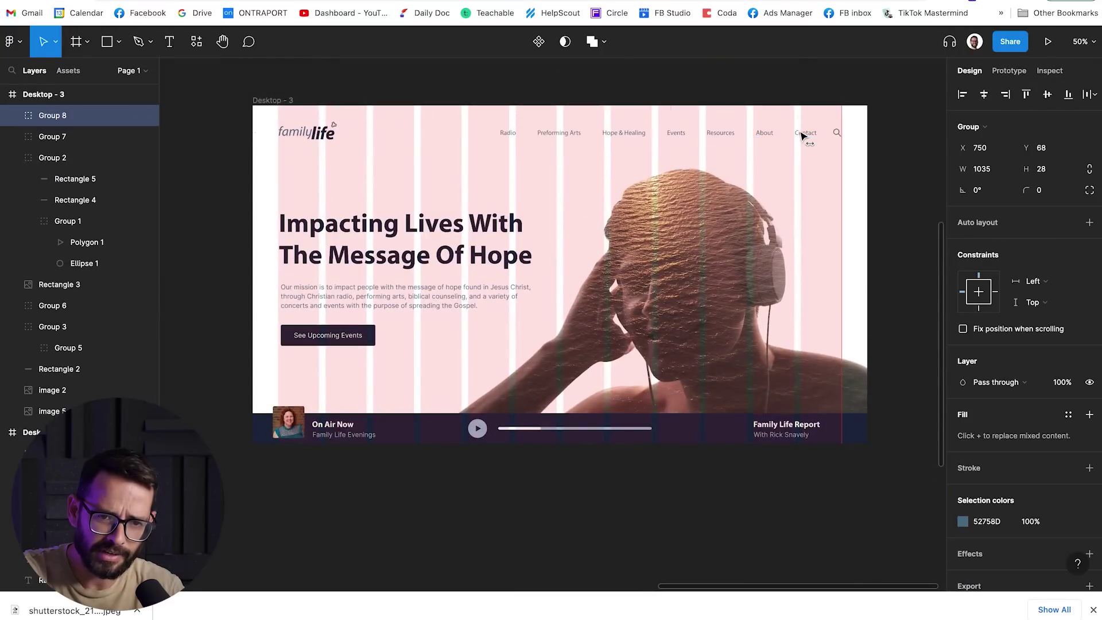
# Hide the column layout grid on the Desktop - 3 frame.
pyautogui.press('Escape')
pyautogui.click(276, 101)
pyautogui.click(1068, 318)
pyautogui.scroll(1, 707, 111)
pyautogui.click(706, 110)
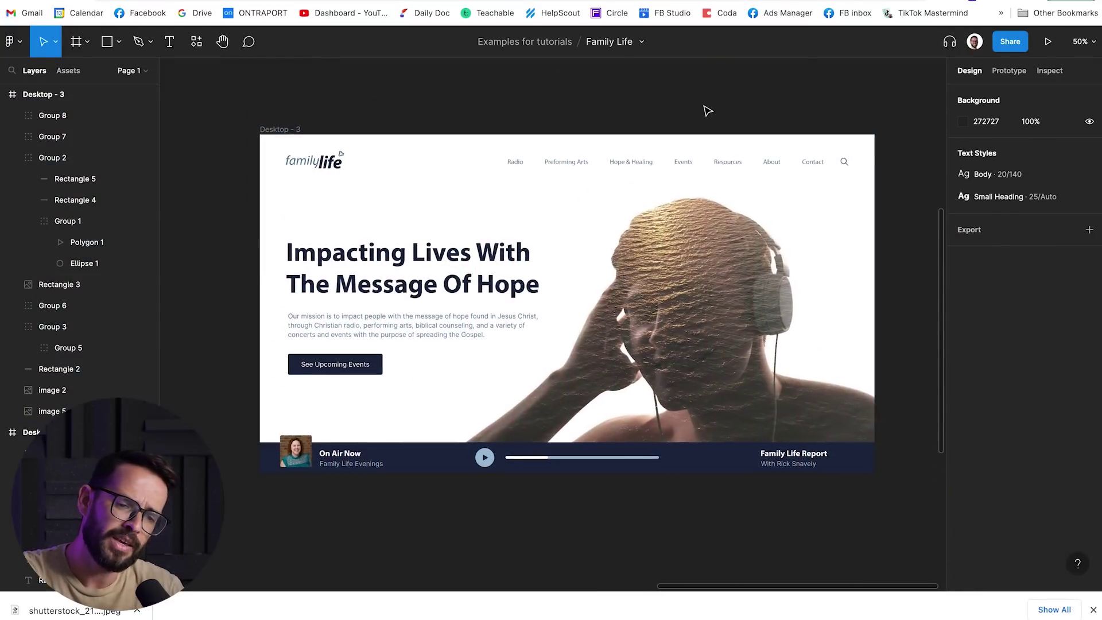
# Compare the original homepage screenshot with the redesigned Desktop - 3 hero.
pyautogui.click(1093, 609)
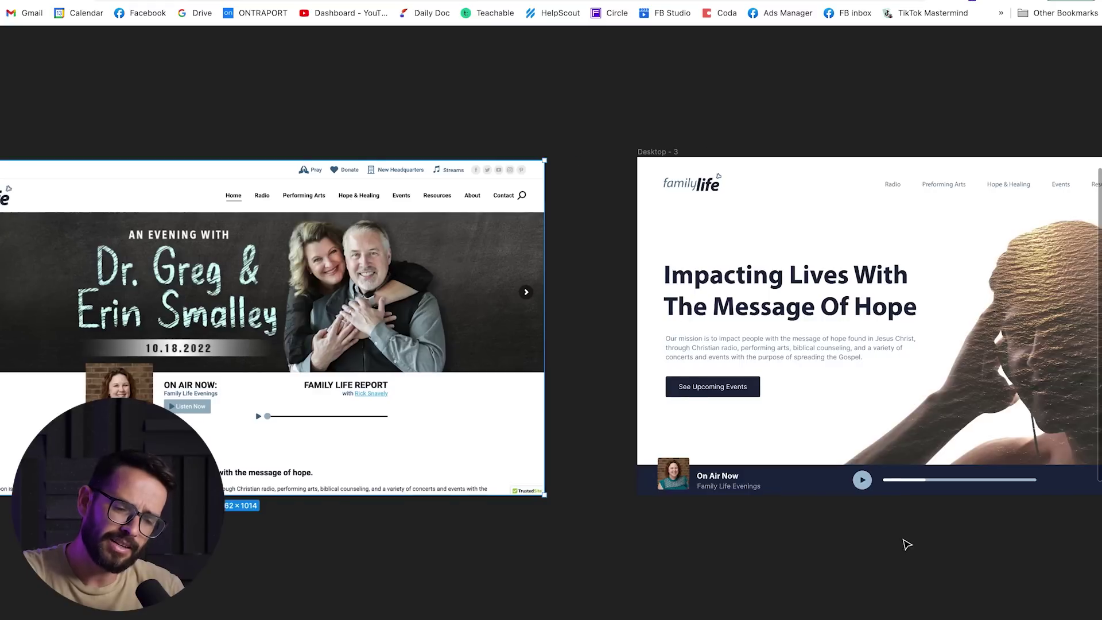
pyautogui.hscroll(-5, 907, 544)
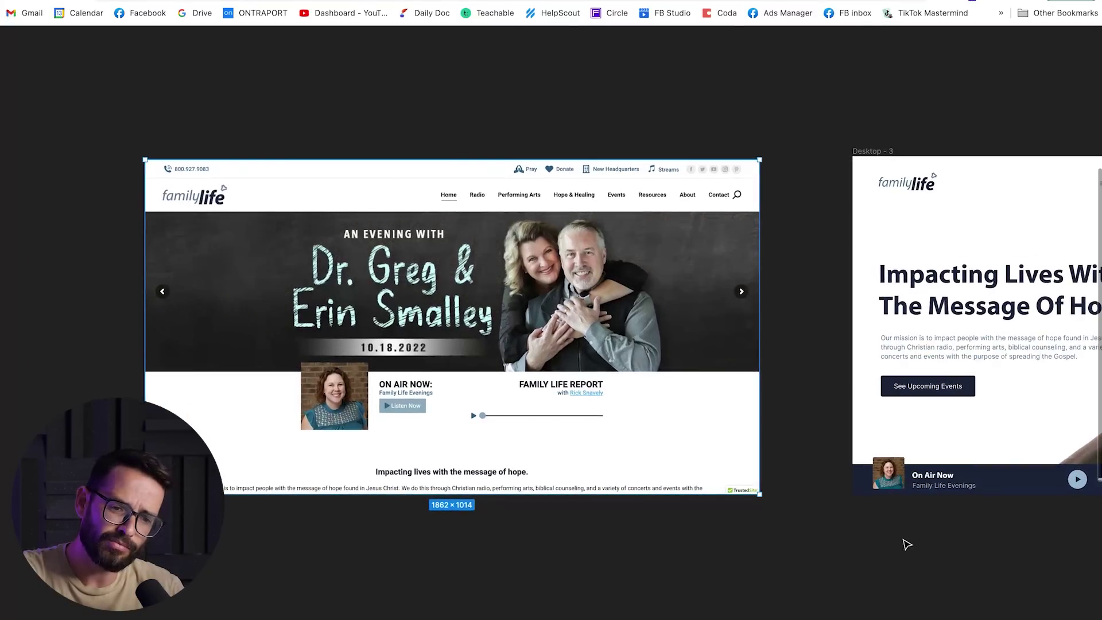
pyautogui.click(819, 551)
pyautogui.hscroll(20, 819, 551)
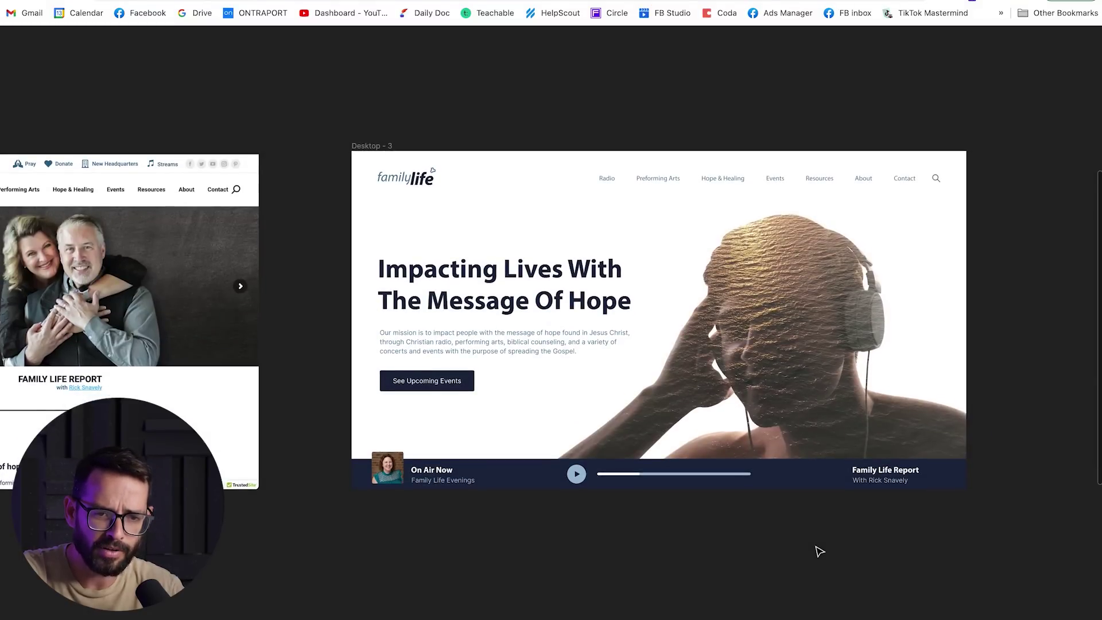
pyautogui.hscroll(-10, 819, 552)
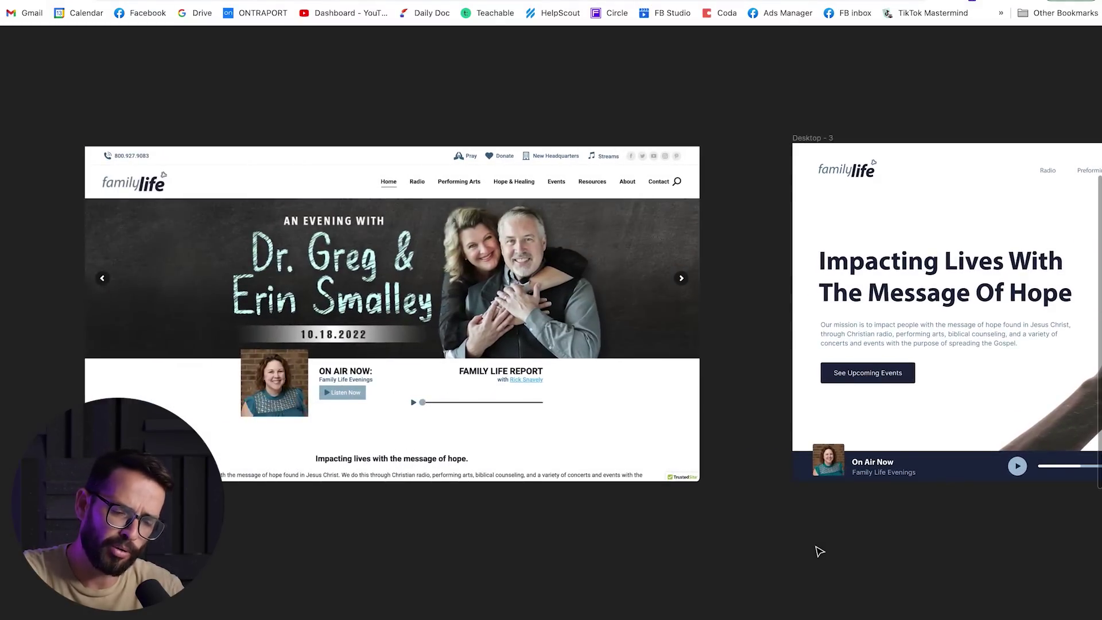
pyautogui.hscroll(6, 816, 547)
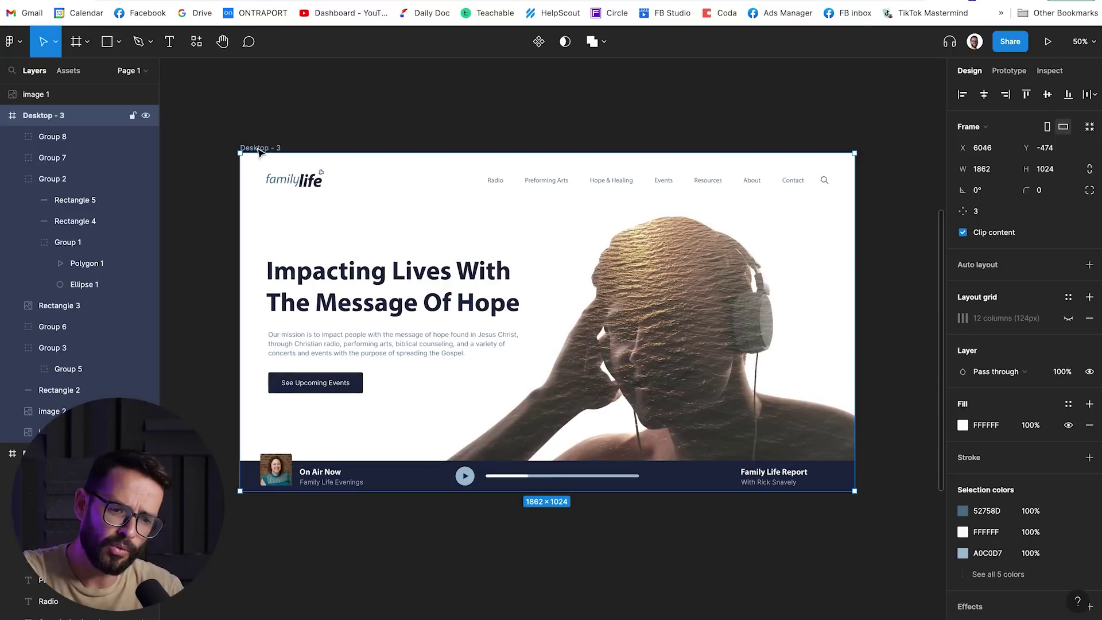
# Duplicate the Desktop - 3 frame and place the copy directly beneath the original.
pyautogui.moveTo(257, 148); pyautogui.dragTo(261, 536)
pyautogui.hotkey('ctrl', 'z')
pyautogui.scroll(-2, 259, 537)
pyautogui.click(321, 528)
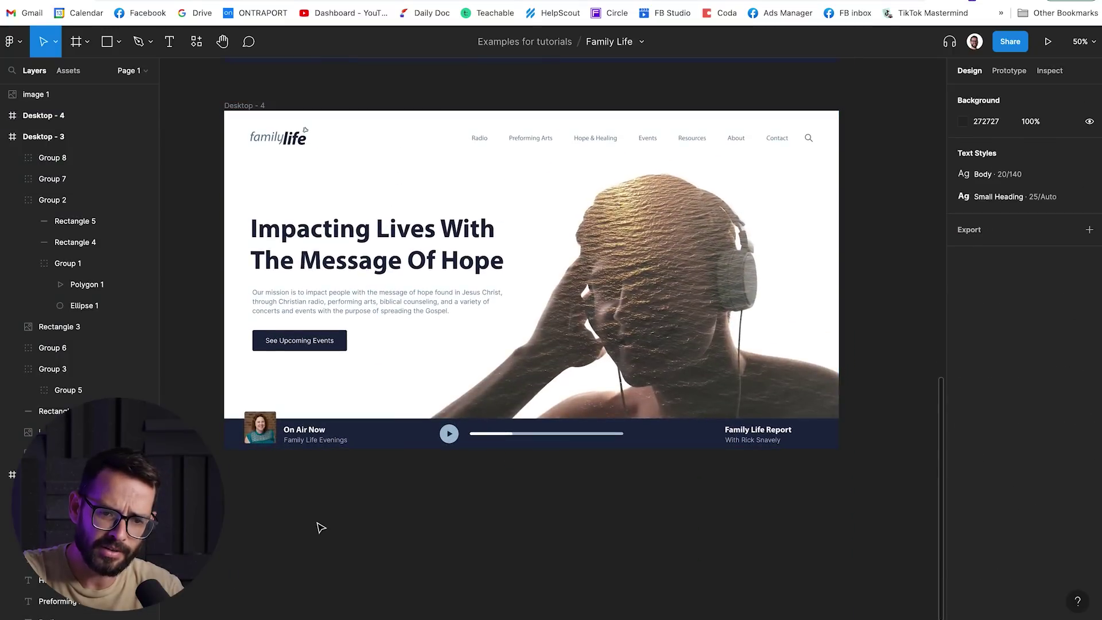
# Change the copied frame's player bar to a vertical linear gradient from A0C0D7 at its upper edge to 52758D at its lower edge.
pyautogui.click(385, 440)
pyautogui.scroll(2, 385, 440)
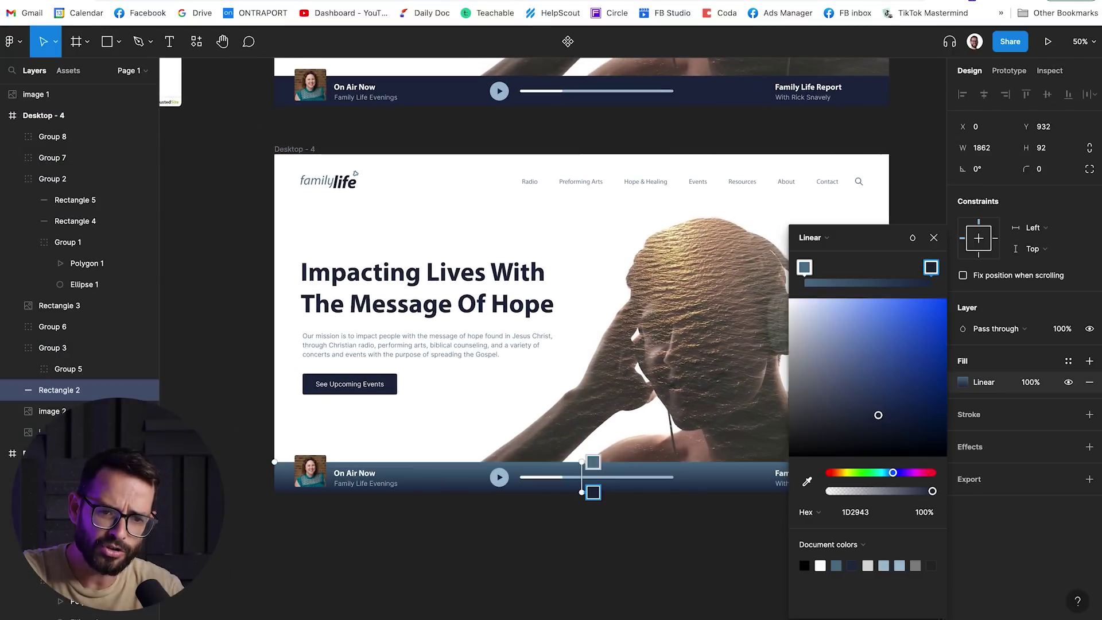
pyautogui.click(886, 566)
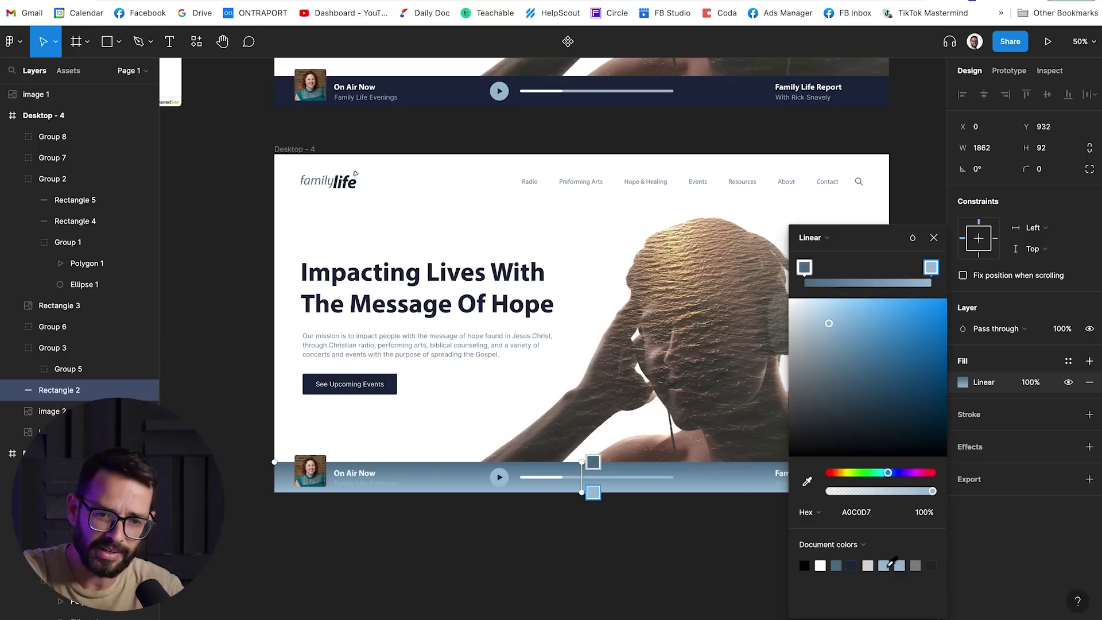
pyautogui.moveTo(930, 269); pyautogui.dragTo(990, 261)
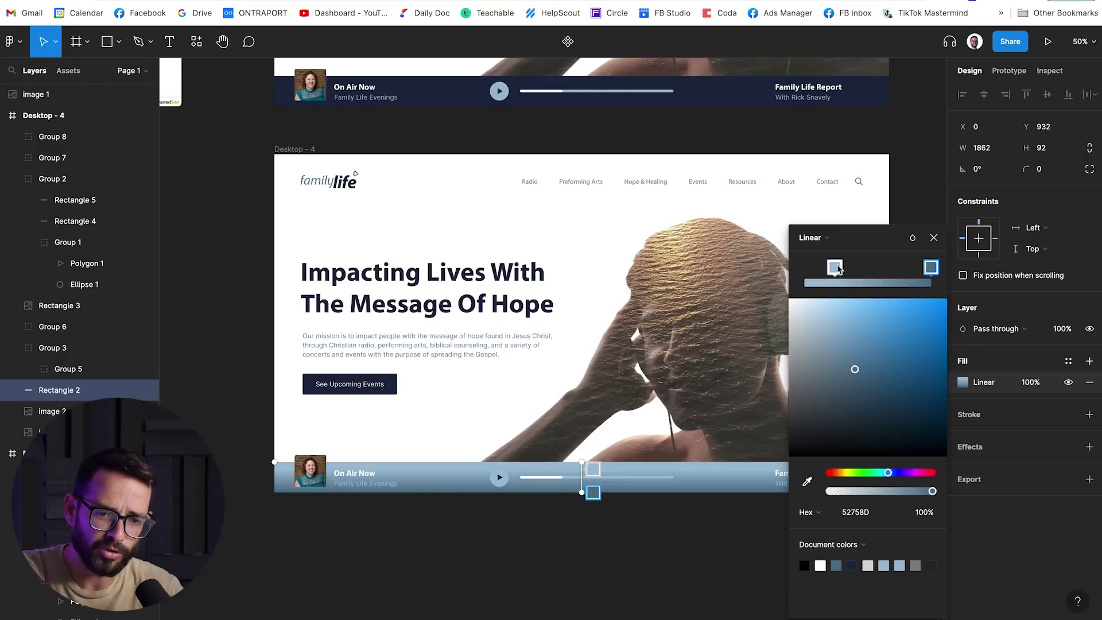
pyautogui.moveTo(837, 268); pyautogui.dragTo(760, 277)
pyautogui.click(933, 237)
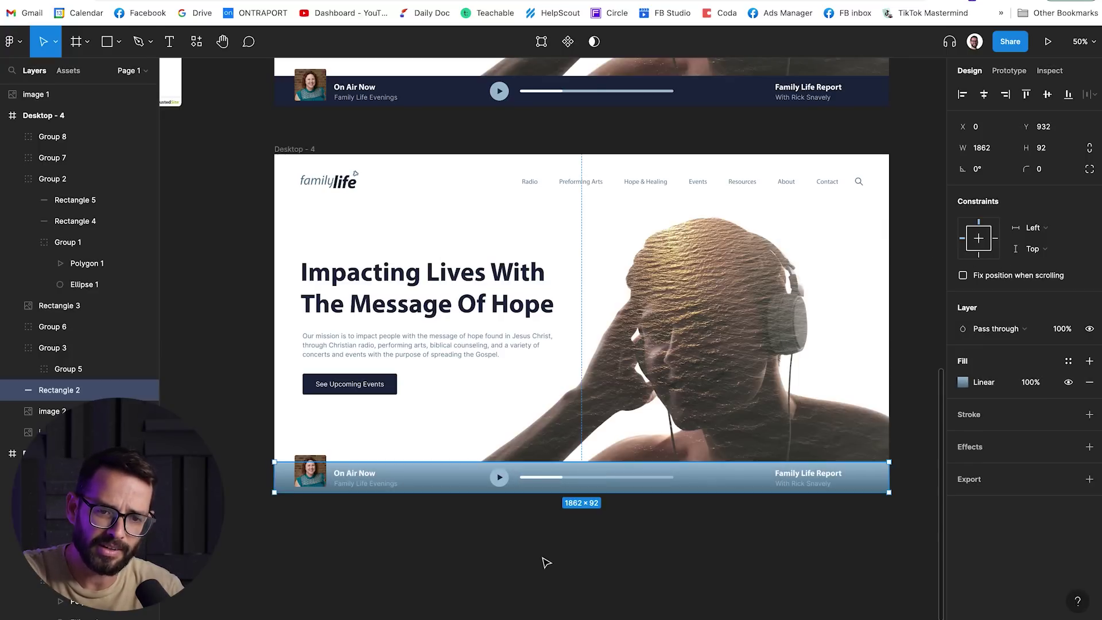
pyautogui.click(545, 562)
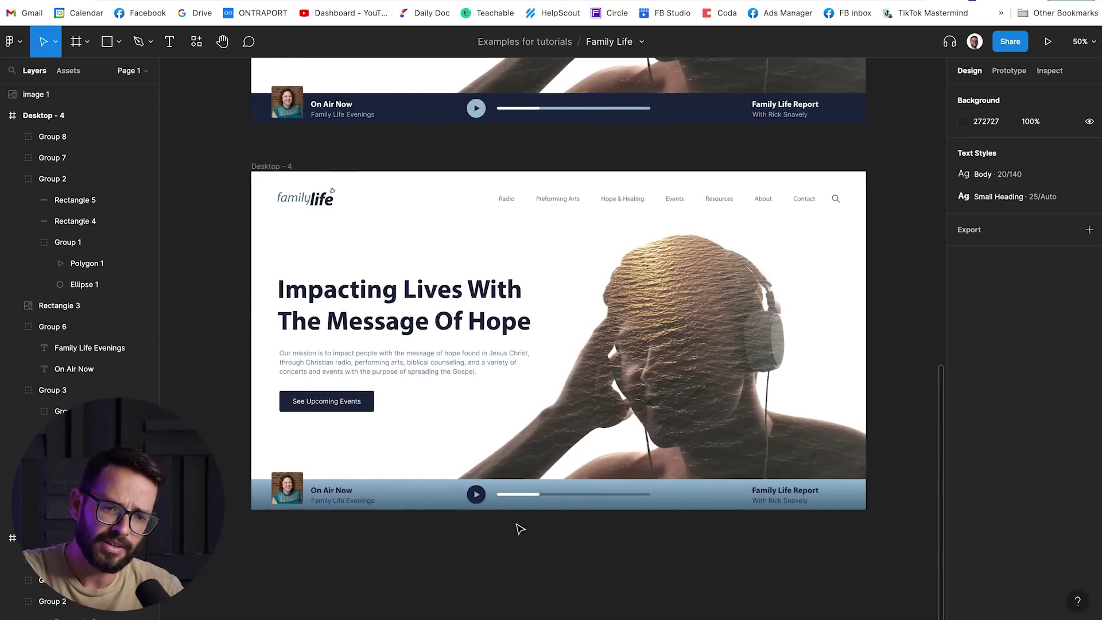
# Compare the navy player bar in Desktop - 3 with the light blue gradient version in Desktop - 4.
pyautogui.scroll(7, 520, 529)
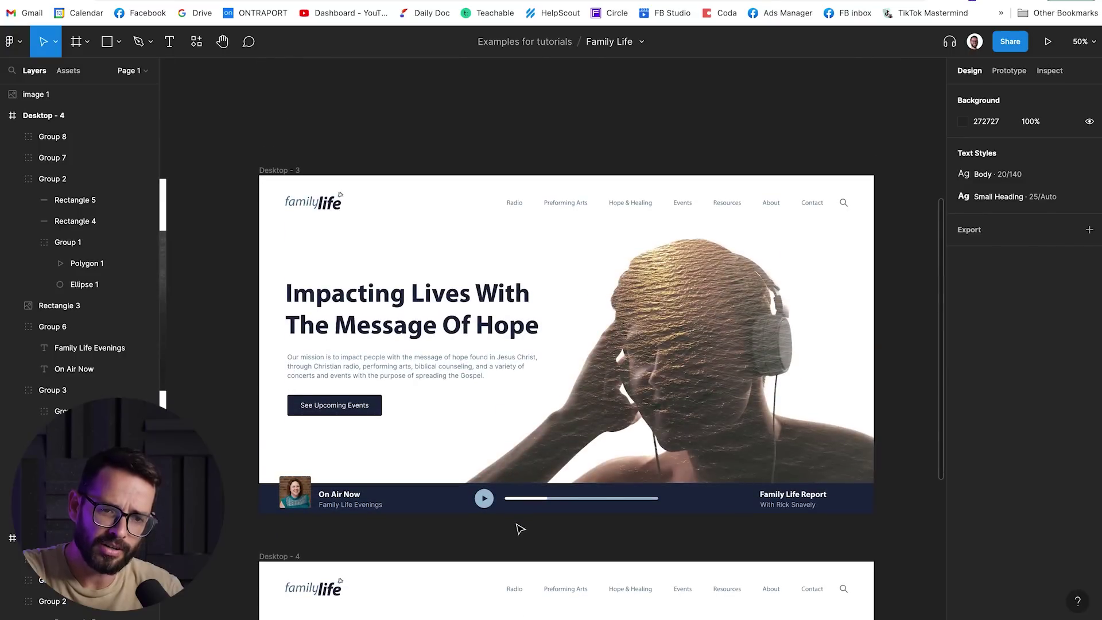
pyautogui.scroll(-7, 520, 528)
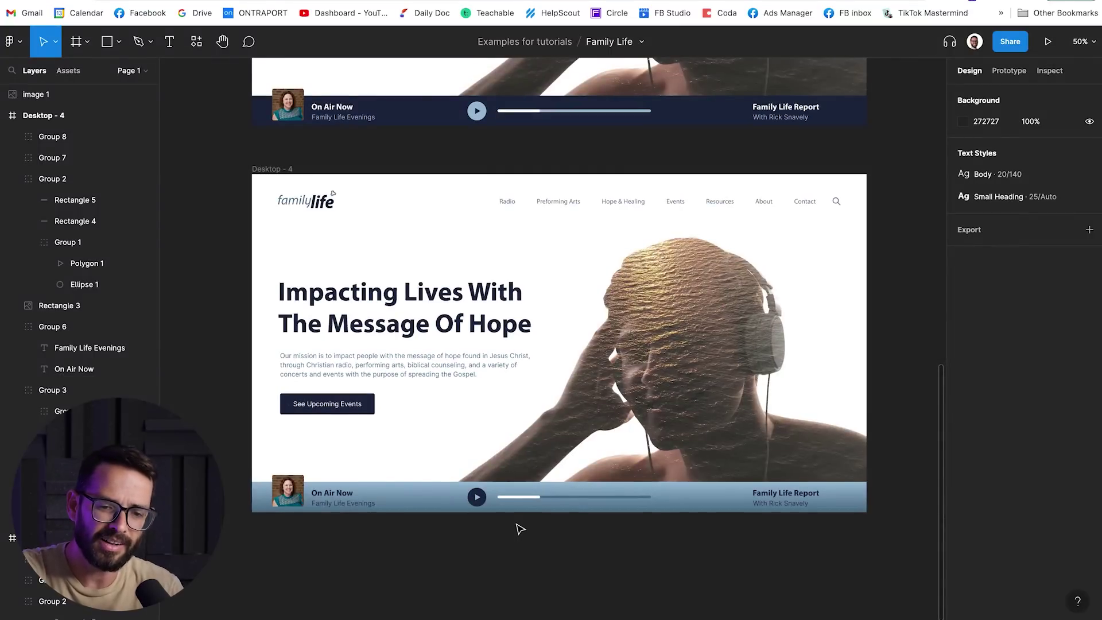
pyautogui.scroll(1, 519, 529)
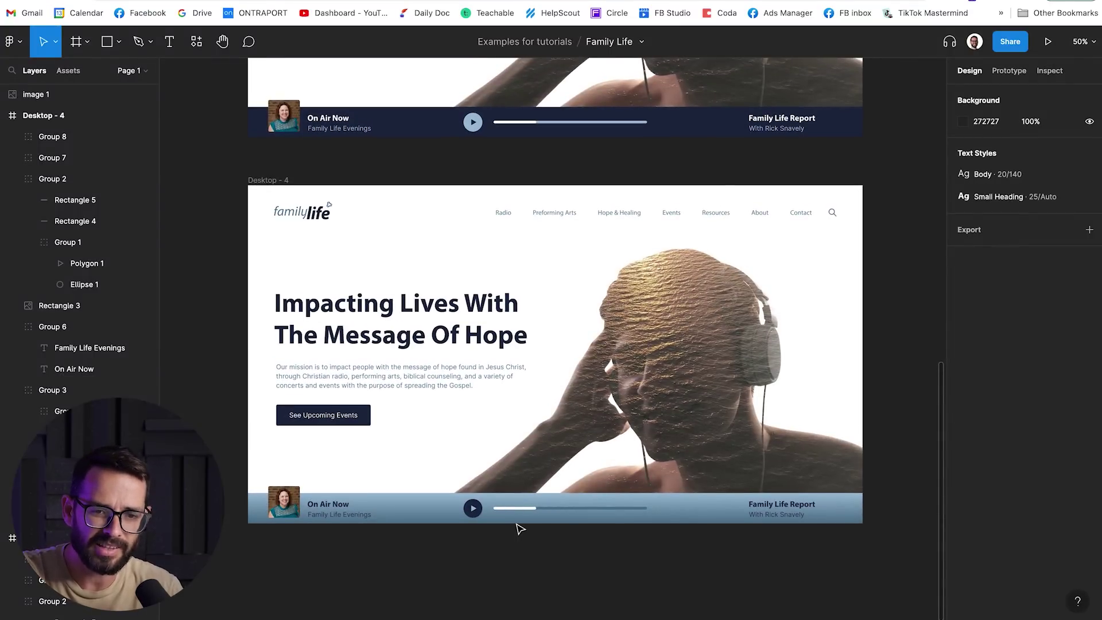
pyautogui.scroll(6, 517, 525)
pyautogui.scroll(-5, 517, 525)
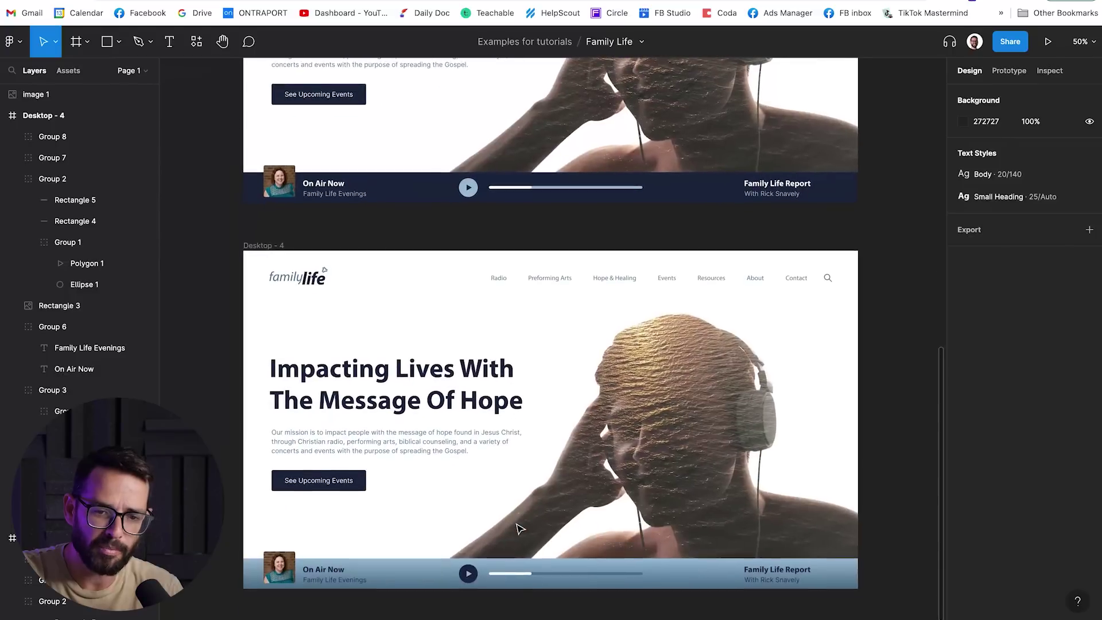
# Increase the gap between the two hero frames and move the original homepage screenshot to X 3902, Y 1070, beside Desktop - 4.
pyautogui.press('-')
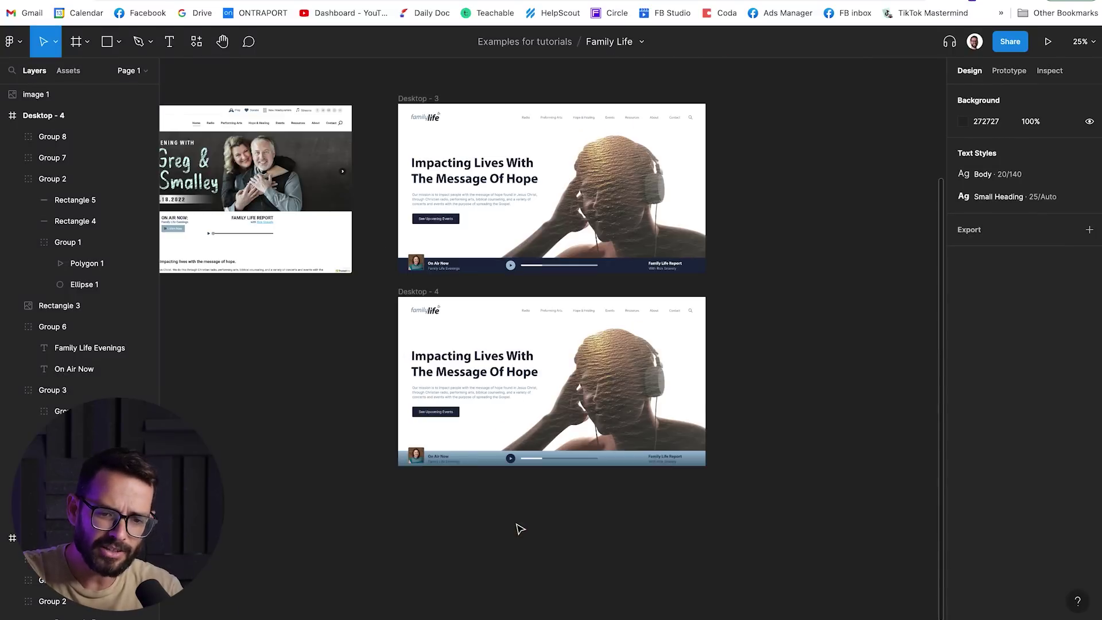
pyautogui.scroll(-1, 519, 528)
pyautogui.moveTo(419, 277); pyautogui.dragTo(419, 332)
pyautogui.click(315, 359)
pyautogui.hscroll(-5, 316, 361)
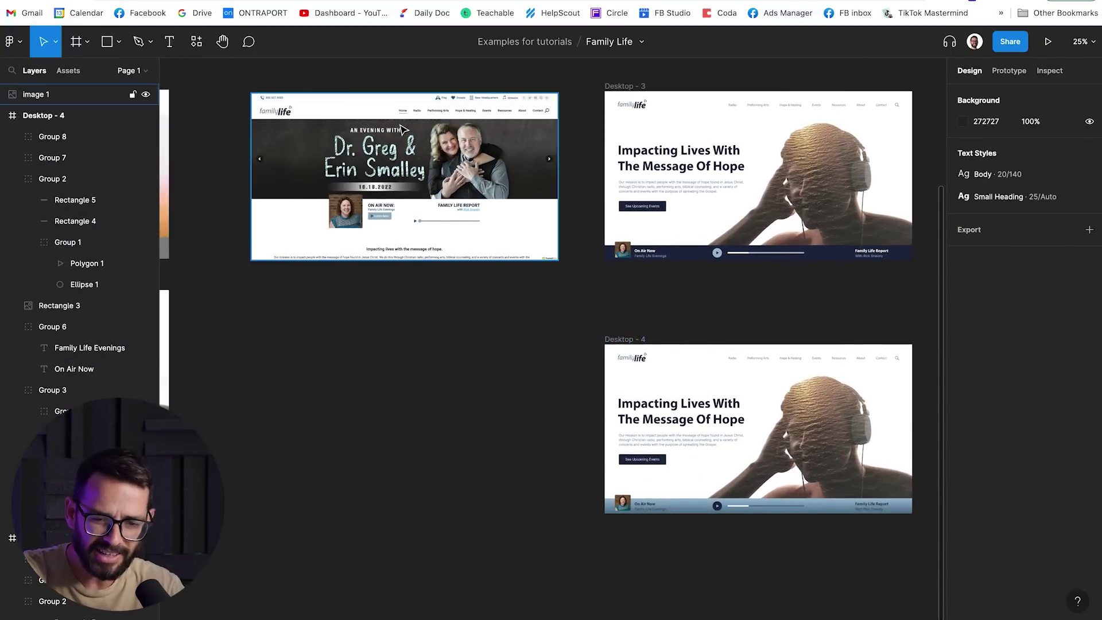
pyautogui.moveTo(403, 130); pyautogui.dragTo(390, 383)
pyautogui.hscroll(1, 387, 378)
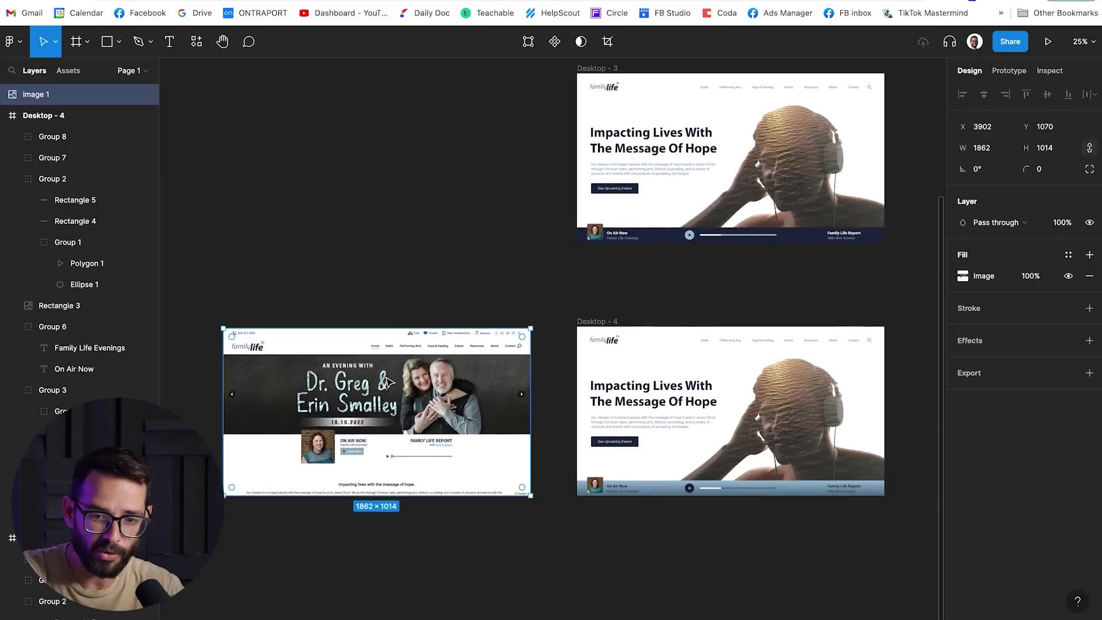
# Examine the original homepage screenshot against the Desktop - 4 redesign as a before-and-after comparison.
pyautogui.press('+')
pyautogui.hscroll(-6, 387, 378)
pyautogui.scroll(-1, 388, 381)
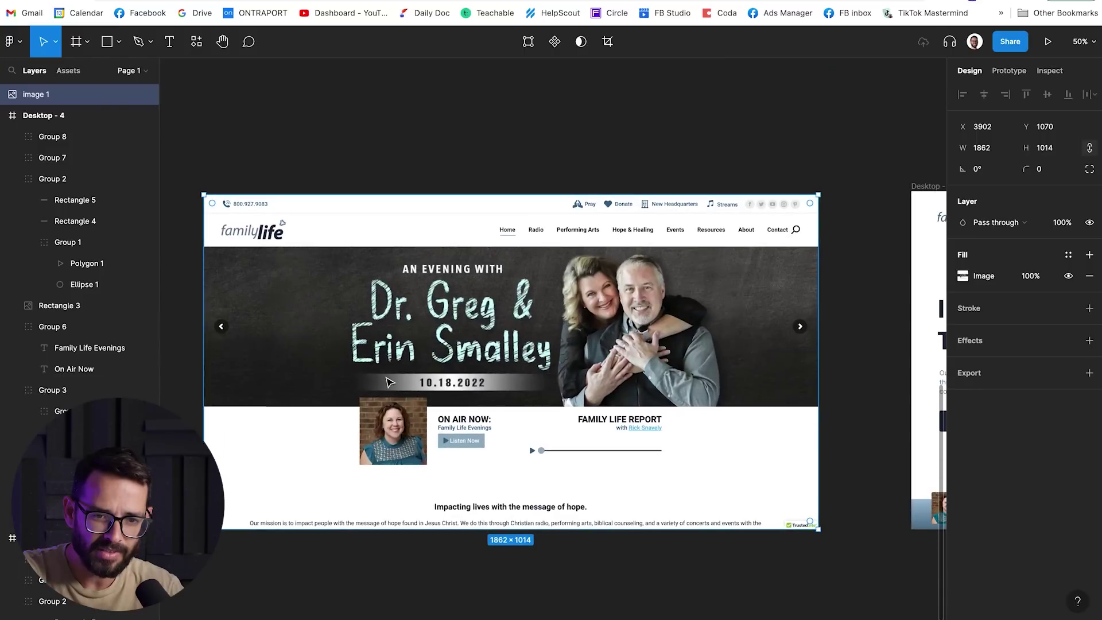
pyautogui.click(519, 570)
pyautogui.hscroll(10, 467, 551)
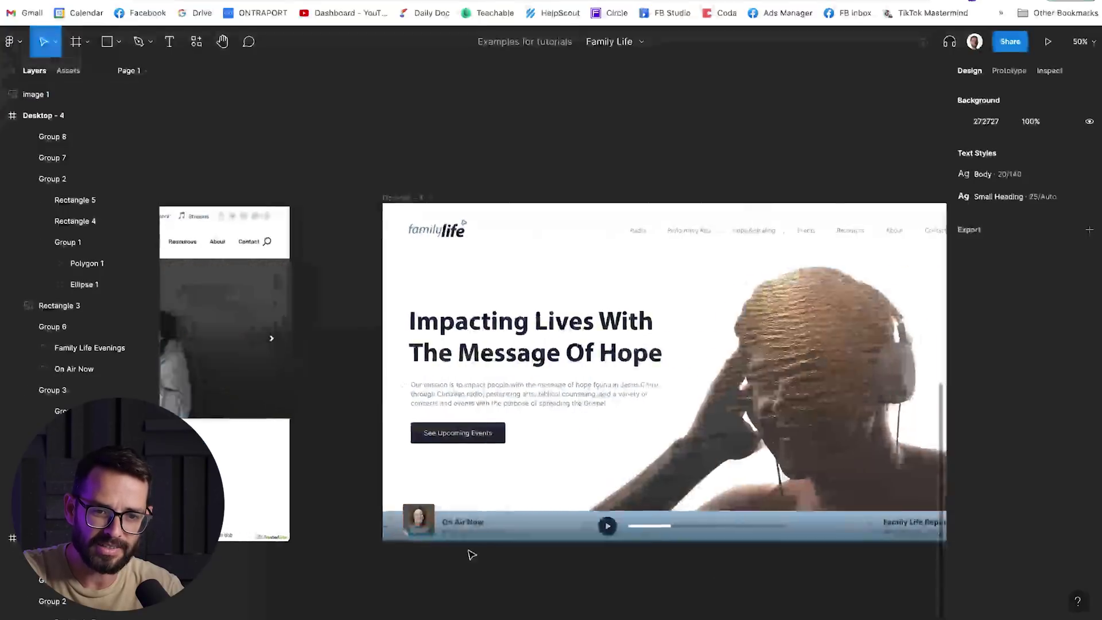
pyautogui.hscroll(-10, 472, 554)
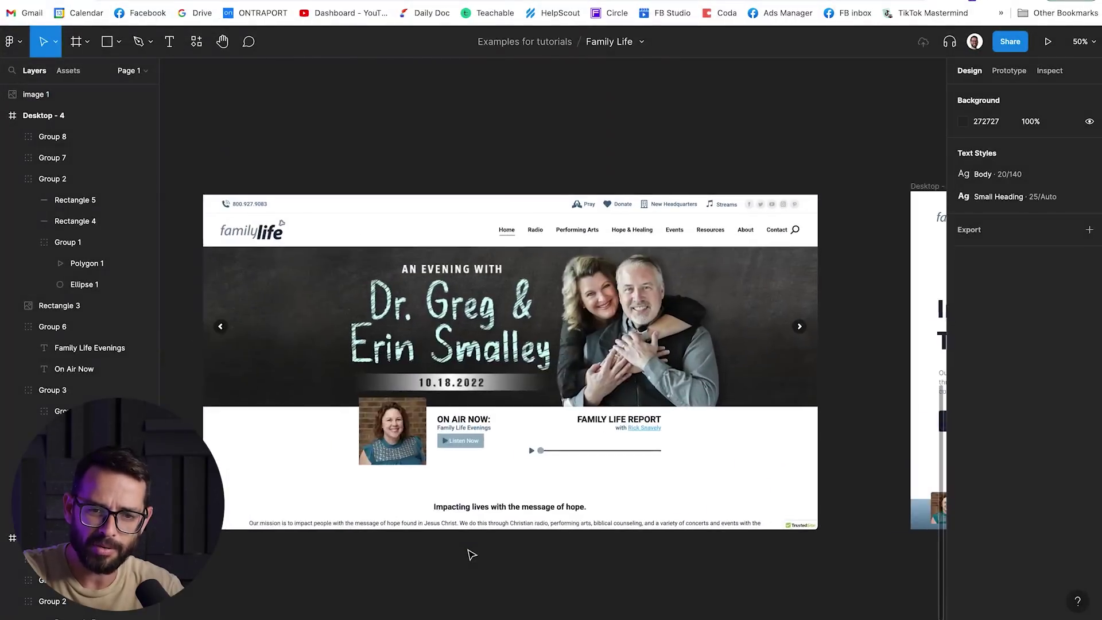
pyautogui.click(389, 382)
pyautogui.click(518, 570)
pyautogui.hscroll(10, 472, 554)
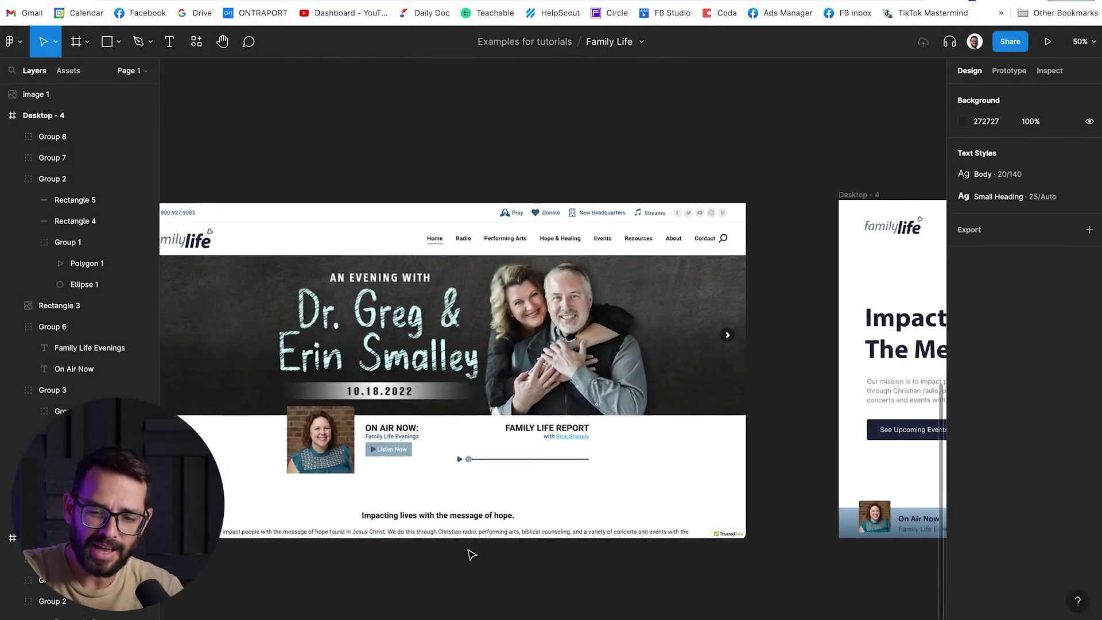
pyautogui.hscroll(-10, 472, 555)
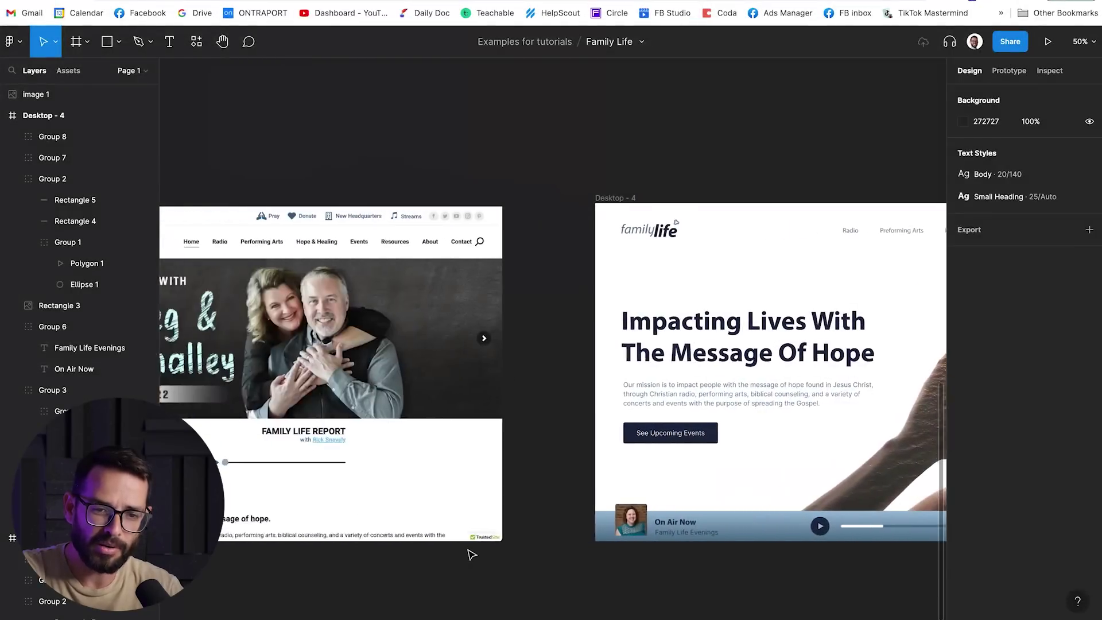
pyautogui.hscroll(10, 472, 555)
pyautogui.hscroll(3, 470, 554)
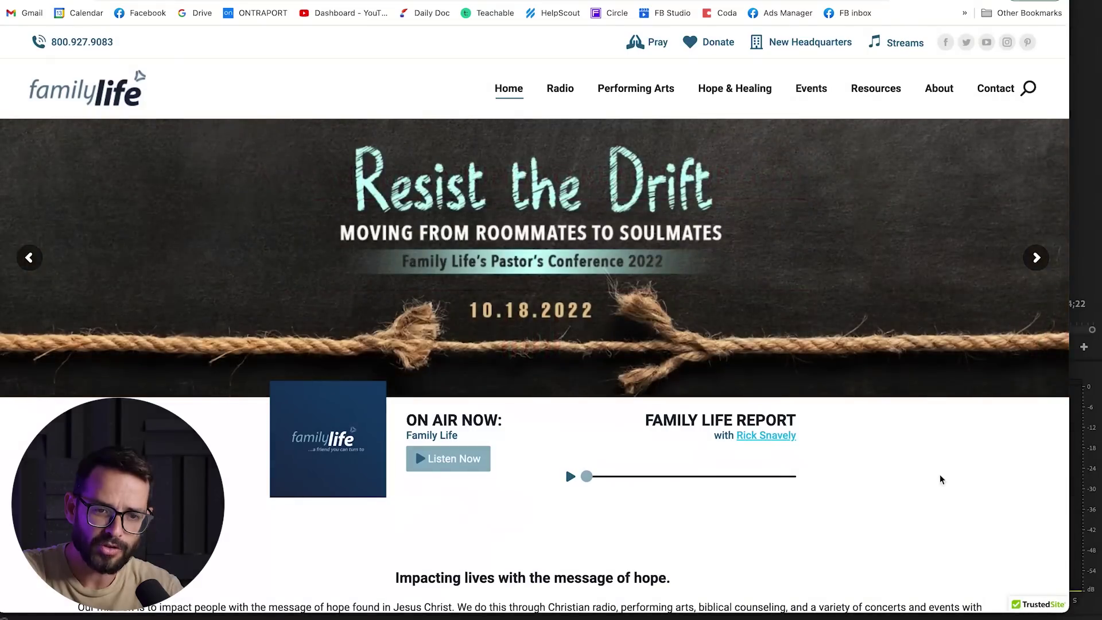
# Switch to the live Family Life site, inspect it in the iPhone XR view, and paste a screenshot of the mobile layout into Figma.
pyautogui.rightClick(913, 451)
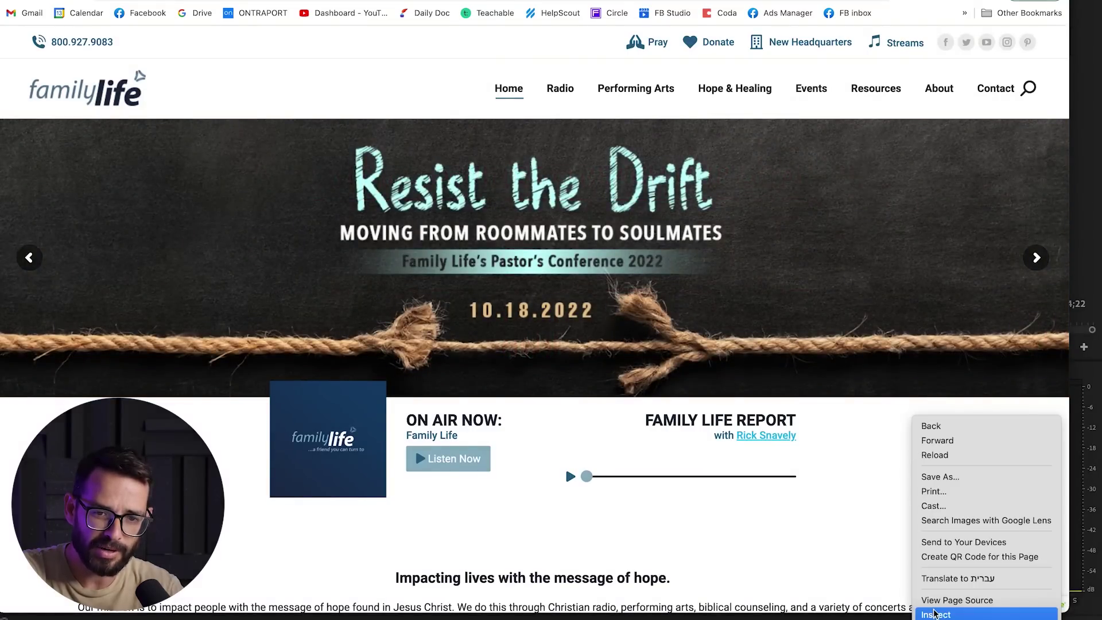
pyautogui.click(936, 615)
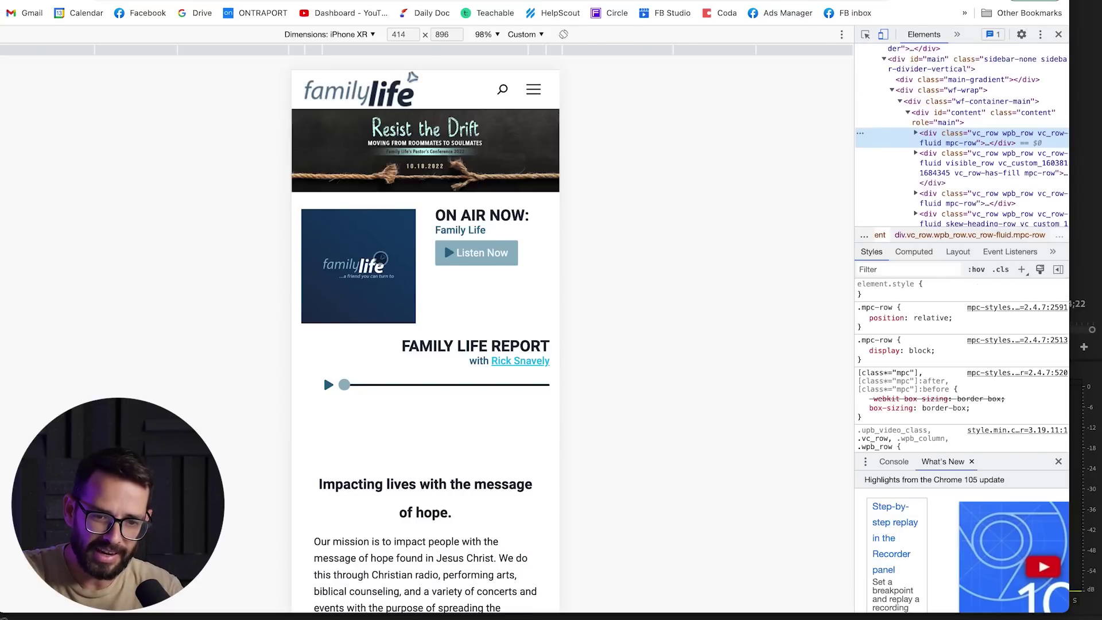
pyautogui.scroll(-12, 431, 278)
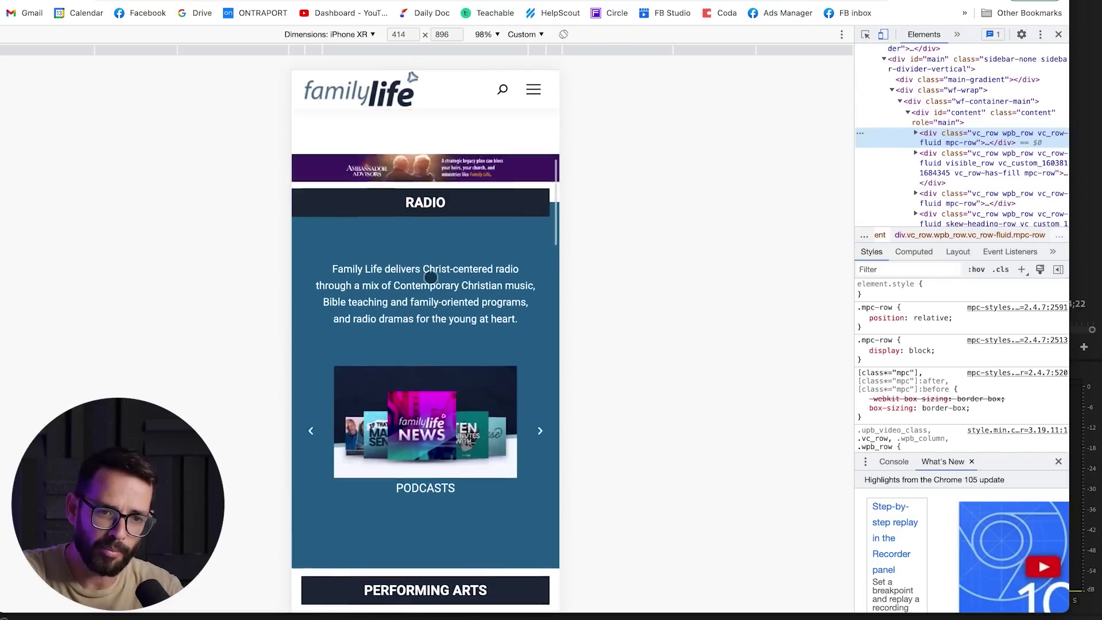
pyautogui.scroll(12, 428, 276)
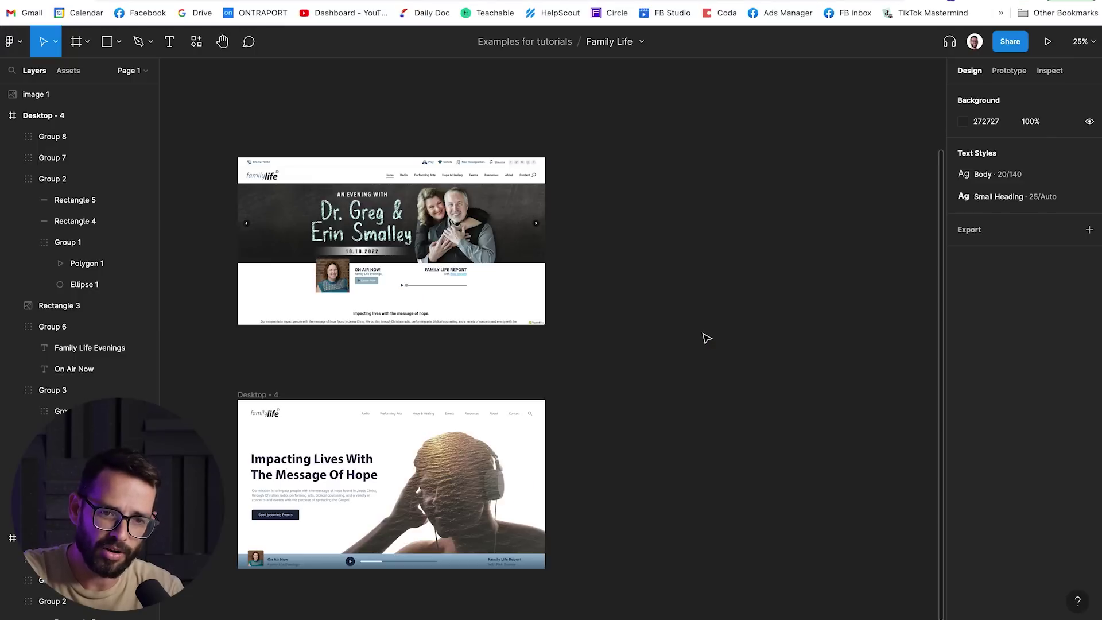
pyautogui.press('super+v')
pyautogui.moveTo(576, 265); pyautogui.dragTo(667, 227)
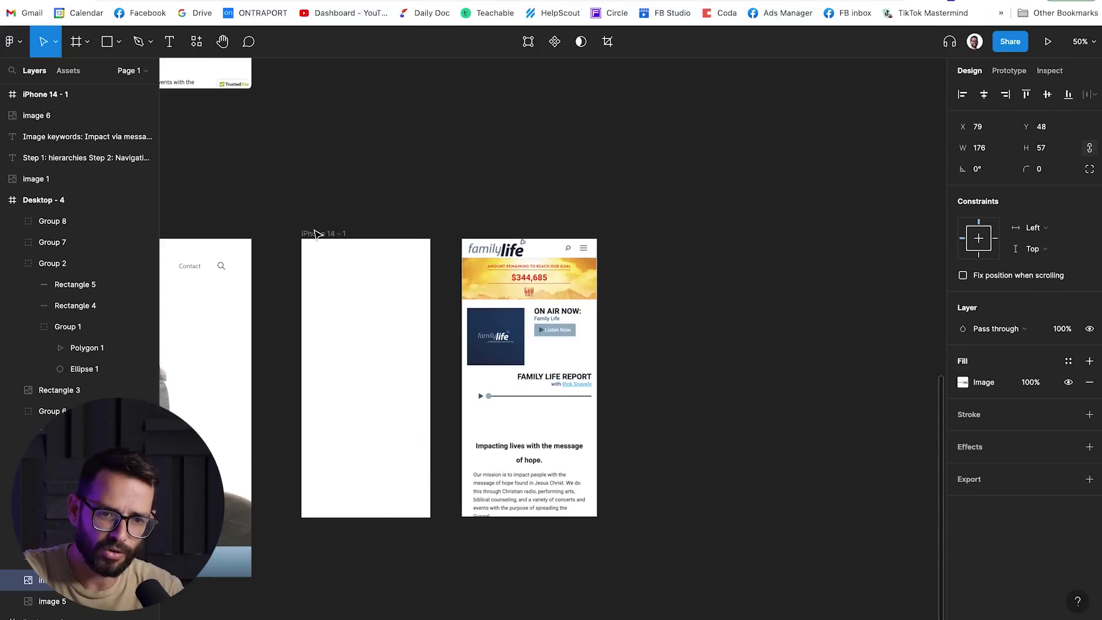
# Place the logo at 127 × 41 and a copy of the desktop header's search icon in the iPhone 14 - 1 frame.
pyautogui.press('super+v')
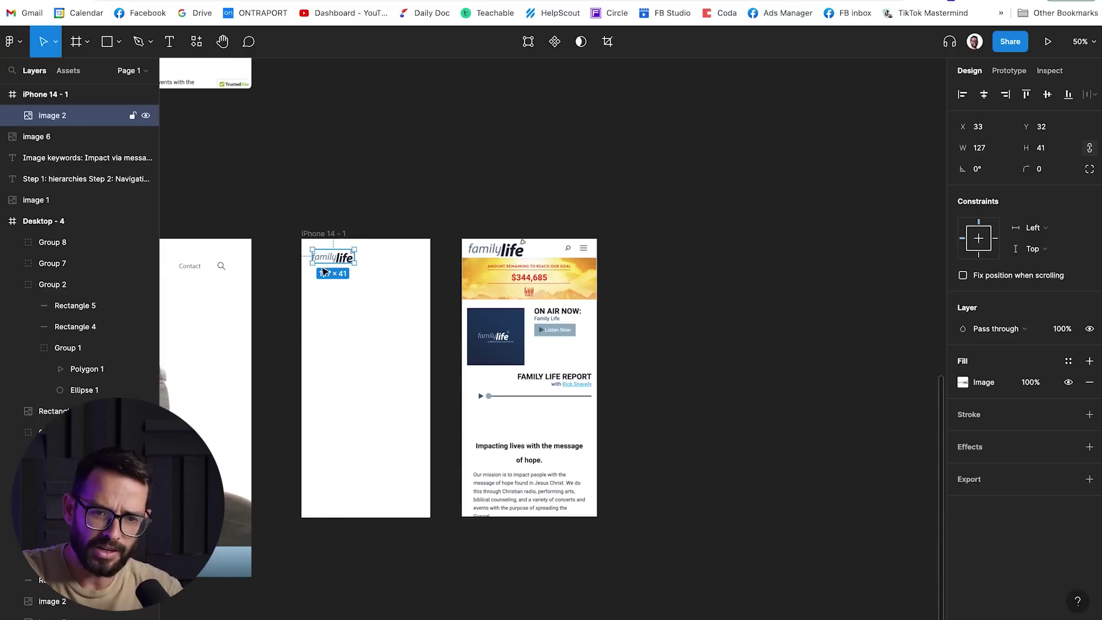
pyautogui.hscroll(-3, 287, 261)
pyautogui.press('super+plus')
pyautogui.hscroll(-5, 298, 264)
pyautogui.doubleClick(277, 265)
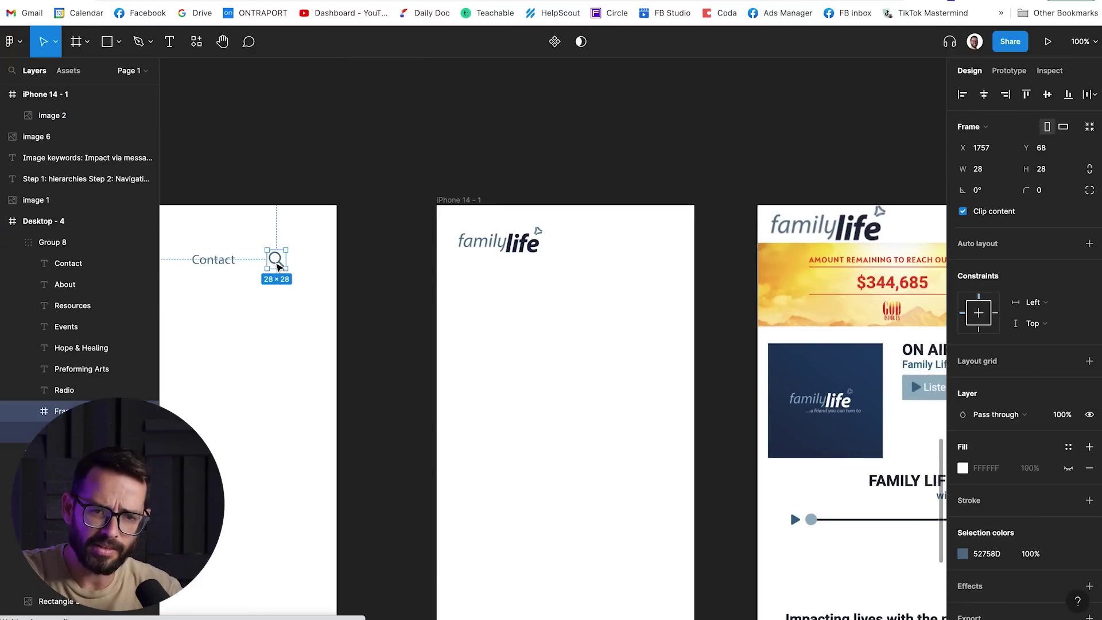
pyautogui.press('super+c')
pyautogui.click(466, 201)
pyautogui.press('super+v')
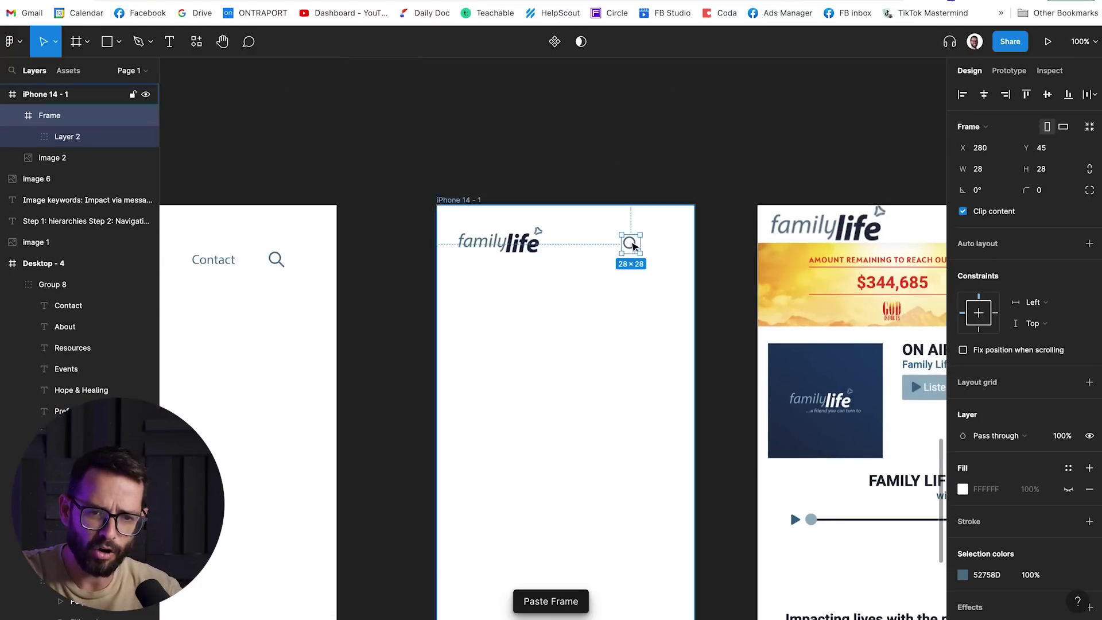
# Draw a menu icon of three 24-wide lines beside the search icon and sample that icon's 52758D for the lowest line's stroke.
pyautogui.keyDown('ctrl'); pyautogui.scroll(3, 631, 246); pyautogui.keyUp('ctrl')
pyautogui.moveTo(718, 146)
pyautogui.mouseDown()
pyautogui.moveTo(689, 146)
pyautogui.moveTo(701, 181)
pyautogui.mouseUp()
pyautogui.press('i')
pyautogui.click(643, 168)
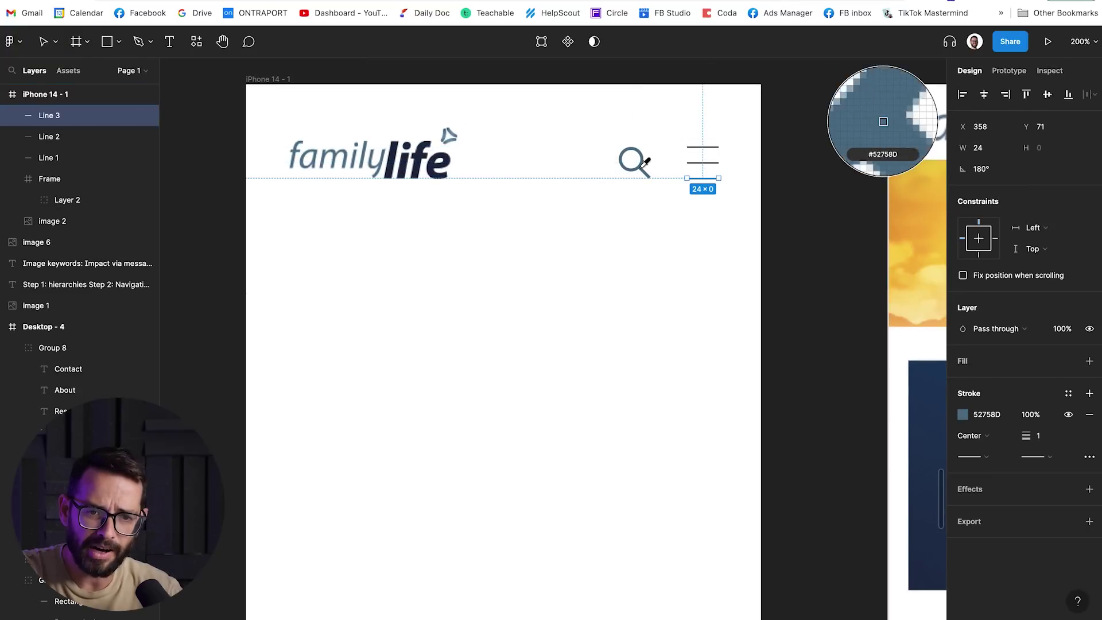
# Replace the upper two menu lines with copies of the 52758D line at stroke 2, and group all three into a 24 × 24 icon.
pyautogui.click(691, 164)
pyautogui.keyDown('shift'); pyautogui.click(695, 148); pyautogui.keyUp('shift')
pyautogui.press('BackSpace')
pyautogui.click(701, 179)
pyautogui.keyDown('alt'); pyautogui.moveTo(702, 179); pyautogui.dragTo(703, 166); pyautogui.keyUp('alt')
pyautogui.keyDown('shift'); pyautogui.click(699, 164); pyautogui.keyUp('shift')
pyautogui.keyDown('shift'); pyautogui.click(698, 179); pyautogui.keyUp('shift')
pyautogui.press('super+g')
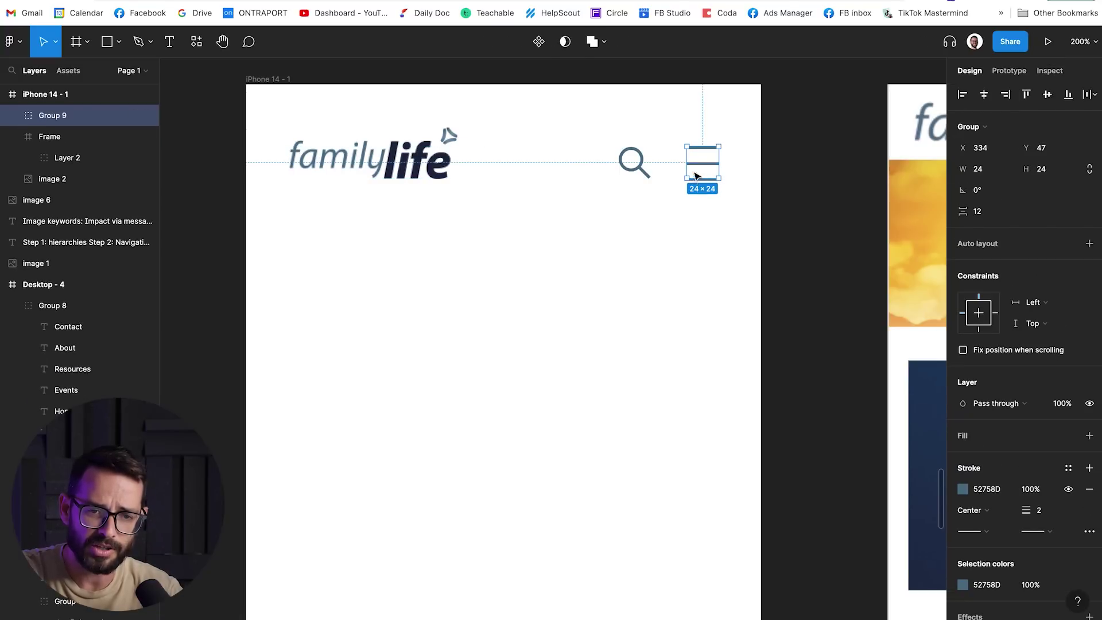
# Widen the grouped menu icon to 31, extending it towards the search icon.
pyautogui.click(634, 164)
pyautogui.click(626, 245)
pyautogui.click(701, 179)
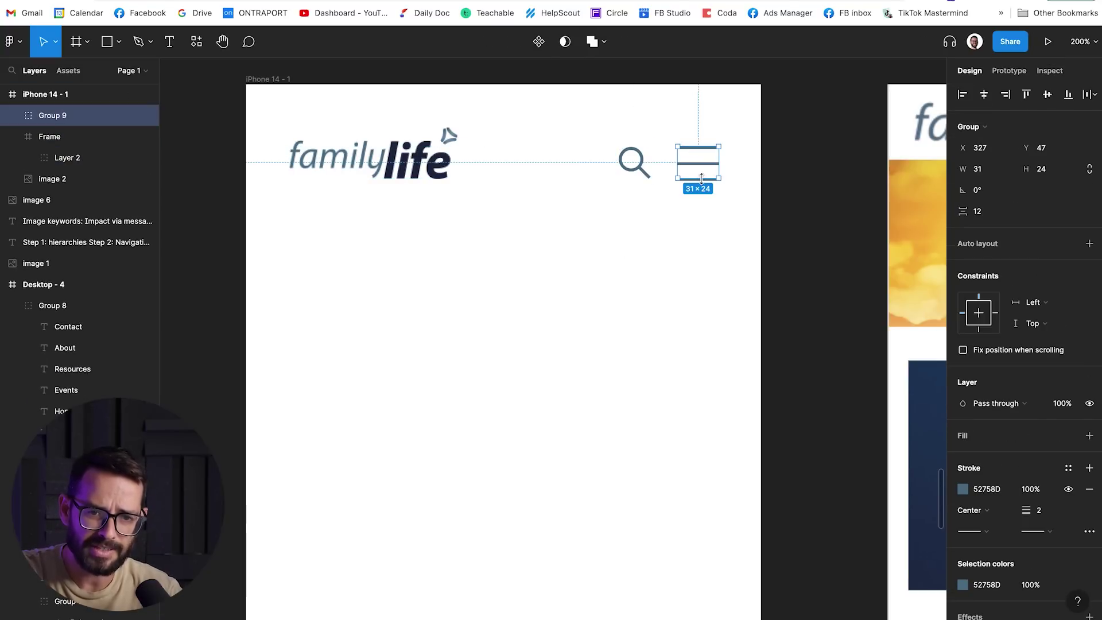
# Reduce the grouped menu icon's height to 21 and move it up slightly beside the search icon.
pyautogui.click(685, 200)
pyautogui.press('-')
pyautogui.click(623, 253)
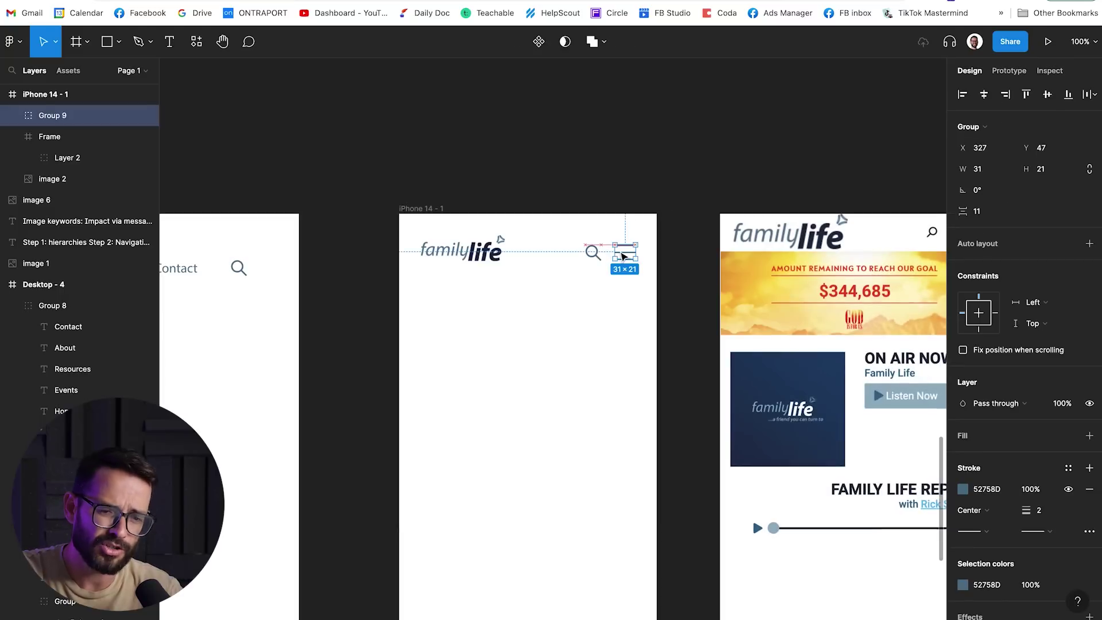
pyautogui.moveTo(623, 254); pyautogui.dragTo(622, 251)
pyautogui.click(433, 209)
pyautogui.click(1089, 243)
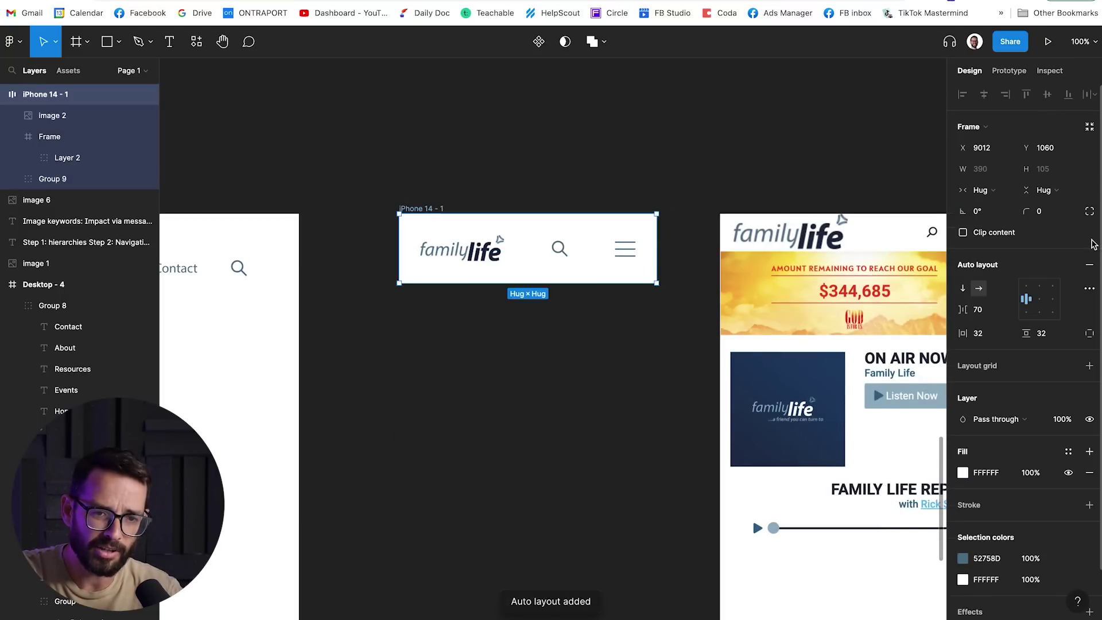
pyautogui.click(1089, 244)
# Add a column layout grid with a count of 6 to the iPhone 14 - 1 frame.
pyautogui.click(1089, 276)
pyautogui.click(963, 297)
pyautogui.click(810, 299)
pyautogui.click(818, 314)
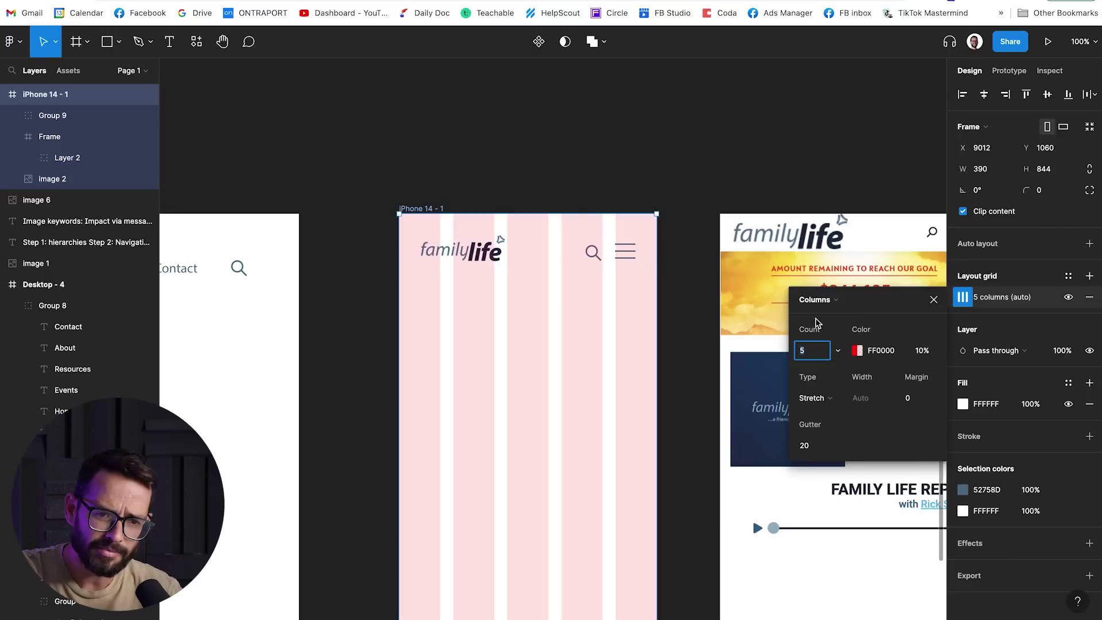
pyautogui.press('Down')
pyautogui.press('Up')
pyautogui.press('Up')
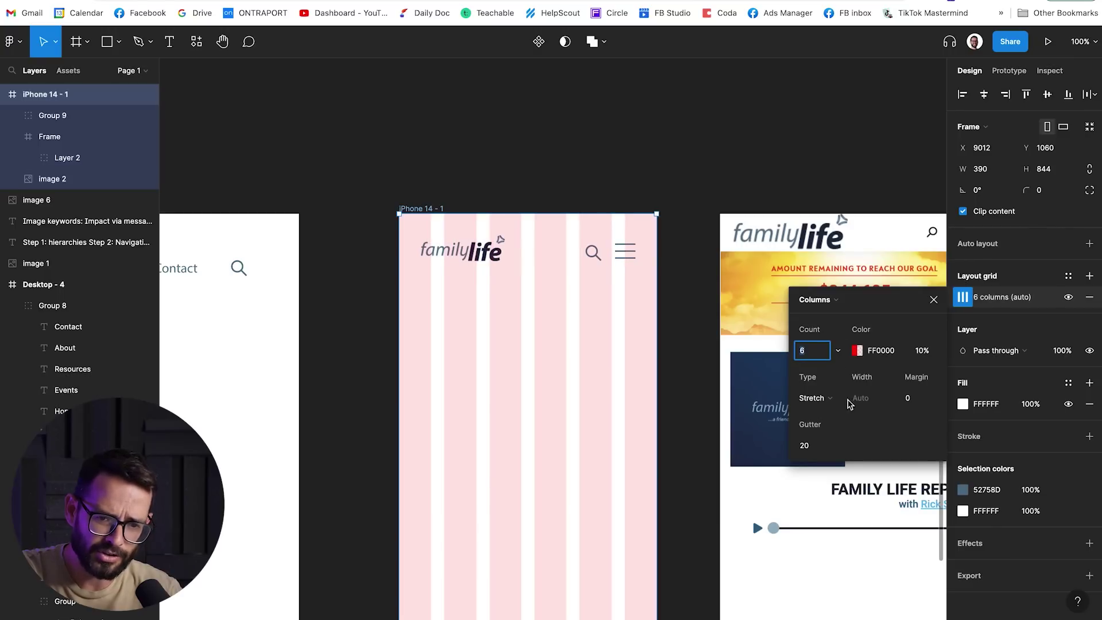
# Set the mobile grid's columns to the Center type with a width of 42.
pyautogui.click(821, 398)
pyautogui.click(826, 380)
pyautogui.click(870, 401)
pyautogui.hotkey('shift', 'Up')
pyautogui.hotkey('shift', 'Up')
pyautogui.hotkey('shift', 'Up')
pyautogui.press('Up')
pyautogui.press('Up')
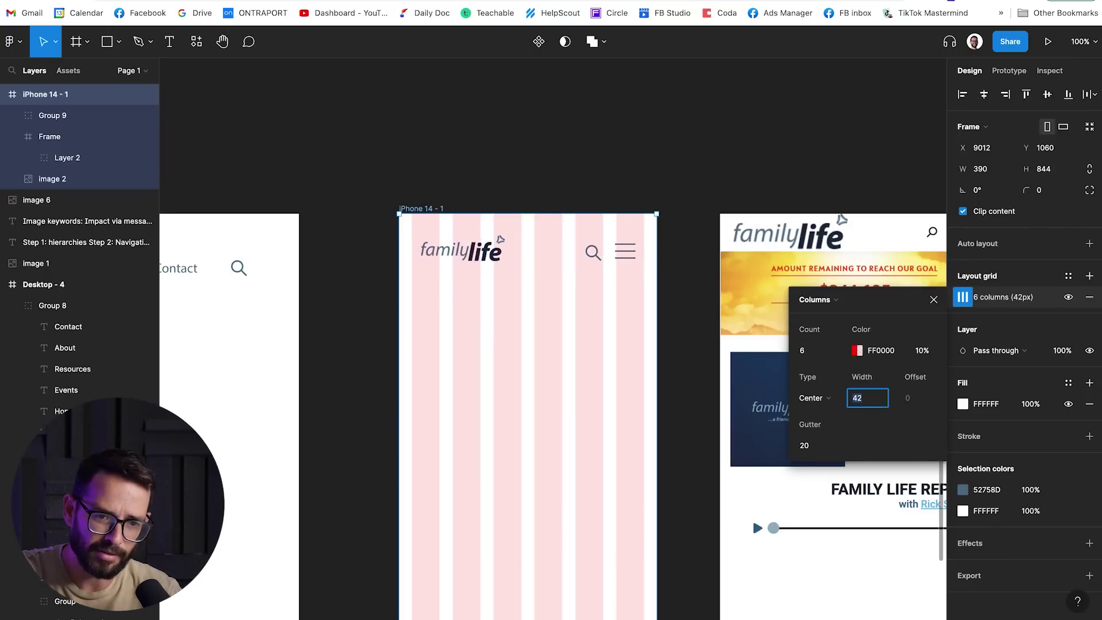
pyautogui.click(934, 299)
# Move the mobile logo to the first column's outer edge, and the search and menu icons towards the last column's outer edge.
pyautogui.click(445, 256)
pyautogui.click(594, 253)
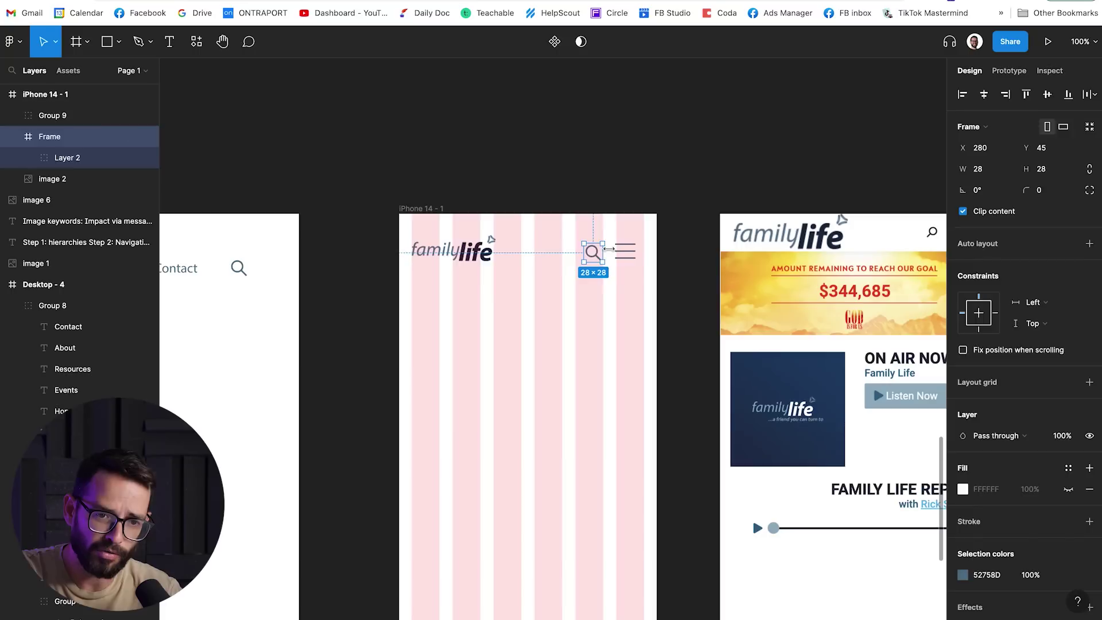
pyautogui.keyDown('shift'); pyautogui.click(623, 253); pyautogui.keyUp('shift')
pyautogui.moveTo(623, 252); pyautogui.dragTo(632, 253)
# Align the mobile logo, search icon and menu icon on one horizontal centre line and raise all three by 10.
pyautogui.click(617, 255)
pyautogui.click(604, 255)
pyautogui.keyDown('shift'); pyautogui.click(628, 251); pyautogui.keyUp('shift')
pyautogui.keyDown('shift'); pyautogui.click(484, 260); pyautogui.keyUp('shift')
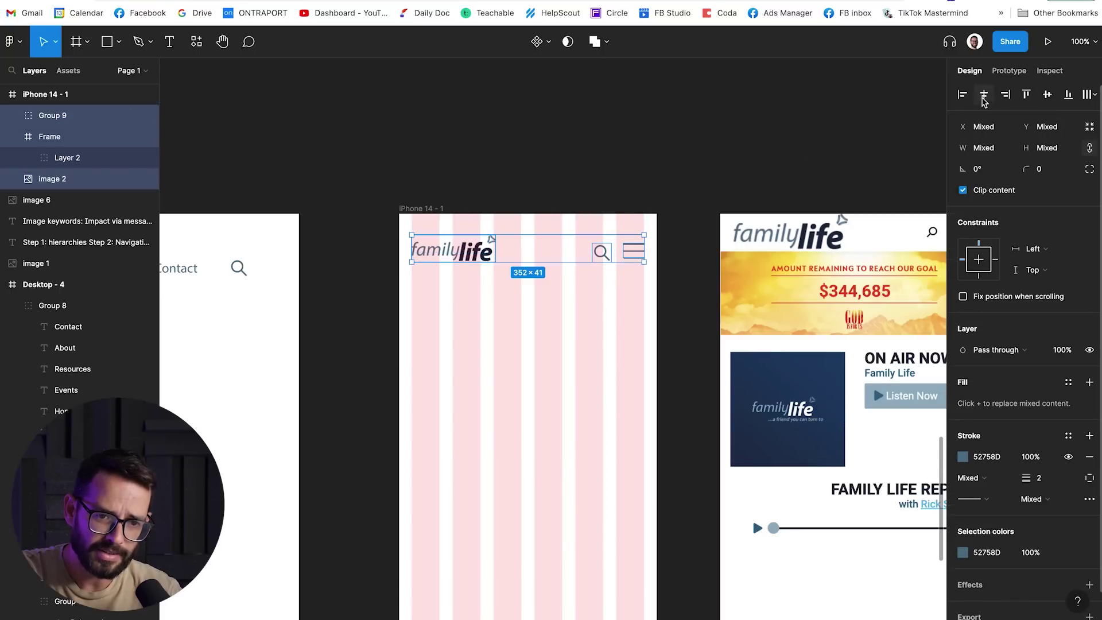
pyautogui.click(665, 140)
pyautogui.scroll(-1, 643, 201)
pyautogui.click(627, 242)
pyautogui.keyDown('shift'); pyautogui.click(598, 243); pyautogui.keyUp('shift')
pyautogui.keyDown('shift'); pyautogui.click(482, 246); pyautogui.keyUp('shift')
pyautogui.hotkey('shift', 'Up')
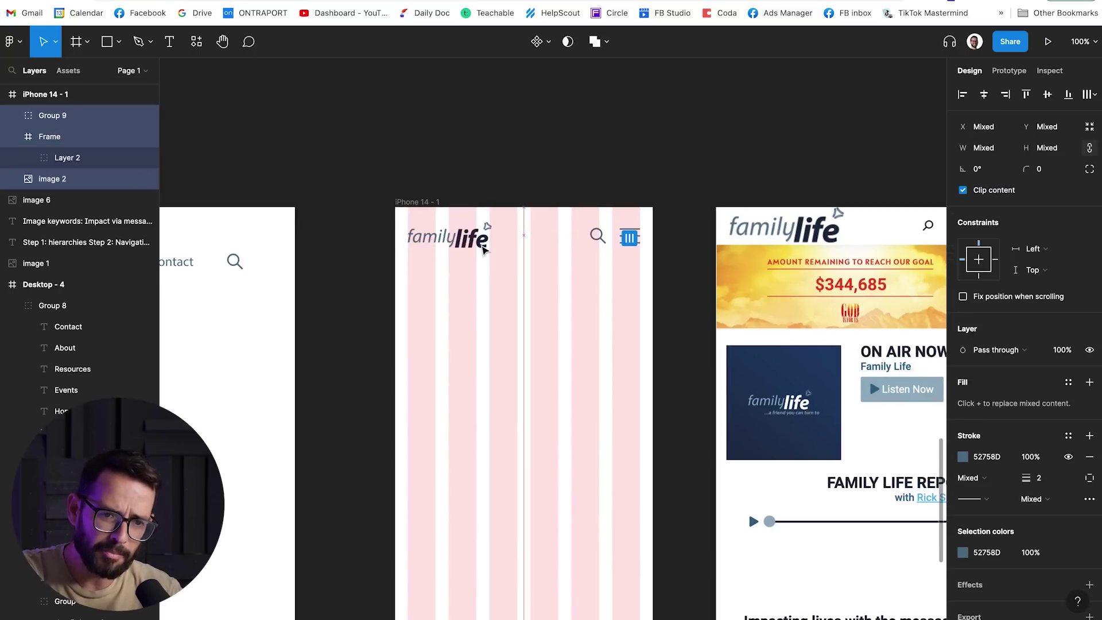
# Paste the desktop hero text group below the mobile header and set its headline to size 35, wrapped within the columns.
pyautogui.press('super+v')
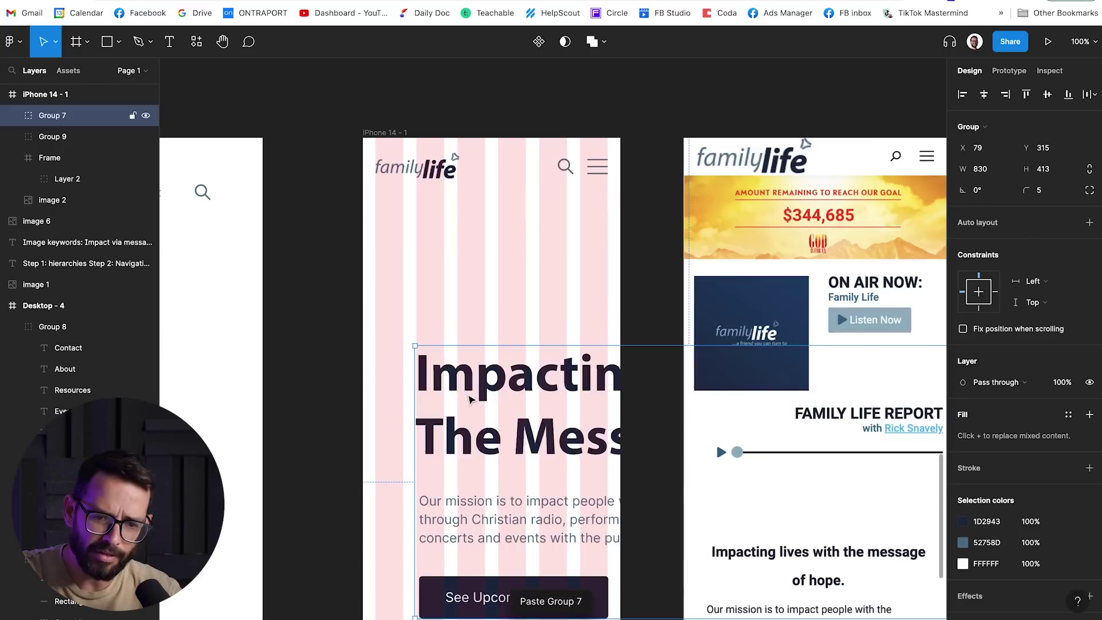
pyautogui.moveTo(469, 399); pyautogui.dragTo(430, 276)
pyautogui.doubleClick(430, 270)
pyautogui.click(1050, 383)
pyautogui.write('35')
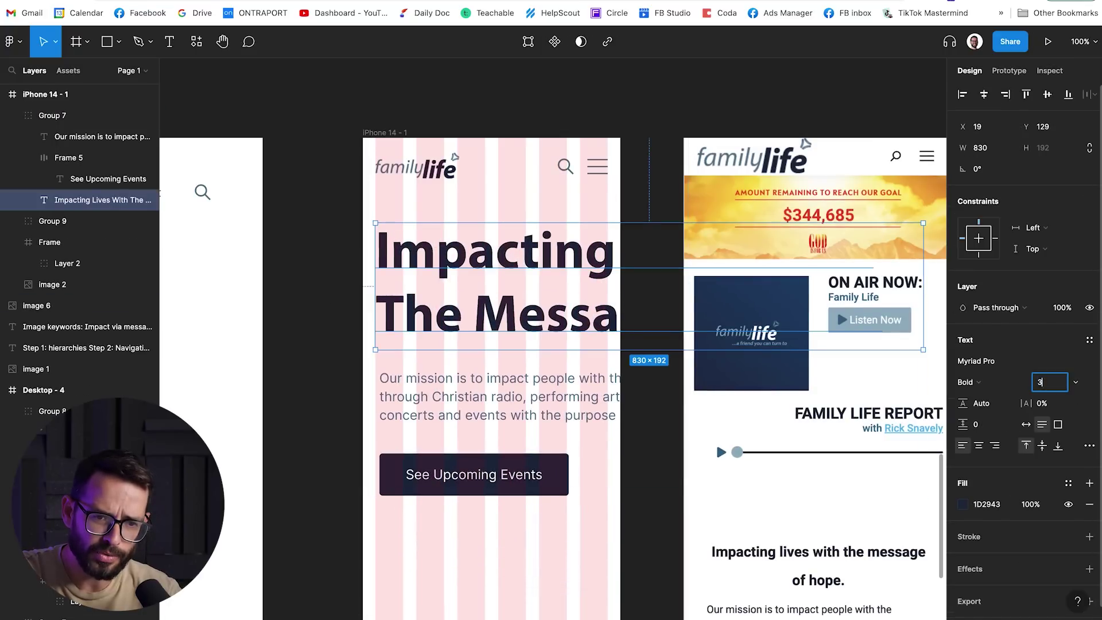
pyautogui.press('Return')
pyautogui.moveTo(924, 243); pyautogui.dragTo(567, 243)
# Detach the mission paragraph's text style, set it to size 16 and 352 wide, and place it directly under the headline.
pyautogui.click(436, 389)
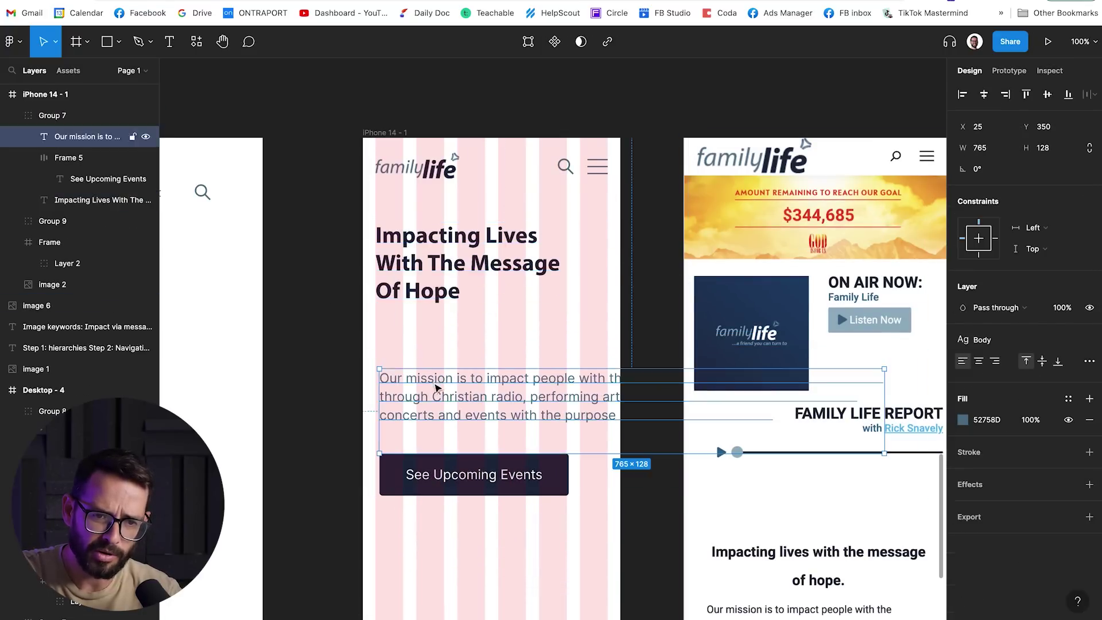
pyautogui.click(1089, 339)
pyautogui.click(1052, 385)
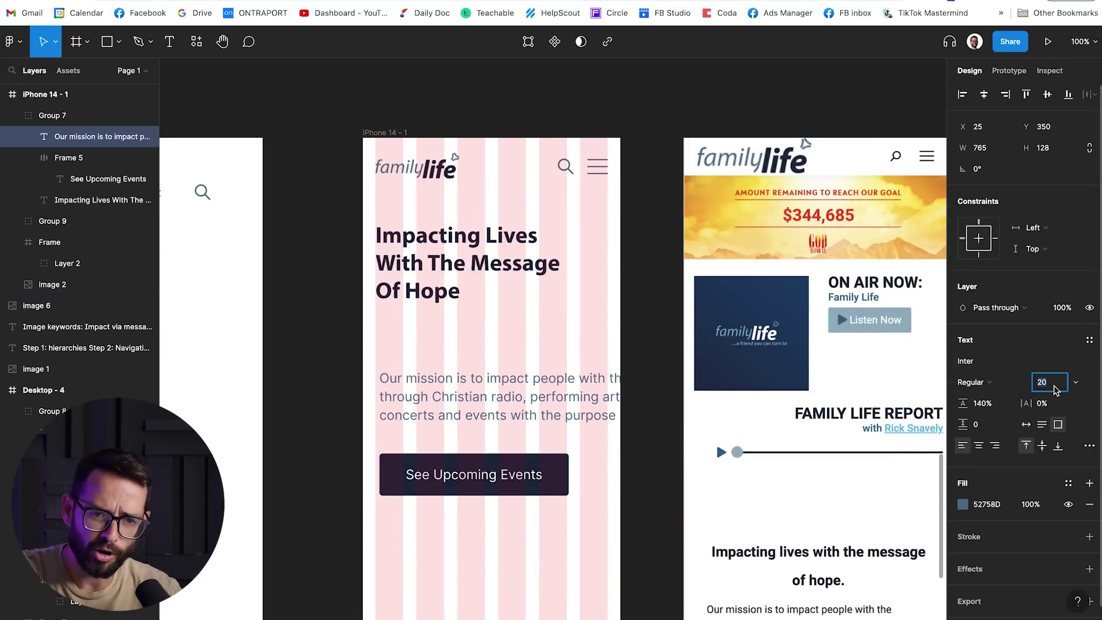
pyautogui.write('16')
pyautogui.press('Return')
pyautogui.moveTo(884, 396); pyautogui.dragTo(605, 396)
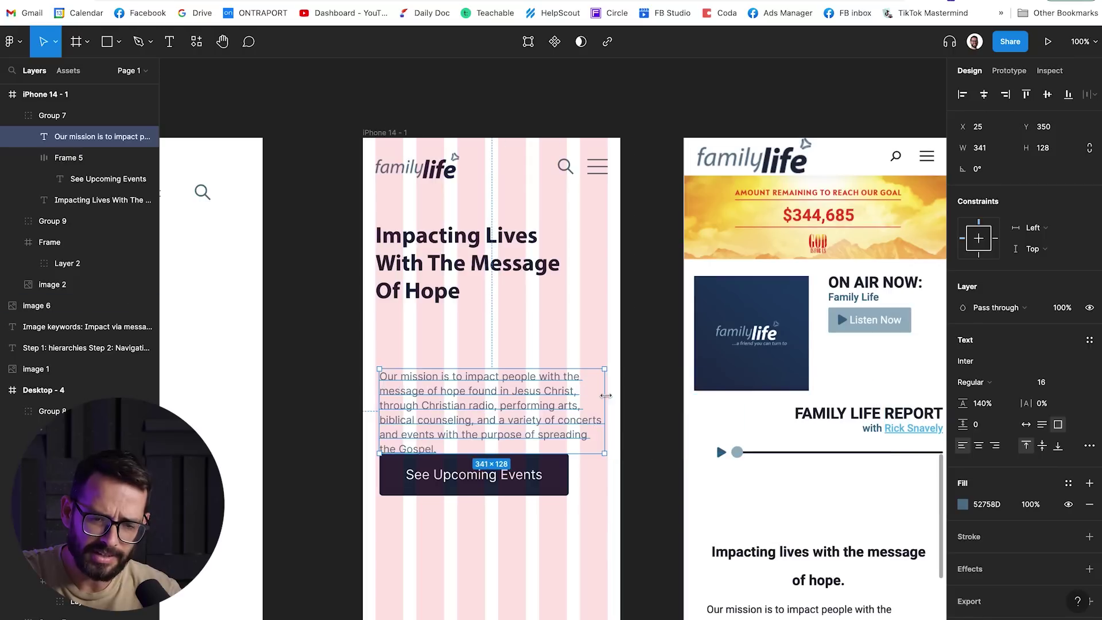
pyautogui.moveTo(534, 410); pyautogui.dragTo(610, 352)
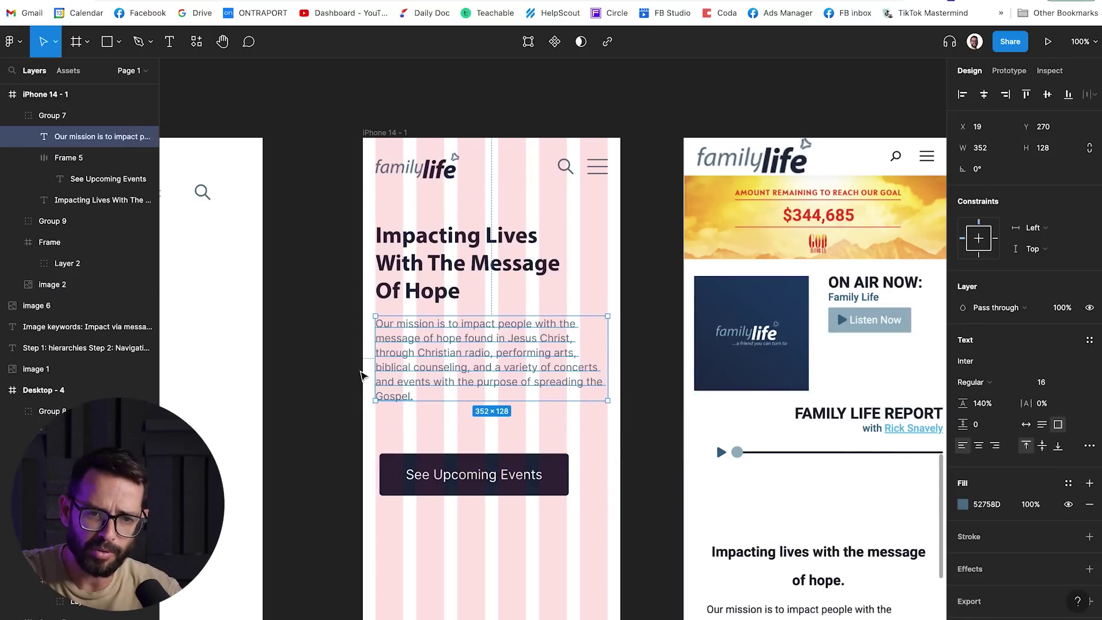
# Set the See Upcoming Events label to size 18 and halve the button's horizontal padding.
pyautogui.click(357, 446)
pyautogui.doubleClick(472, 464)
pyautogui.click(1054, 319)
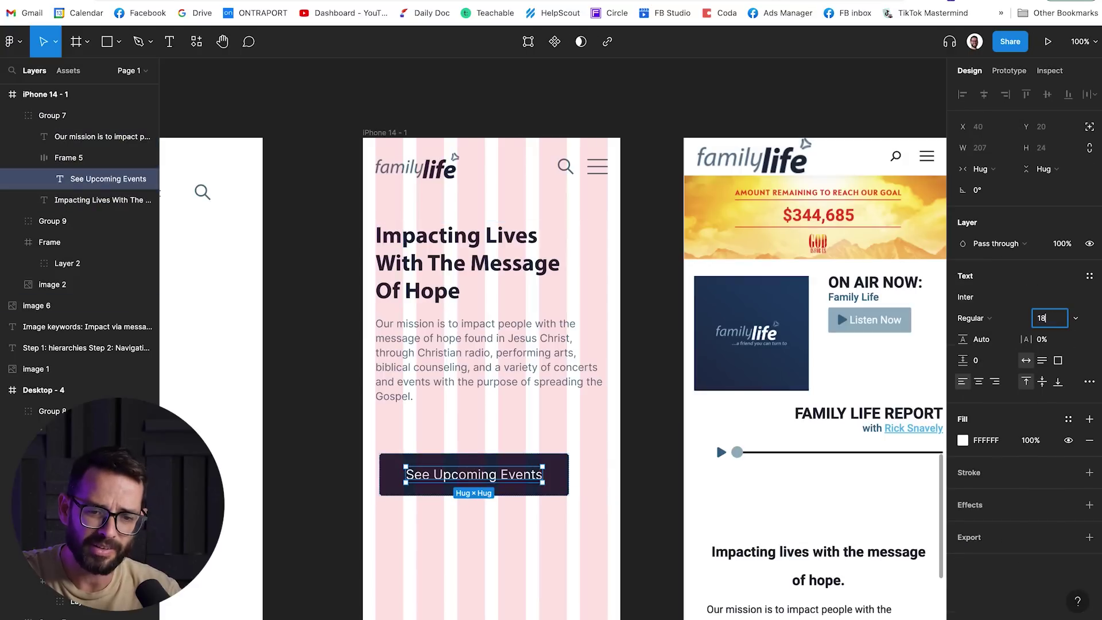
pyautogui.write('18')
pyautogui.press('Return')
pyautogui.press('Escape')
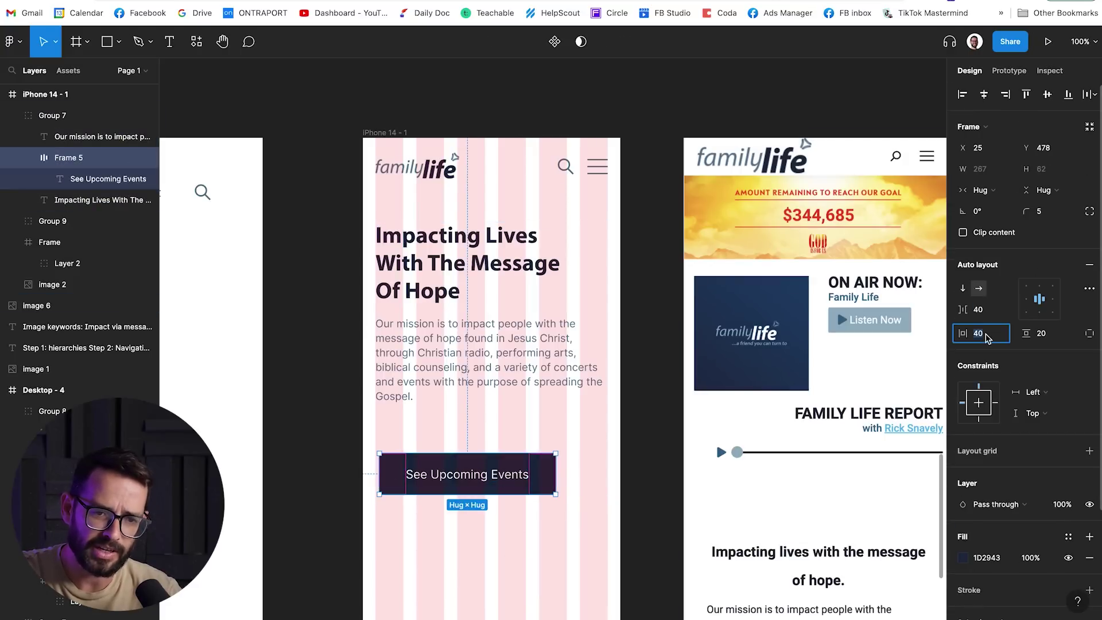
pyautogui.write('16')
pyautogui.press('Return')
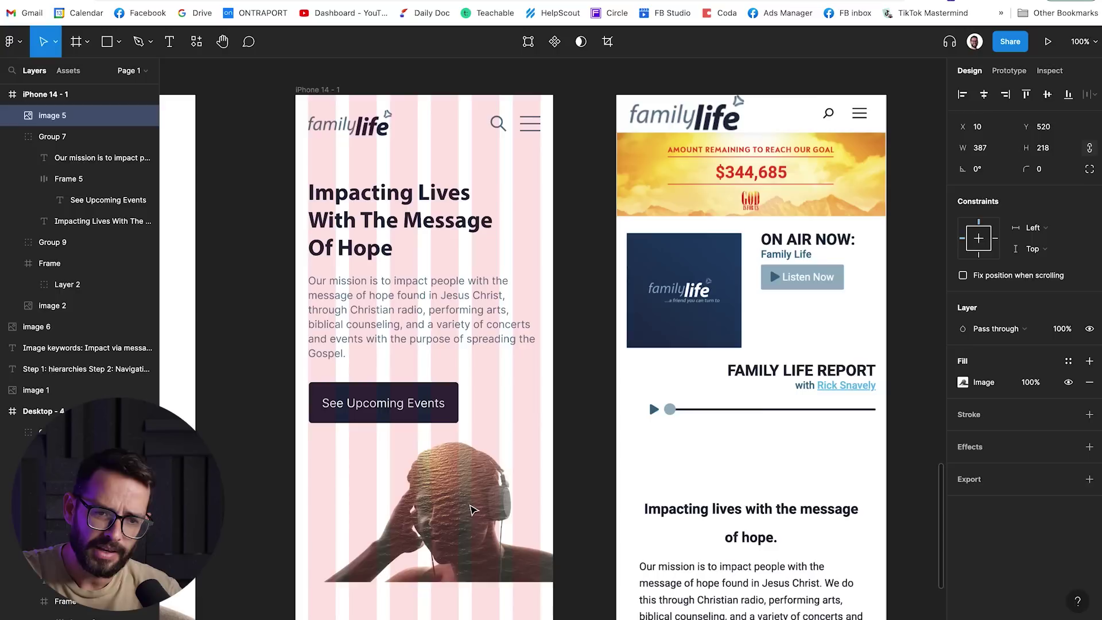
# Enlarge the mobile headphones photo to 397 × 224 so that it starts at X 0 of the frame.
pyautogui.moveTo(470, 505); pyautogui.dragTo(469, 504)
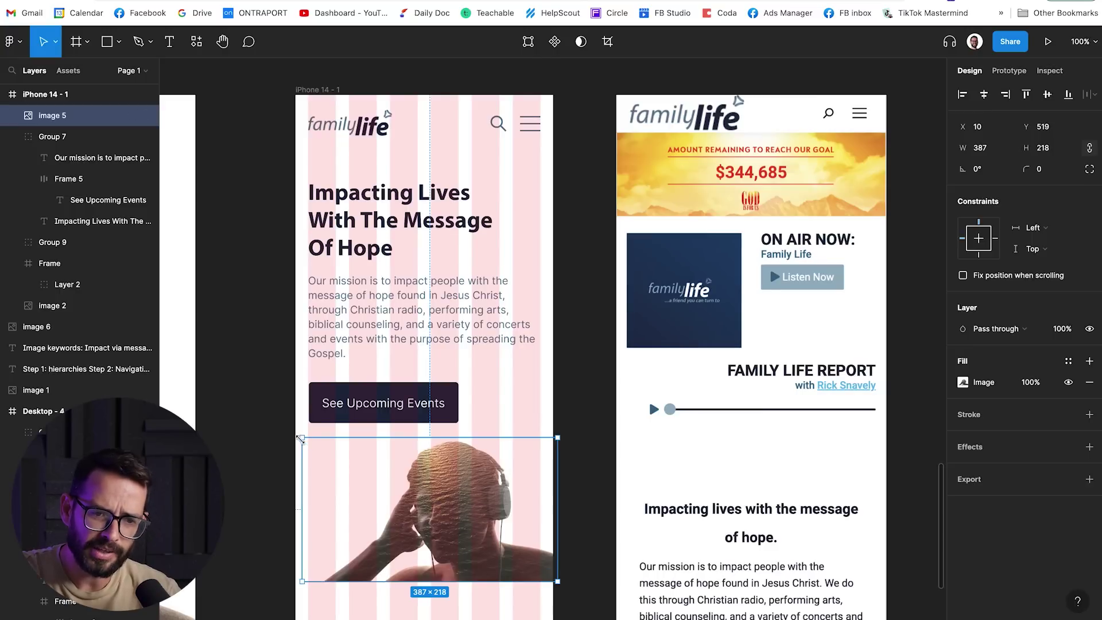
pyautogui.moveTo(300, 439); pyautogui.dragTo(294, 435)
pyautogui.click(280, 355)
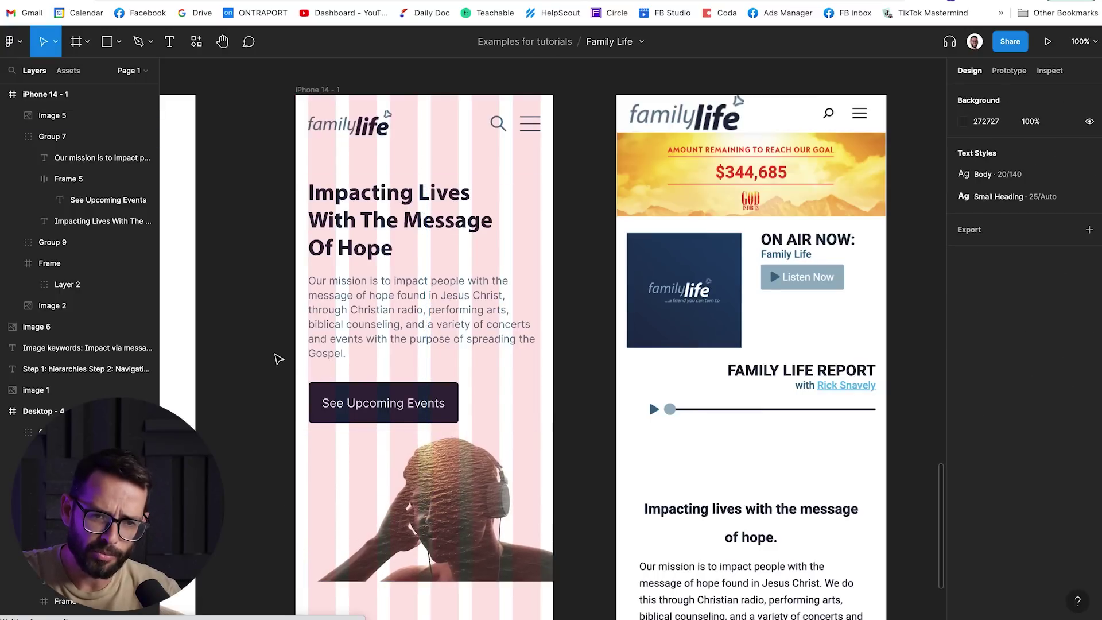
pyautogui.scroll(1, 257, 373)
# Raise the mobile hero text and button slightly, and position the headphones photo below them at Y 528.
pyautogui.moveTo(442, 525); pyautogui.dragTo(442, 536)
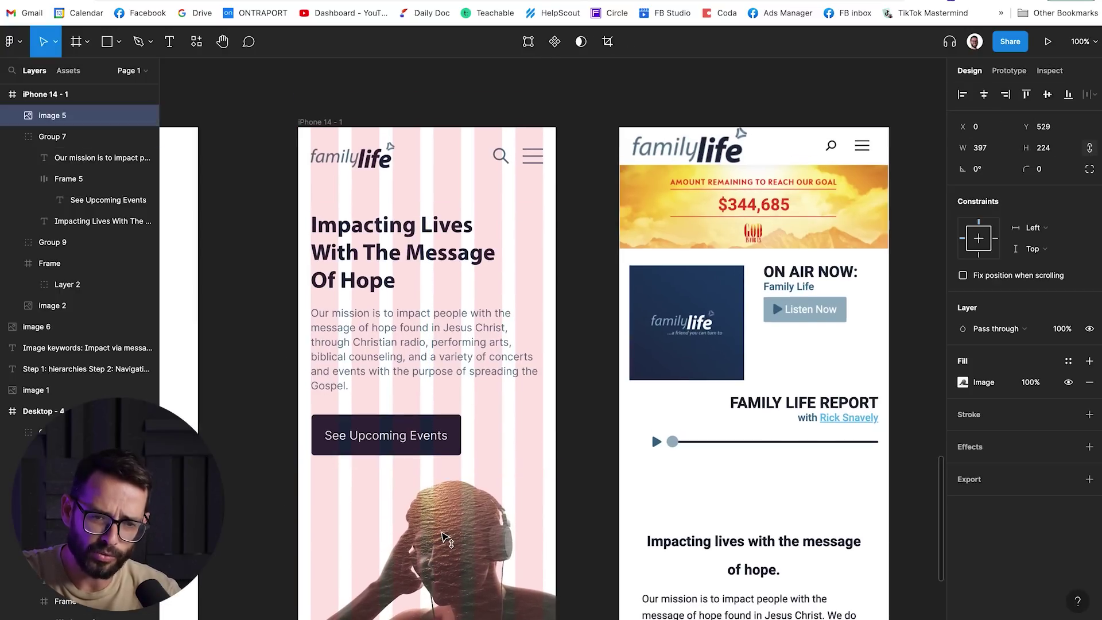
pyautogui.moveTo(384, 302); pyautogui.dragTo(374, 280)
pyautogui.moveTo(425, 516); pyautogui.dragTo(426, 510)
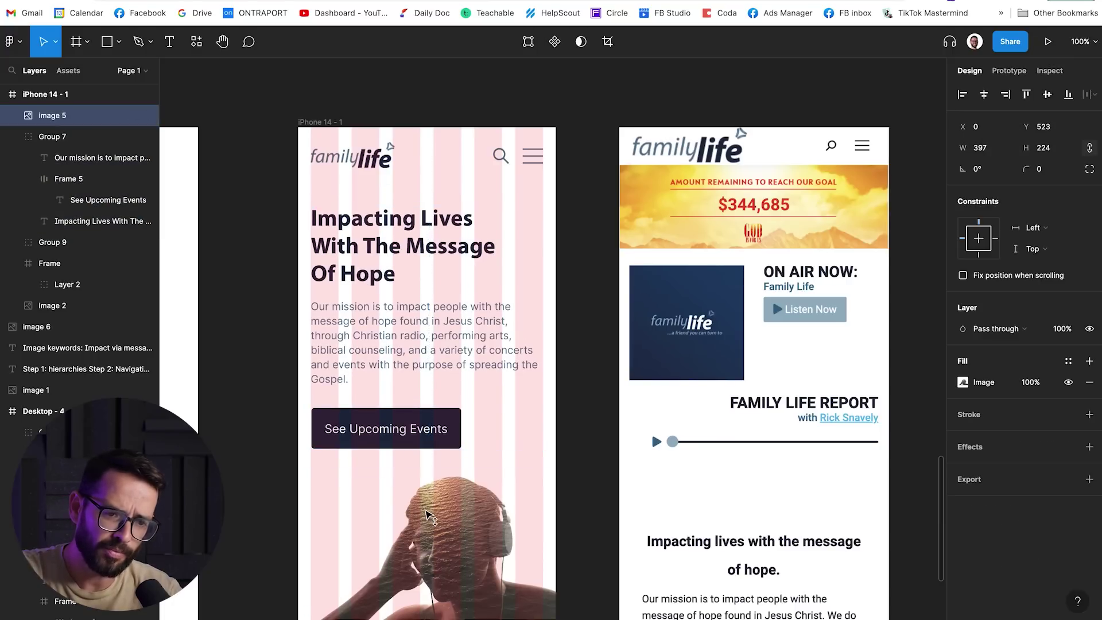
pyautogui.click(242, 482)
pyautogui.scroll(-4, 242, 481)
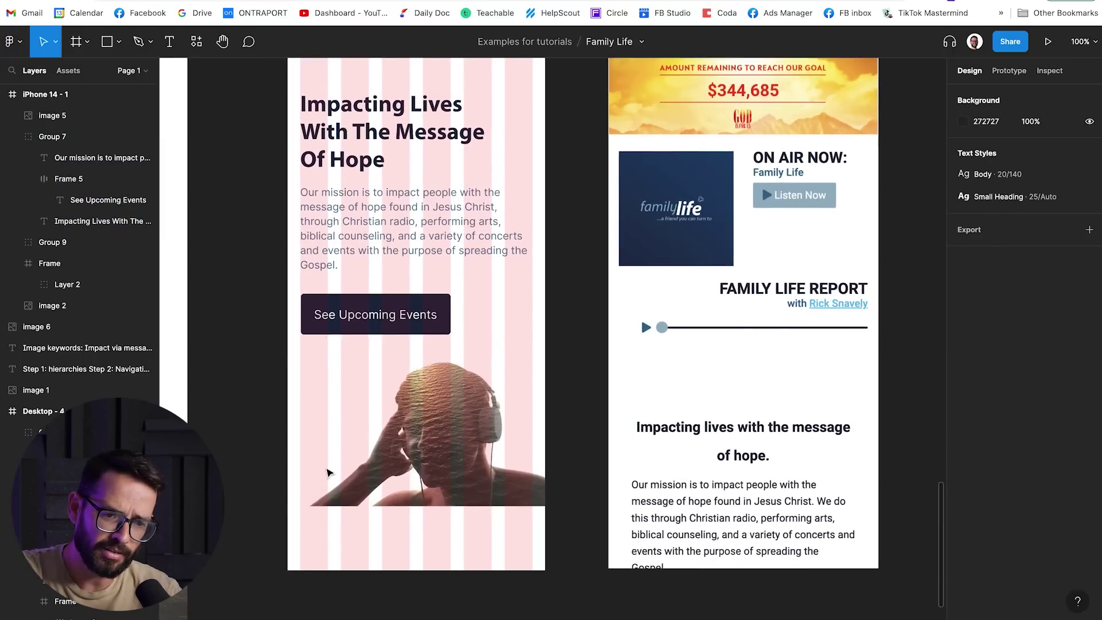
pyautogui.click(472, 462)
pyautogui.moveTo(471, 462); pyautogui.dragTo(472, 465)
# Copy the desktop player bar's gradient rectangle to the bottom of the mobile frame and resize it to 390 × 92.
pyautogui.hscroll(-7, 402, 483)
pyautogui.scroll(-3, 402, 482)
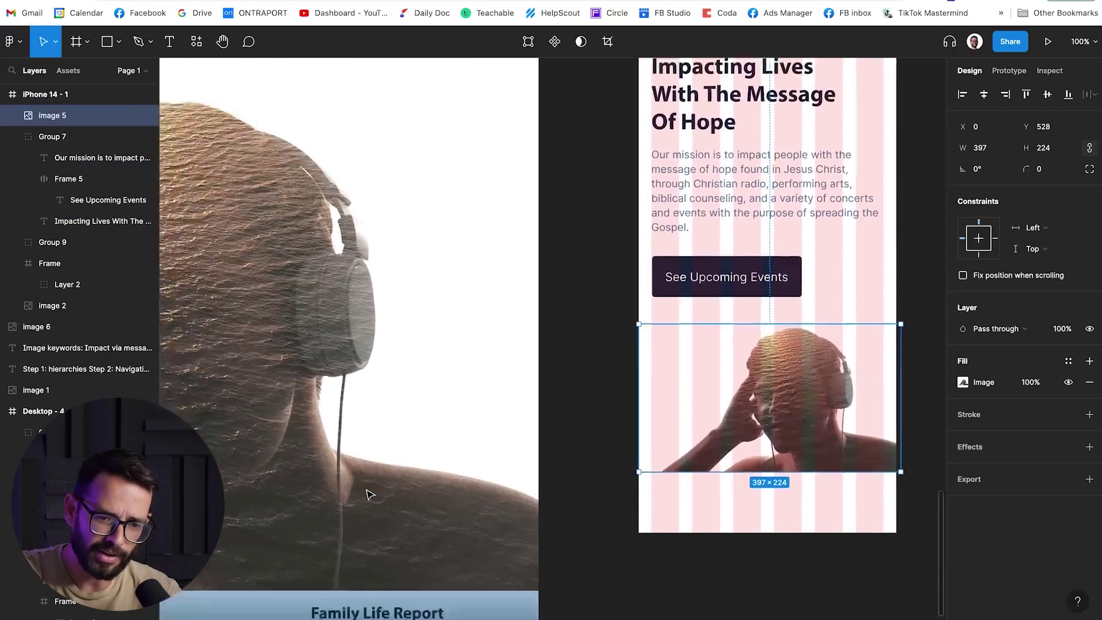
pyautogui.click(306, 506)
pyautogui.press('-')
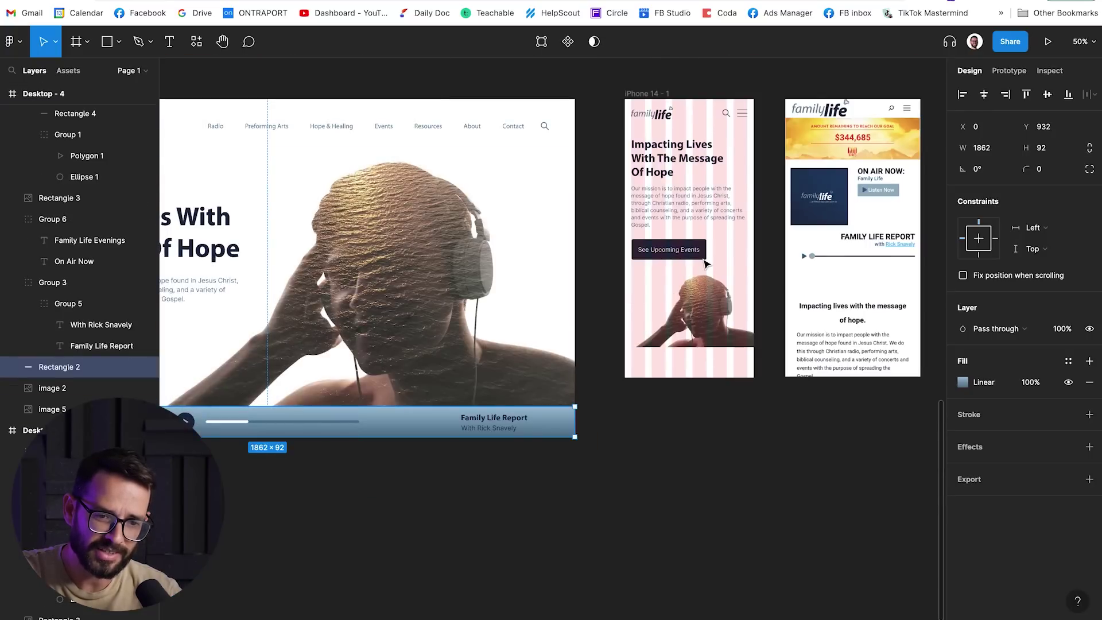
pyautogui.scroll(4, 708, 234)
pyautogui.hscroll(1, 708, 234)
pyautogui.click(597, 223)
pyautogui.hotkey('ctrl', 'v')
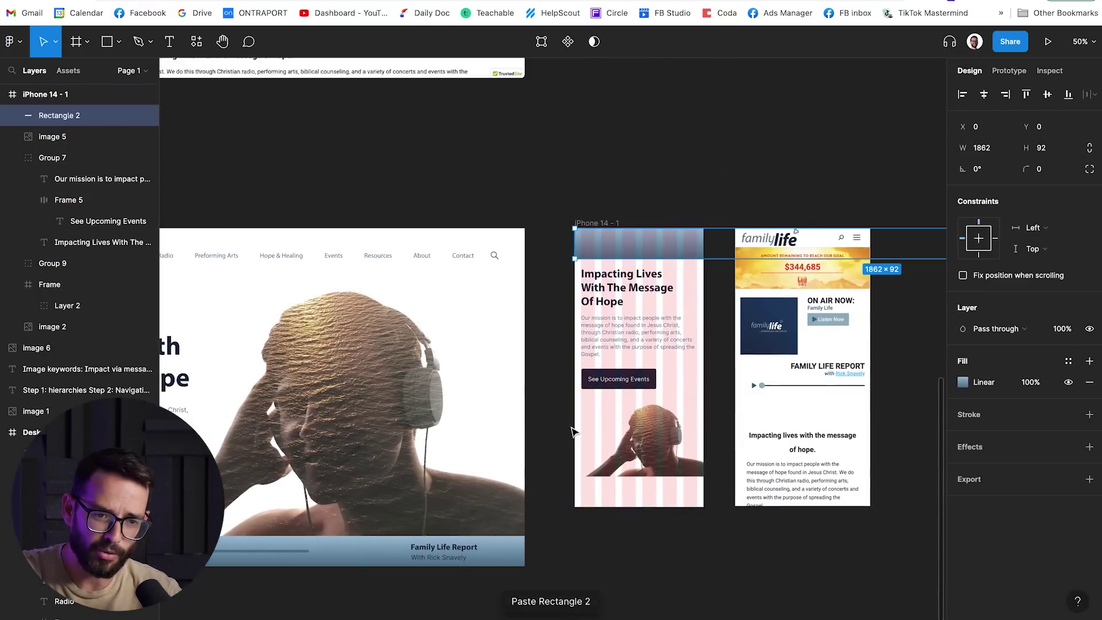
pyautogui.moveTo(676, 256); pyautogui.dragTo(667, 505)
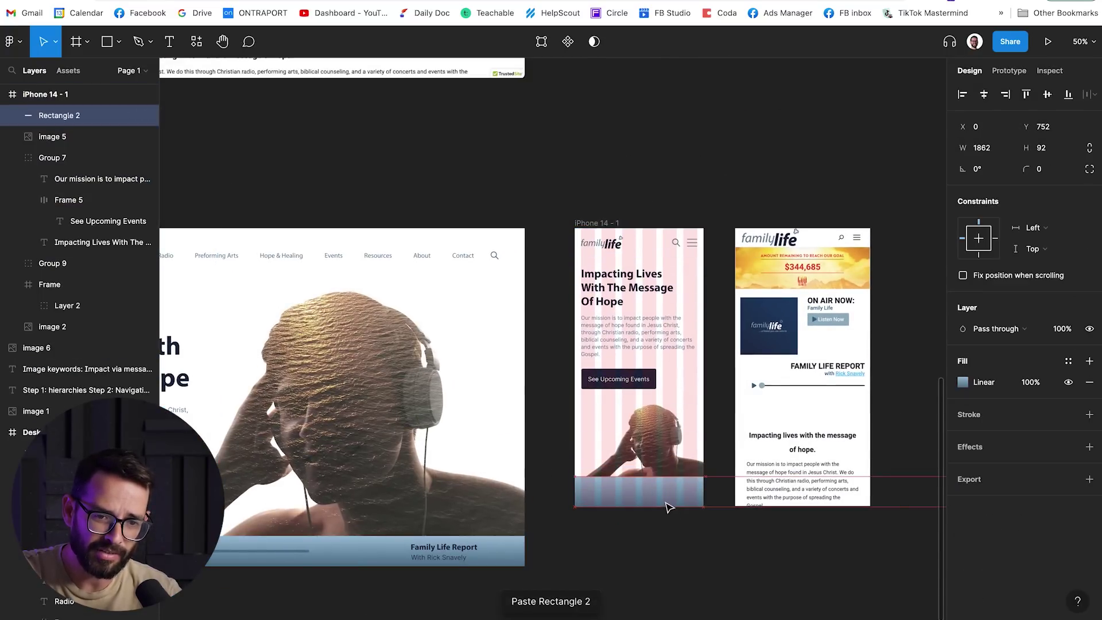
pyautogui.hscroll(5, 667, 507)
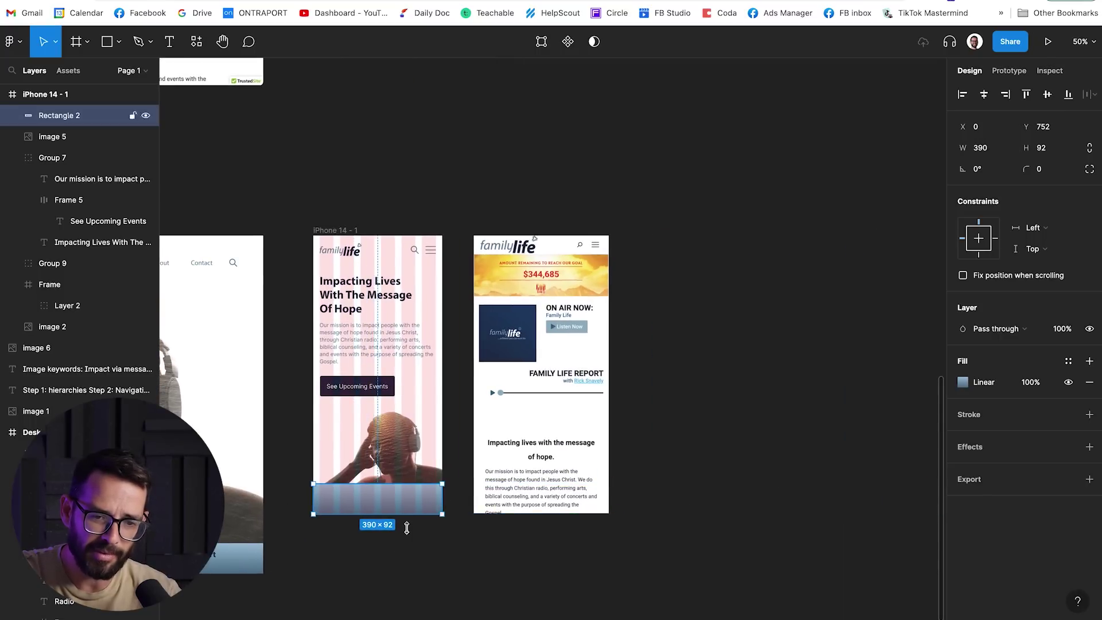
# Copy the desktop player's round play button into the mobile player bar, near its outer end.
pyautogui.scroll(10, 407, 528)
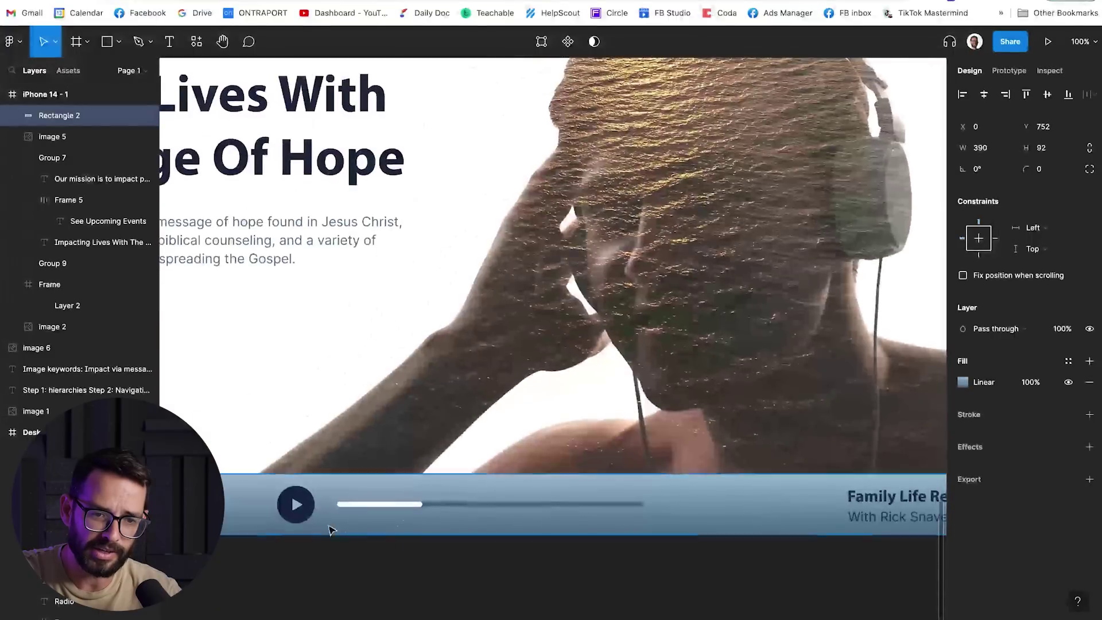
pyautogui.click(296, 505)
pyautogui.hscroll(10, 303, 513)
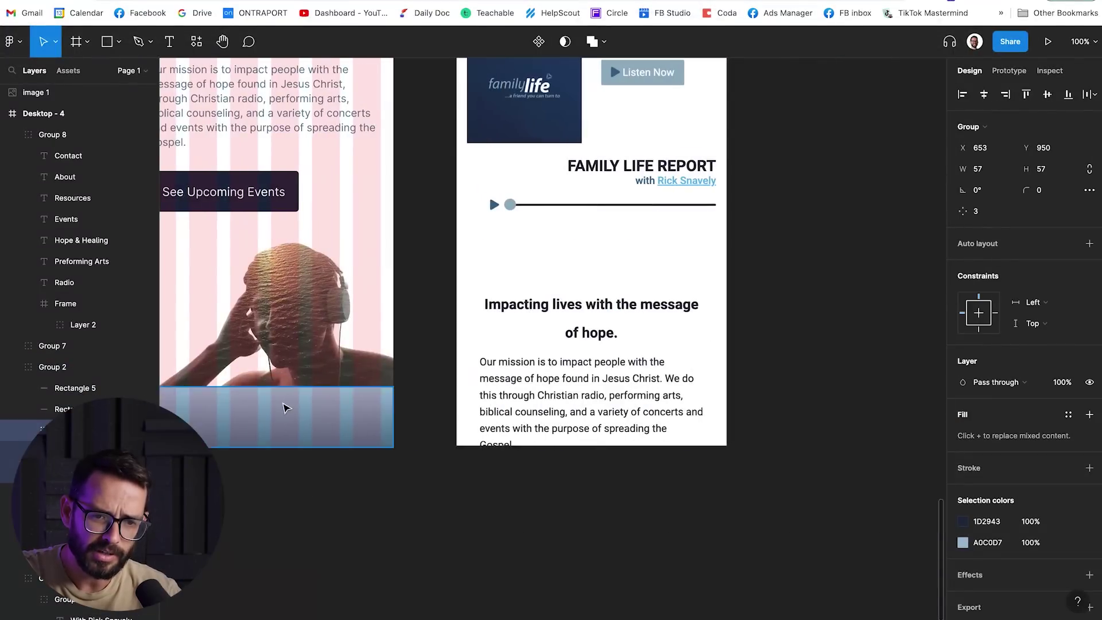
# Copy the On Air Now and Family Life Evenings text group into the mobile player bar, aligned with the first column, and ungroup it.
pyautogui.click(416, 520)
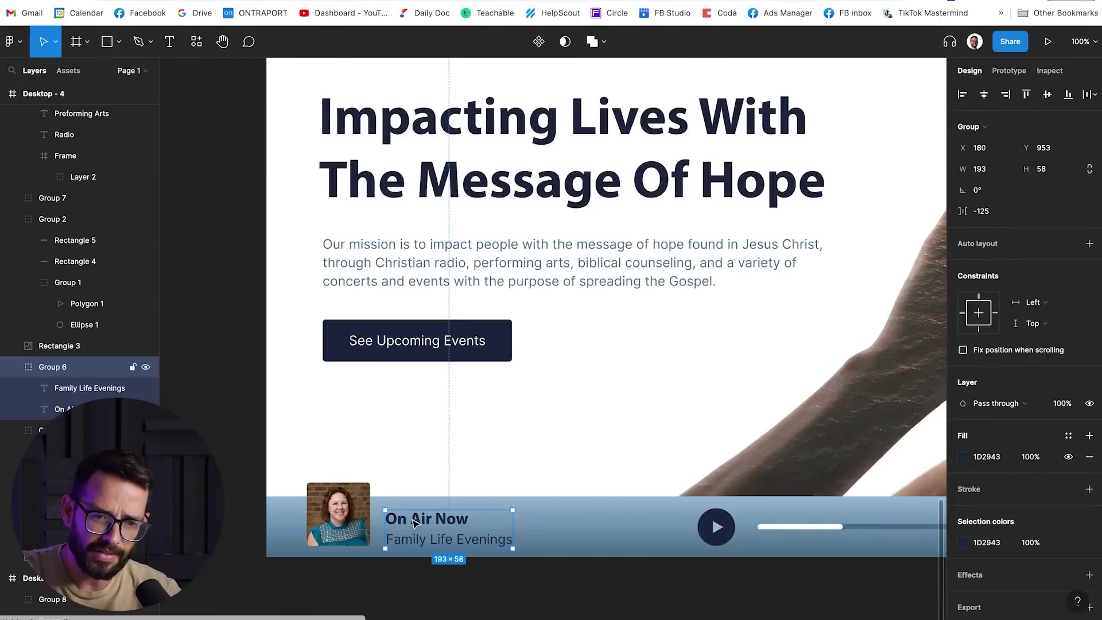
pyautogui.press('super+c')
pyautogui.hscroll(10, 436, 471)
pyautogui.press('super+v')
pyautogui.moveTo(555, 156); pyautogui.dragTo(452, 410)
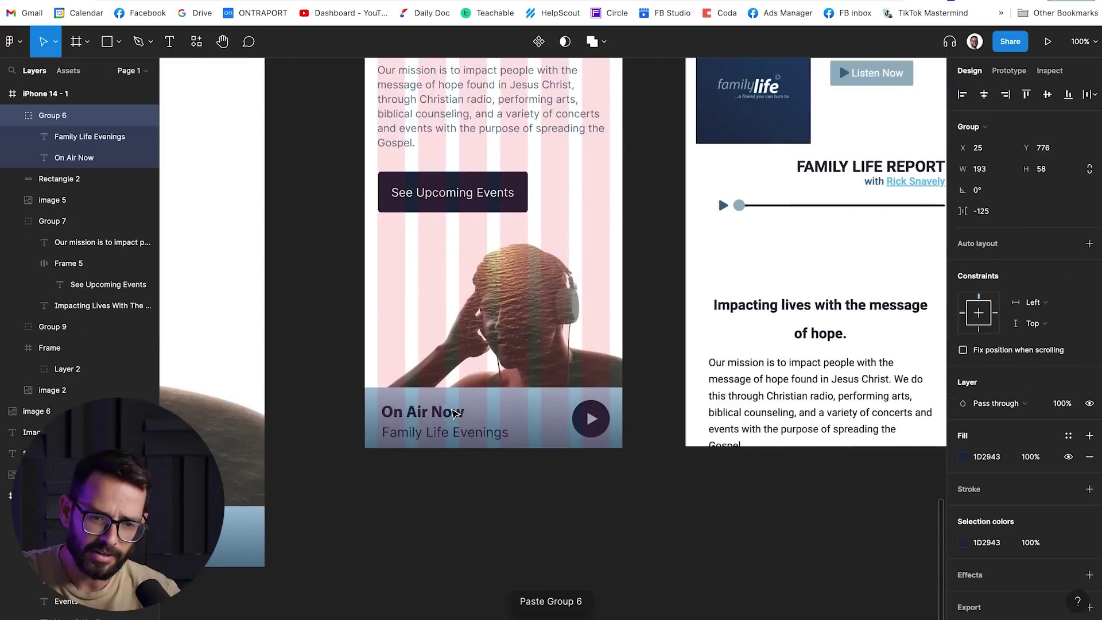
pyautogui.hotkey('ctrl', 'shift', 'g')
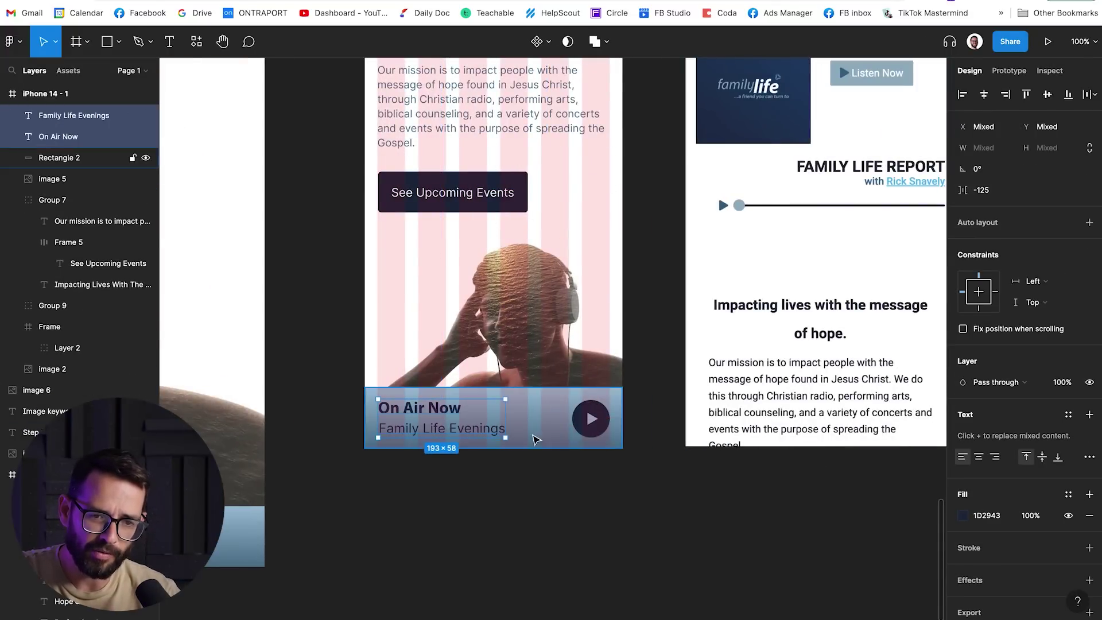
pyautogui.press('Escape')
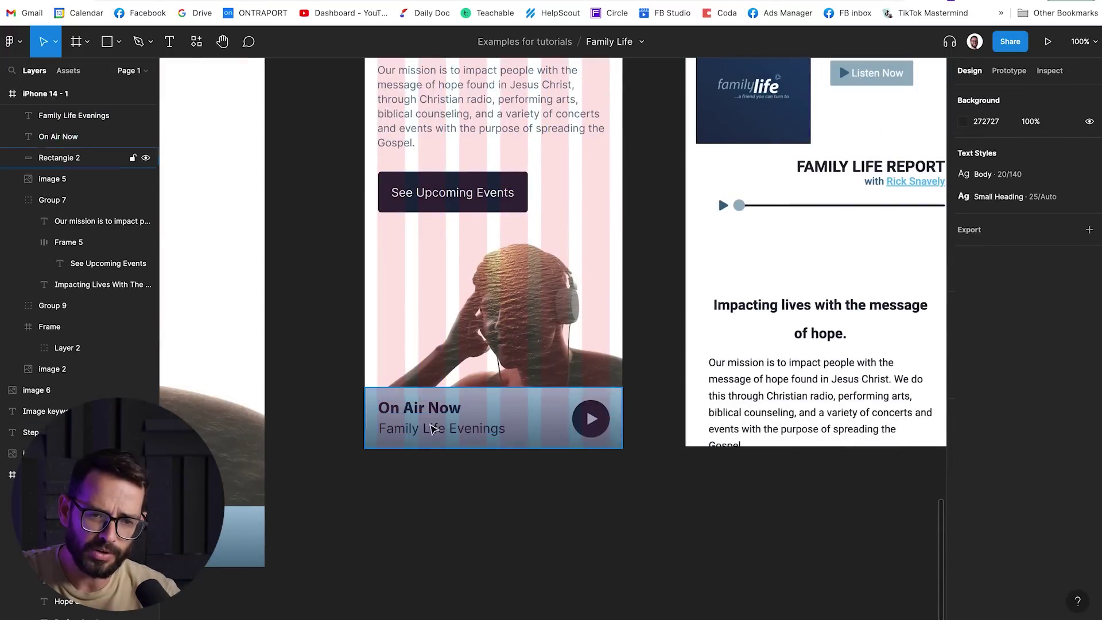
# Detach the text styles from both mobile player bar texts and set the Family Life Evenings font size to 16.
pyautogui.click(431, 410)
pyautogui.click(1090, 361)
pyautogui.click(442, 429)
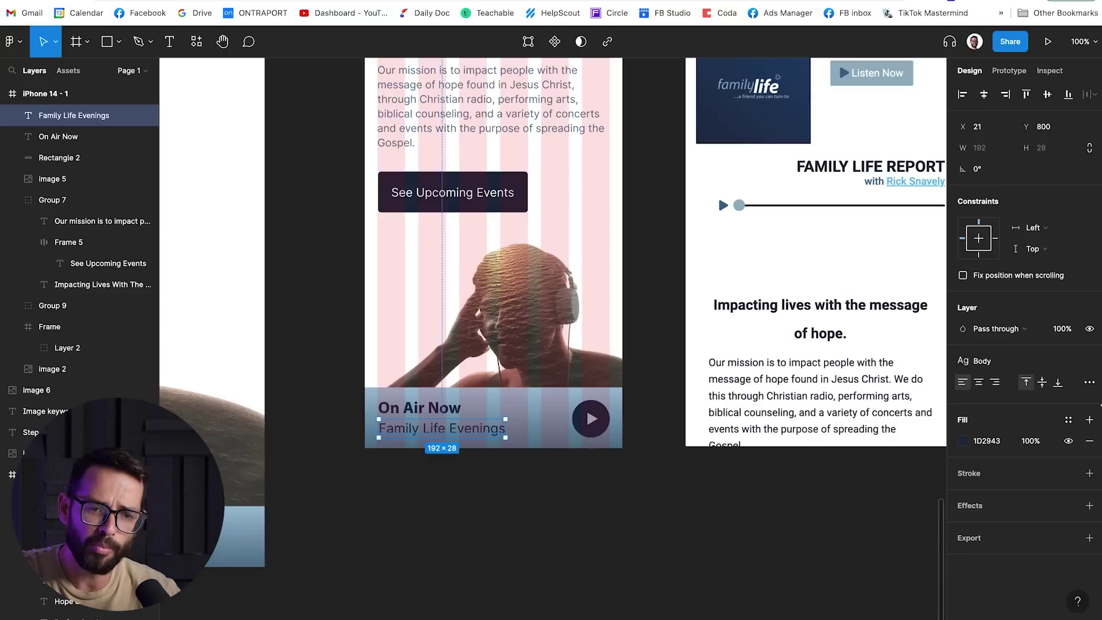
pyautogui.click(1090, 361)
pyautogui.click(1046, 402)
pyautogui.write('16')
pyautogui.press('Return')
# Set the font size of the On Air Now text in the mobile player bar to 18.
pyautogui.click(431, 407)
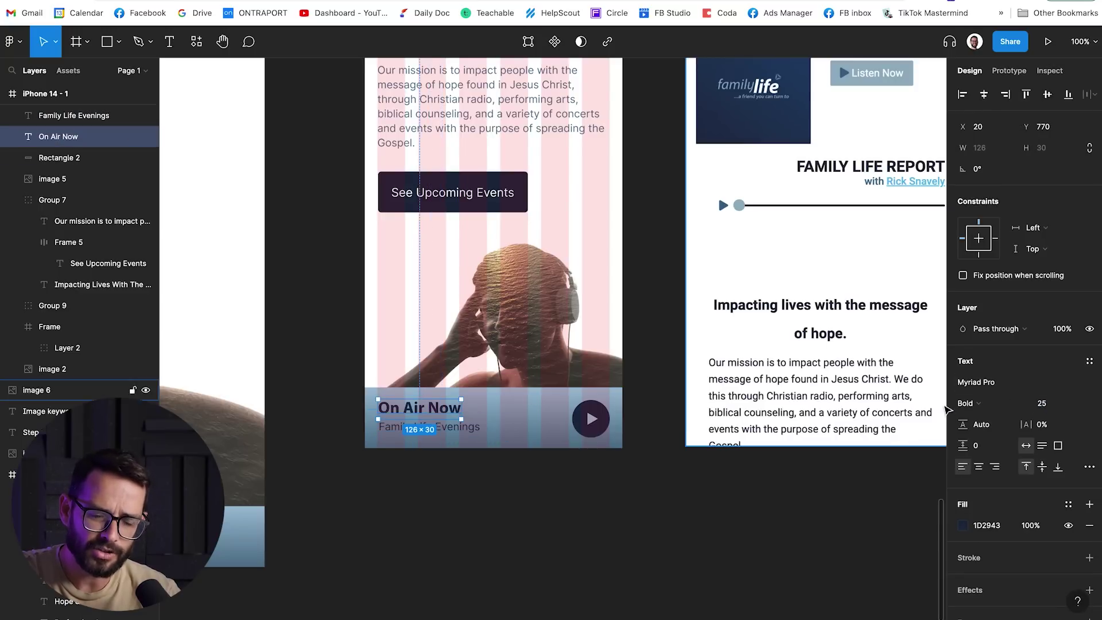
pyautogui.click(1045, 403)
pyautogui.write('18')
pyautogui.press('Return')
pyautogui.click(418, 529)
# Move the On Air Now and Family Life Evenings texts closer together and slightly lower in the mobile player bar.
pyautogui.click(420, 428)
pyautogui.keyDown('shift'); pyautogui.click(415, 409); pyautogui.keyUp('shift')
pyautogui.click(411, 451)
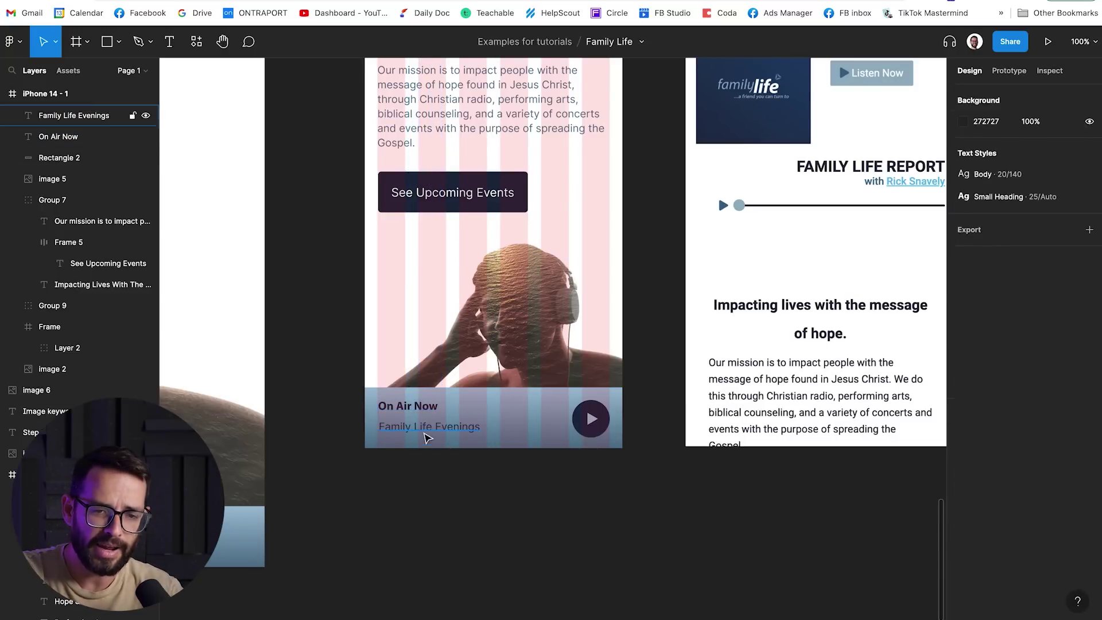
pyautogui.moveTo(425, 430); pyautogui.dragTo(408, 414)
pyautogui.click(408, 405)
# Shrink the mobile play button slightly and reduce the player bar rectangle's height from its upper edge.
pyautogui.click(586, 414)
pyautogui.moveTo(573, 400); pyautogui.dragTo(577, 404)
pyautogui.click(517, 399)
pyautogui.moveTo(513, 388); pyautogui.dragTo(514, 397)
# Lower the headphones photo to meet the shortened mobile player bar and enlarge it slightly.
pyautogui.moveTo(536, 360); pyautogui.dragTo(537, 369)
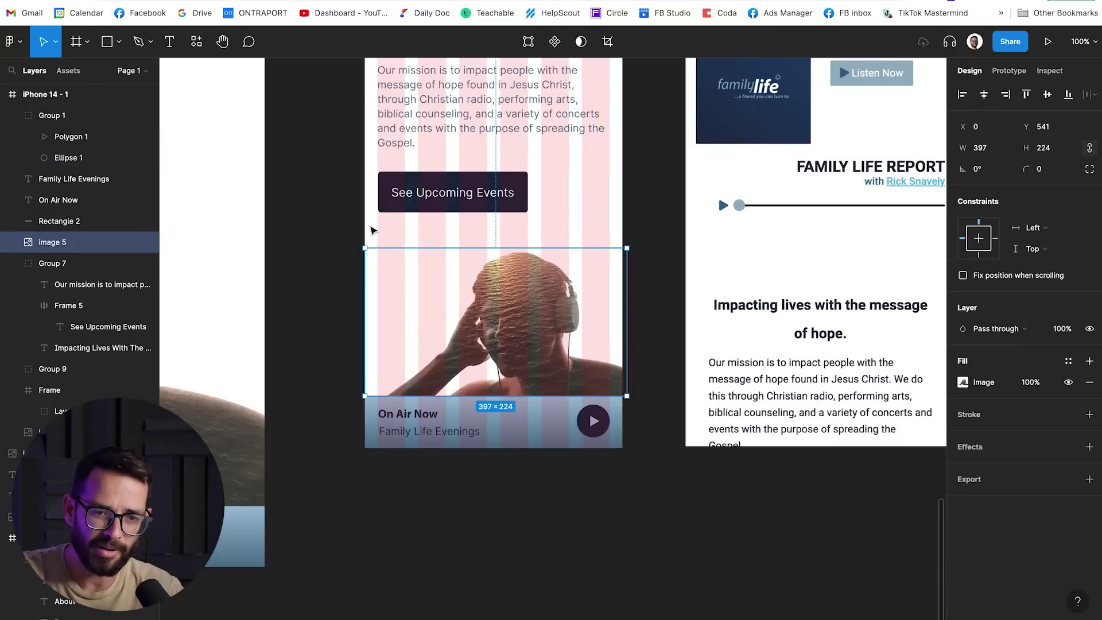
pyautogui.moveTo(365, 246); pyautogui.dragTo(331, 228)
pyautogui.click(358, 512)
# Remove the six-column layout grid from the iPhone 14 - 1 frame.
pyautogui.scroll(3, 362, 516)
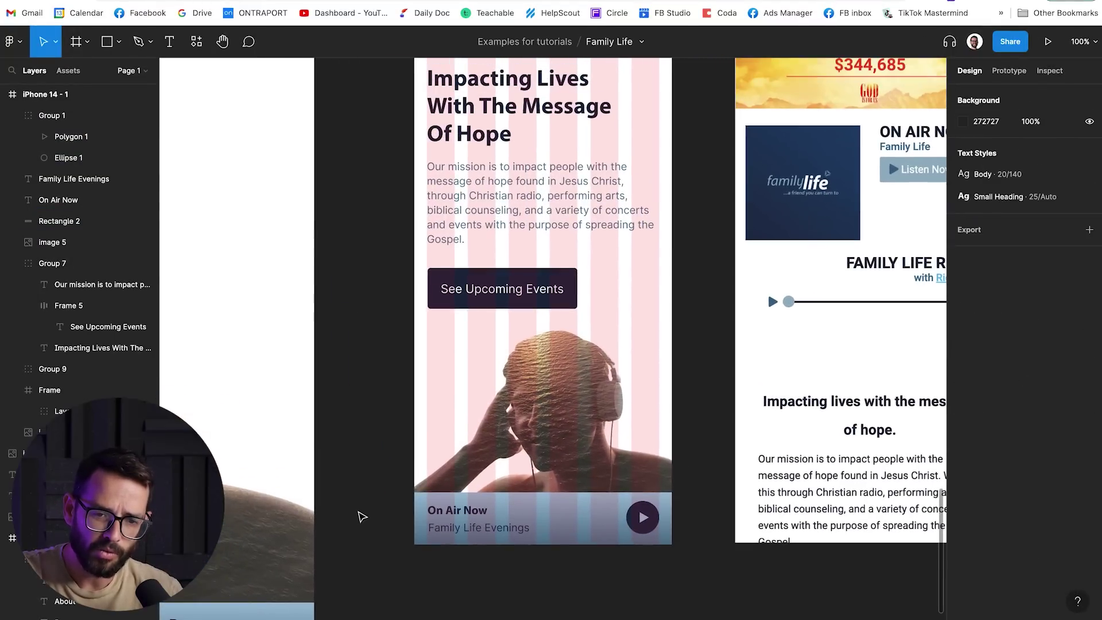
pyautogui.press('-')
pyautogui.hscroll(1, 362, 517)
pyautogui.click(469, 182)
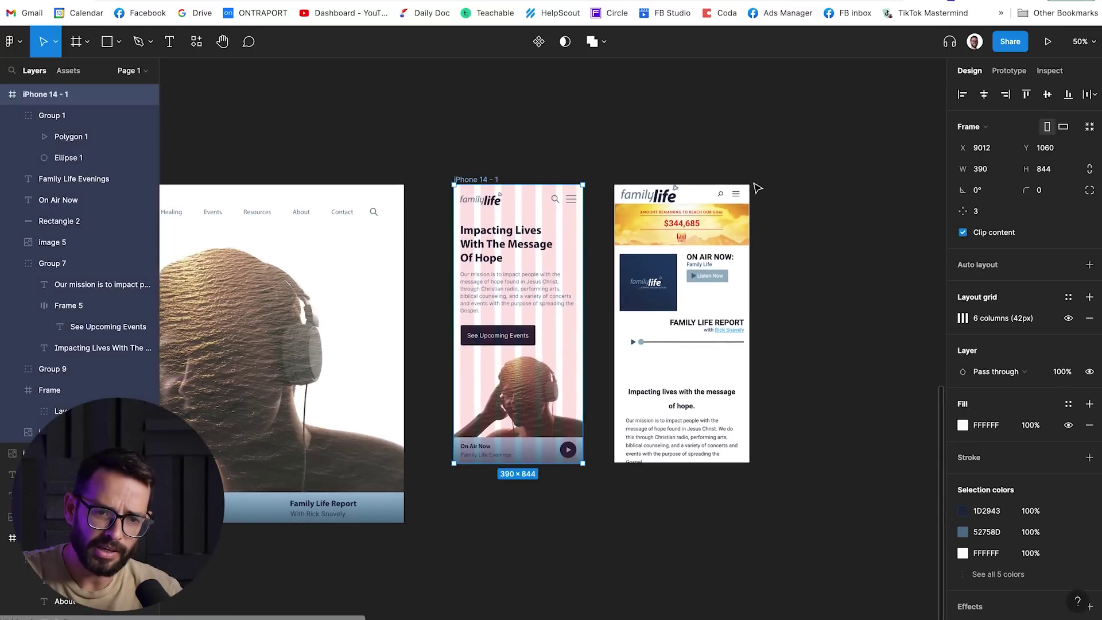
pyautogui.click(1089, 319)
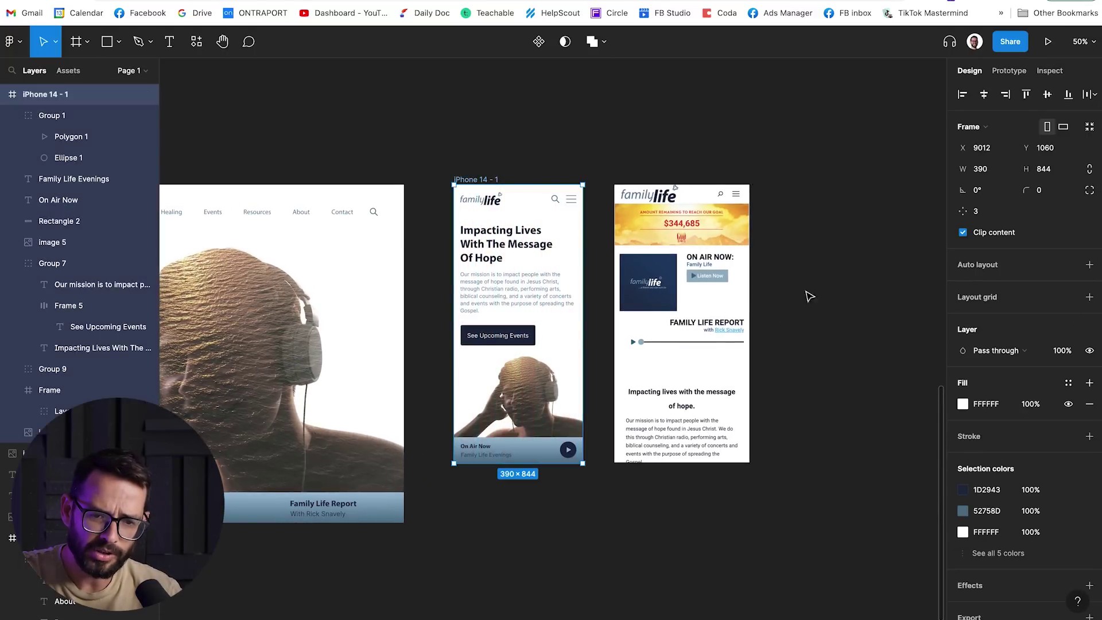
pyautogui.click(793, 113)
pyautogui.scroll(1, 785, 116)
pyautogui.hscroll(2, 784, 116)
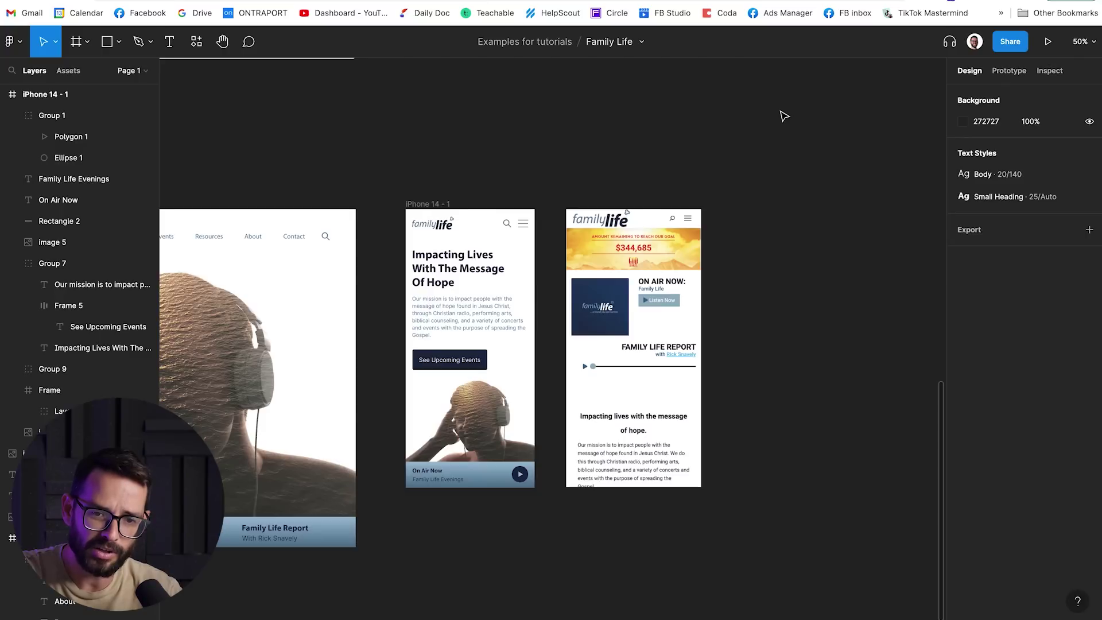
pyautogui.hscroll(-10, 784, 116)
pyautogui.scroll(-1, 784, 115)
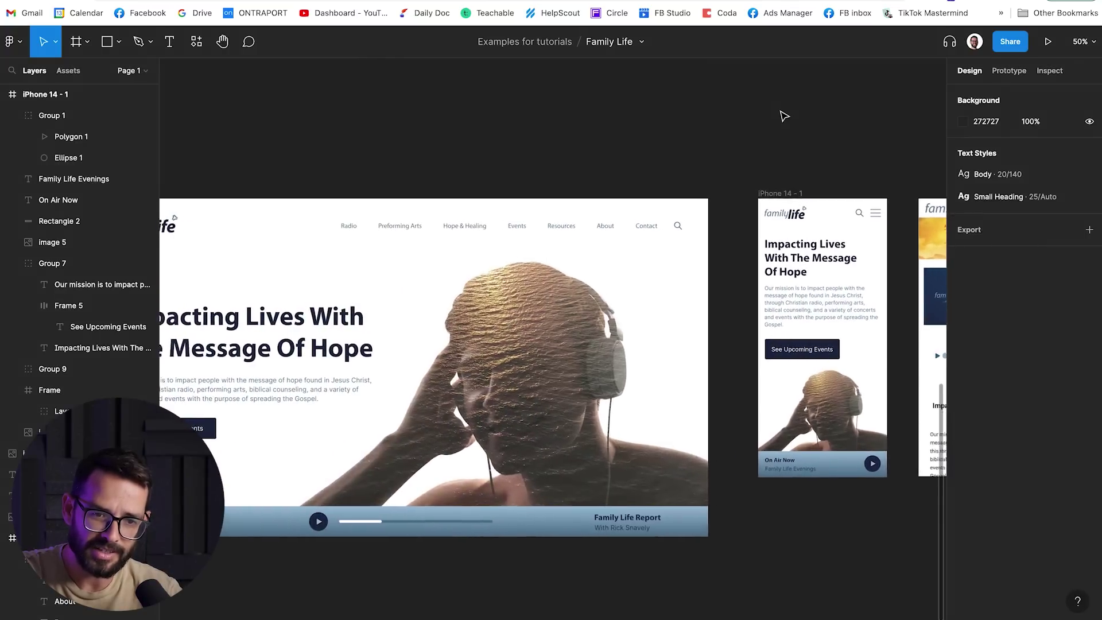